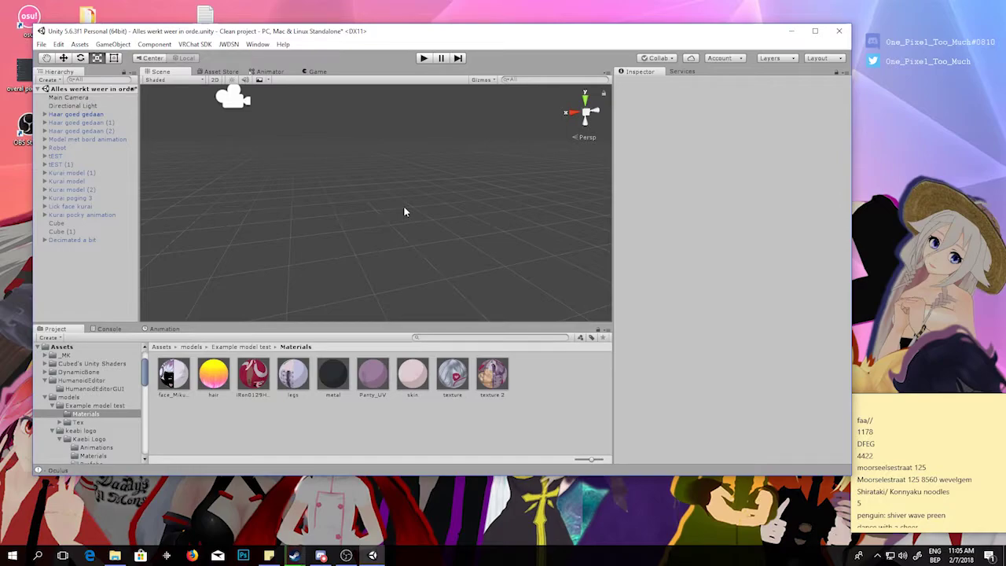
Maximize the editor window, then activate the Decimated a bit model and frame it from the front in the scene
scroll(403, 207, "up", 2)
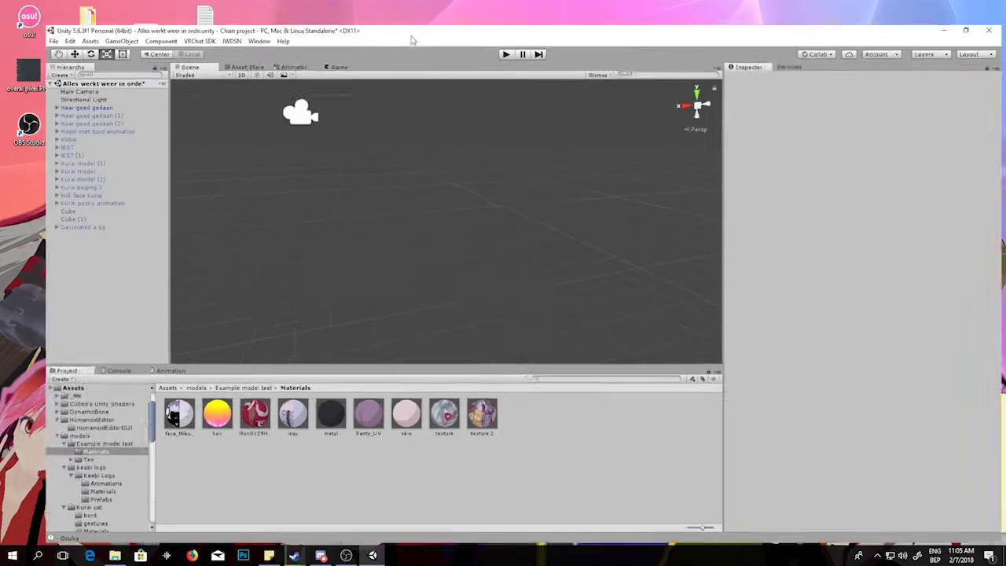
double_click(413, 31)
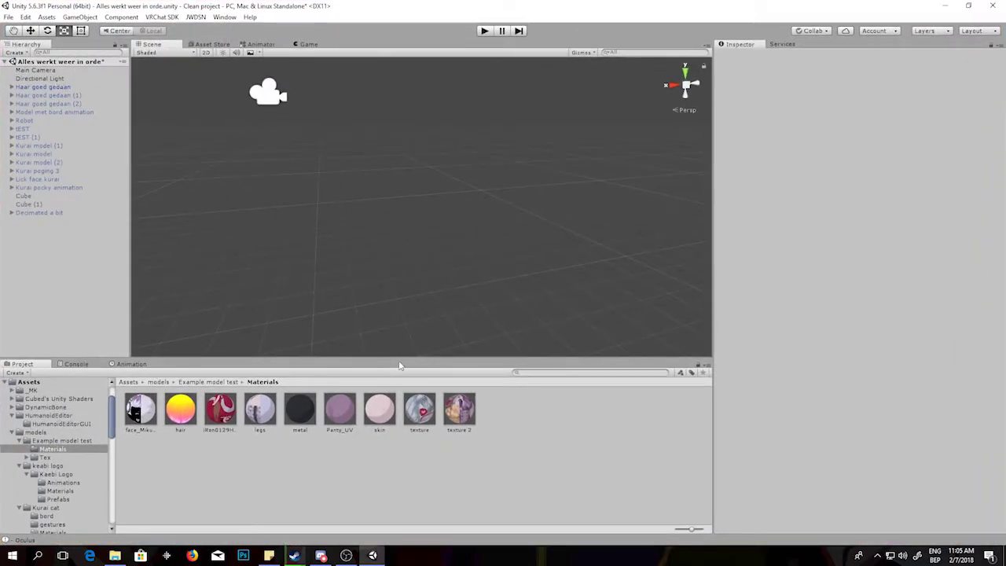
left_click(50, 214)
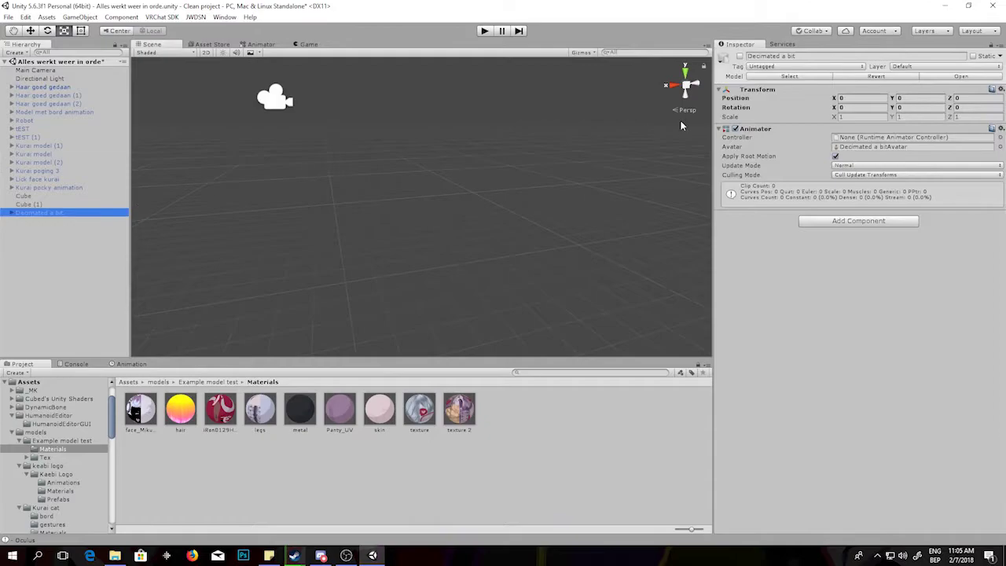
left_click(740, 58)
key("f")
left_click_drag(497, 196, 412, 153, "alt")
left_click_drag(448, 249, 463, 288, "alt")
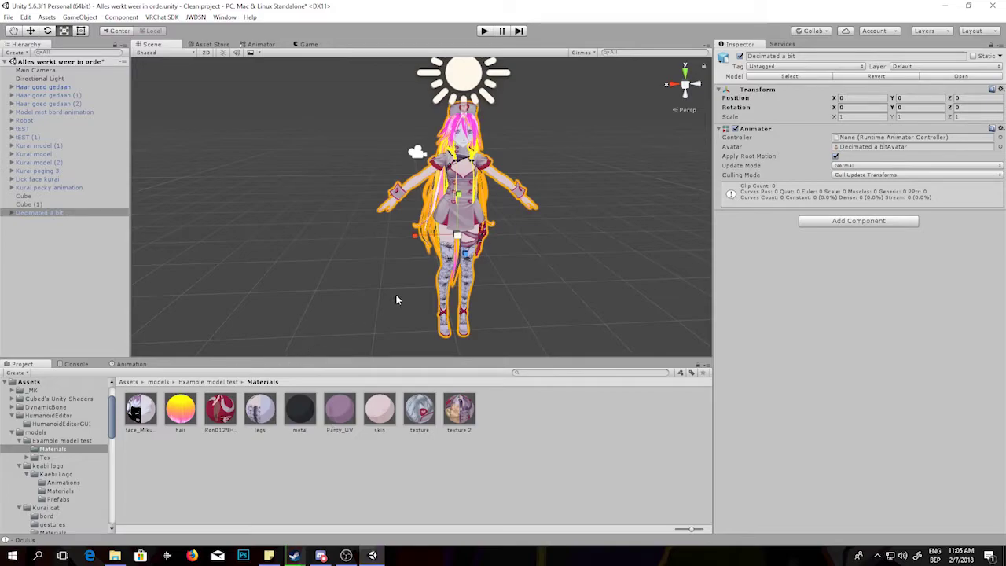
middle_click_drag(459, 269, 443, 271)
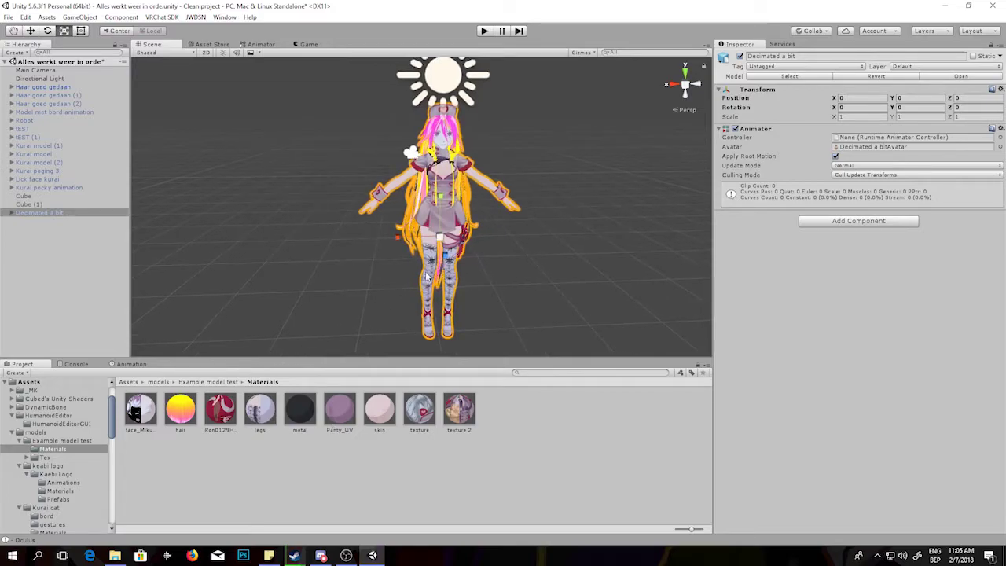
Add a new 3D cube object to the scene
left_click(15, 53)
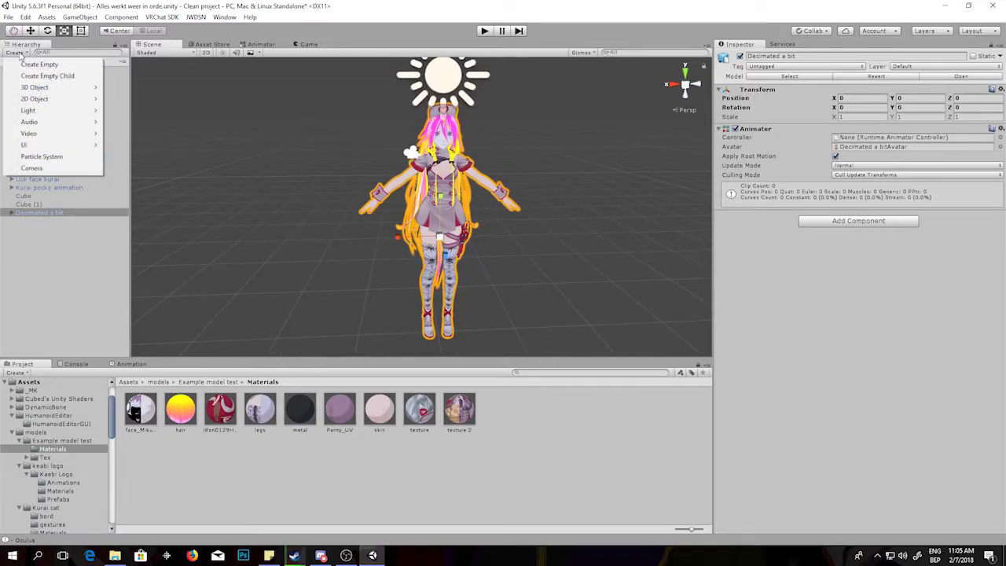
left_click(15, 52)
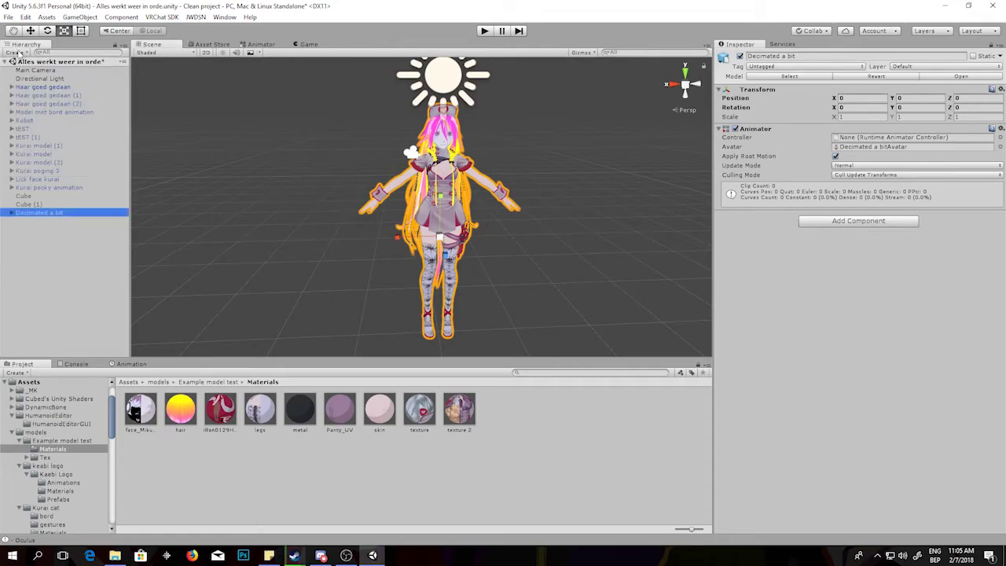
left_click(16, 53)
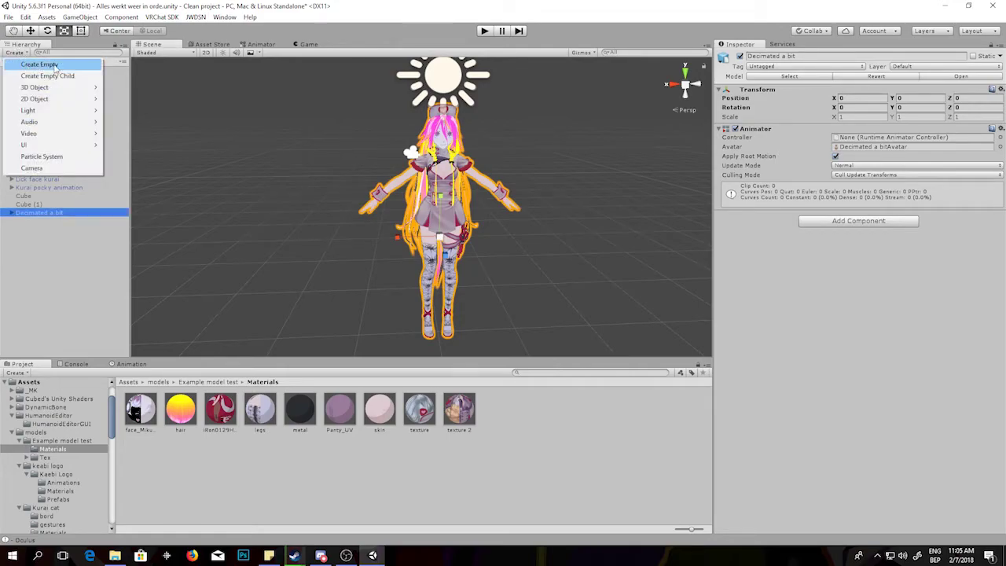
mouse_move(74, 93)
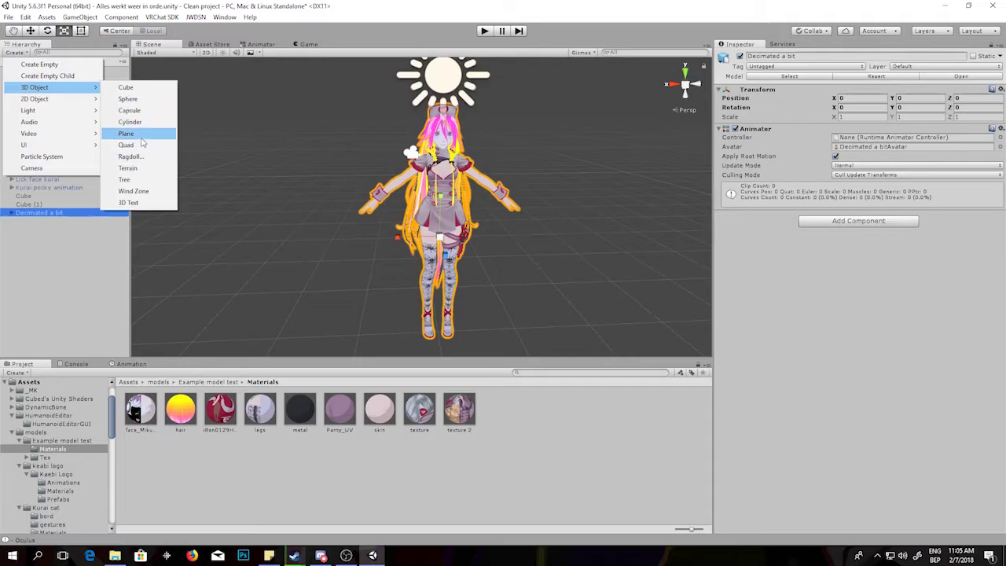
left_click(129, 88)
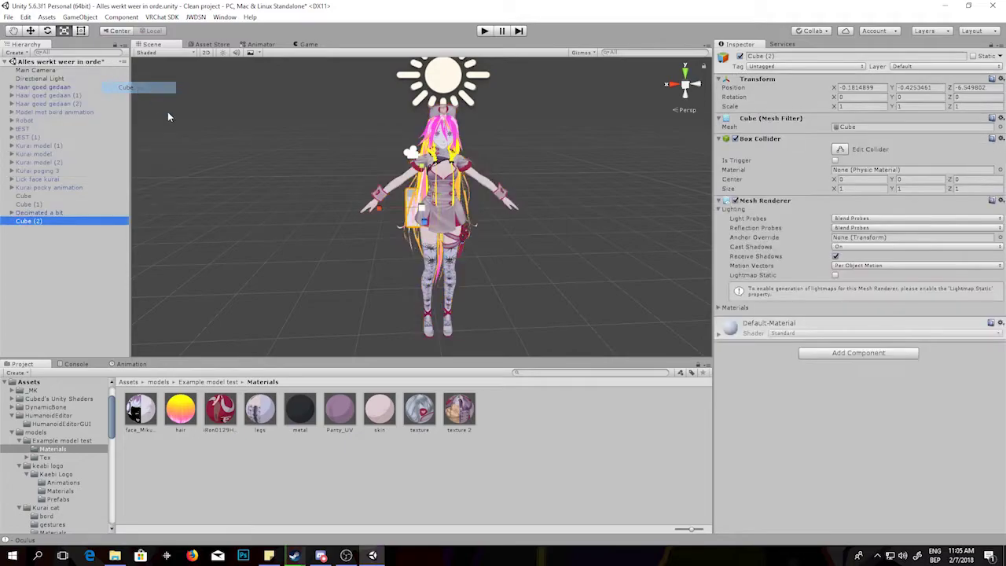
Move the new cube beside the model, to about X 2.72 and Z -1.44
left_click(33, 30)
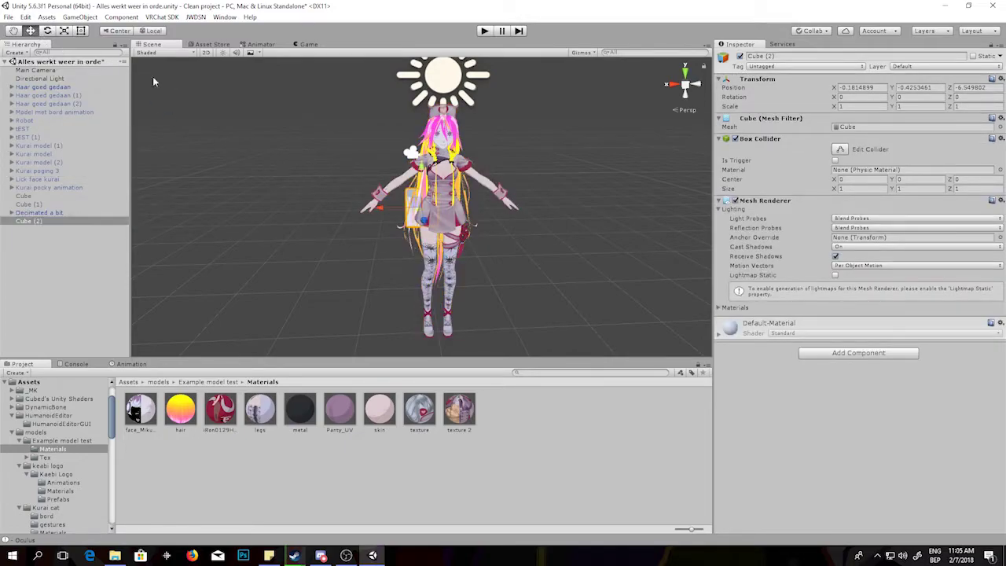
left_click_drag(377, 208, 314, 279)
middle_click_drag(344, 256, 376, 246)
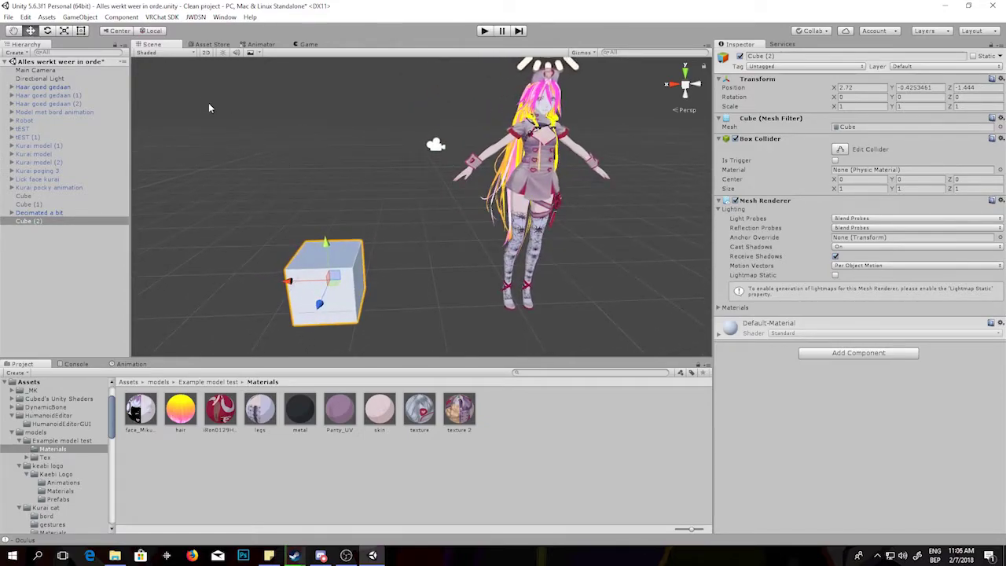
Scale the cube into a thin rectangular board of about 0.91 by 0.65 by 0.035
left_click(63, 33)
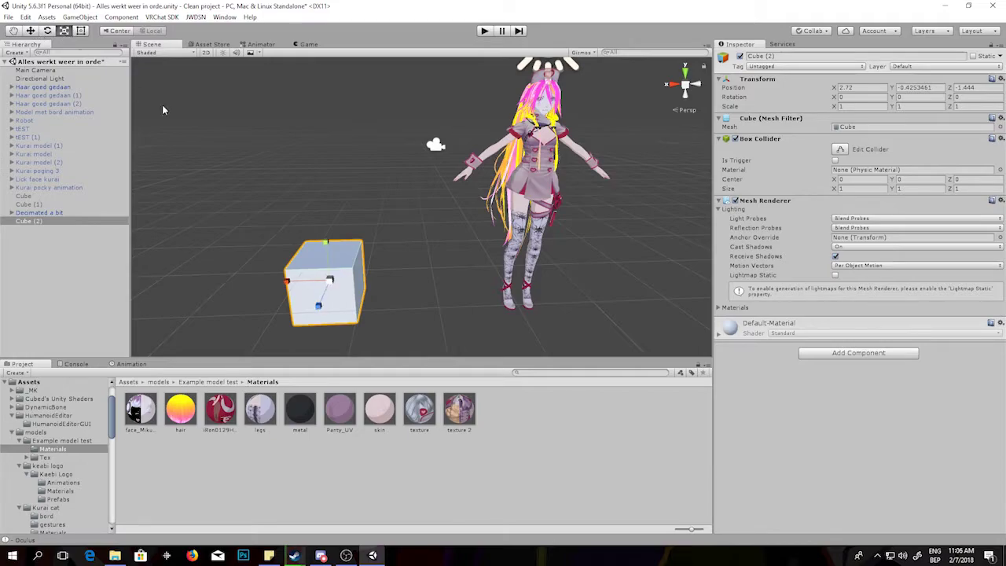
mouse_move(341, 280)
left_mouse_down("alt")
mouse_move(348, 303)
mouse_move(358, 289)
mouse_move(323, 281)
left_mouse_up("alt")
left_click_drag(365, 247, 424, 275, "alt")
key("f")
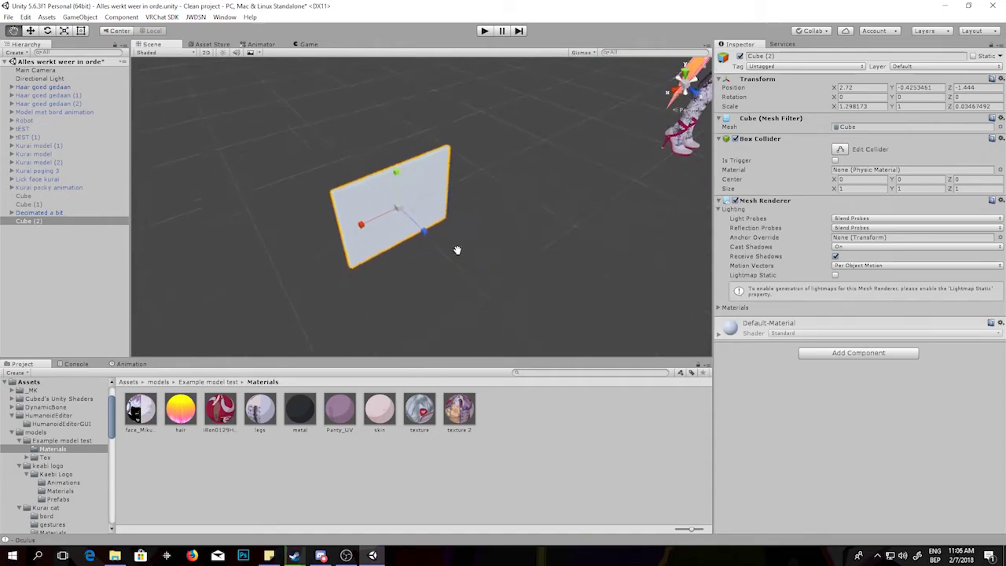
left_click_drag(385, 173, 375, 220)
scroll(487, 206, "down", 4)
right_click_drag(507, 203, 482, 222)
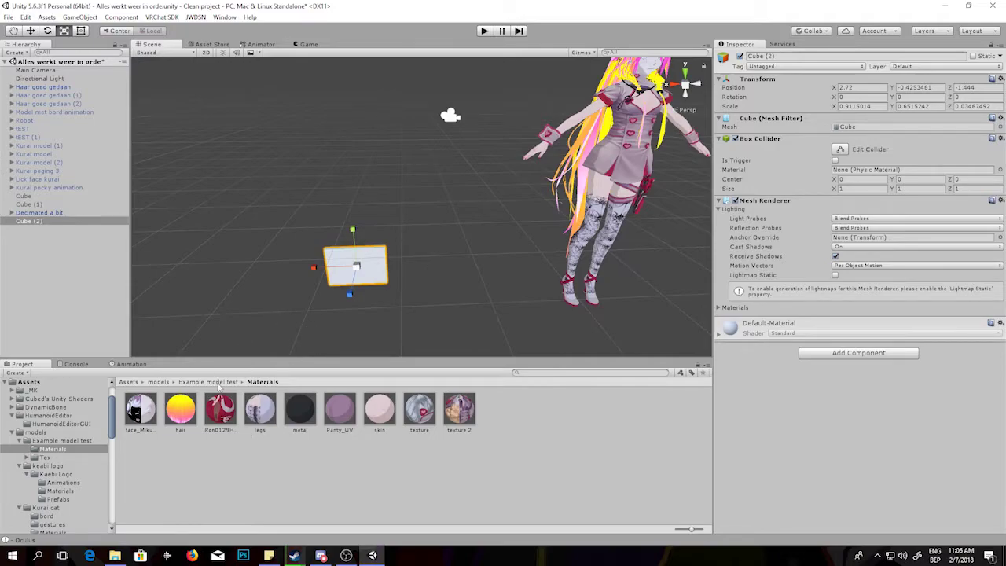
Raise the board and shift it towards the model, to about X 2.36 and Y 0.73
right_click_drag(378, 277, 381, 260)
key("w")
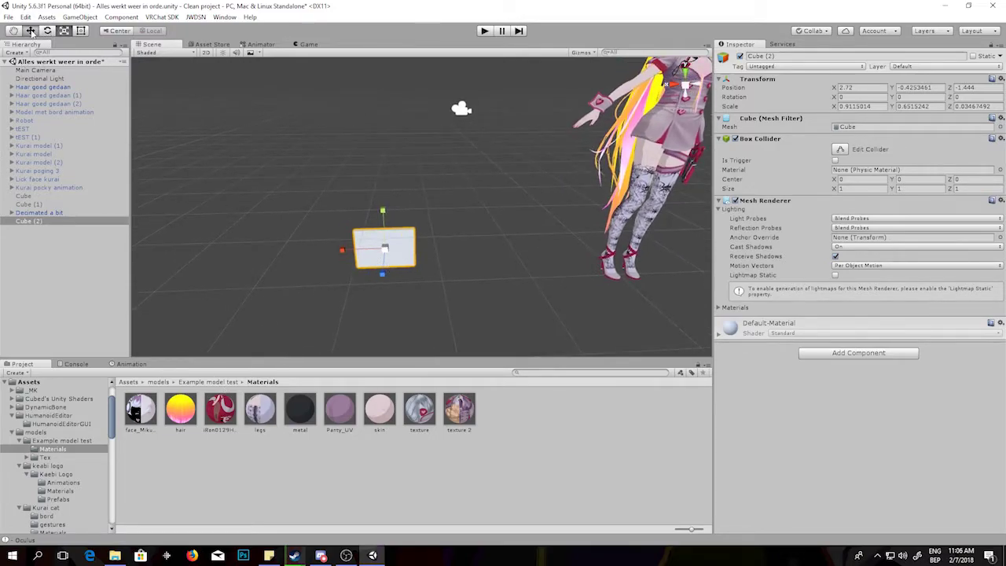
left_click_drag(350, 256, 370, 183)
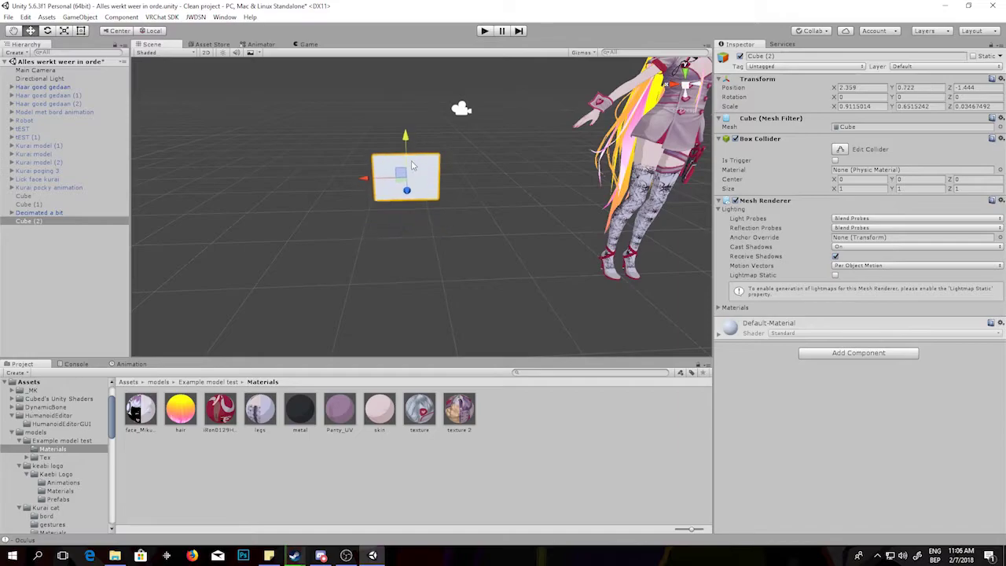
scroll(430, 184, "up", 1)
scroll(478, 200, "up", 3)
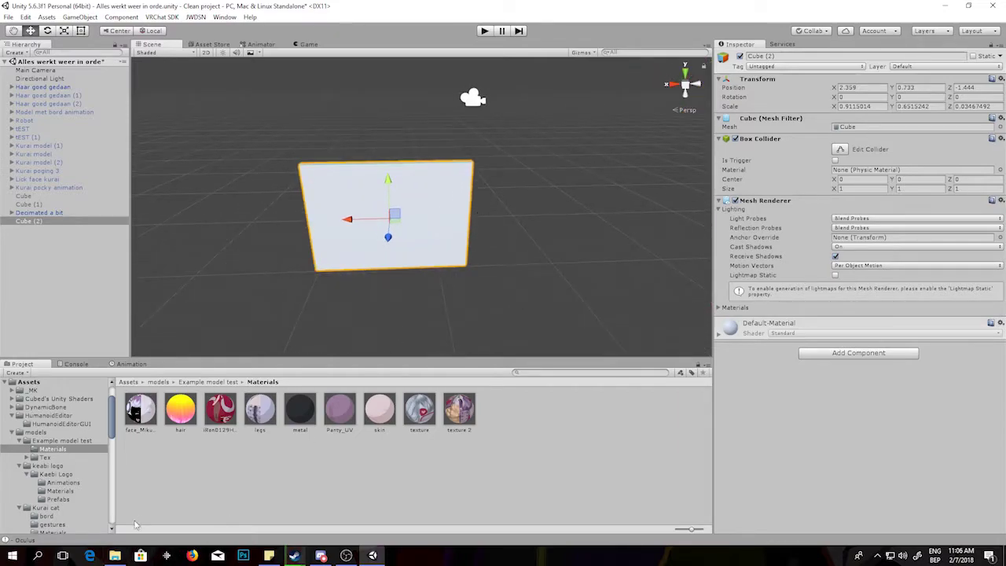
Switch to File Explorer, open the materiaal voor materials folder under Afbeeldingen > VRChat, and preview Discord board.png
left_click(117, 555)
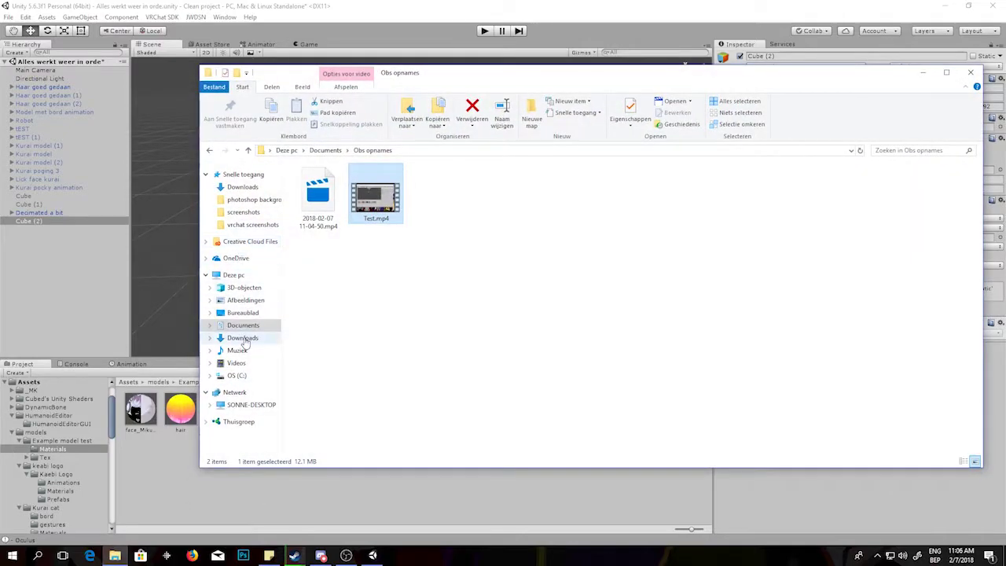
left_click(245, 300)
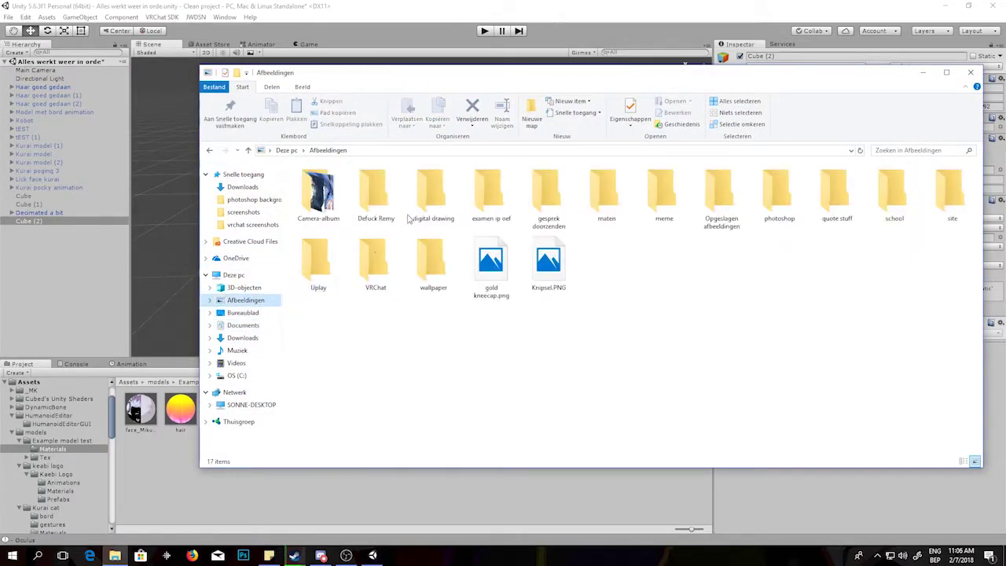
double_click(376, 259)
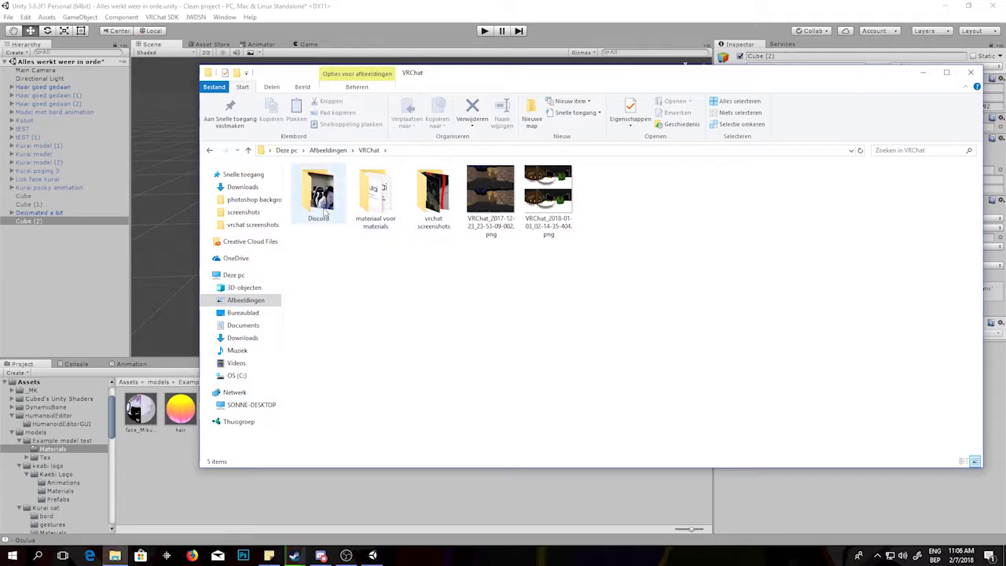
double_click(382, 205)
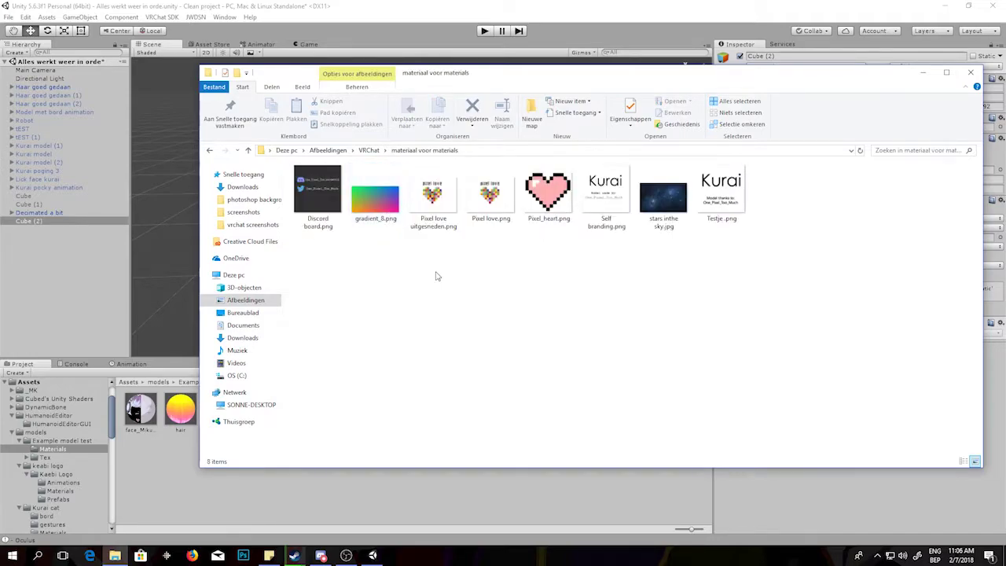
double_click(324, 200)
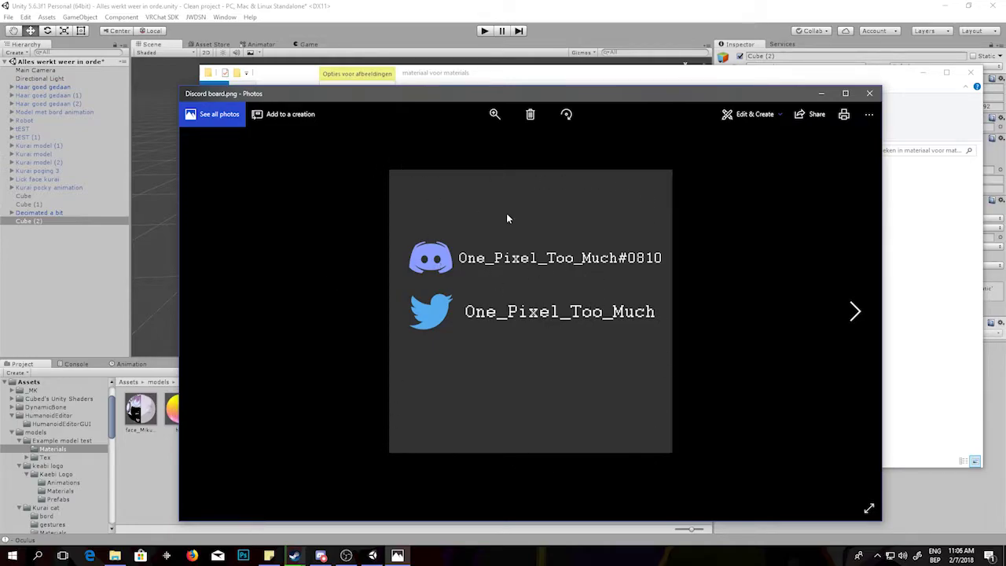
left_click(869, 95)
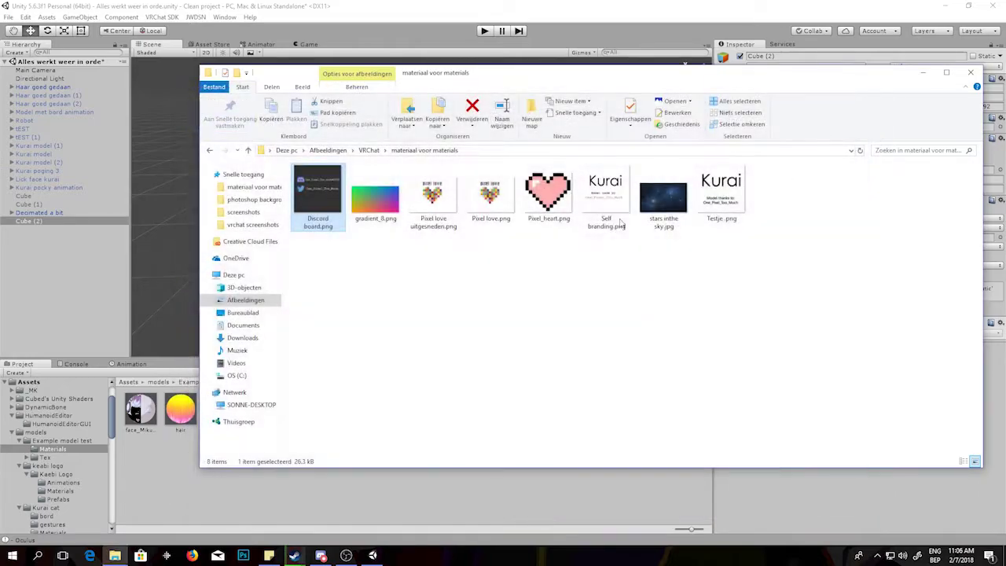
left_click(430, 247)
left_click(492, 223)
left_click(442, 220)
left_click(475, 279)
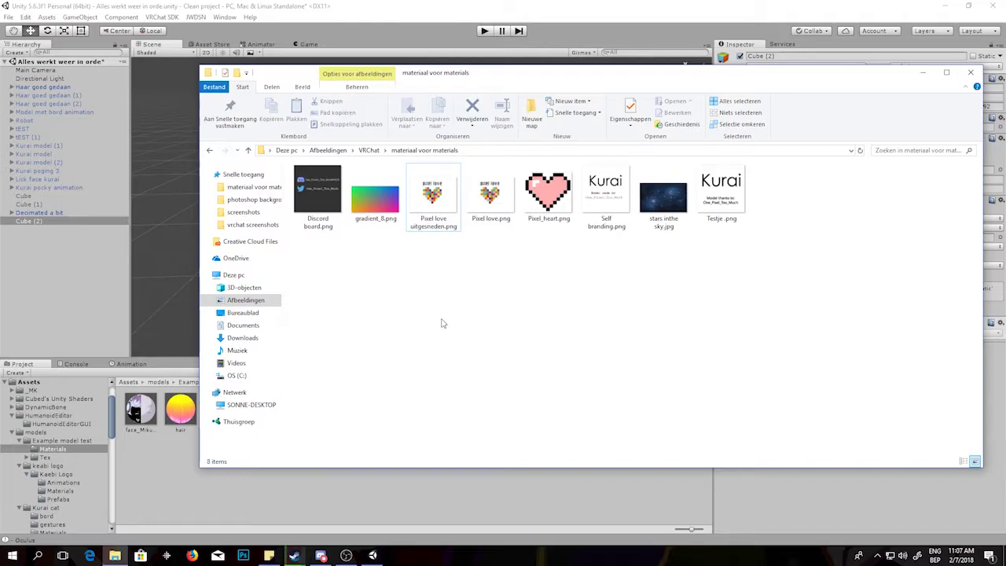
left_click(489, 226)
left_click(503, 282)
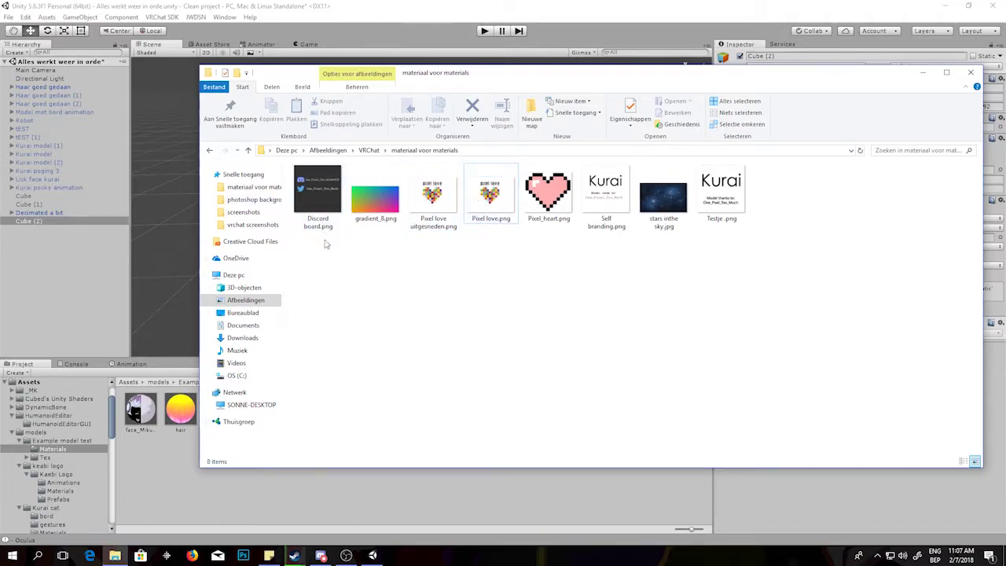
Check the Discord board.png image again and import it into the Unity project's Example model test Materials folder
double_click(320, 197)
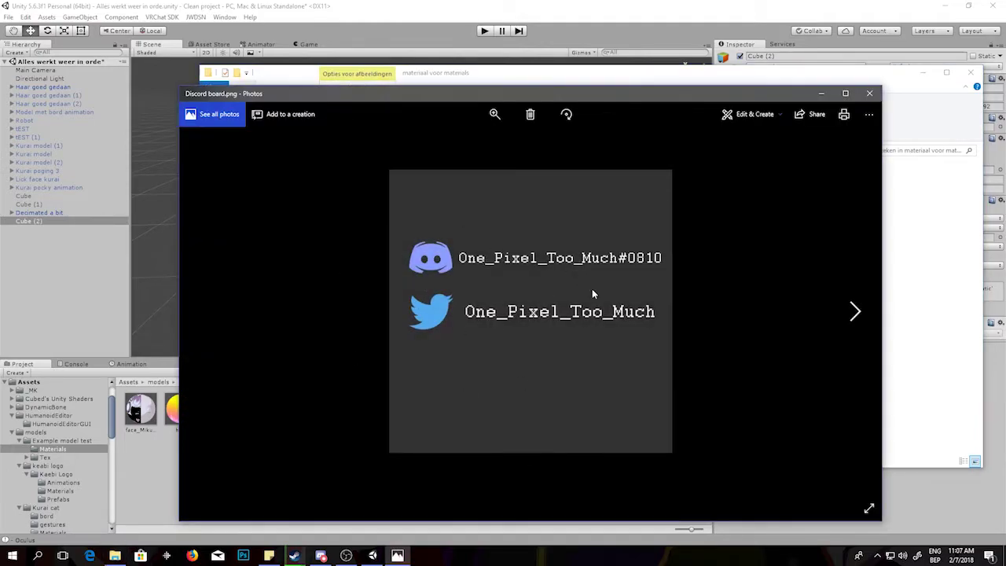
left_click(869, 94)
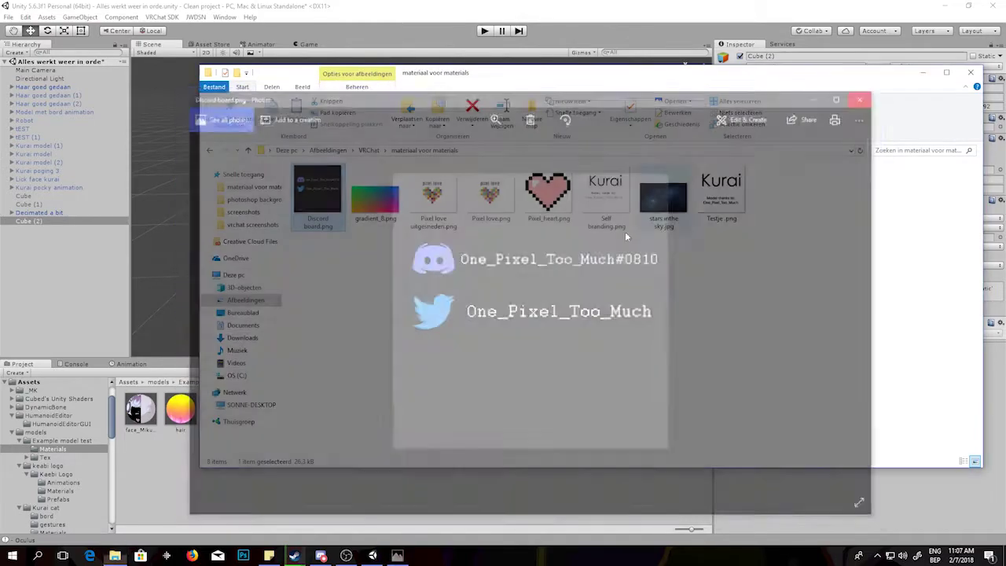
left_click_drag(324, 211, 317, 506)
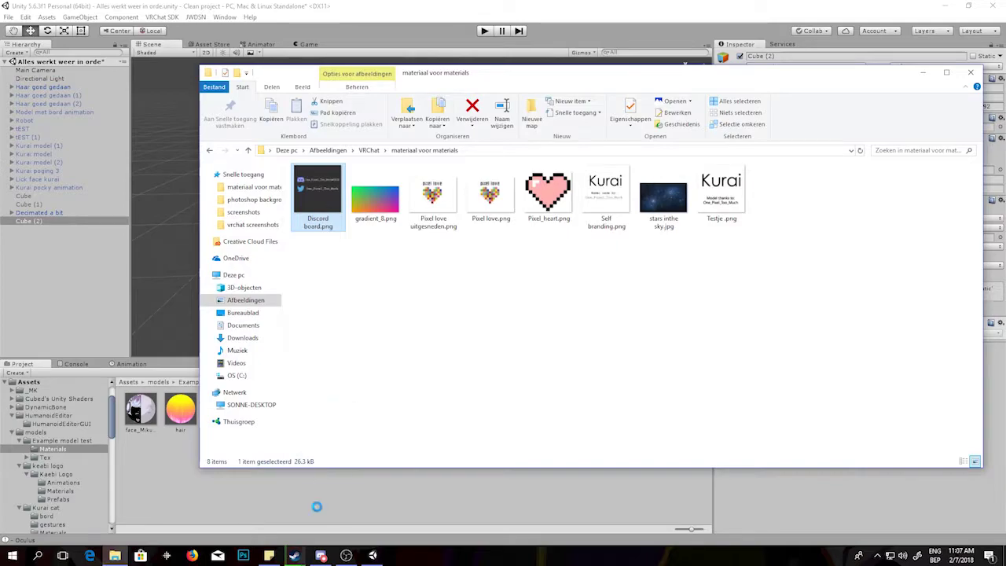
left_click(316, 506)
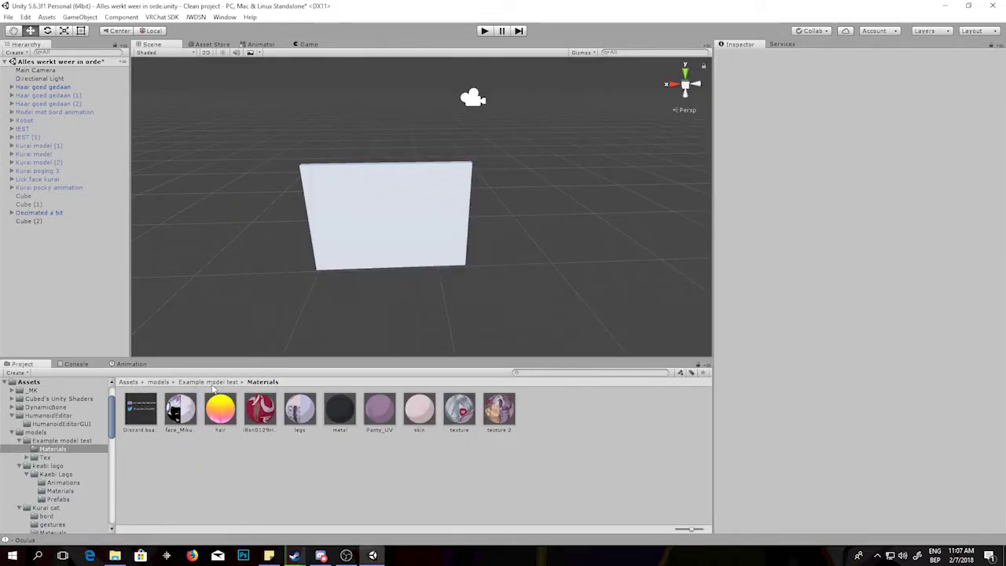
Move the Discord board texture into the Tex folder of Example model test and select it there
left_click_drag(139, 418, 47, 459)
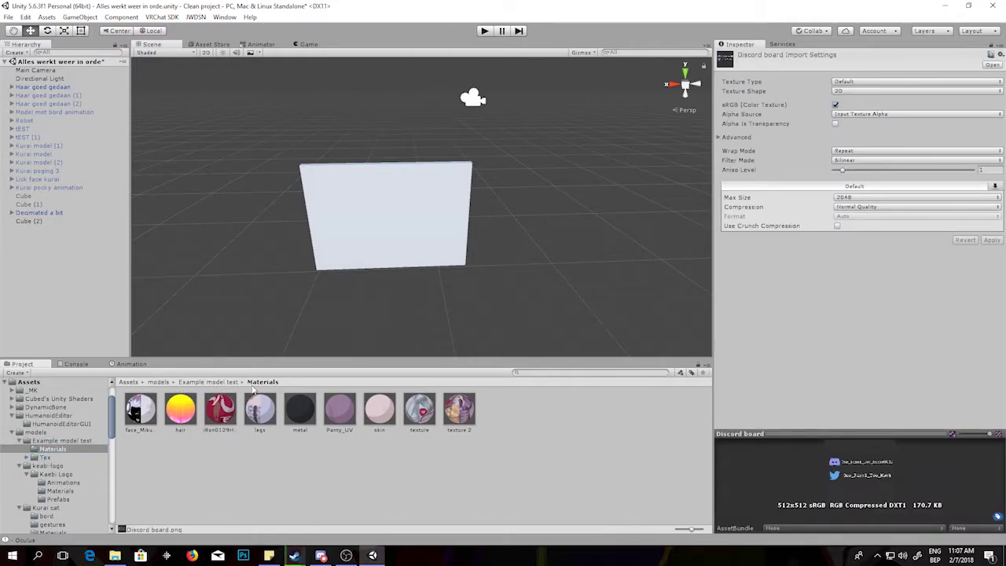
left_click(214, 383)
double_click(180, 410)
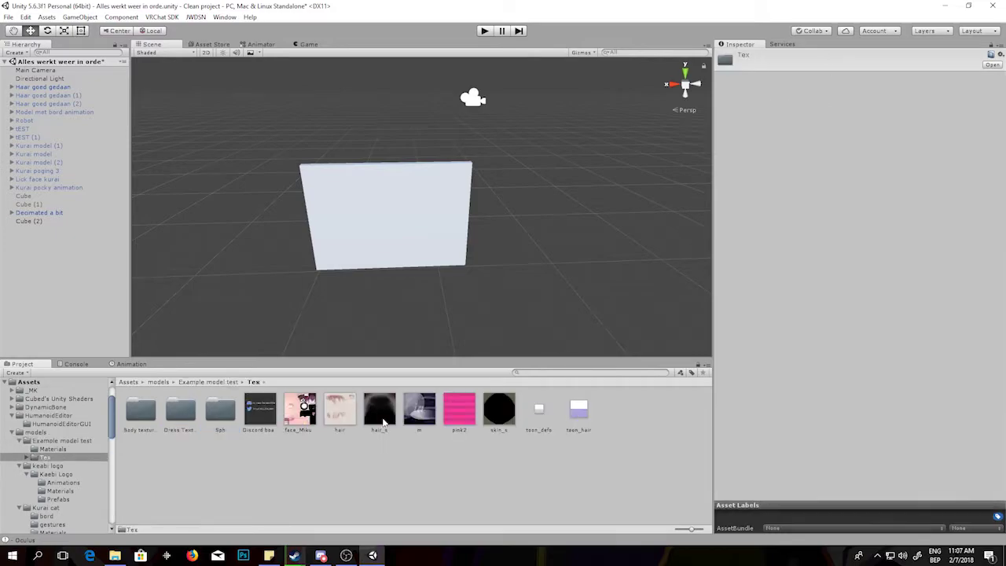
left_click(259, 417)
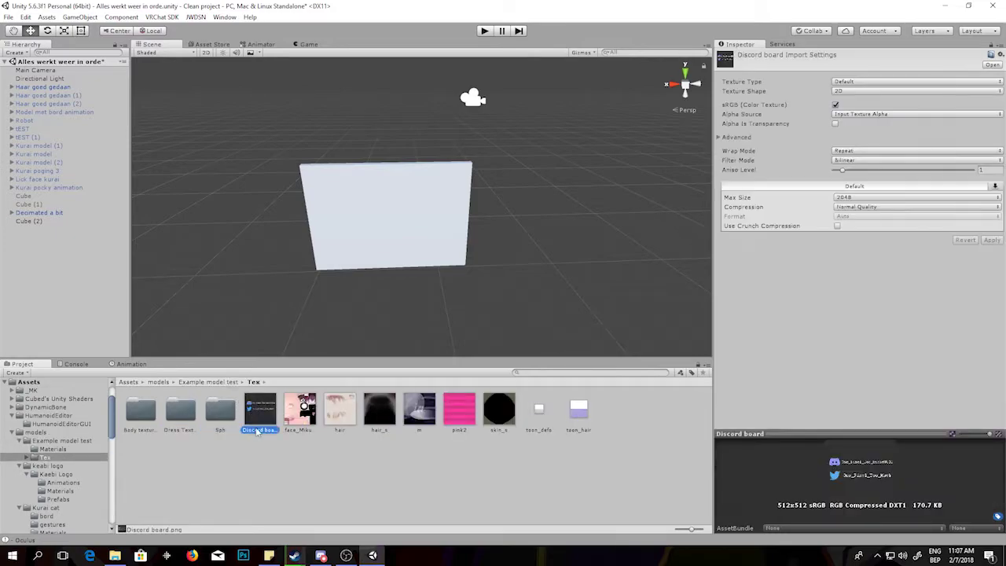
Create a new material named Example board 1 in the Tex folder
right_click(300, 453)
mouse_move(404, 259)
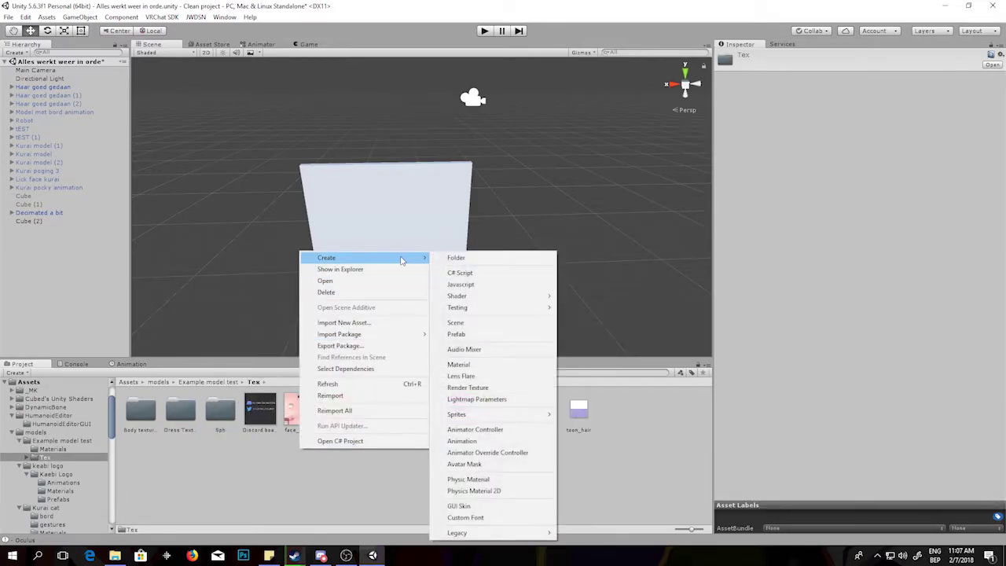
left_click(460, 364)
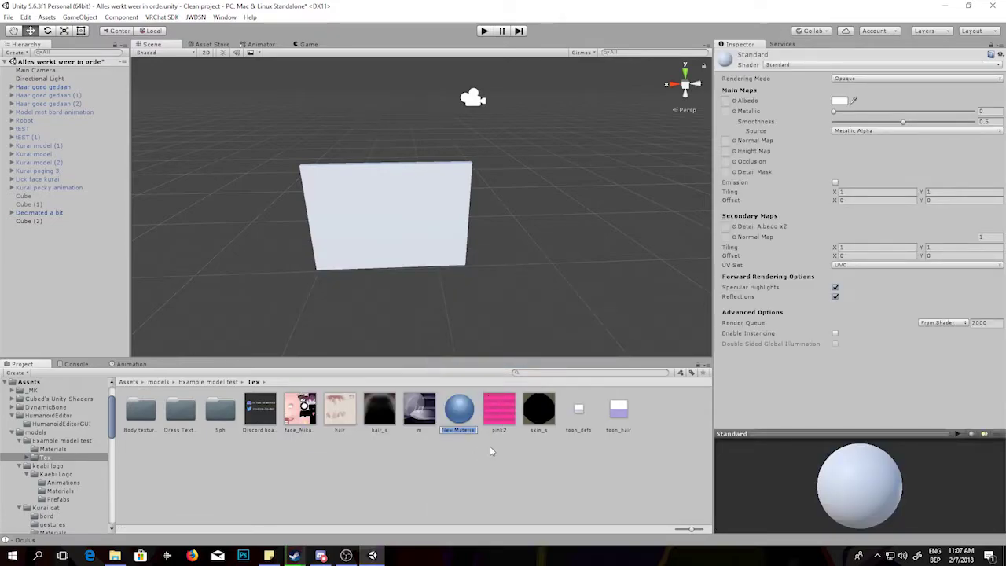
type("Example")
type(" board 1")
key("Return")
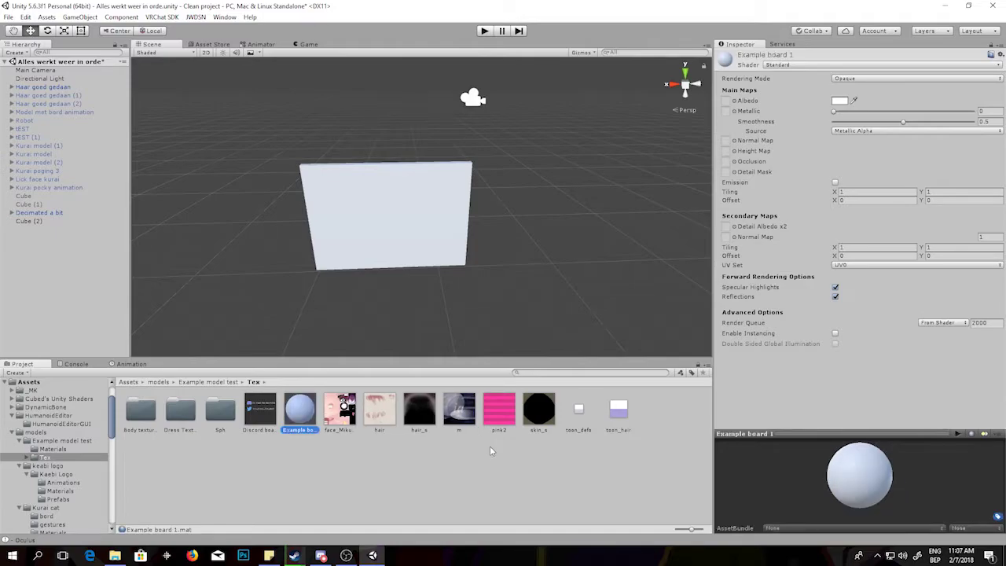
Assign the Discord board texture to the albedo map of the Example board 1 material
left_click(262, 422)
left_click(294, 417)
left_click_drag(259, 414, 728, 103)
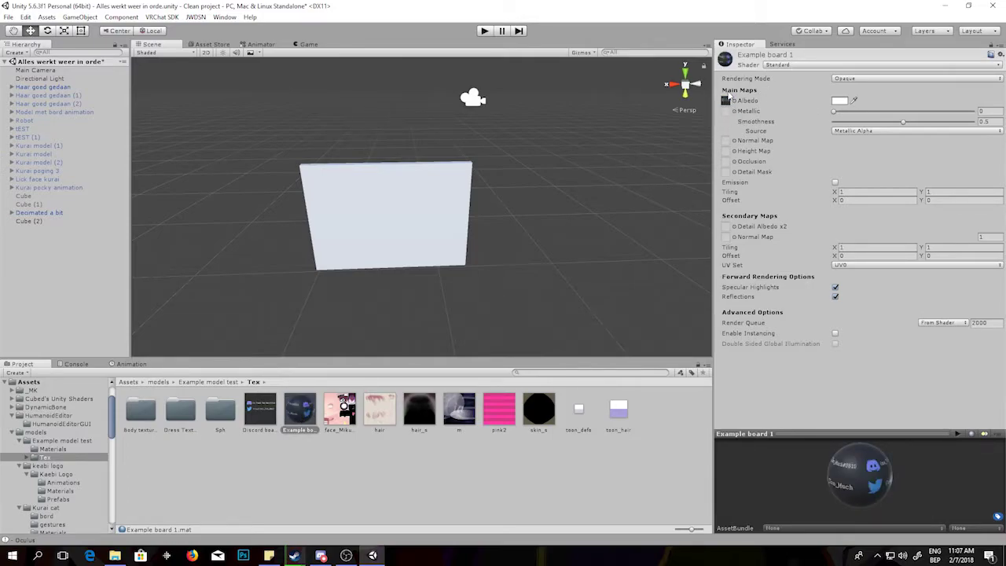
Change the Example board 1 material's shader to CubedParadox/Flat Lit Toon
left_click(778, 65)
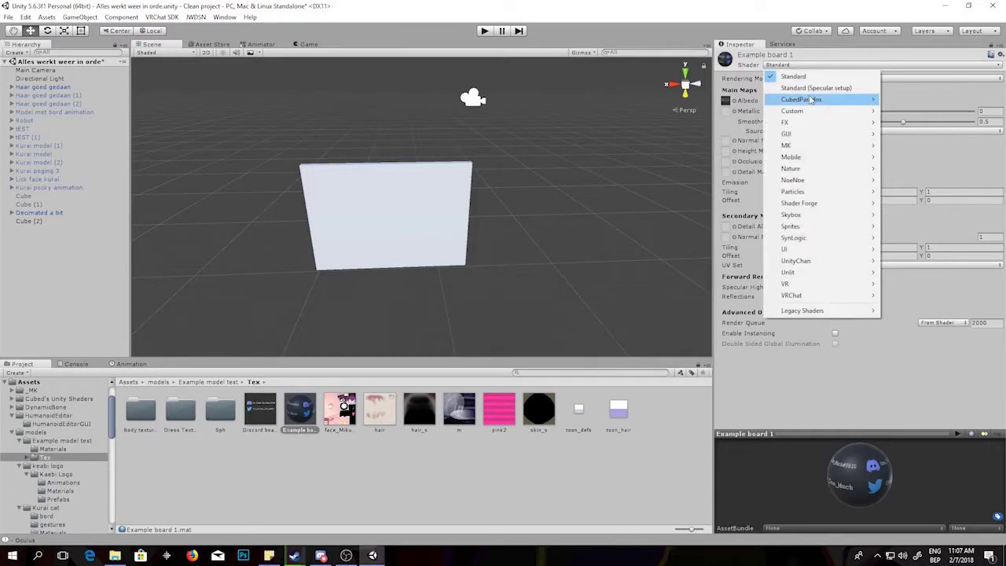
mouse_move(821, 100)
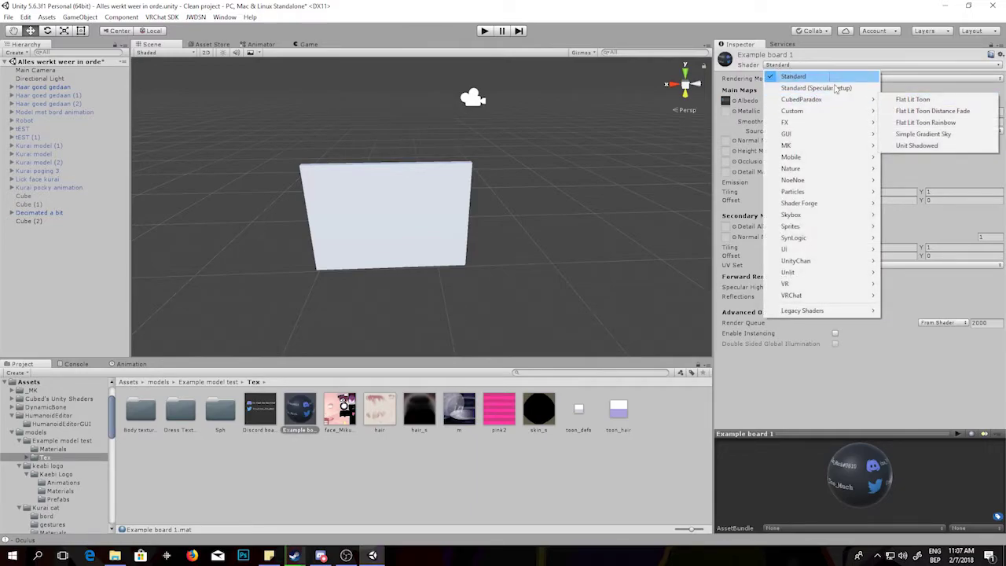
left_click(904, 100)
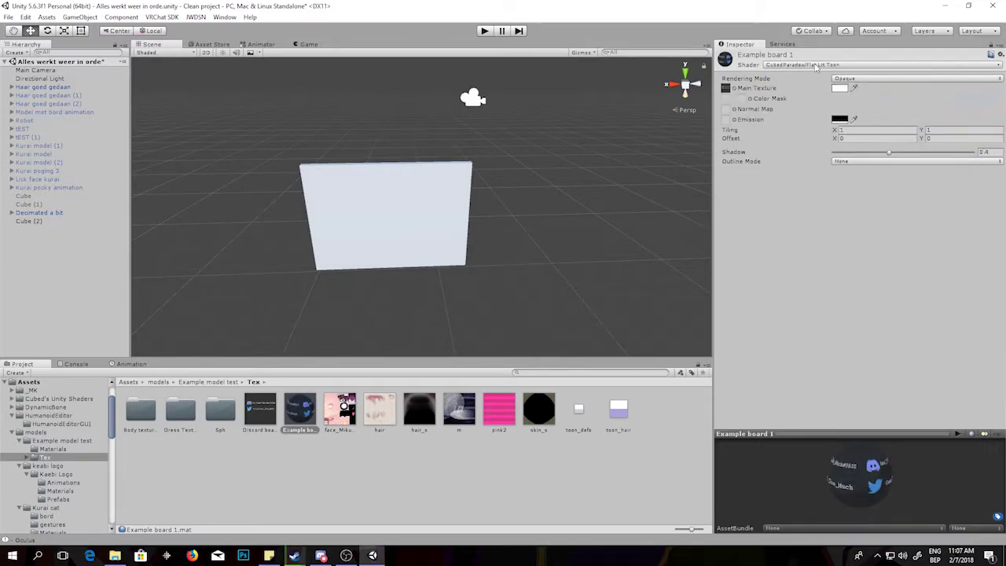
left_click(818, 66)
mouse_move(838, 104)
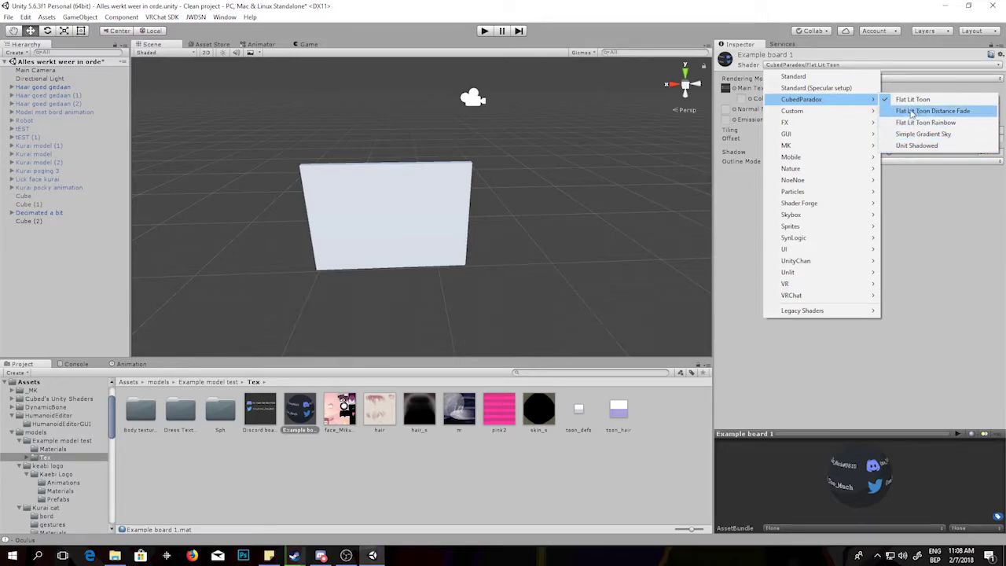
left_click(732, 246)
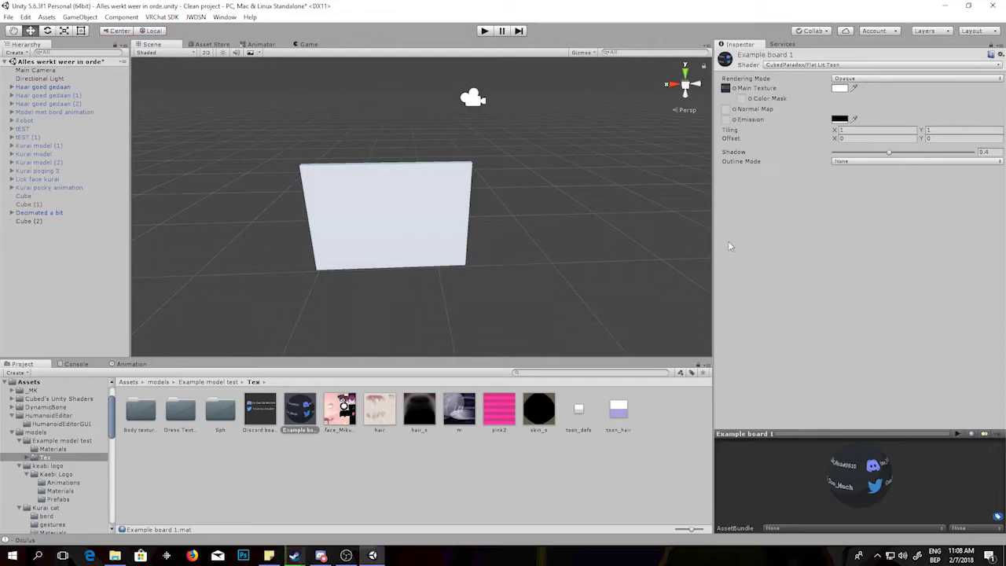
left_click(854, 68)
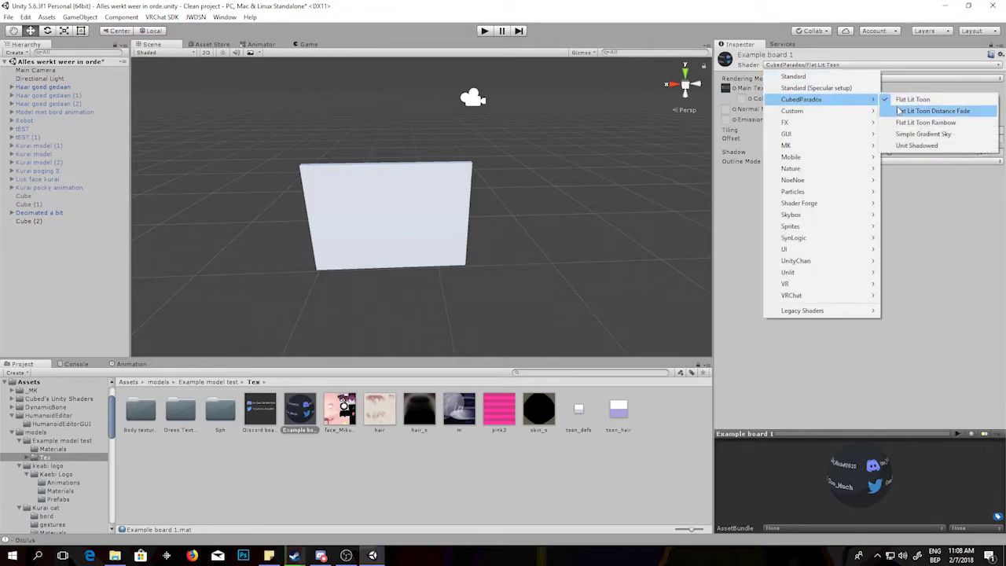
left_click(746, 228)
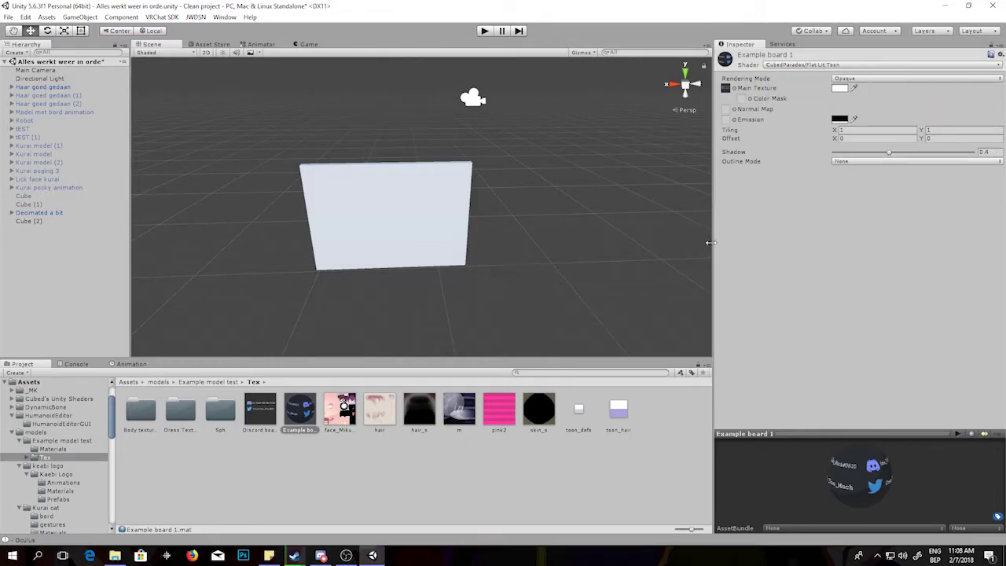
Apply the Example board 1 material to the board in the scene
left_click(303, 417)
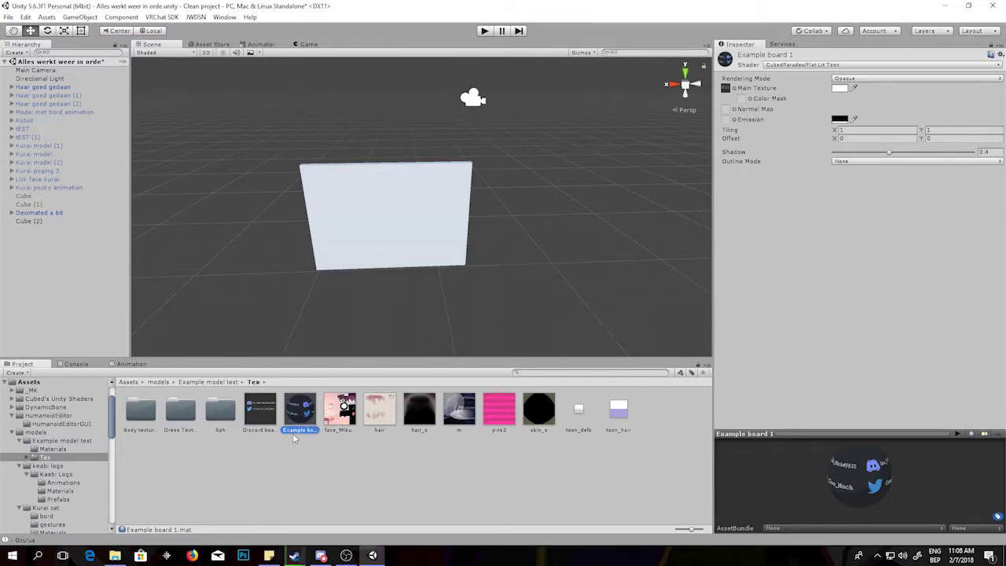
left_click_drag(301, 418, 350, 242)
scroll(361, 232, "up", 1)
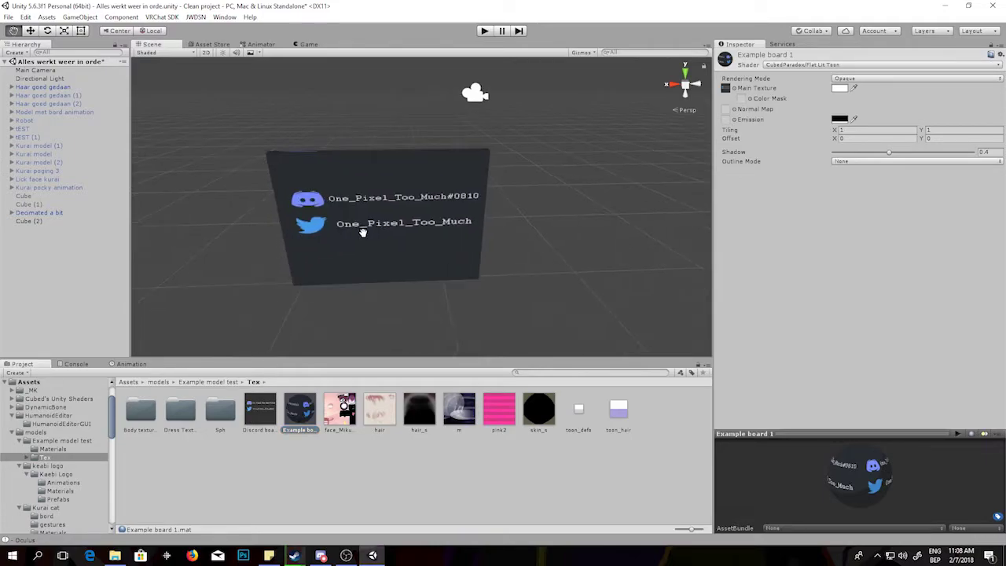
Examine the textured board from several angles, then select it and frame it in the scene view
middle_click_drag(360, 232, 383, 223)
scroll(382, 223, "up", 1)
middle_click_drag(459, 227, 448, 231)
left_click_drag(459, 227, 474, 286, "alt")
left_click_drag(555, 264, 406, 258, "alt")
middle_click_drag(406, 259, 427, 232)
left_click(390, 239)
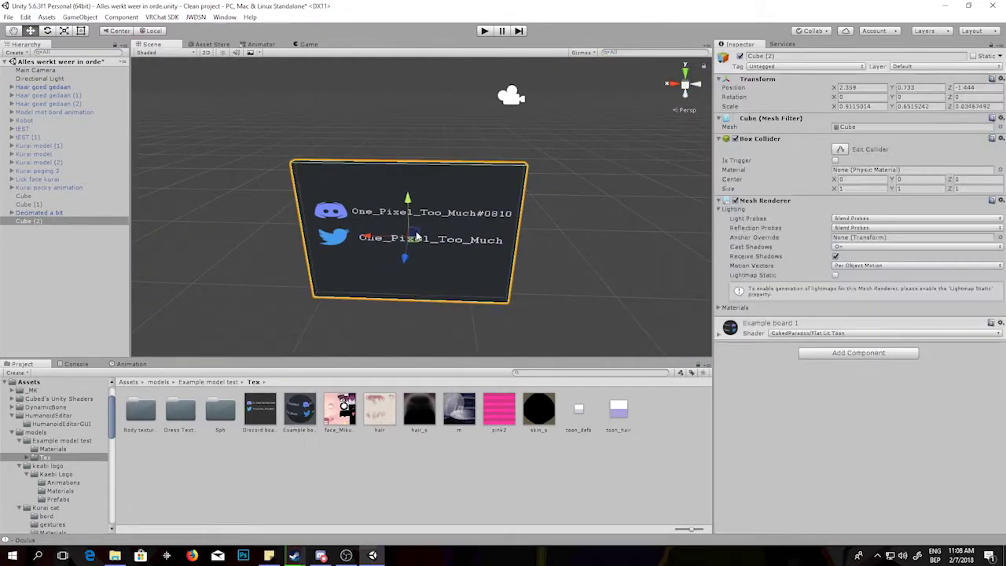
key("f")
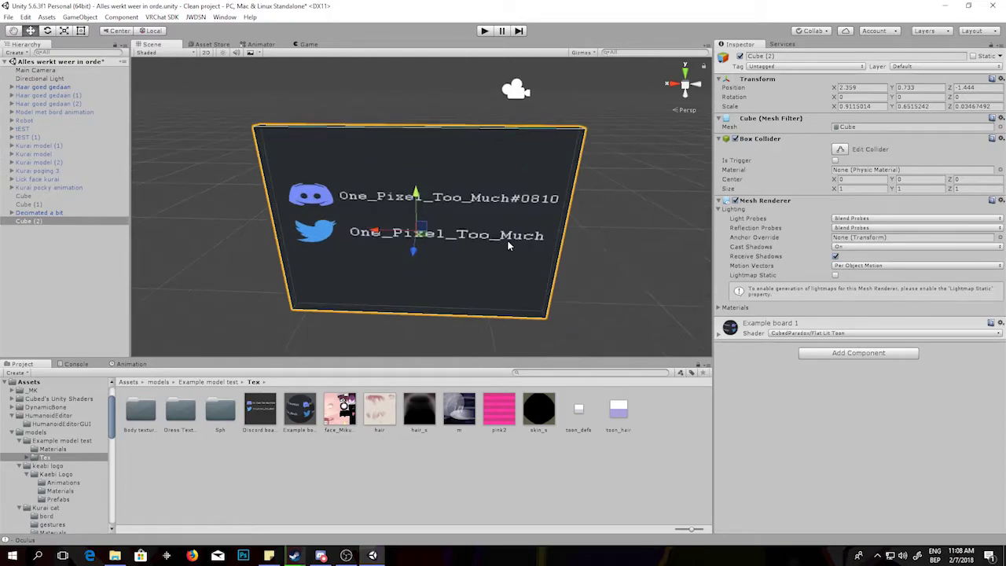
Try an X tiling of -1 on the Example board 1 material and set it back to 1
left_click(312, 416)
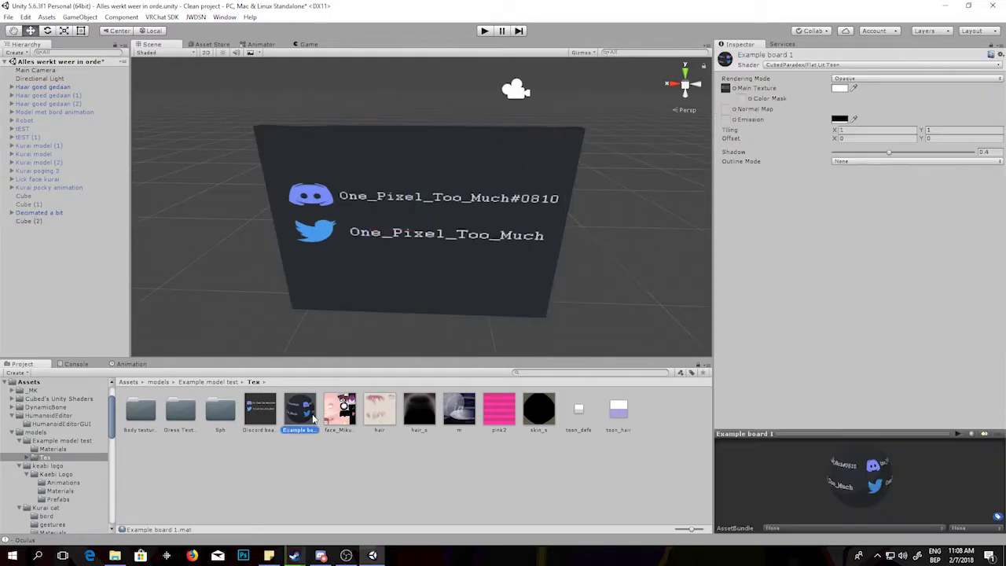
left_click(879, 128)
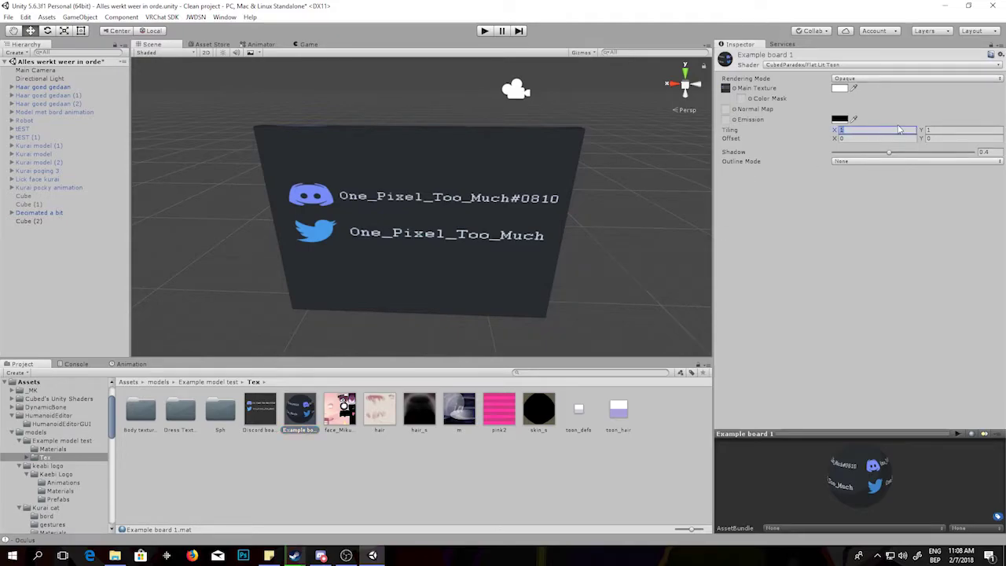
key("BackSpace")
type("-1")
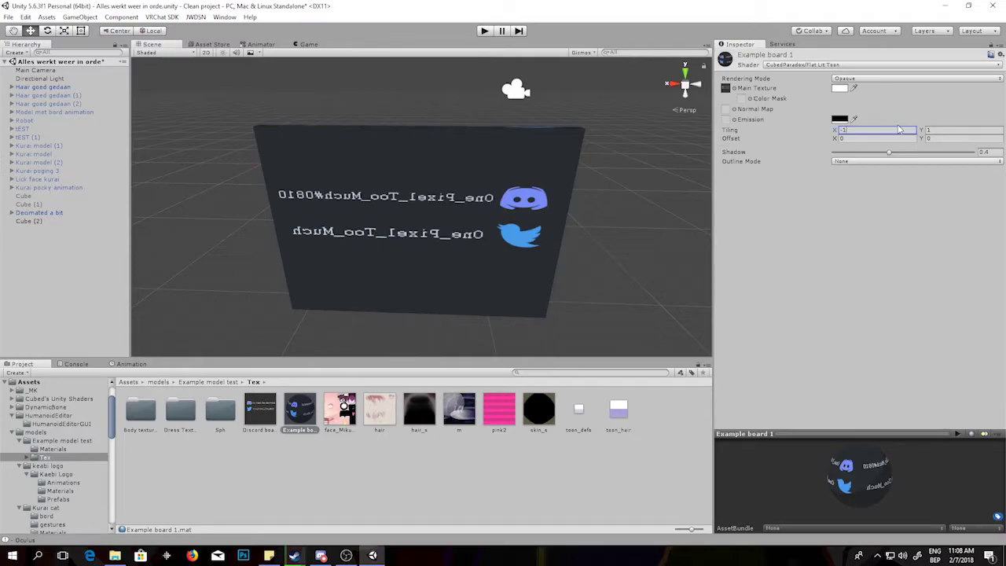
key("BackSpace")
key("BackSpace")
type("1")
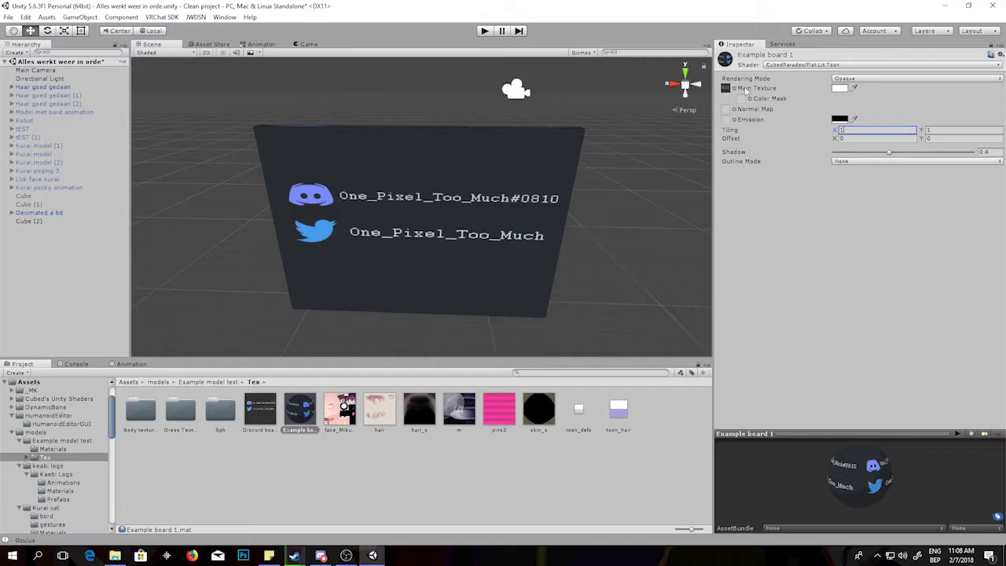
Set the Example board 1 material's Y offset to 0.06 and check how the image sits on the board
left_click(885, 139)
key("Return")
left_click(929, 139)
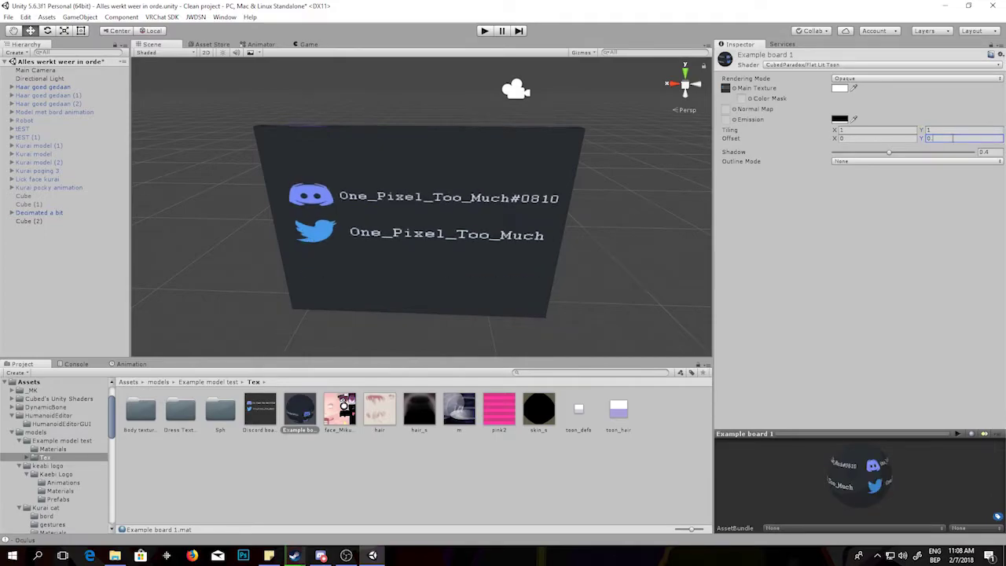
type("0.05")
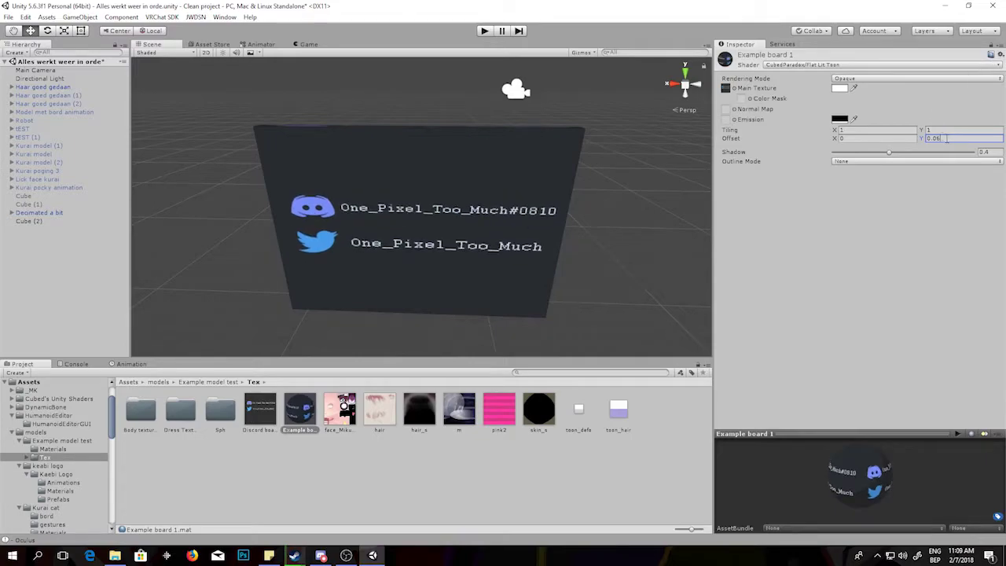
scroll(616, 190, "down", 3)
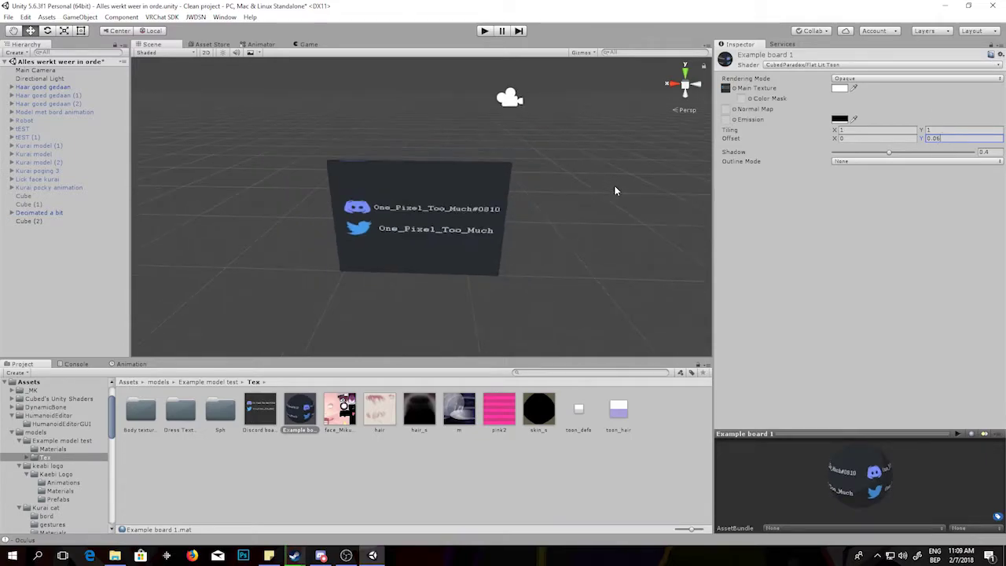
scroll(616, 190, "up", 4)
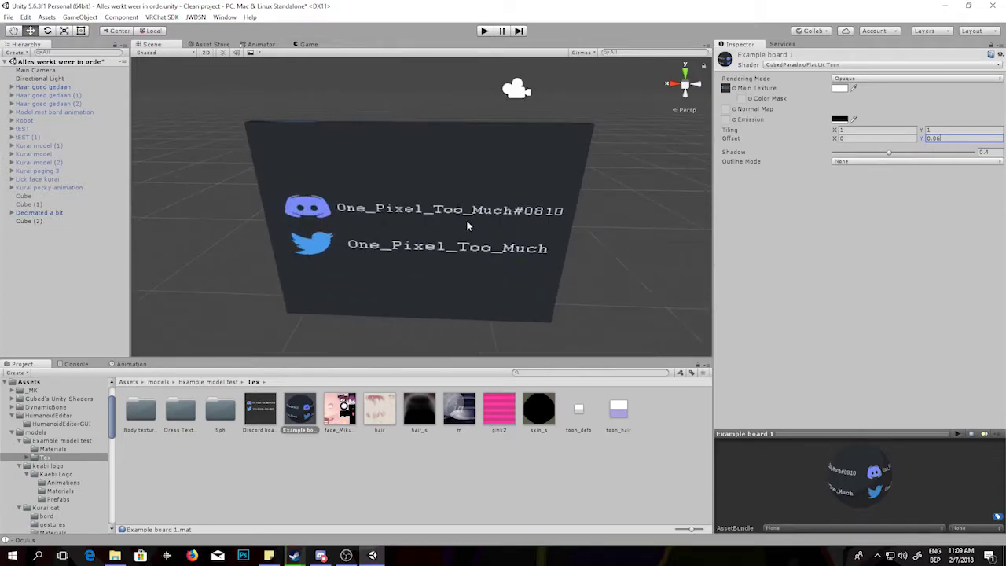
scroll(620, 237, "down", 5)
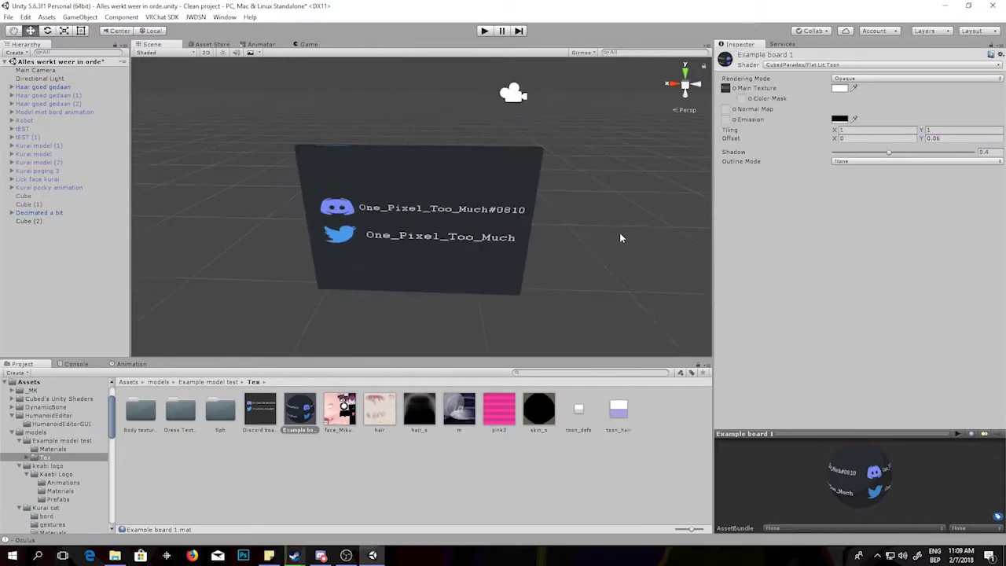
scroll(620, 237, "down", 2)
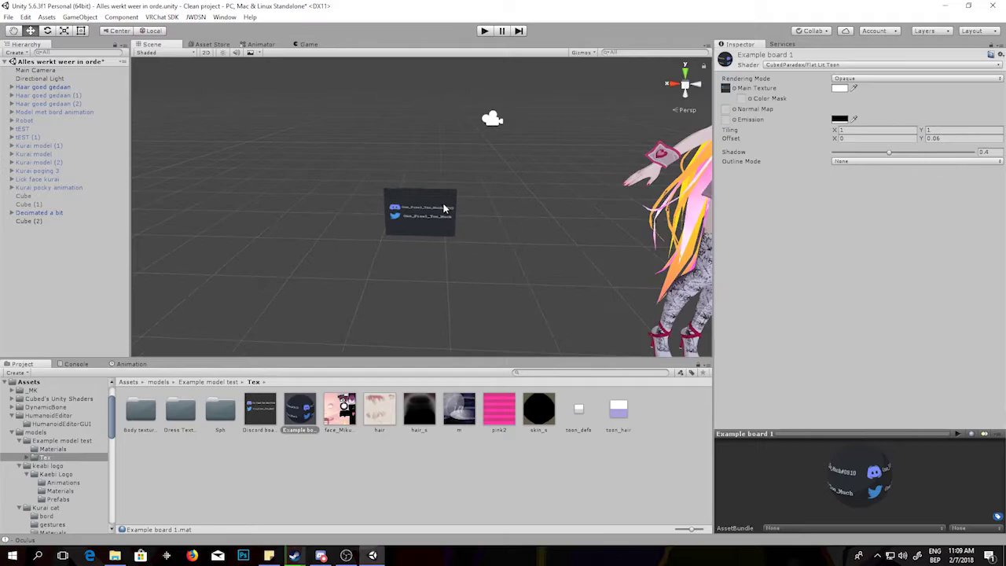
Duplicate the board and move the copy sideways so the two boards stand next to each other with a gap
left_click(444, 210)
scroll(475, 209, "up", 3)
key("q")
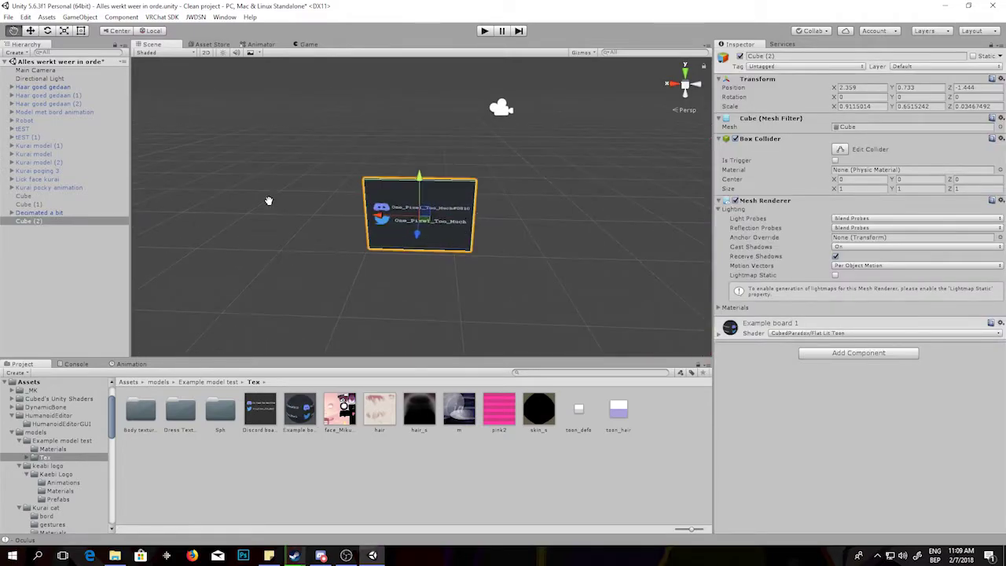
middle_click_drag(269, 201, 314, 201)
left_click(314, 202)
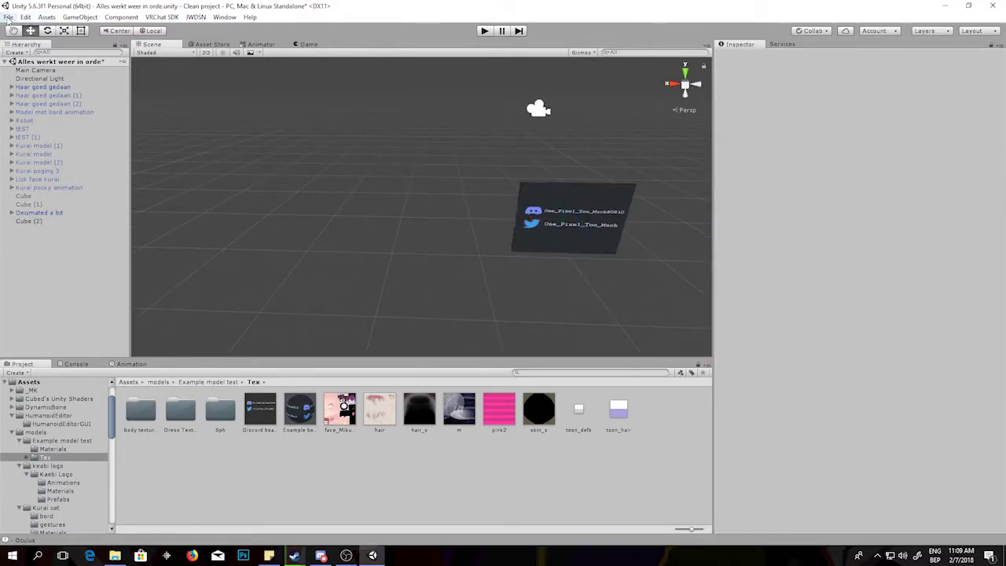
left_click(19, 53)
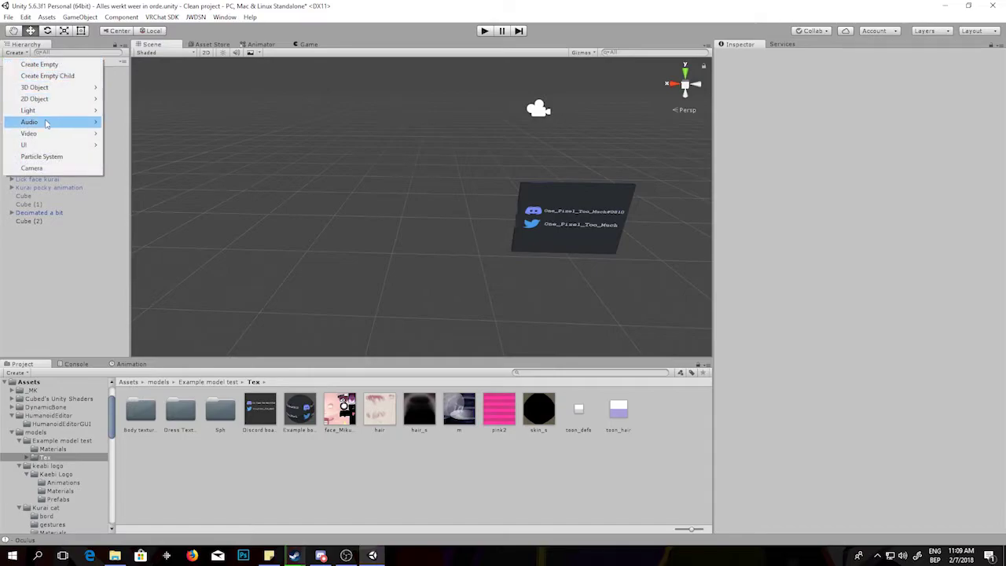
left_click(542, 227)
left_click(32, 222)
key("ctrl+d")
left_click_drag(529, 224, 354, 303)
left_click(354, 303)
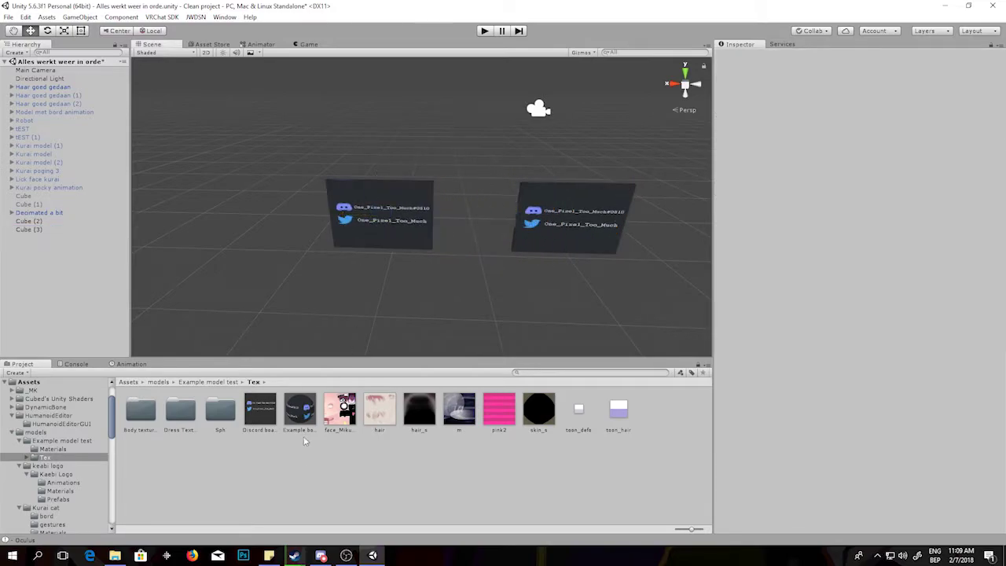
Switch to File Explorer to compare the Pixel love.png and Pixel love uitgesneden.png images, and return to Unity
left_click(114, 555)
double_click(445, 209)
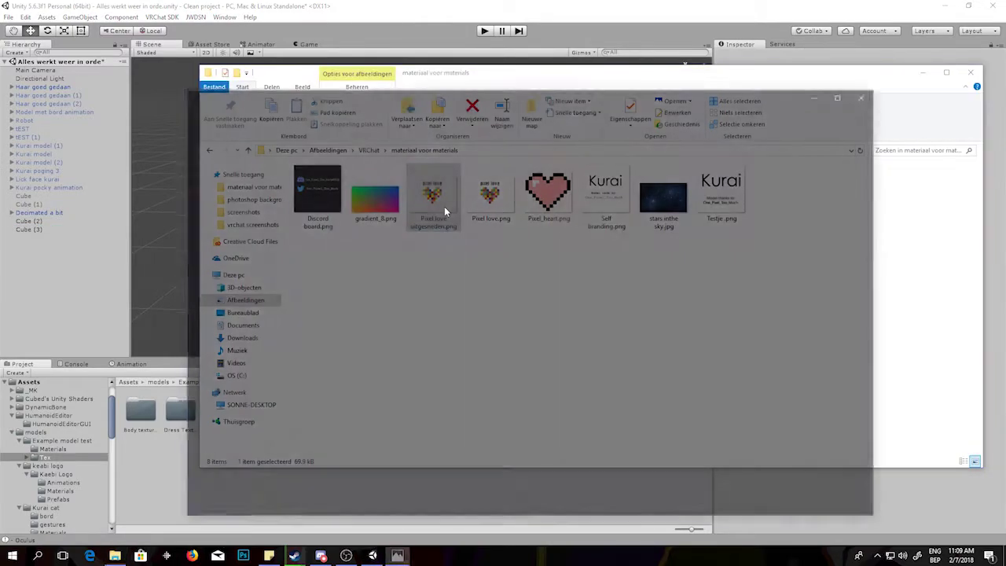
left_click(855, 311)
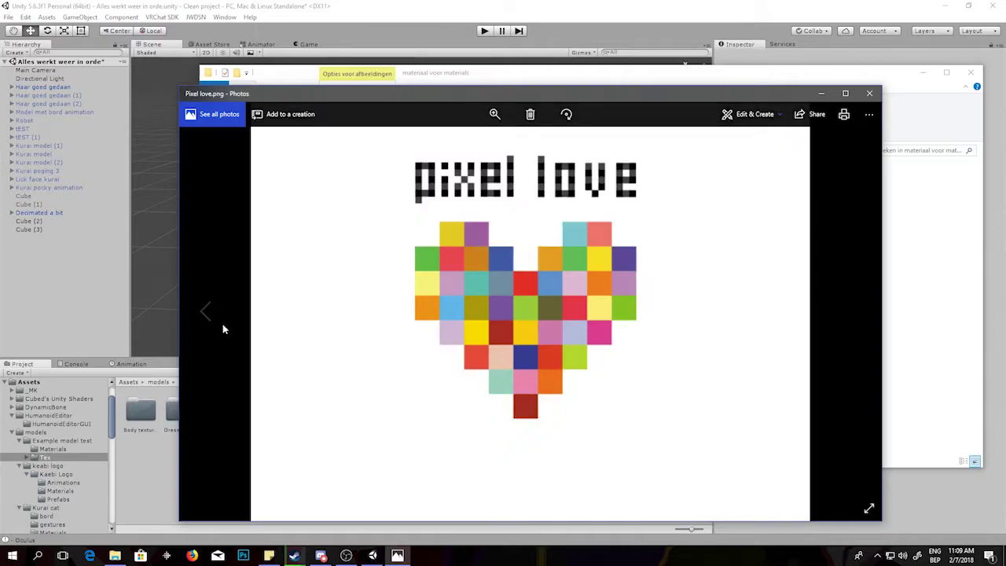
left_click(206, 312)
left_click(870, 93)
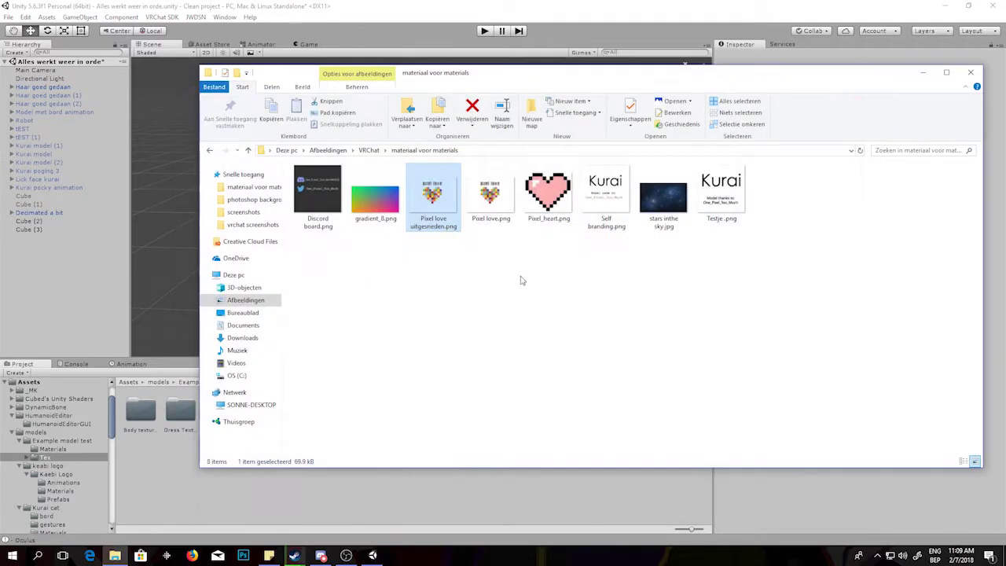
double_click(432, 207)
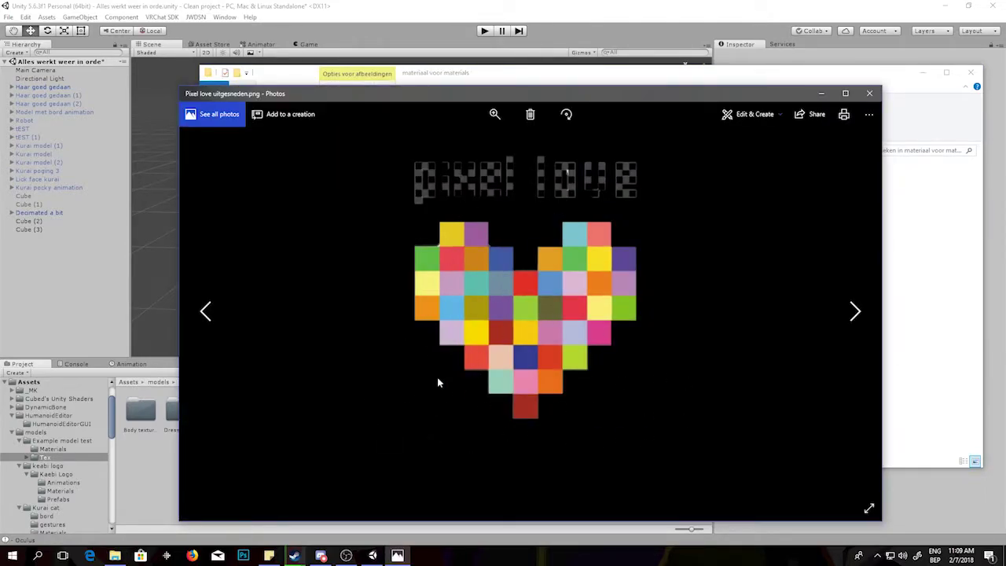
left_click(869, 93)
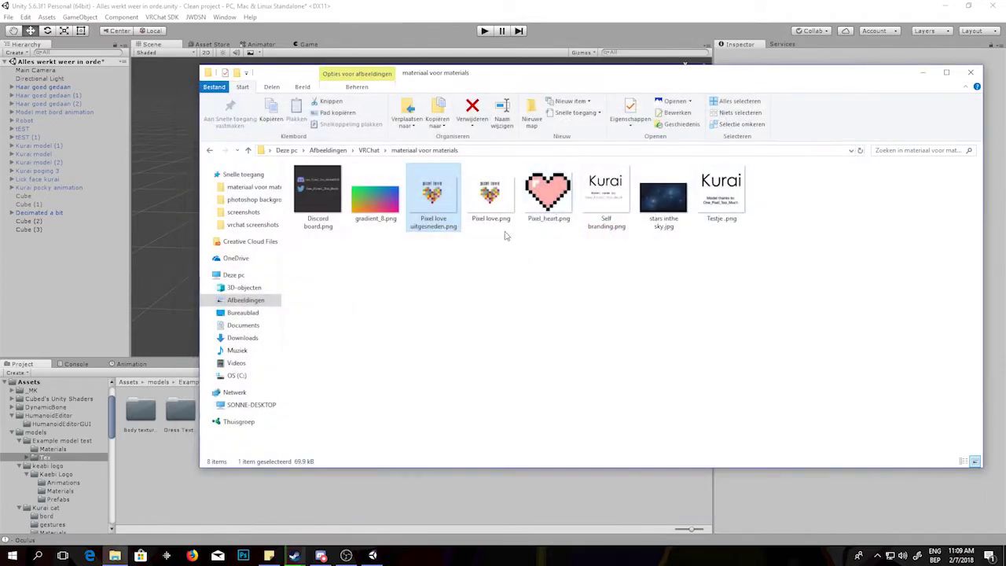
left_click(279, 514)
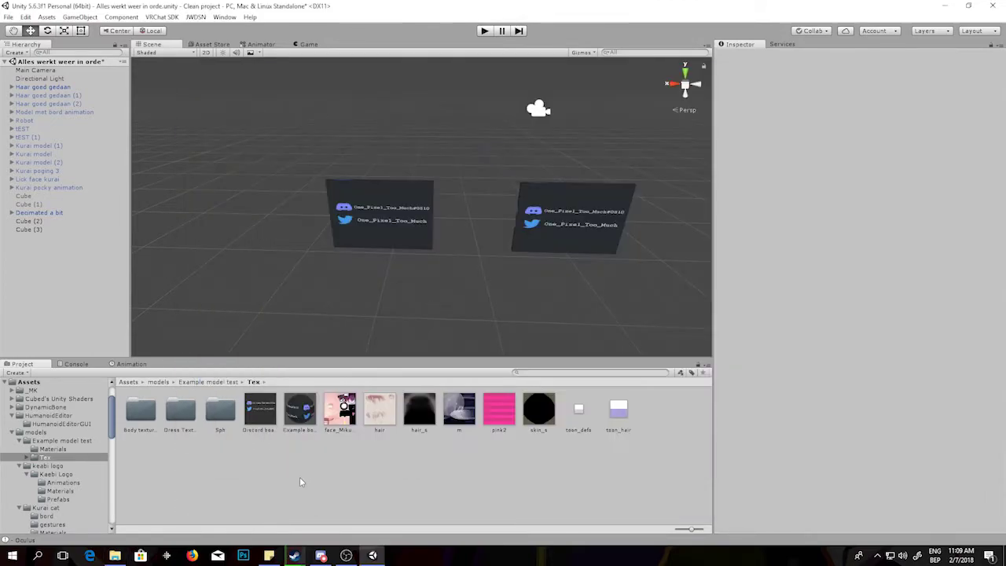
Import Pixel love uitgesneden.png into the Tex folder and create a material there named "Transparancy exmaple"
left_click(115, 556)
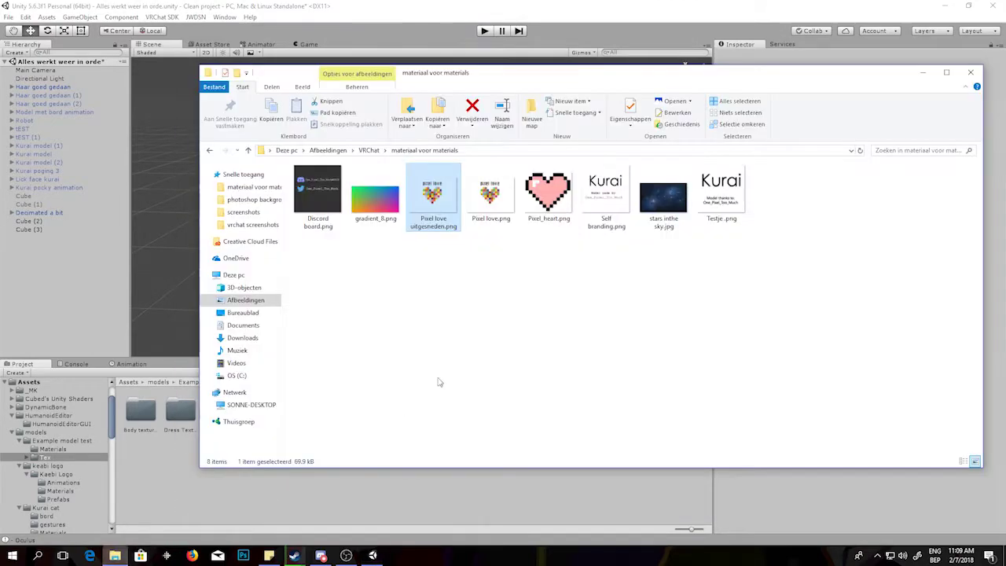
left_click(311, 495)
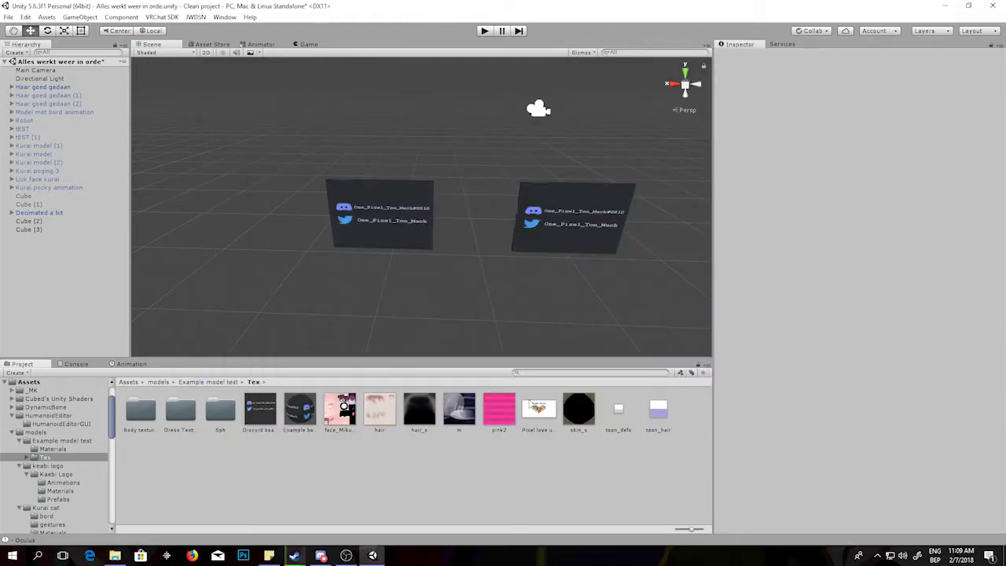
right_click(508, 464)
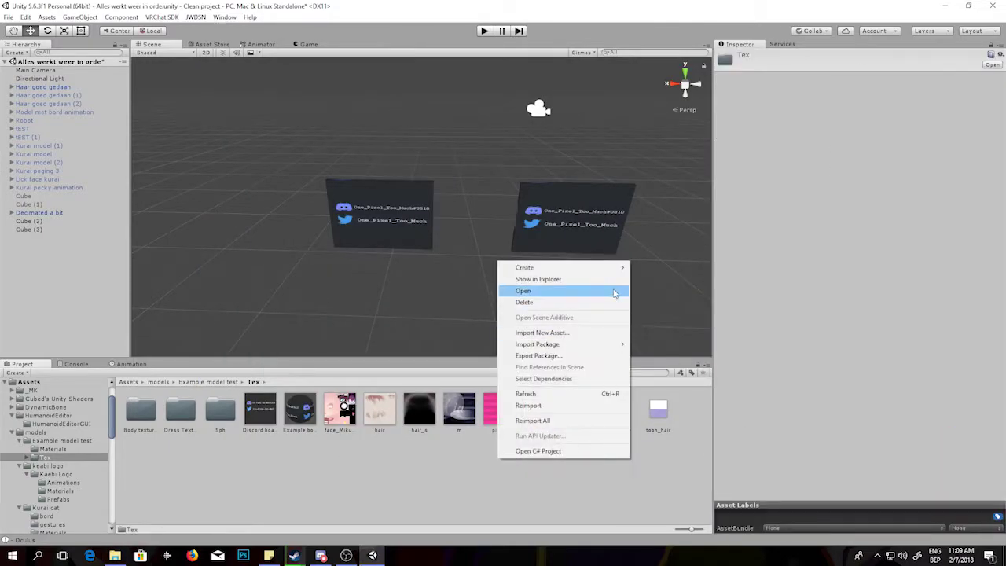
mouse_move(613, 275)
left_click(654, 374)
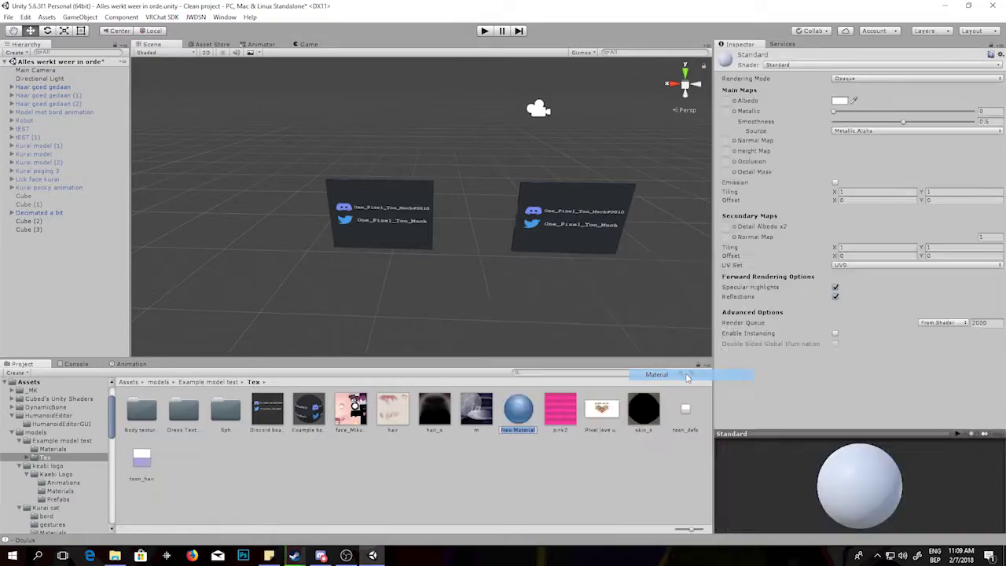
type("Tra")
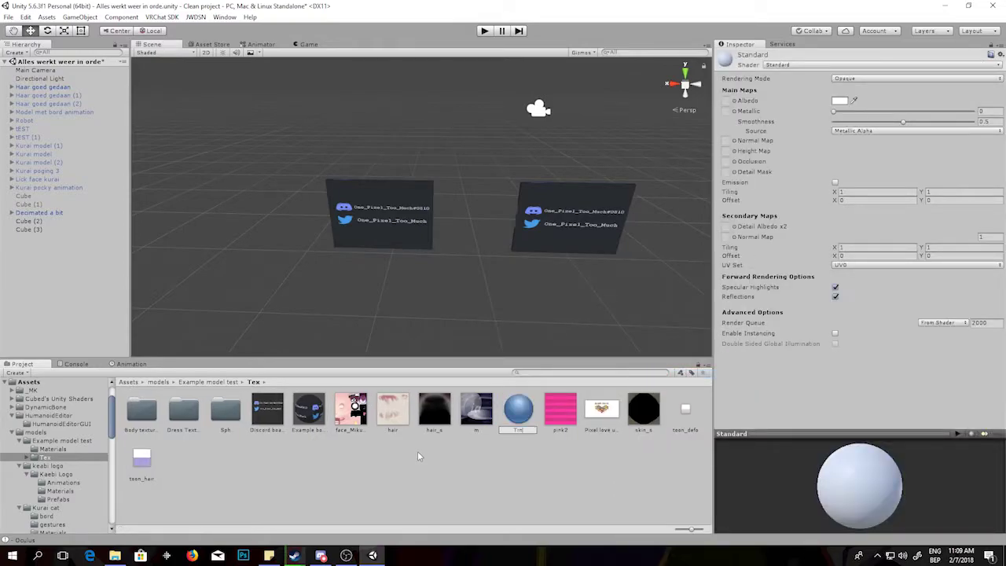
type("nsparancy exmaple")
key("Return")
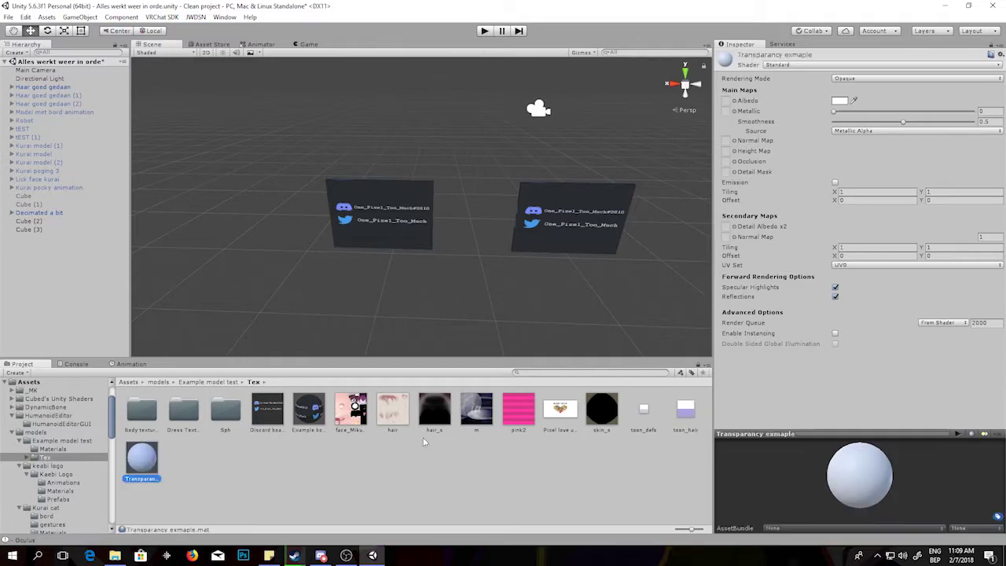
Give the Transparancy exmaple material the Pixel love texture and the CubedParadox/Flat Lit Toon shader, and apply it to the copied board
left_click_drag(558, 412, 726, 101)
left_click(834, 65)
mouse_move(857, 99)
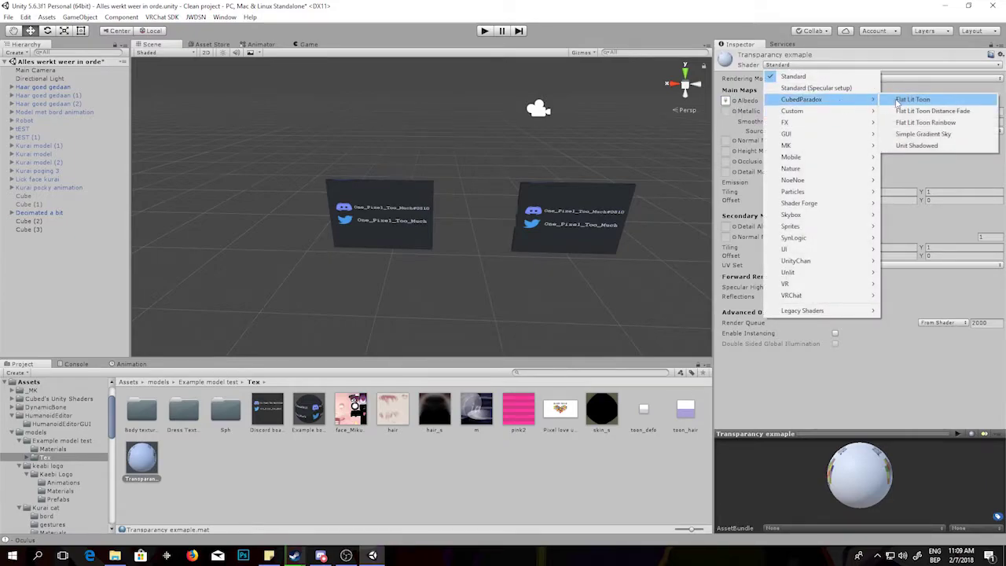
left_click(904, 99)
left_click_drag(148, 464, 424, 242)
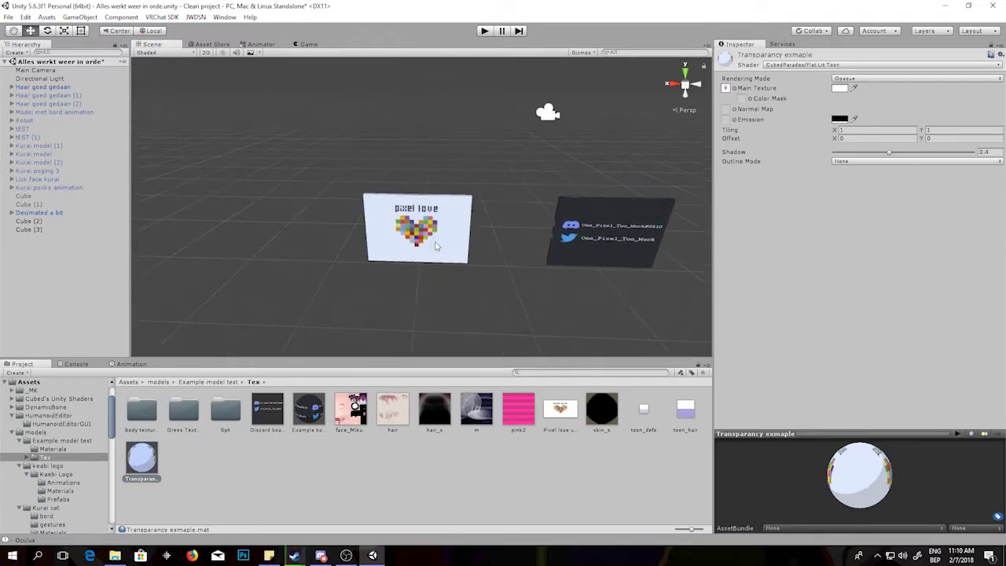
scroll(437, 246, "up", 5)
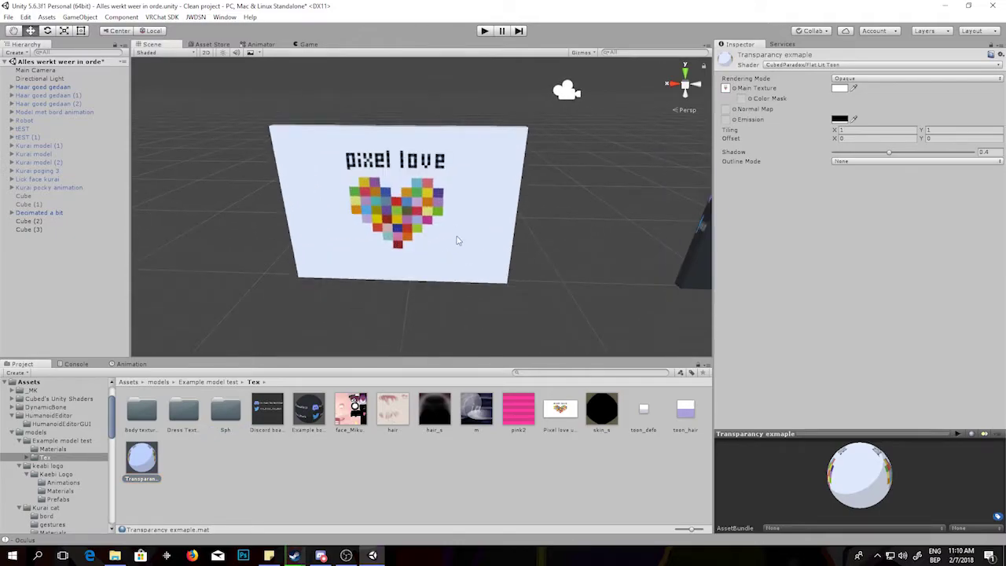
Set the Transparancy exmaple material's rendering mode to Cutout with an alpha cutoff of about 0.097
left_click(843, 78)
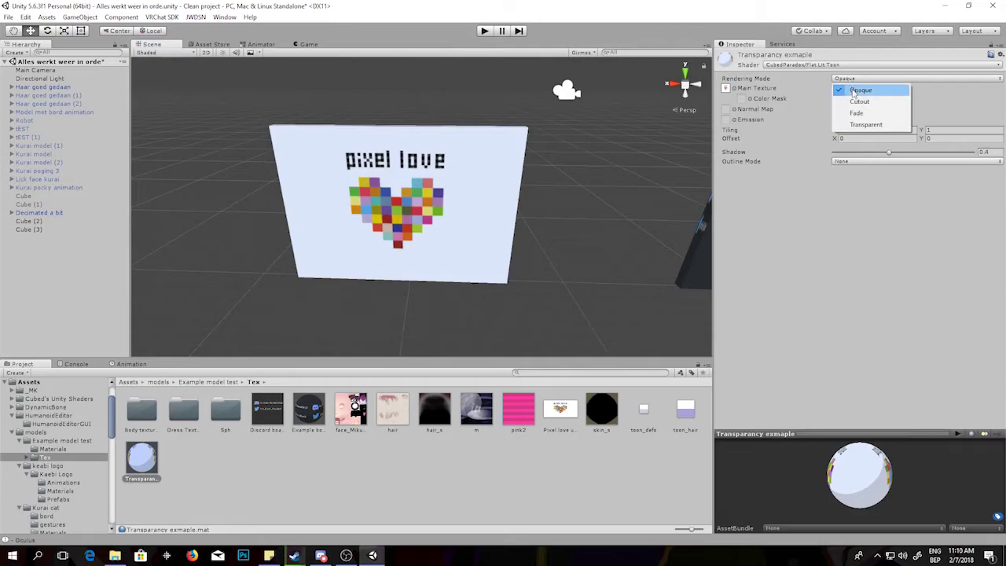
left_click(859, 99)
left_click_drag(902, 99, 831, 112)
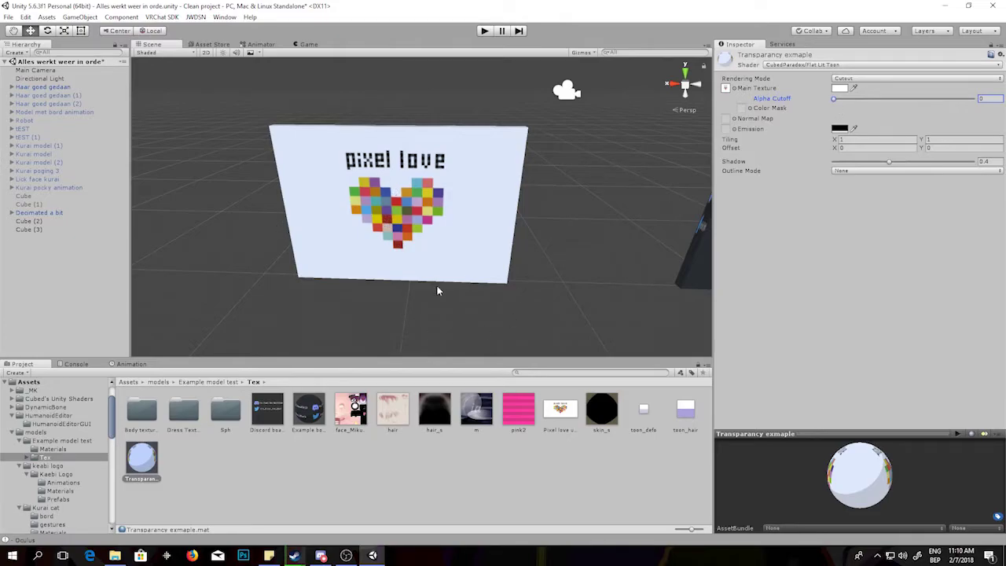
mouse_move(837, 103)
left_mouse_down()
mouse_move(961, 104)
mouse_move(849, 98)
left_mouse_up()
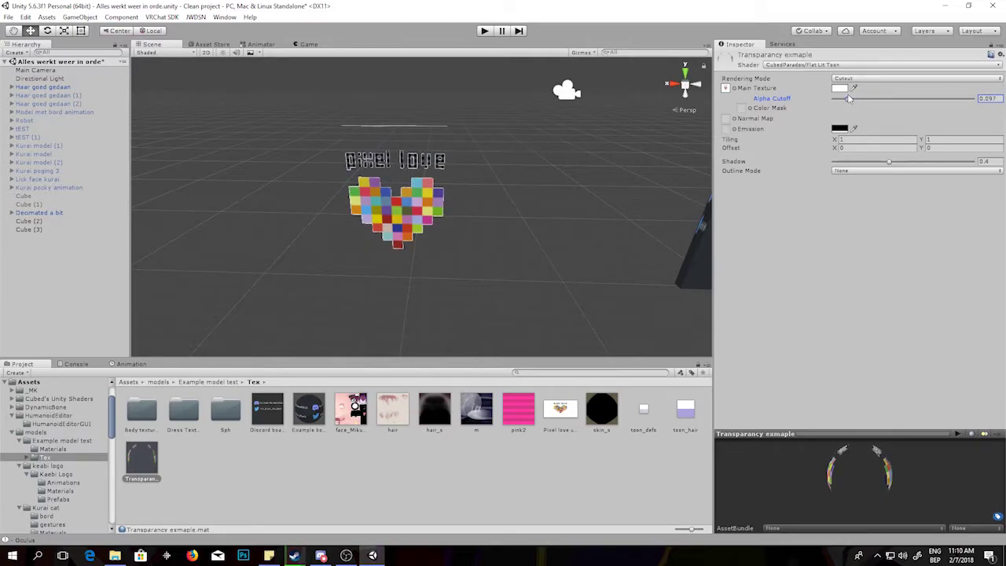
Examine the cutout Pixel love board beside the Discord board from several distances and angles
mouse_move(519, 100)
middle_mouse_down()
mouse_move(507, 98)
mouse_move(538, 196)
mouse_move(522, 100)
middle_mouse_up()
left_click(485, 171)
scroll(503, 177, "down", 5)
left_click(554, 189)
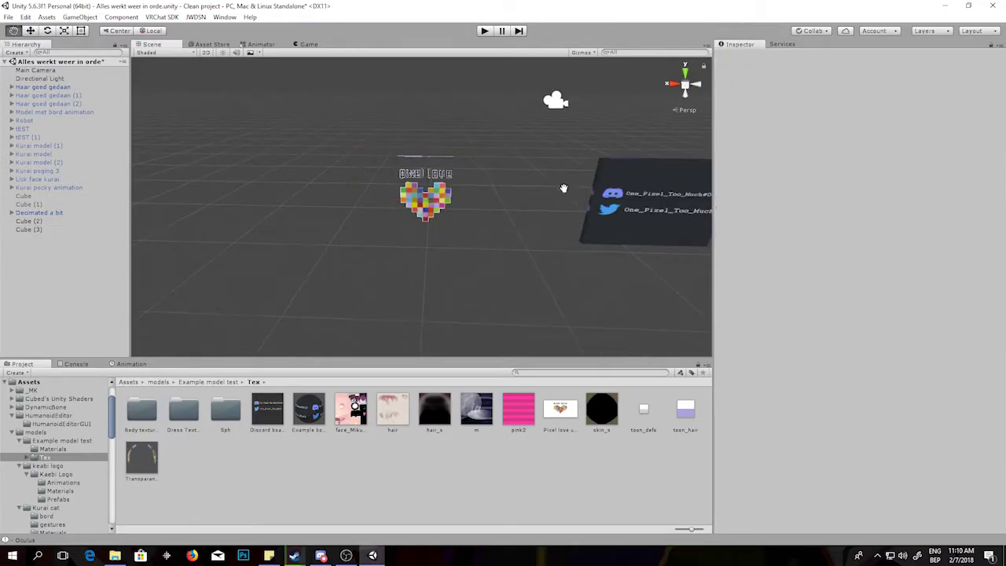
middle_click_drag(564, 188, 555, 177)
scroll(555, 179, "down", 1)
scroll(430, 147, "down", 1)
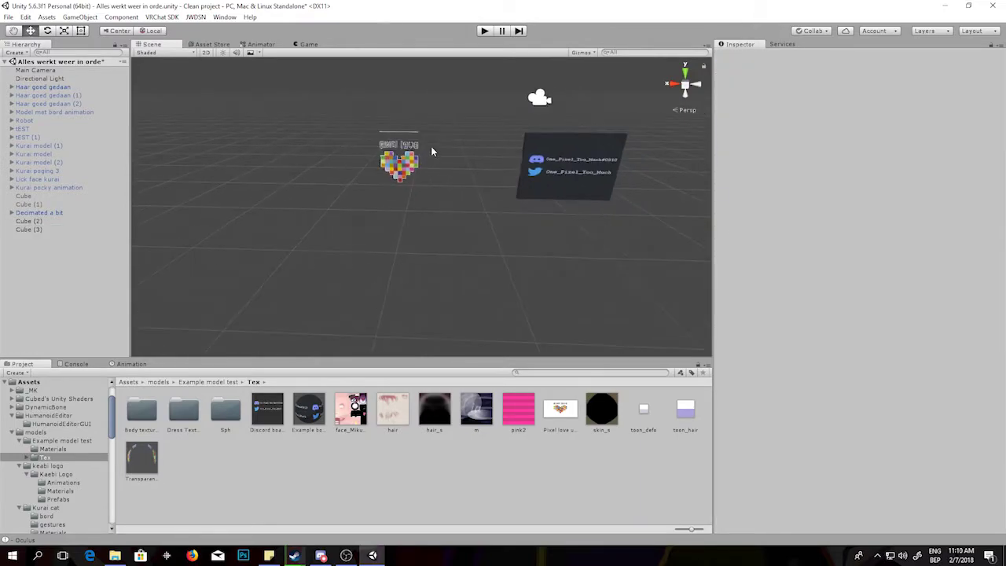
middle_click_drag(414, 172, 430, 290)
right_click_drag(431, 160, 464, 236)
mouse_move(412, 189)
middle_mouse_down()
mouse_move(443, 228)
mouse_move(404, 176)
middle_mouse_up()
right_click_drag(501, 218, 456, 134)
middle_click_drag(543, 279, 479, 188)
middle_click_drag(494, 276, 485, 212)
right_click_drag(485, 214, 471, 161)
middle_click_drag(485, 221, 481, 215)
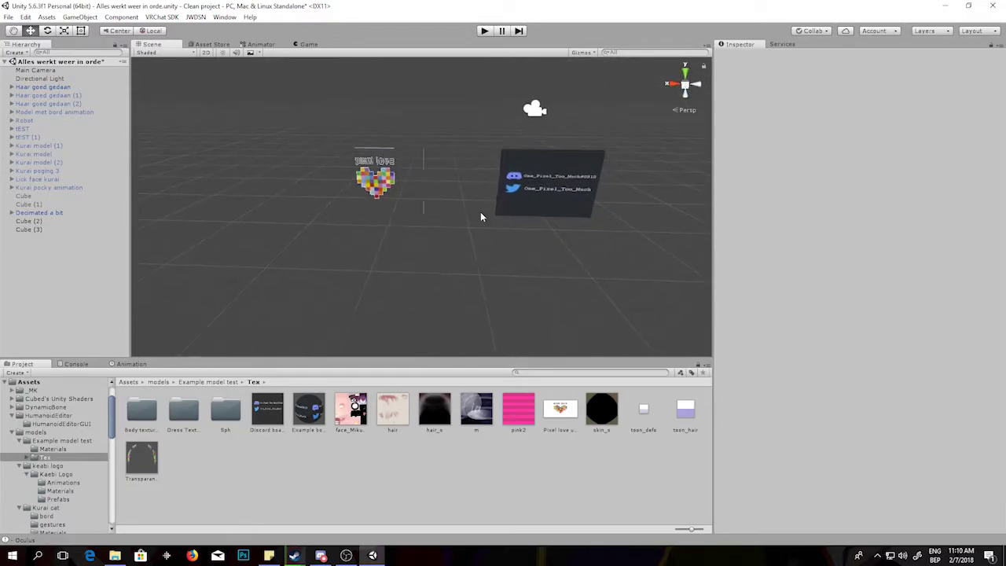
Delete the Pixel love board and move the Discord board forward to a Z position of about -0.712
left_click(378, 197)
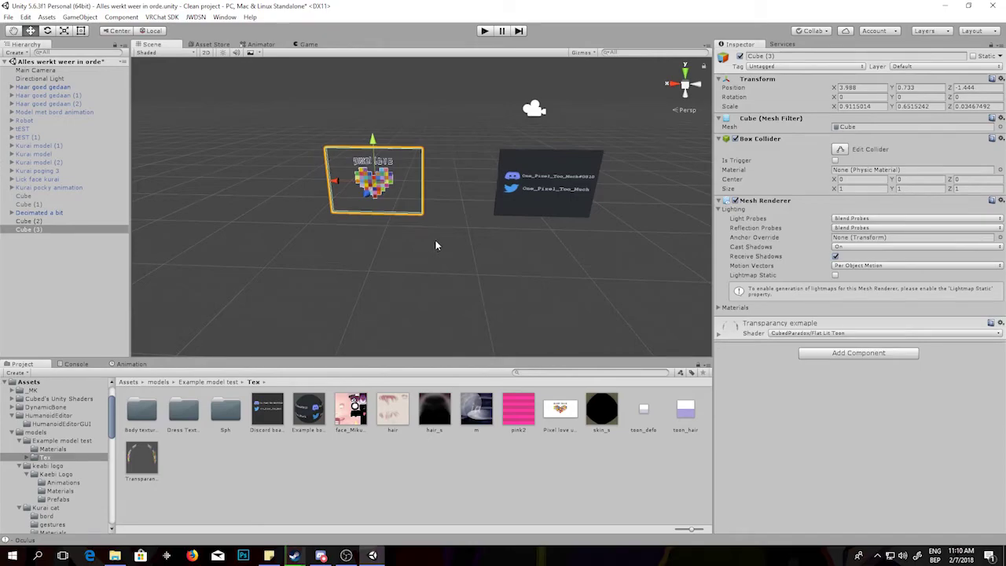
key("Delete")
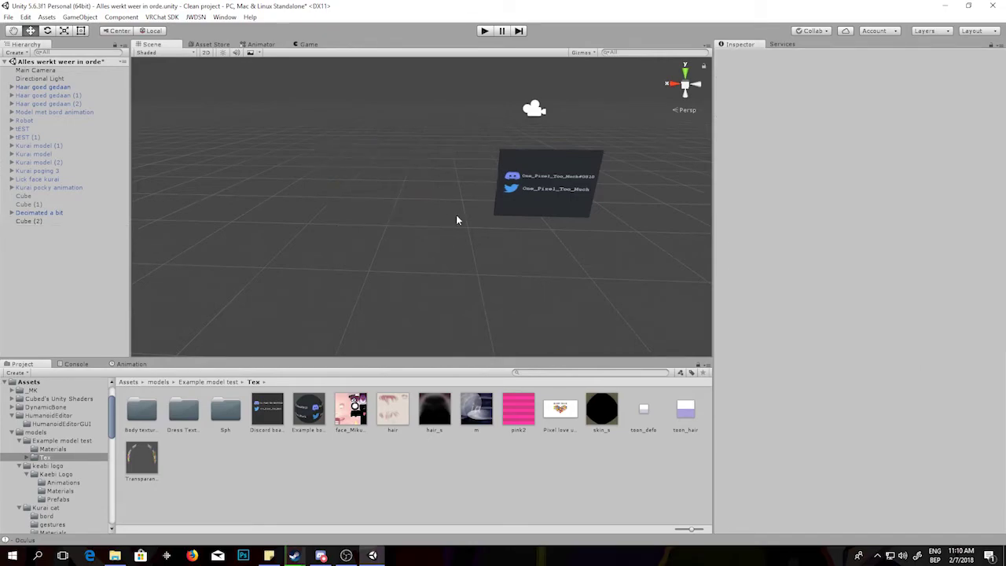
left_click(500, 214)
scroll(548, 202, "down", 5)
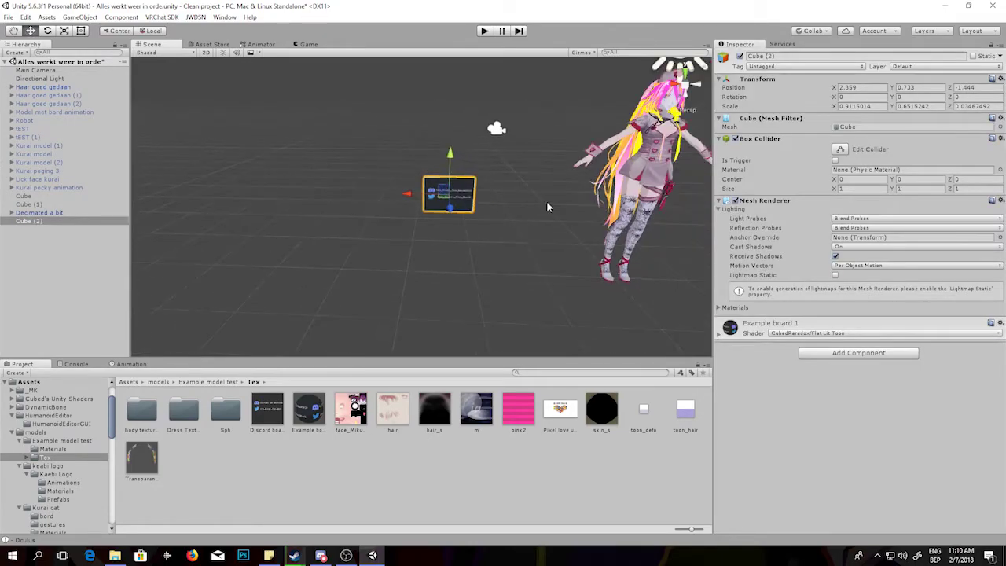
middle_click_drag(529, 213, 445, 224)
left_click_drag(379, 251, 369, 276)
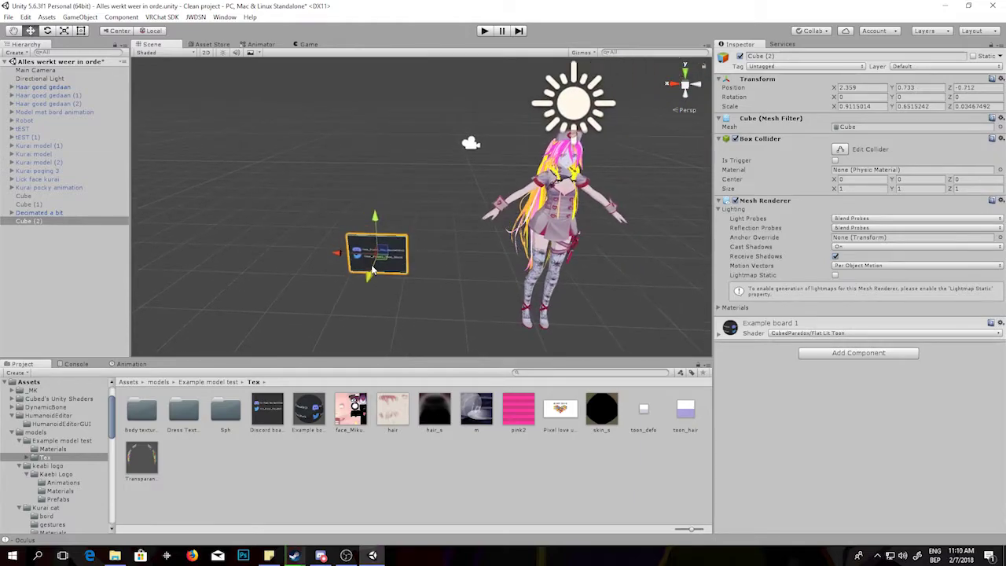
Parent the Discord board, Cube (2), to the Right wrist bone in the Decimated a bit model's armature
left_click(19, 214)
left_click(14, 213)
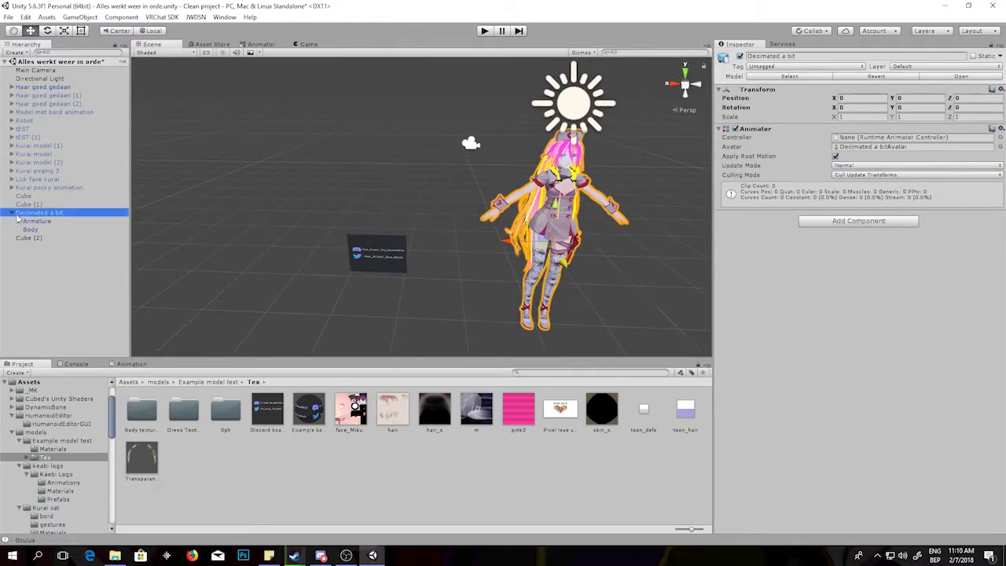
left_click(19, 221)
left_click(26, 230)
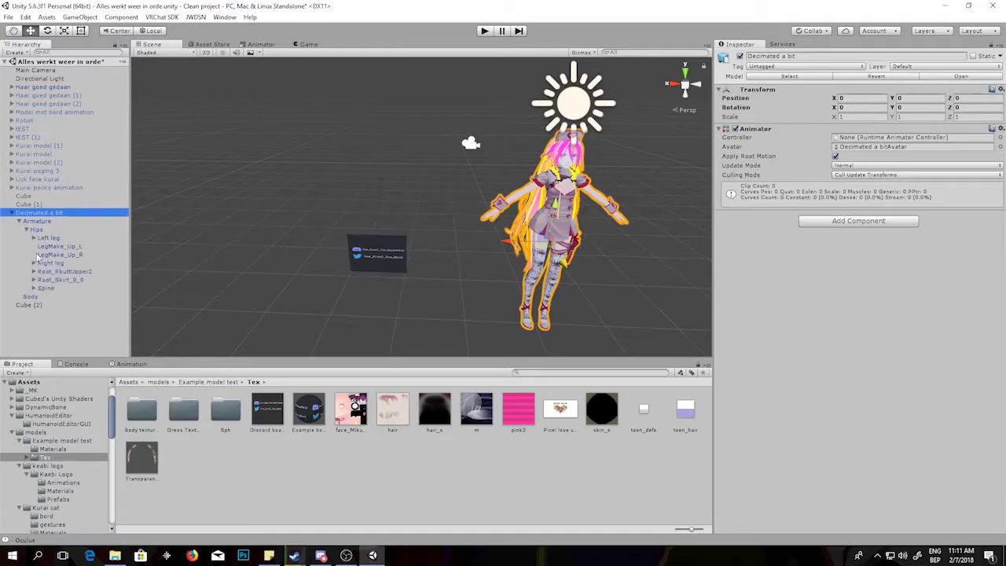
left_click(34, 289)
left_click(42, 297)
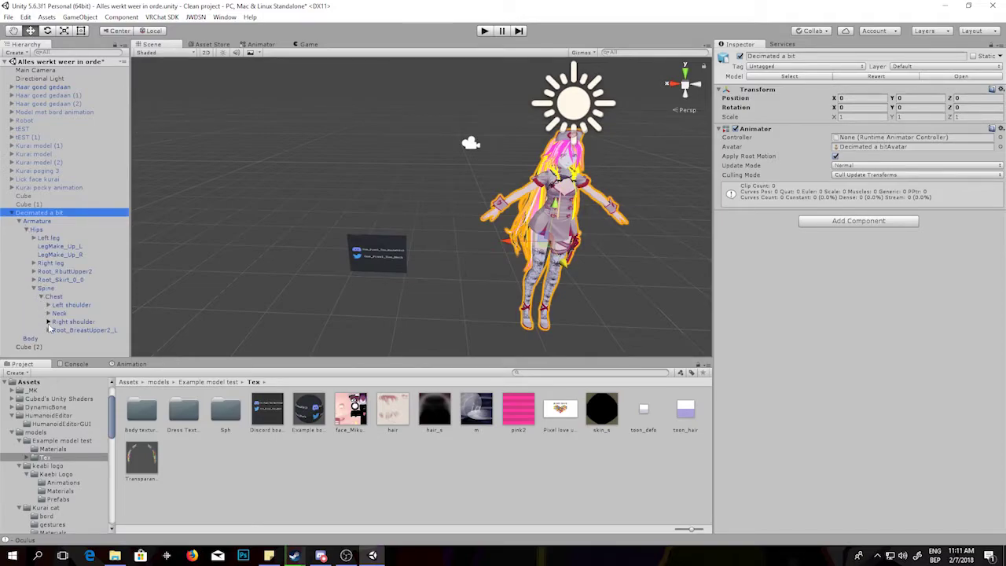
left_click(48, 322)
left_click(53, 330)
left_click(63, 328)
left_click(87, 329)
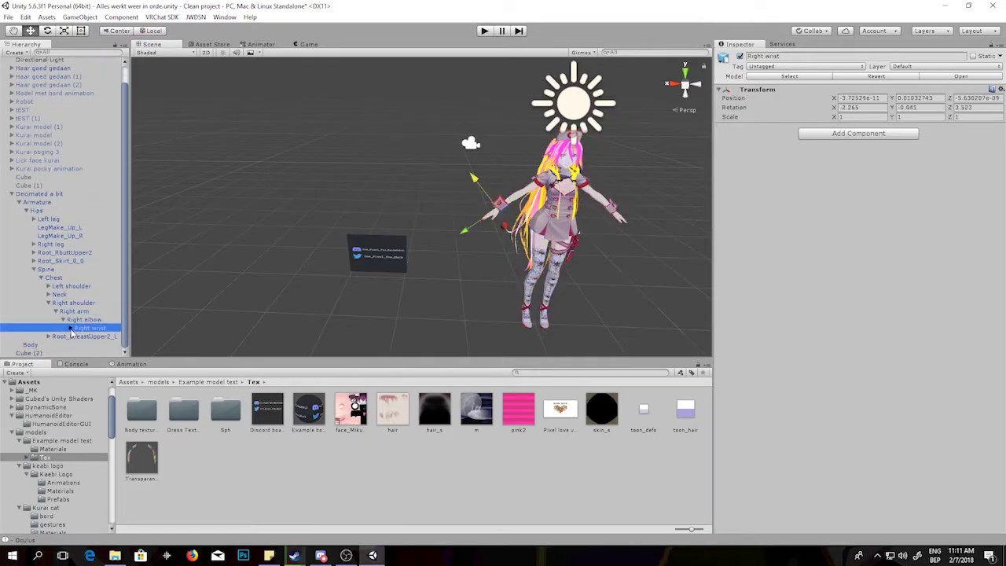
left_click(70, 329)
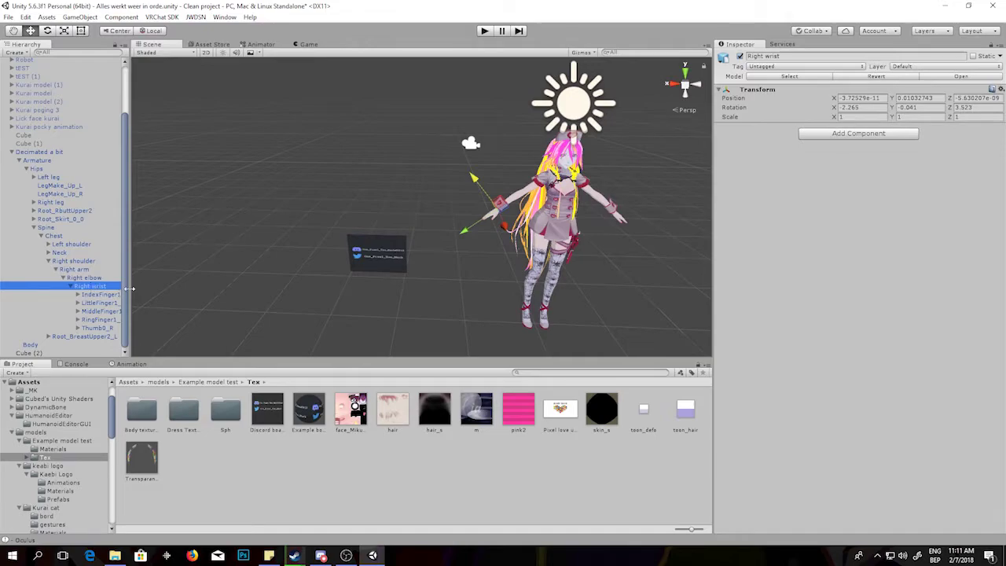
left_click_drag(131, 302, 145, 297)
left_click_drag(28, 353, 94, 289)
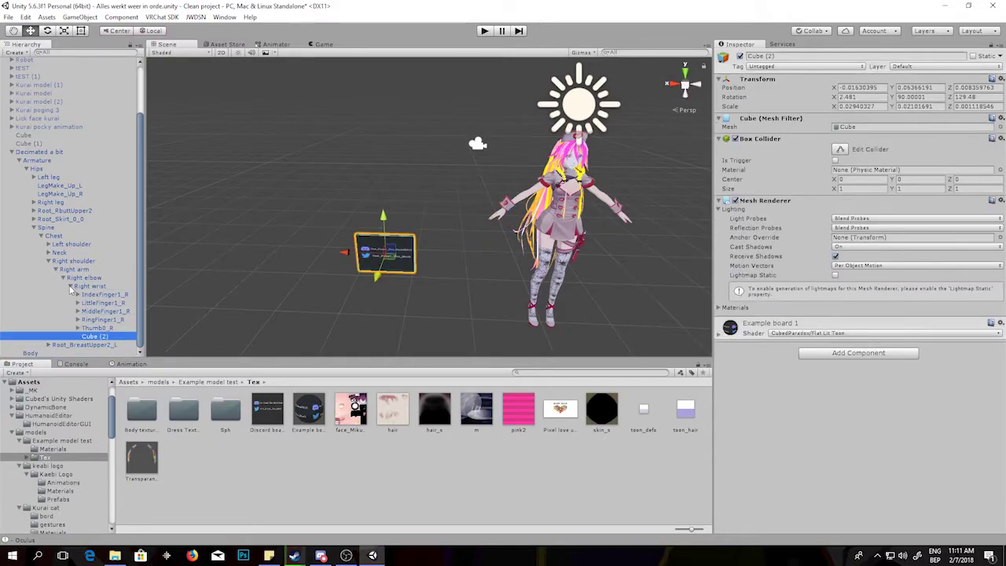
left_click(70, 288)
Move the Discord board closer to the avatar and rotate it nearly flat, to about X 8.6, Y 1, Z 88.5
scroll(311, 275, "up", 3)
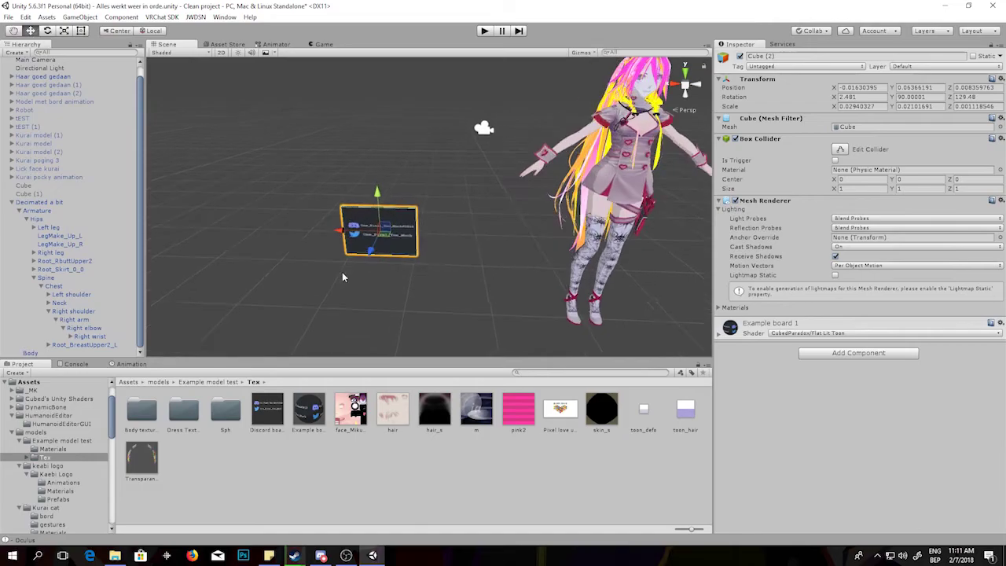
left_click_drag(373, 251, 382, 269)
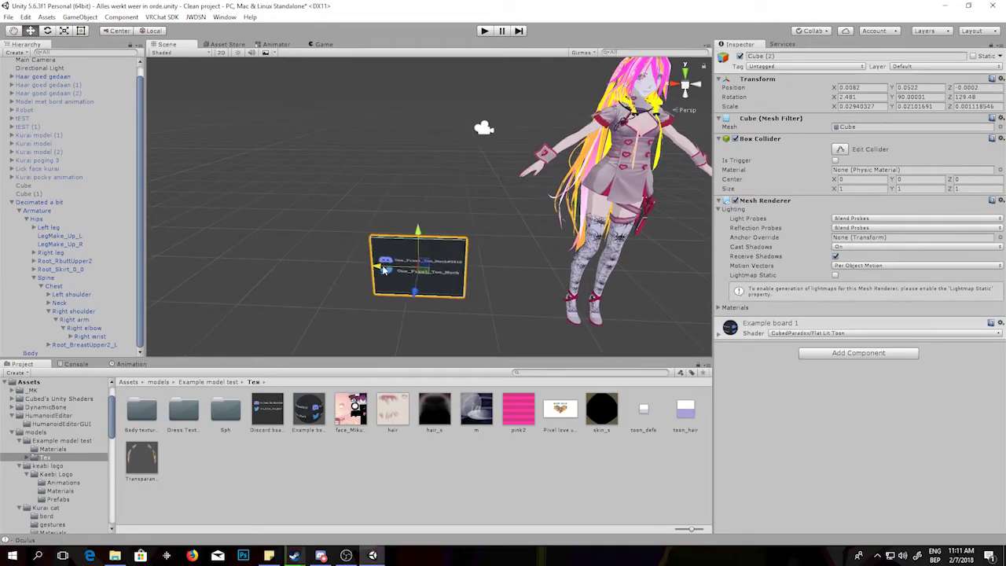
left_click(47, 30)
left_click_drag(422, 263, 389, 277)
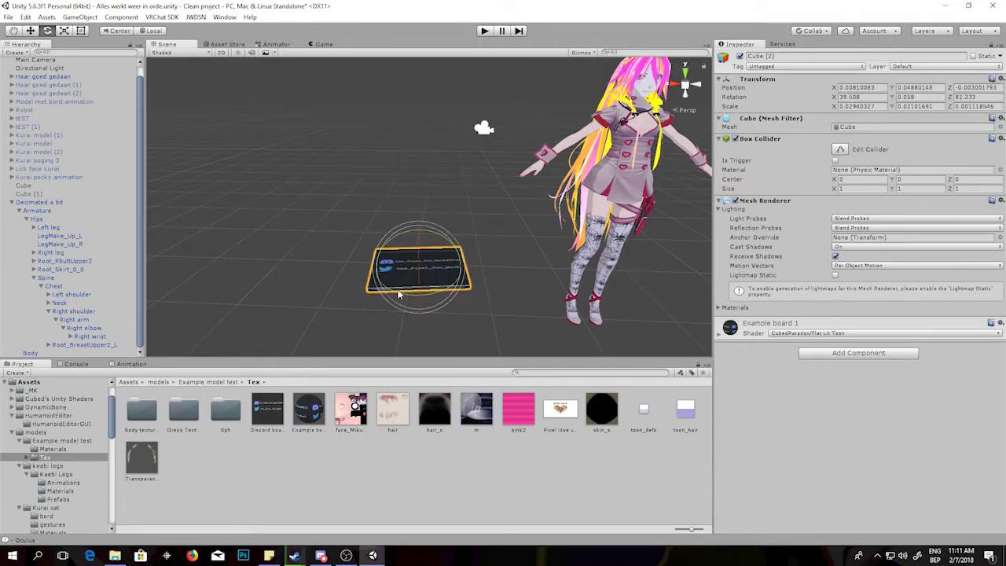
left_click_drag(386, 292, 395, 292)
middle_click_drag(454, 279, 460, 252)
scroll(430, 255, "up", 2)
left_click_drag(430, 259, 480, 260, "alt")
scroll(481, 255, "up", 2)
left_click_drag(496, 226, 511, 259)
Move the Discord board up beside the avatar's right hand, to about X 0.0074, Y 0.0189, Z 0.001
key("f")
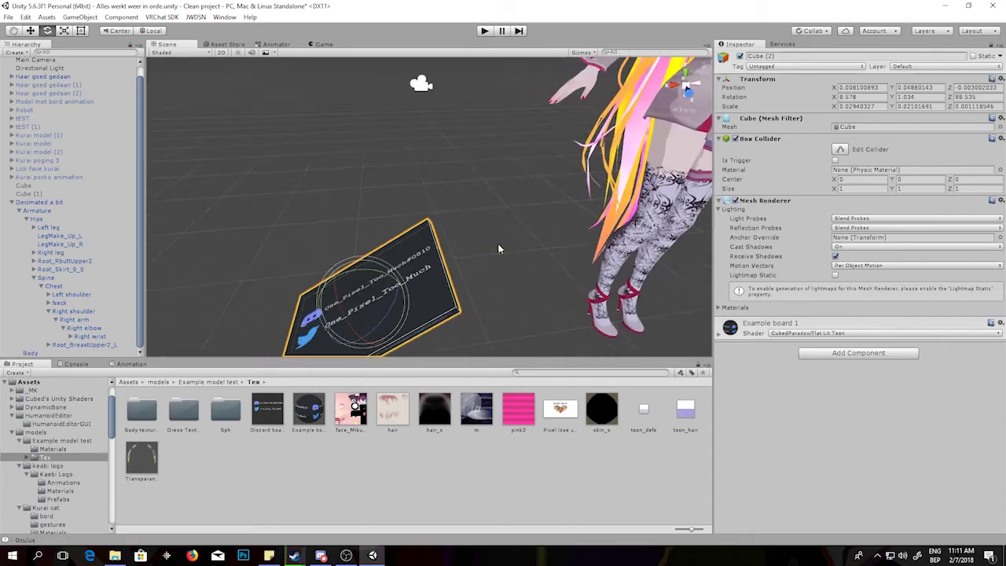
key("w")
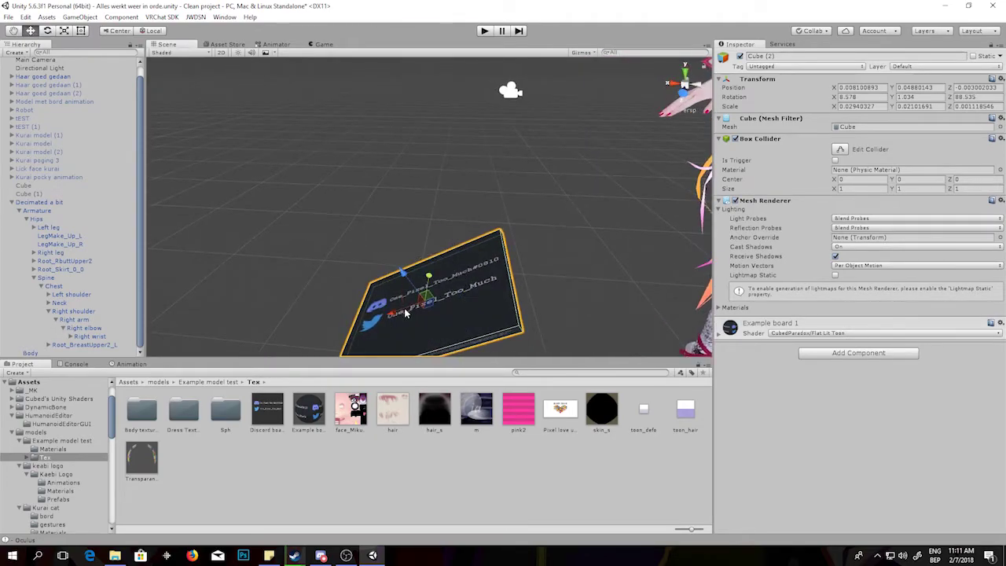
left_click_drag(407, 314, 492, 295)
left_click_drag(503, 259, 470, 137)
left_click_drag(536, 187, 503, 189, "alt")
left_click_drag(266, 231, 331, 225)
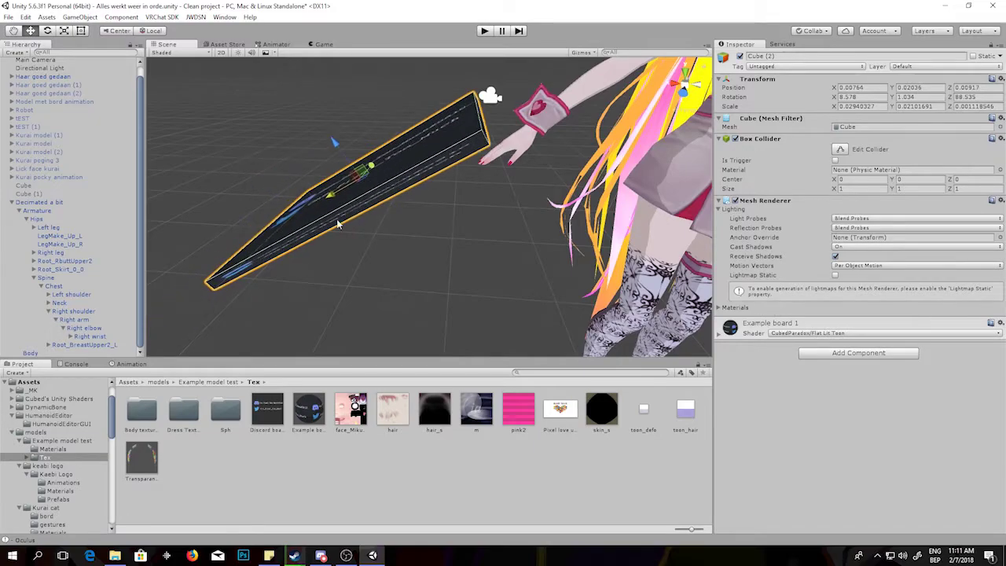
left_click_drag(340, 148, 472, 188)
Scale the Discord board down uniformly to about X 0.0208, Y 0.0151, Z 0.00058
key("r")
left_click_drag(381, 185, 381, 231)
mouse_move(464, 221)
middle_mouse_down()
mouse_move(479, 231)
mouse_move(472, 223)
middle_mouse_up()
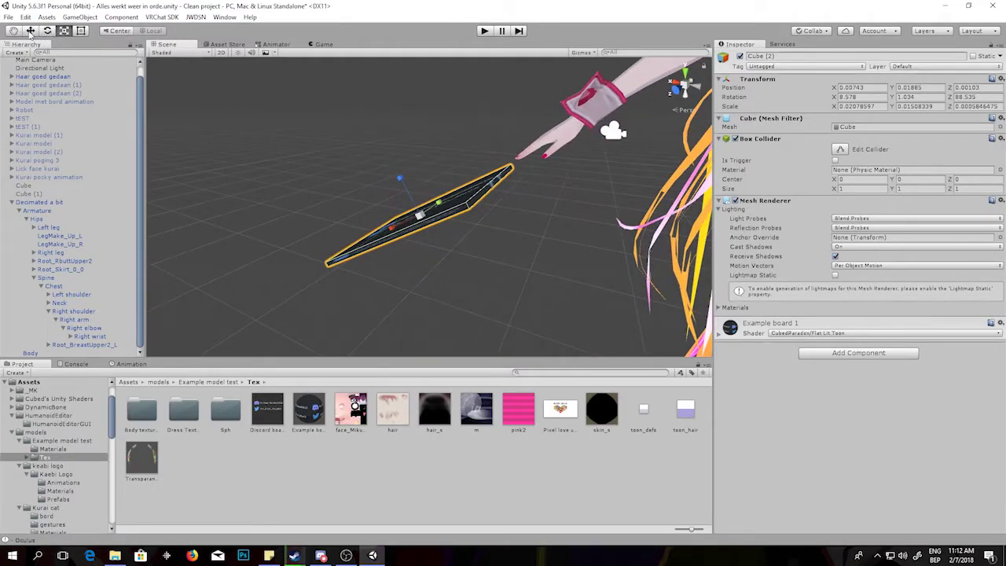
Move the Discord board into the avatar's right hand, to about X 0.003, Y 0.0138, Z 0.0005, and check its fit
left_click(31, 32)
left_click_drag(403, 222, 550, 201)
left_click_drag(401, 256, 441, 212)
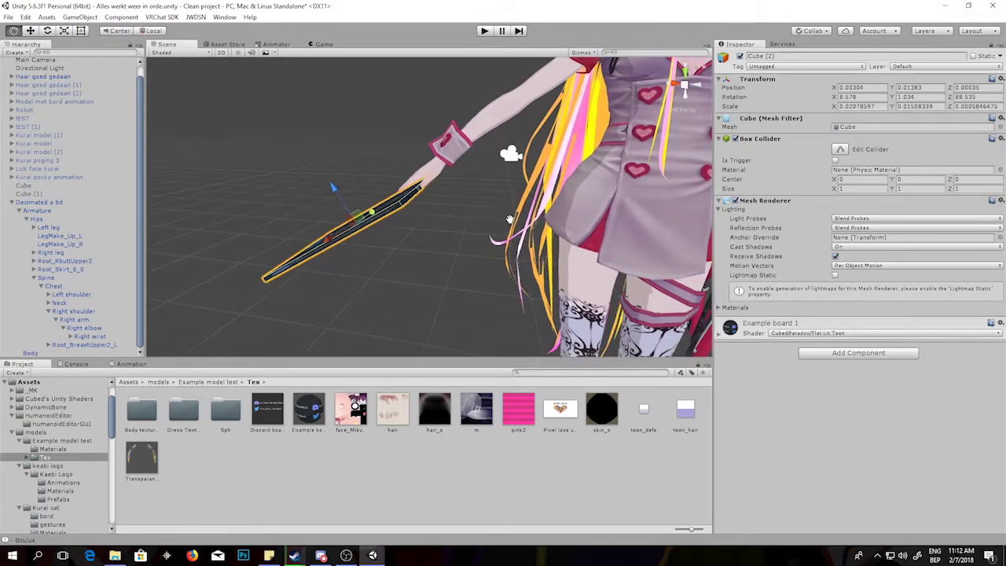
left_click_drag(338, 190, 338, 189)
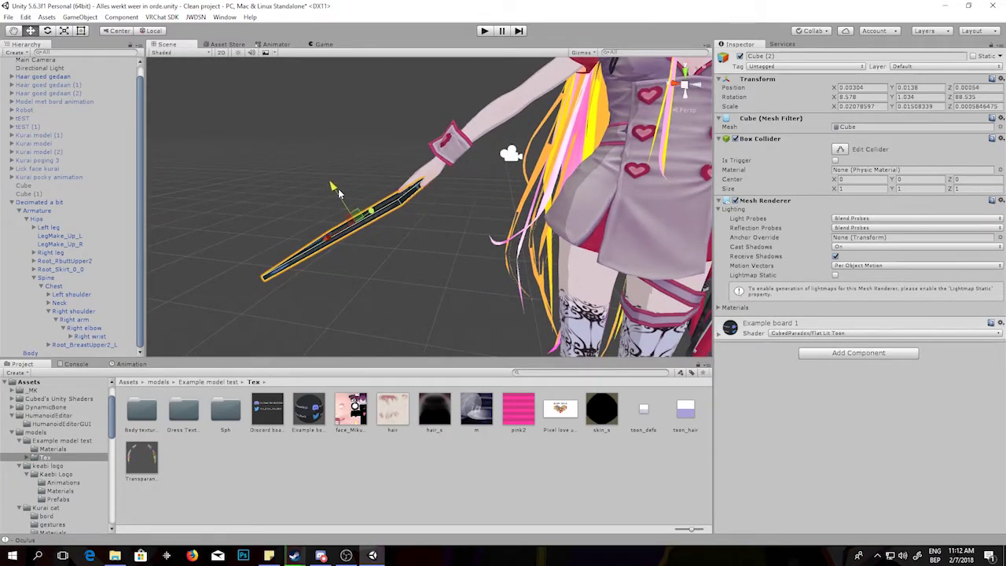
left_click(447, 246)
scroll(449, 243, "up", 5)
middle_click_drag(448, 245, 411, 207)
scroll(389, 236, "down", 10)
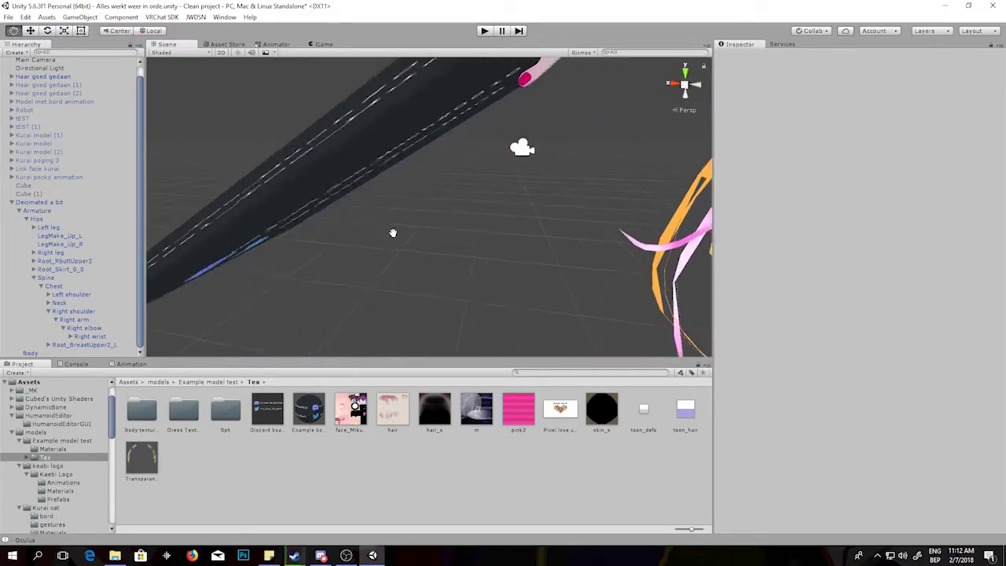
Select the Discord board, Cube (2), in the avatar's right hand and deactivate it
scroll(484, 243, "down", 6)
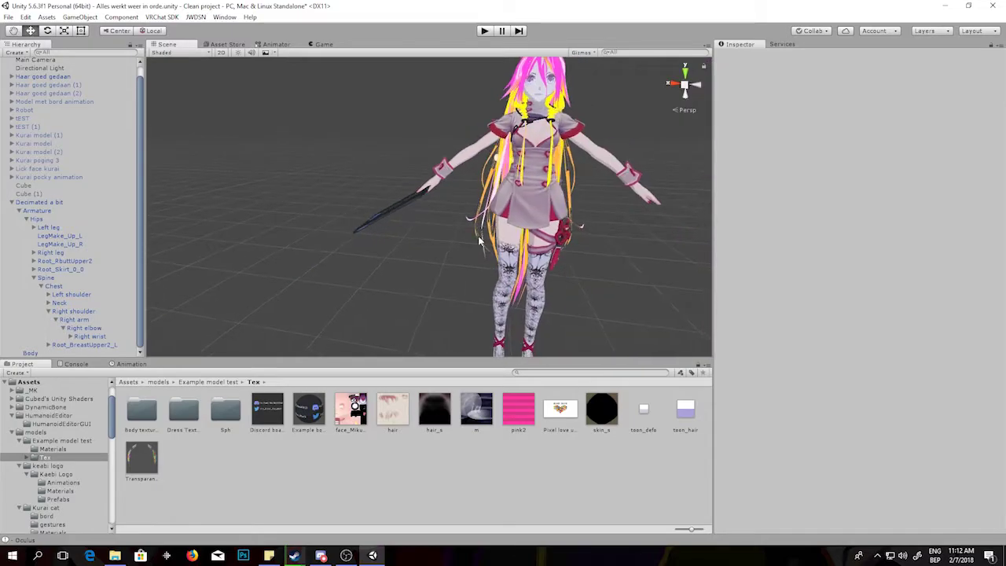
scroll(514, 246, "up", 3)
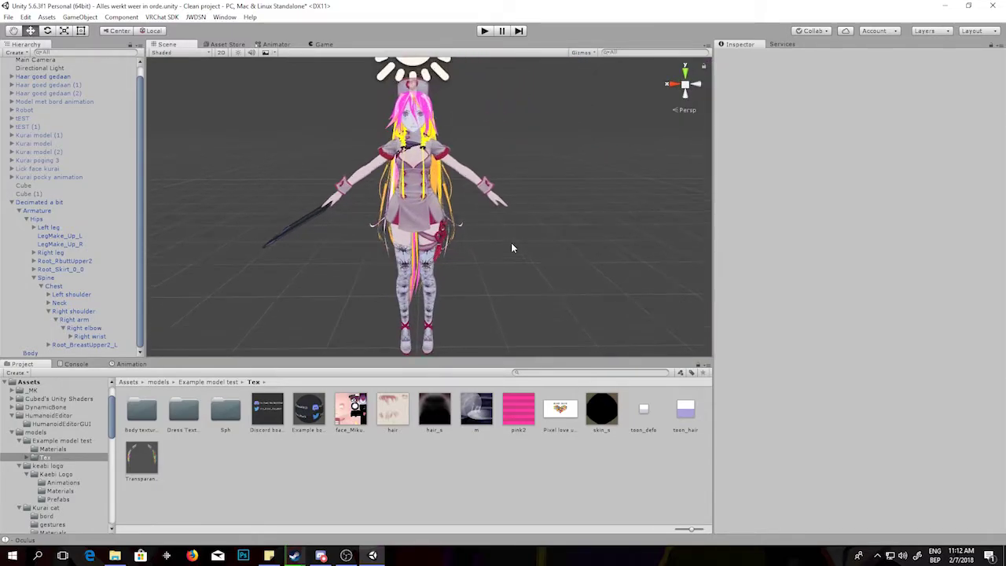
left_click(309, 215)
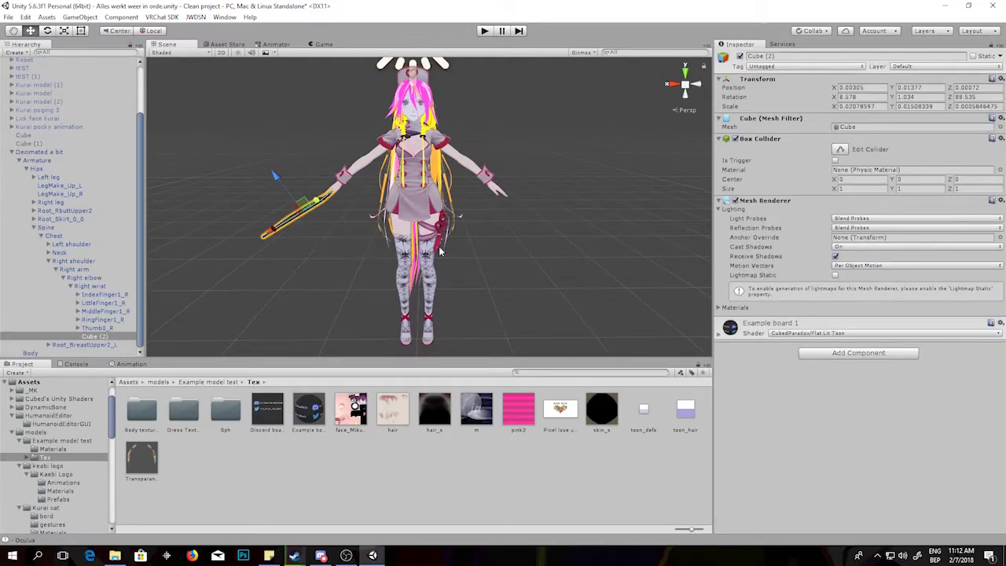
left_click(739, 56)
left_click(739, 57)
left_click(739, 57)
left_click(739, 57)
left_click(739, 57)
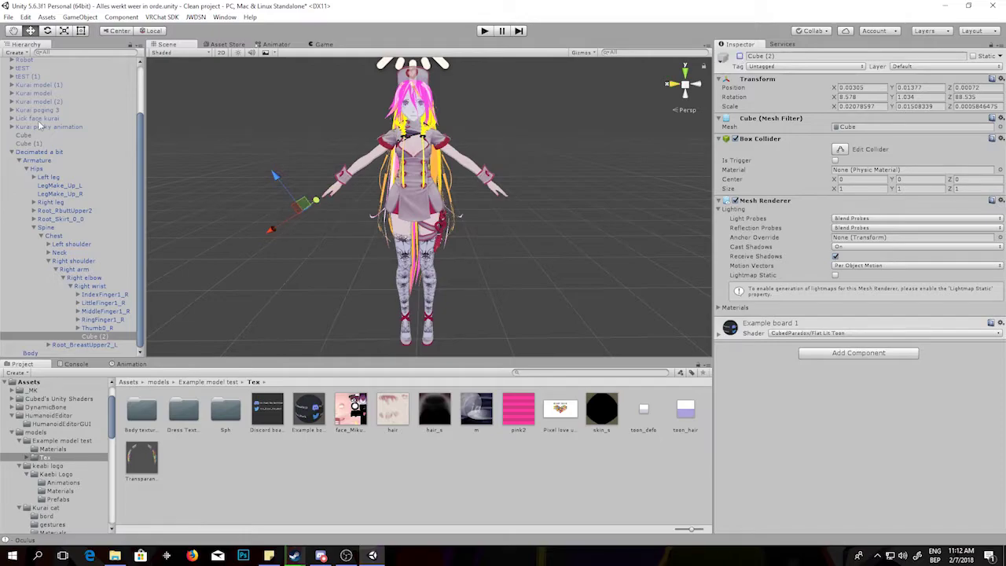
Duplicate the Decimated a bit avatar and deactivate the original
left_click(38, 152)
left_click(12, 151)
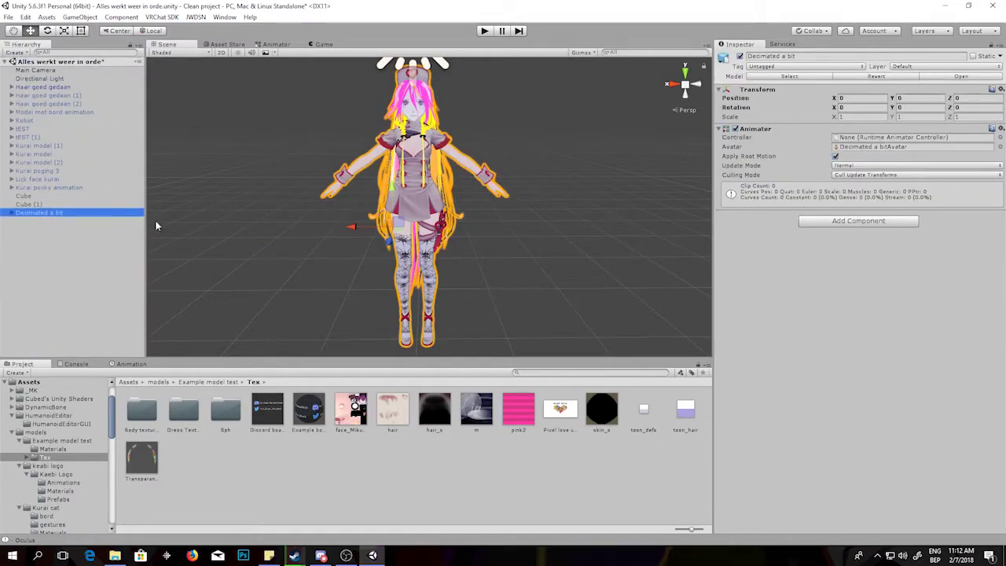
key("F2")
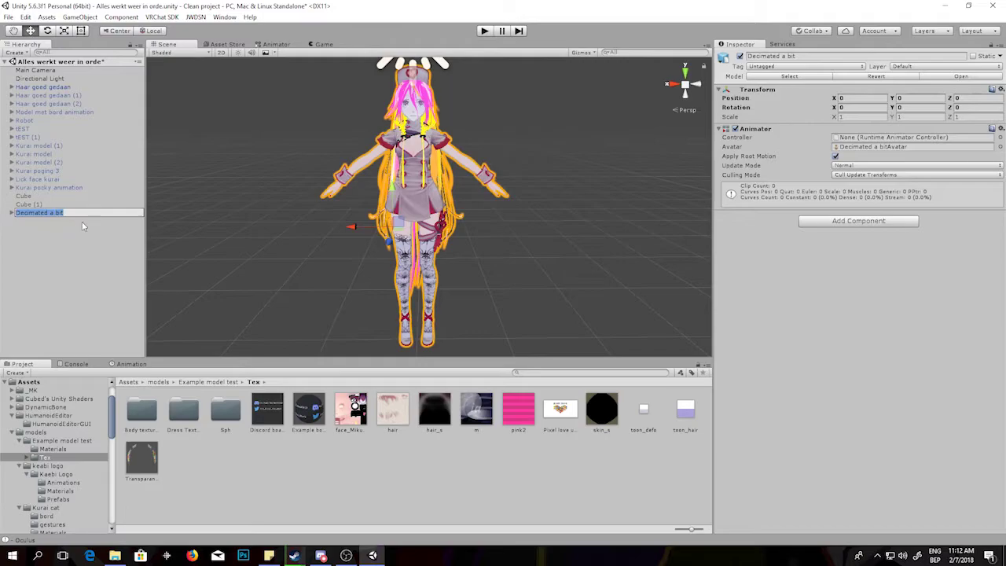
left_click(82, 224)
left_click(72, 214)
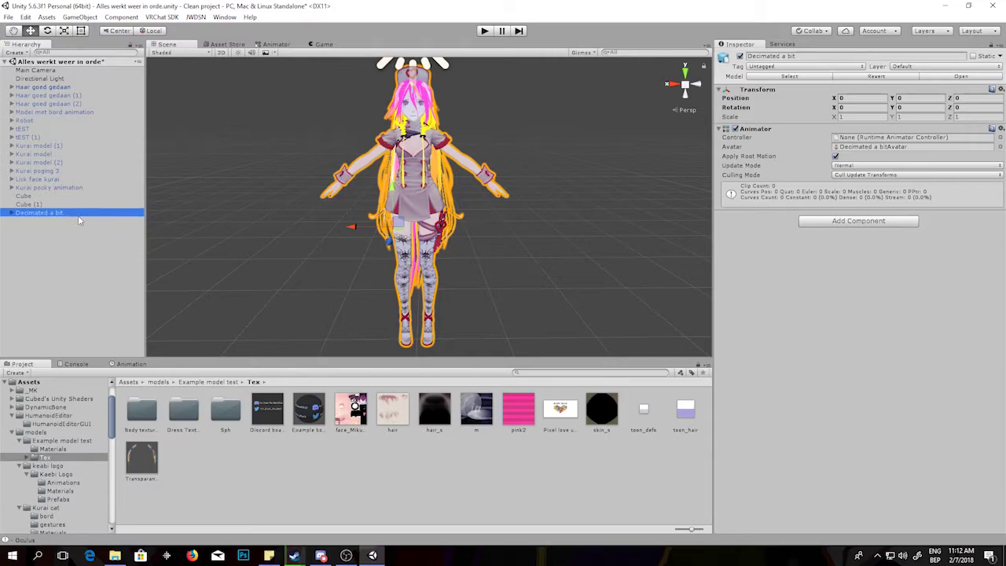
key("ctrl+d")
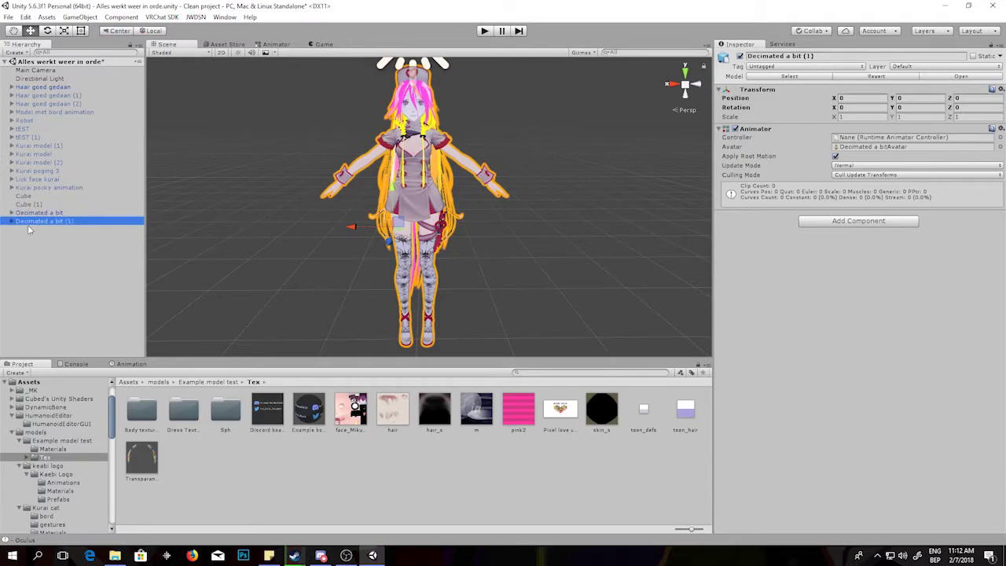
left_click(54, 212)
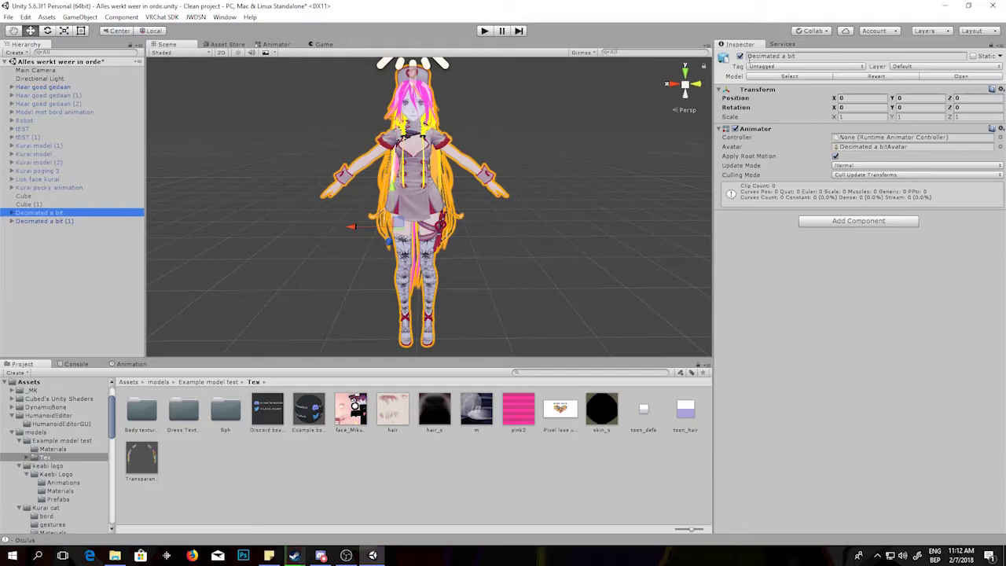
left_click(740, 57)
Select the duplicate avatar, Decimated a bit (1), and show the Animation view for it
left_click(47, 224)
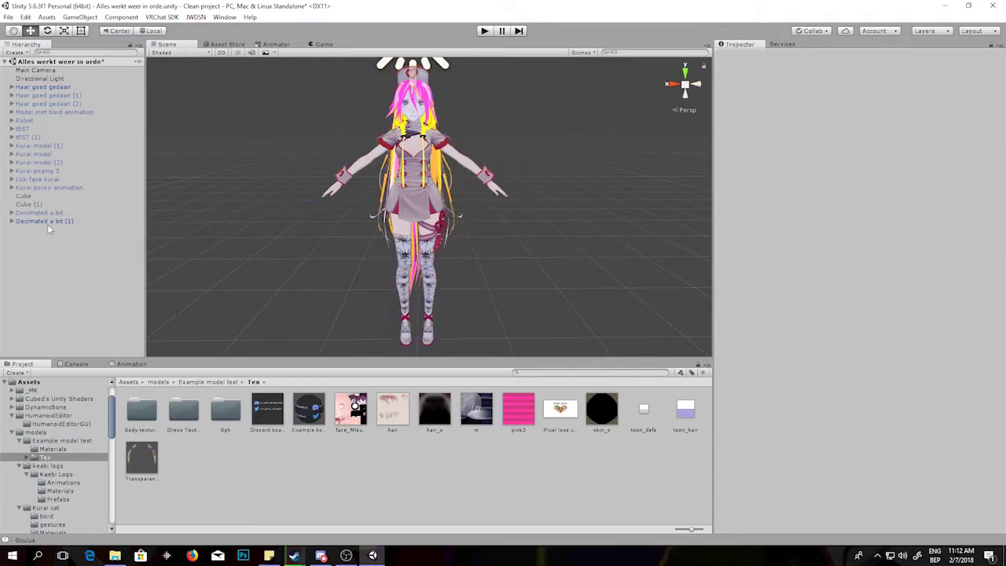
left_click(35, 222)
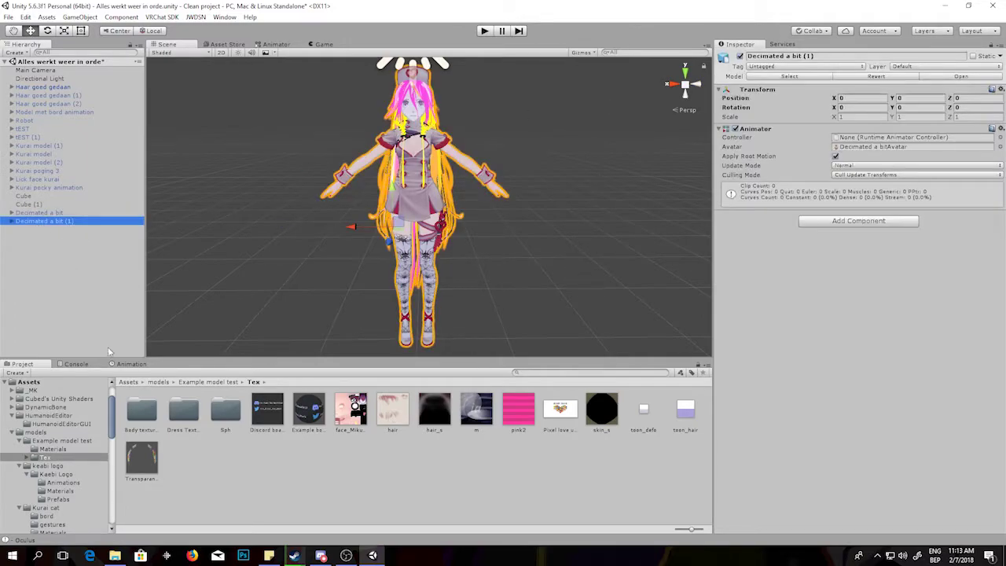
left_click(129, 364)
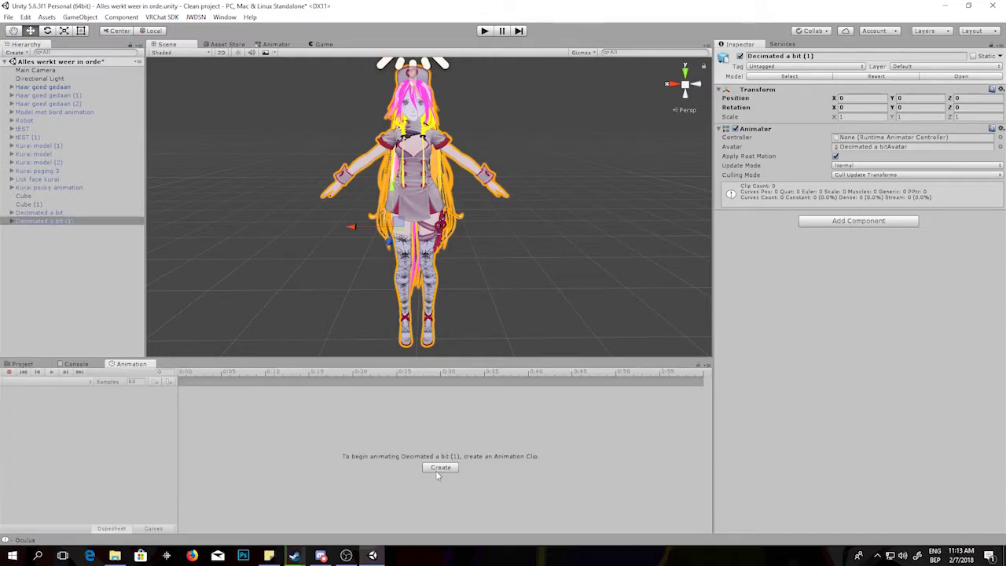
left_click(224, 17)
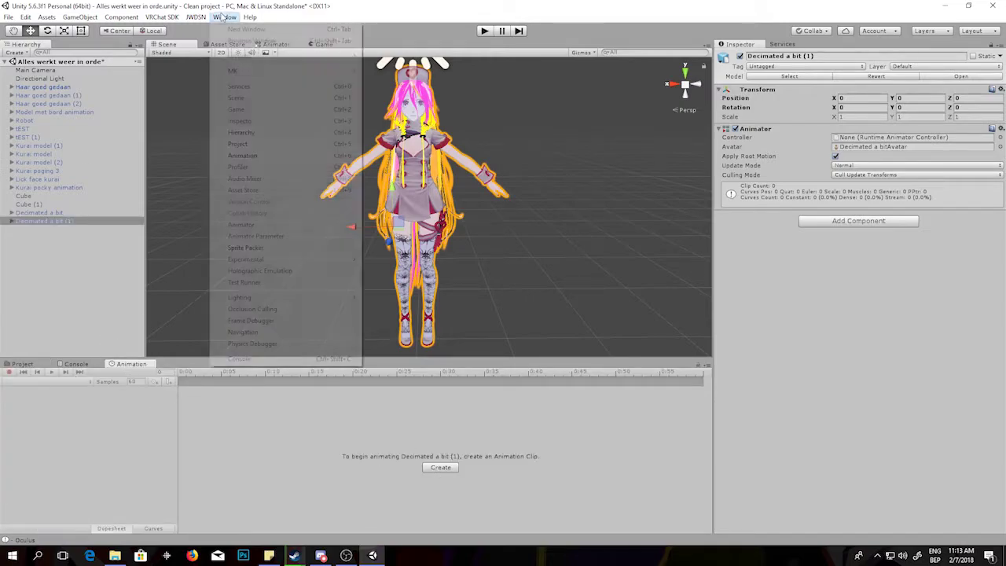
left_click(225, 17)
left_click(226, 18)
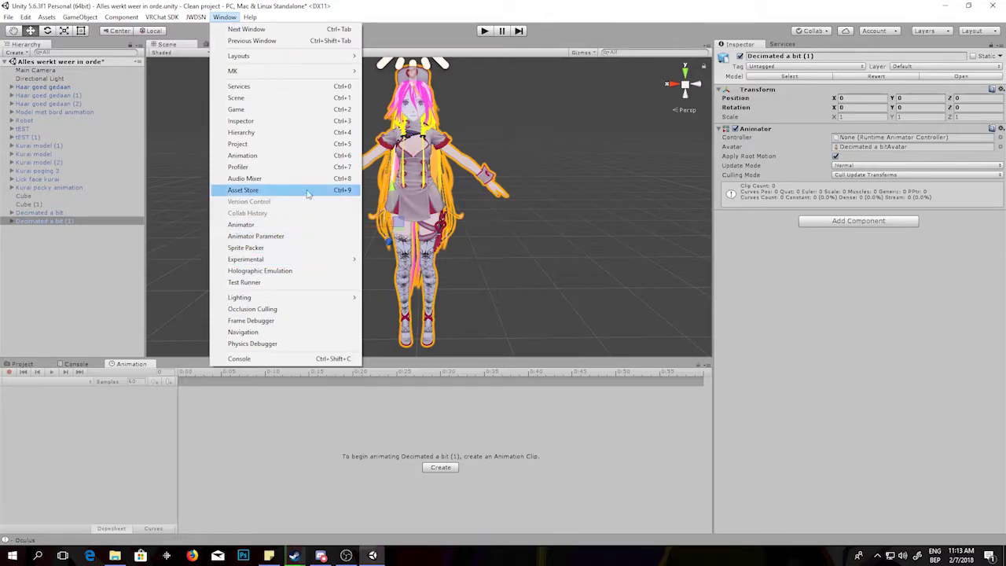
left_click(139, 455)
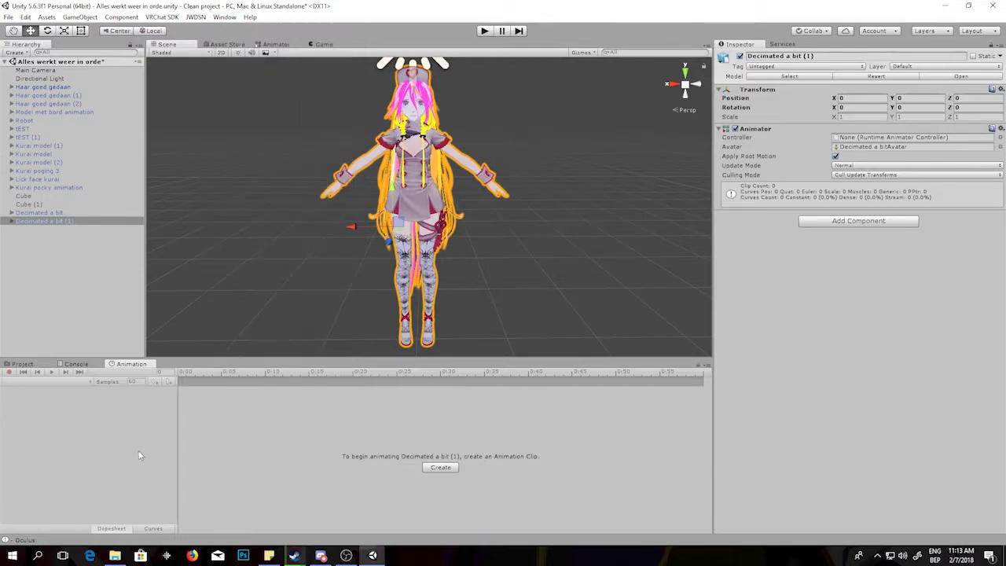
Create an animation clip named Board example for the duplicate avatar, saved in the Example model test folder
left_click(434, 470)
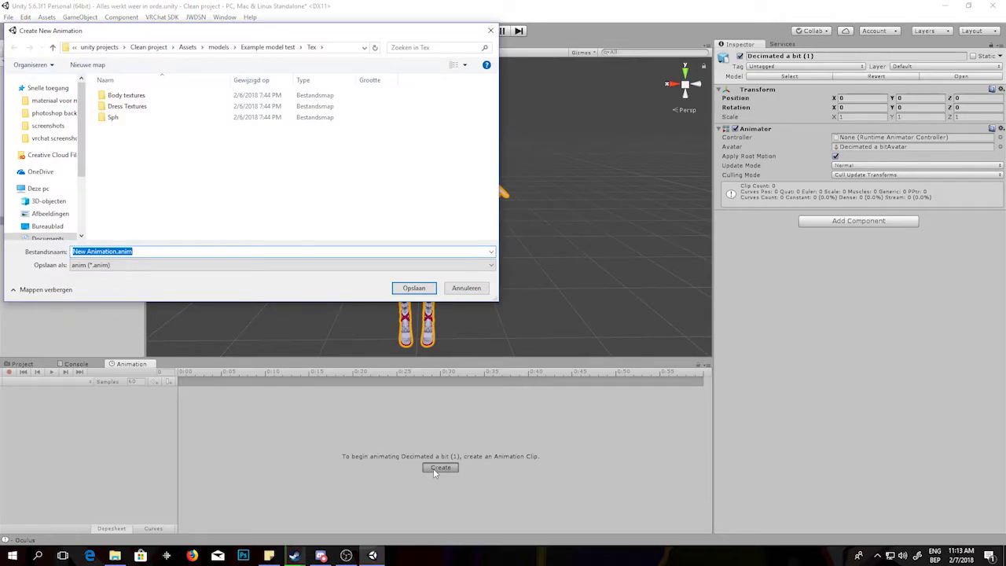
type("Board example")
left_click(284, 48)
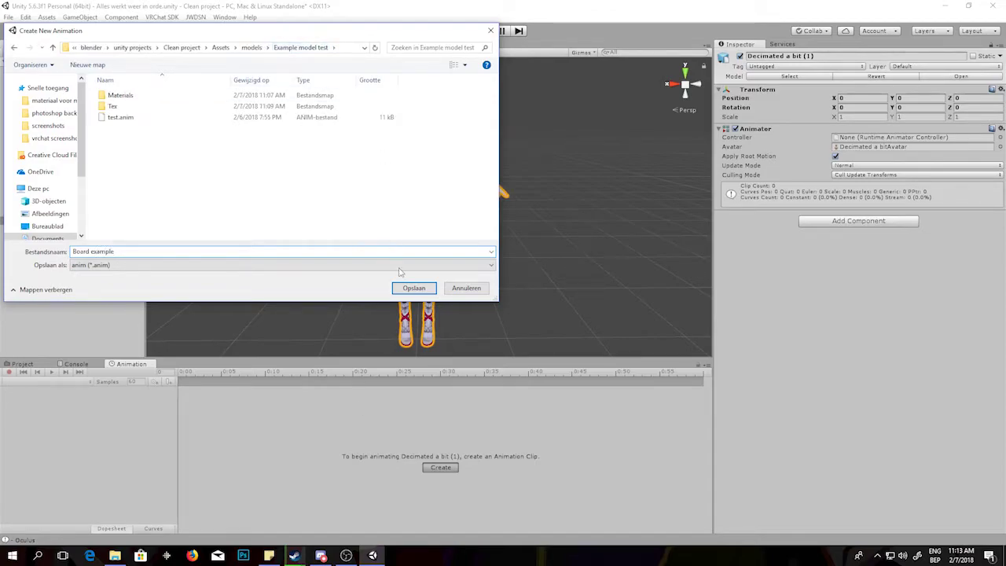
left_click(410, 288)
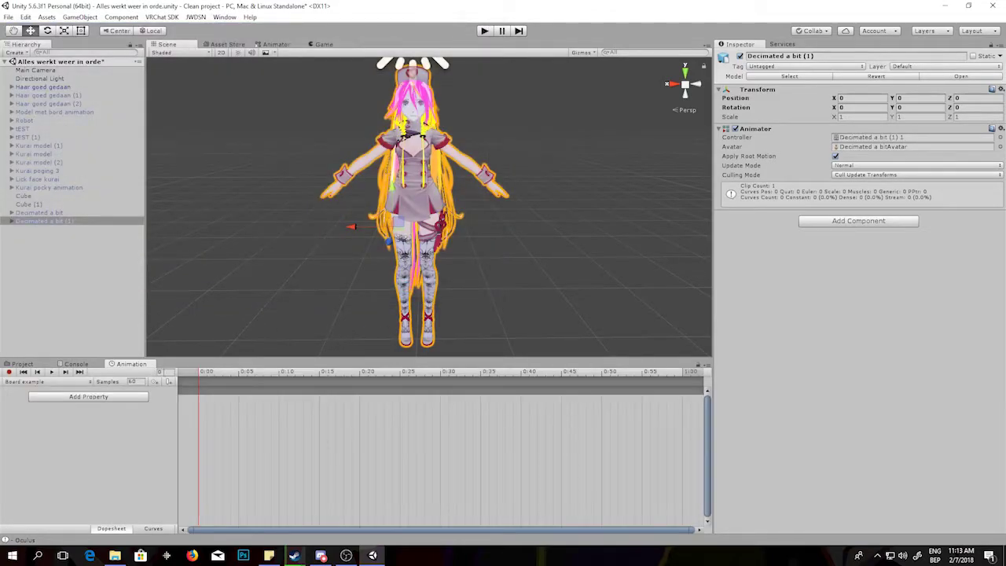
Examine the animatable properties under Body and the duplicate avatar's Armature and Hips hierarchy
left_click(130, 397)
left_click(452, 414)
left_click(107, 397)
left_click(154, 422)
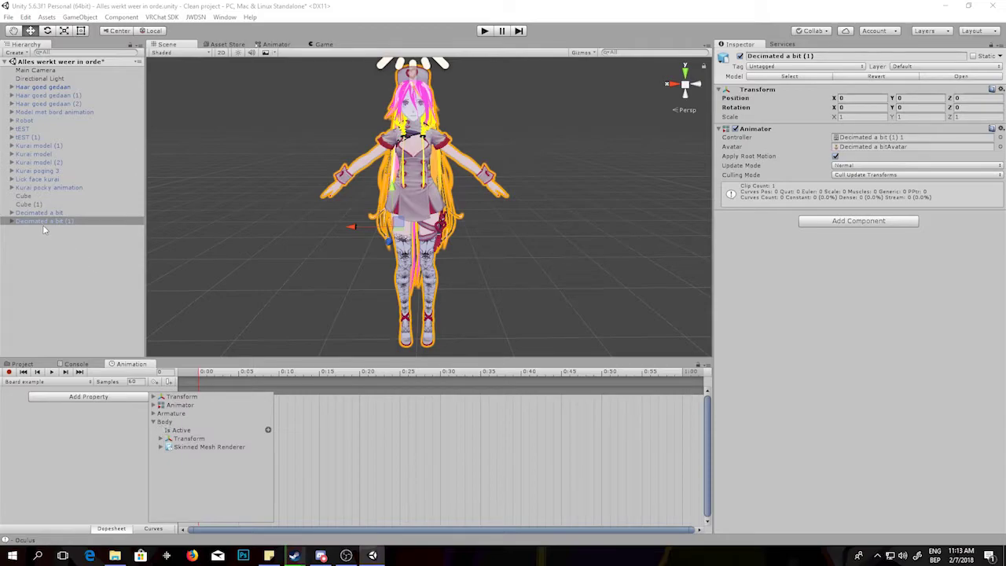
left_click(19, 220)
left_click(11, 221)
left_click(19, 229)
left_click(26, 237)
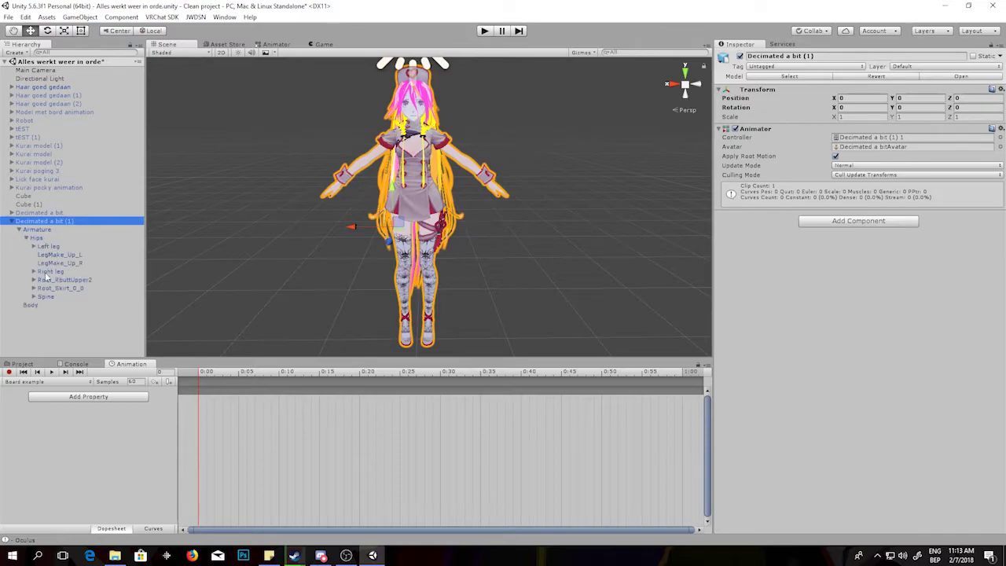
left_click(19, 229)
left_click(11, 220)
Expand the clip's animatable properties from Armature through Hips, Spine, Chest and the right arm down to Right wrist
left_click(79, 397)
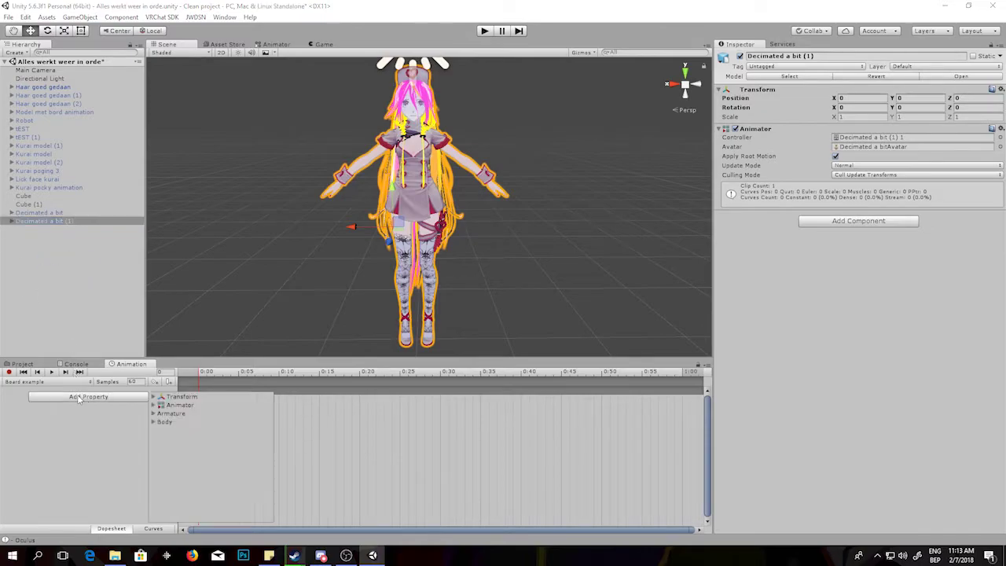
left_click(152, 423)
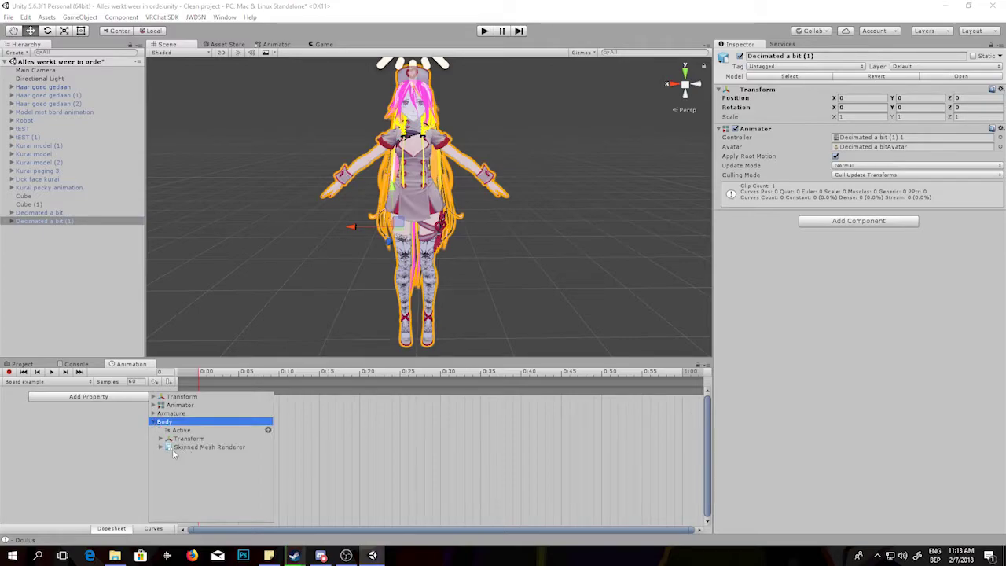
left_click(154, 422)
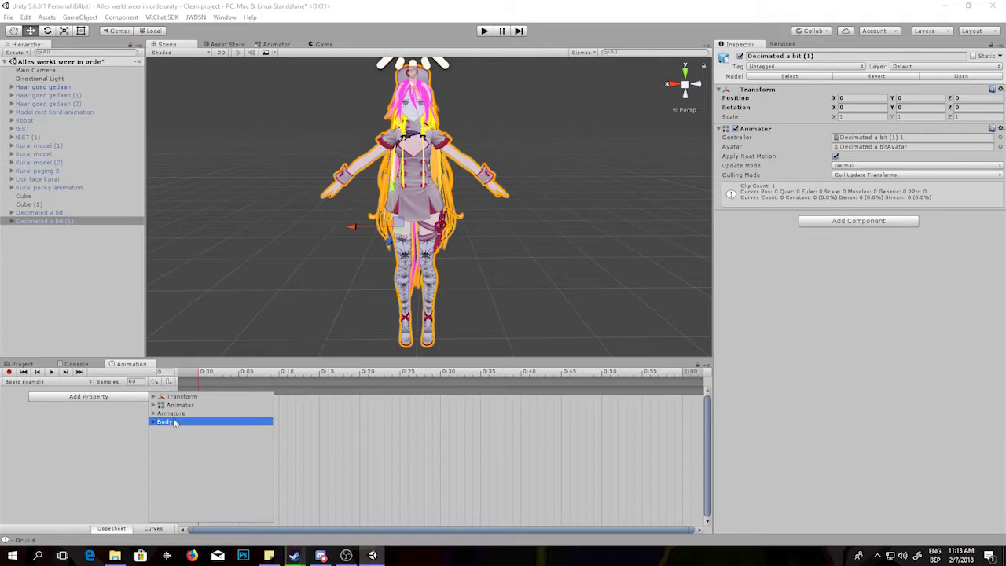
left_click(155, 413)
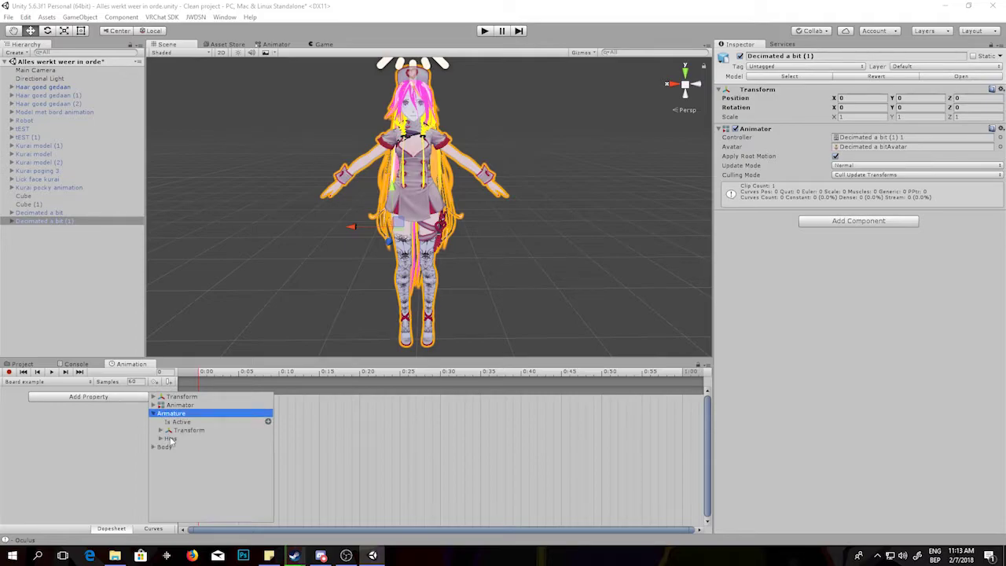
left_click(161, 439)
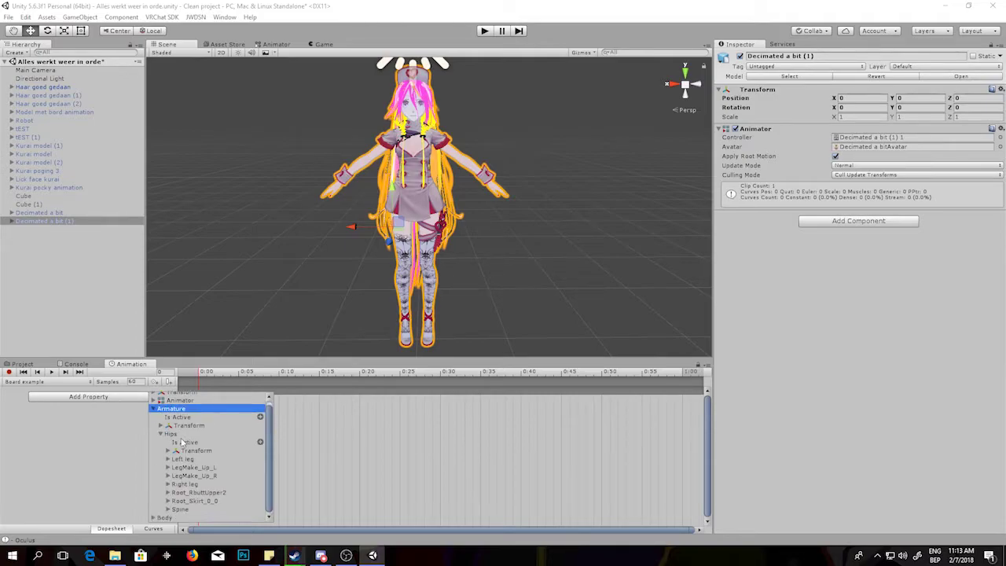
left_click(168, 511)
left_click(174, 510)
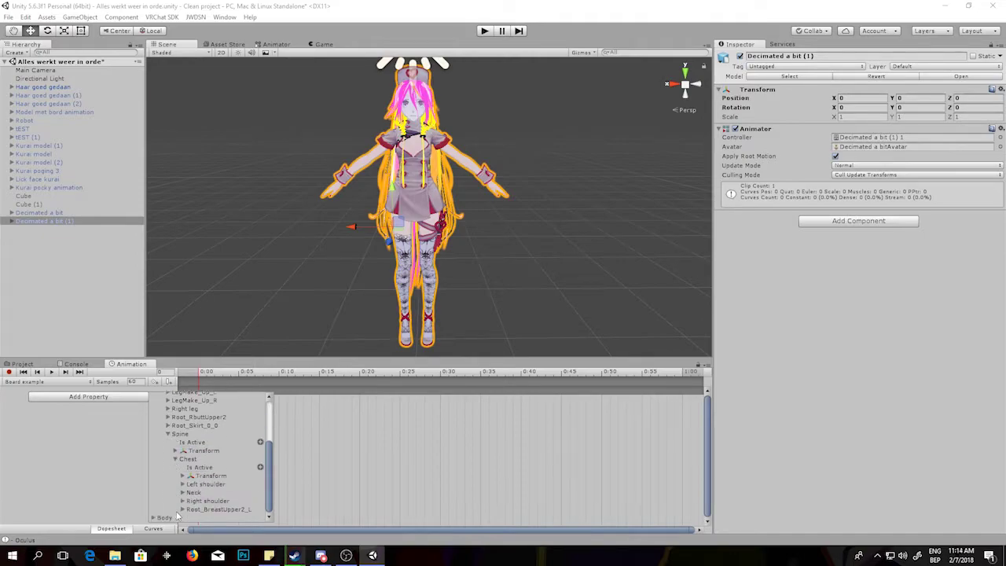
left_click(182, 503)
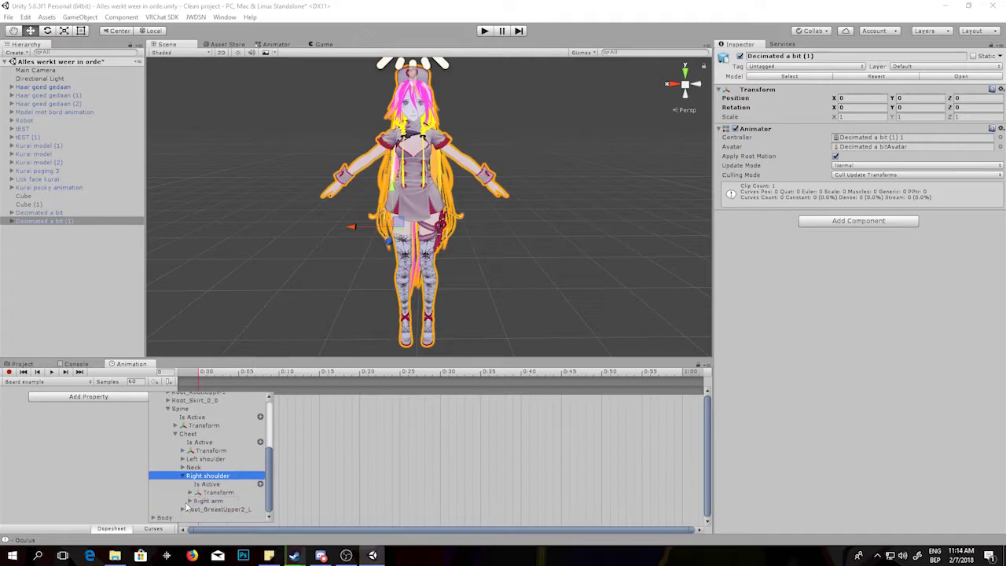
left_click(189, 503)
left_click(196, 502)
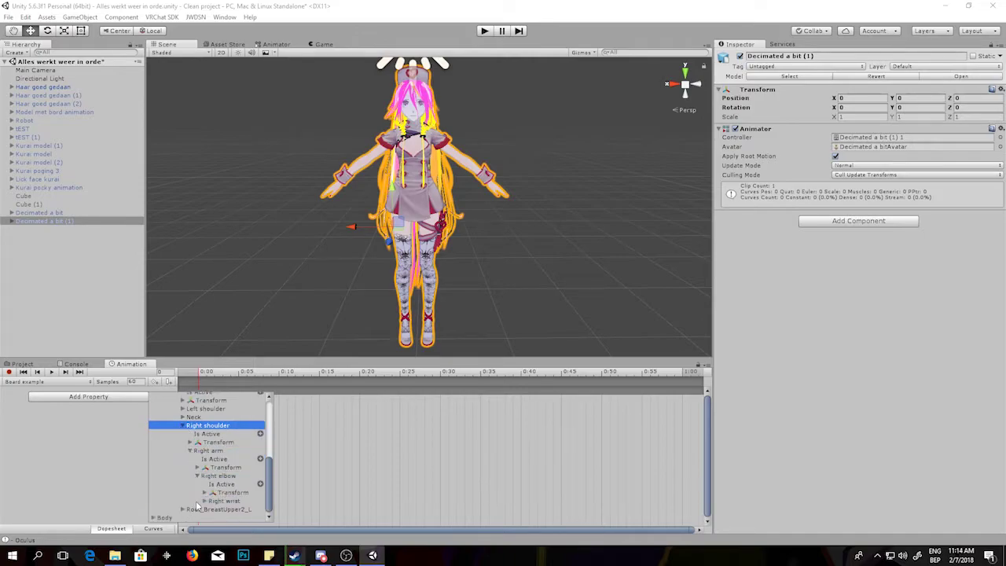
left_click(203, 503)
scroll(226, 493, "down", 3)
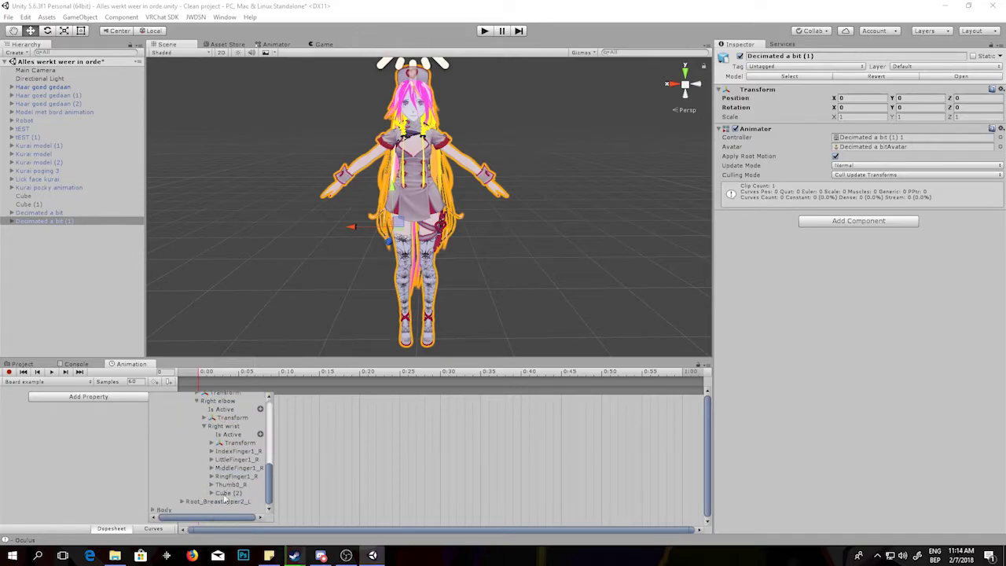
Add the Is Active property of Cube (2) to the Board example clip
left_click(227, 493)
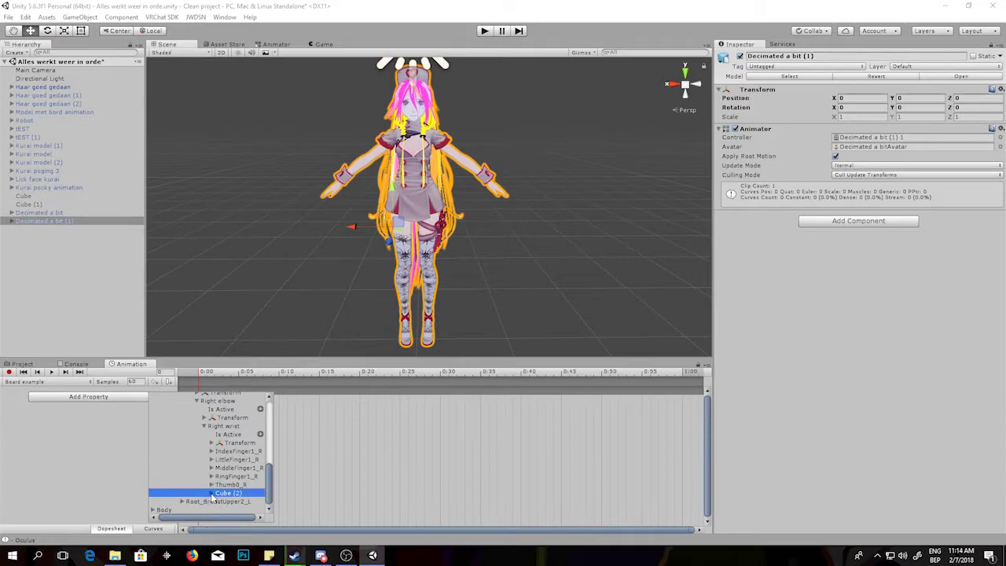
left_click(212, 494)
left_click_drag(209, 517, 216, 516)
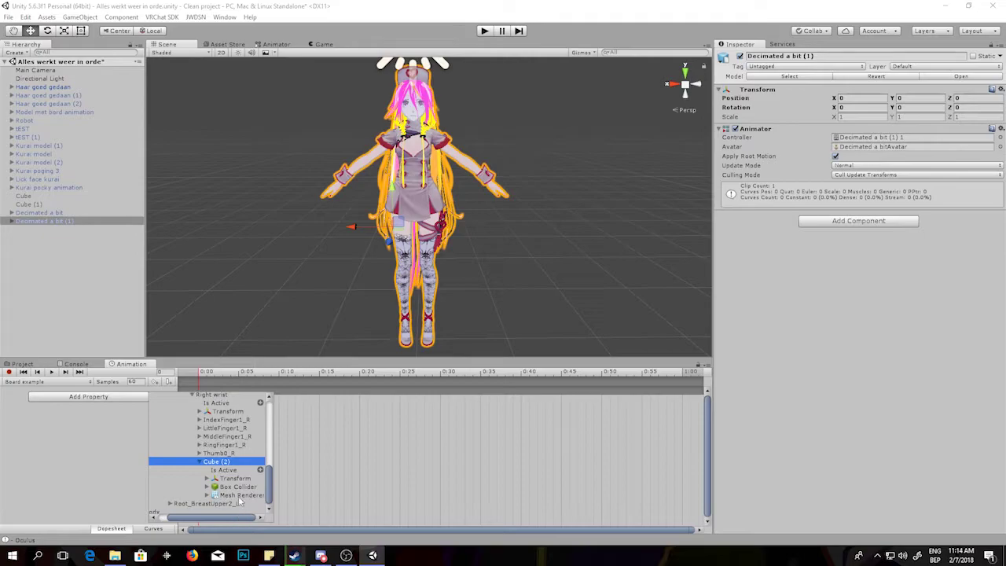
left_click(228, 471)
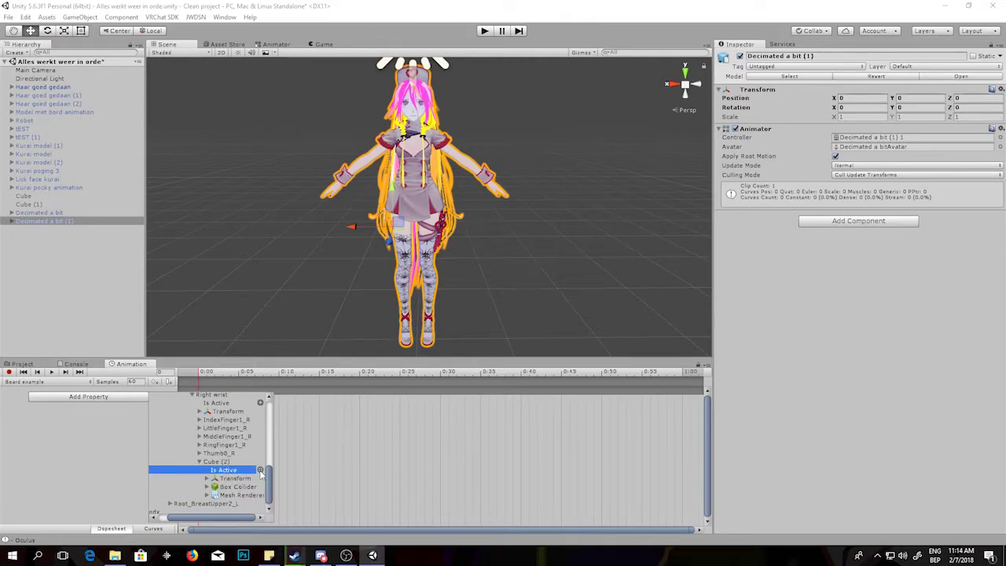
left_click(261, 471)
Widen the clip's property list, turn on Cube (2)'s Is Active at frame 0 and check the board in the scene
left_click_drag(179, 418, 241, 415)
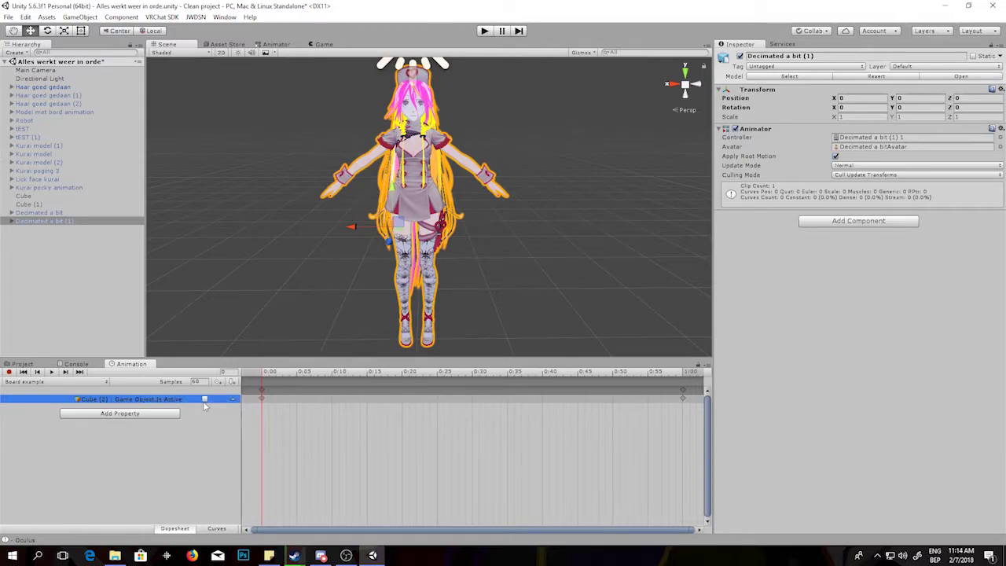
left_click(204, 400)
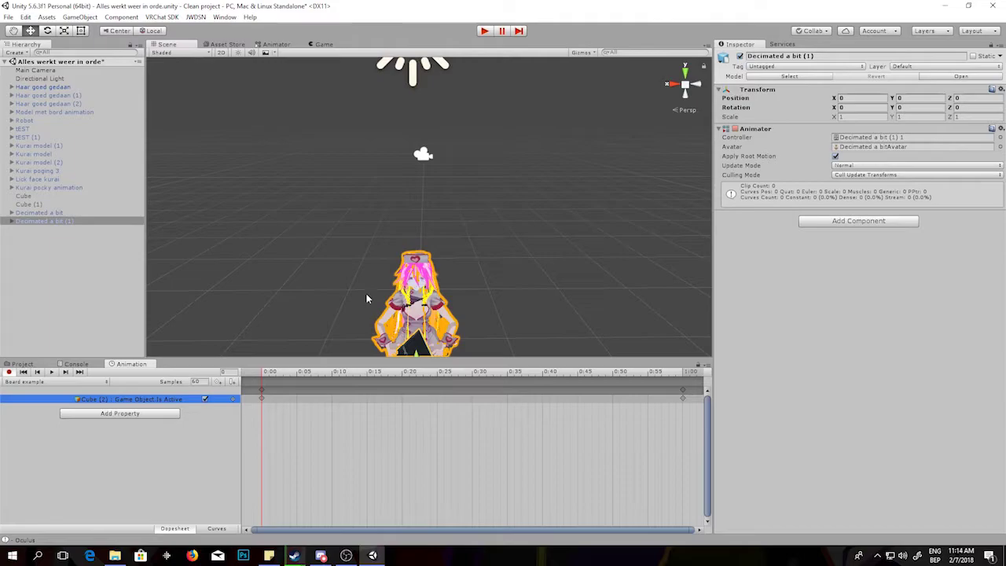
mouse_move(367, 288)
middle_mouse_down()
mouse_move(377, 276)
mouse_move(367, 273)
mouse_move(365, 284)
mouse_move(368, 272)
middle_mouse_up()
scroll(364, 283, "up", 5)
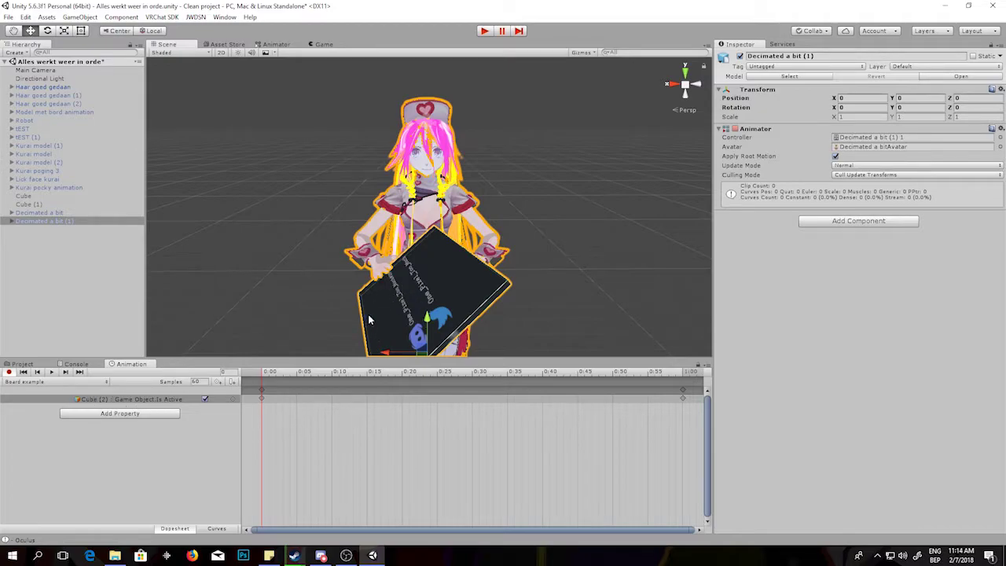
Try an X tiling of -1 on the Example board 1 material, restore it to 1, and set the Y tiling to -1
left_click_drag(475, 316, 388, 279, "alt")
key("w")
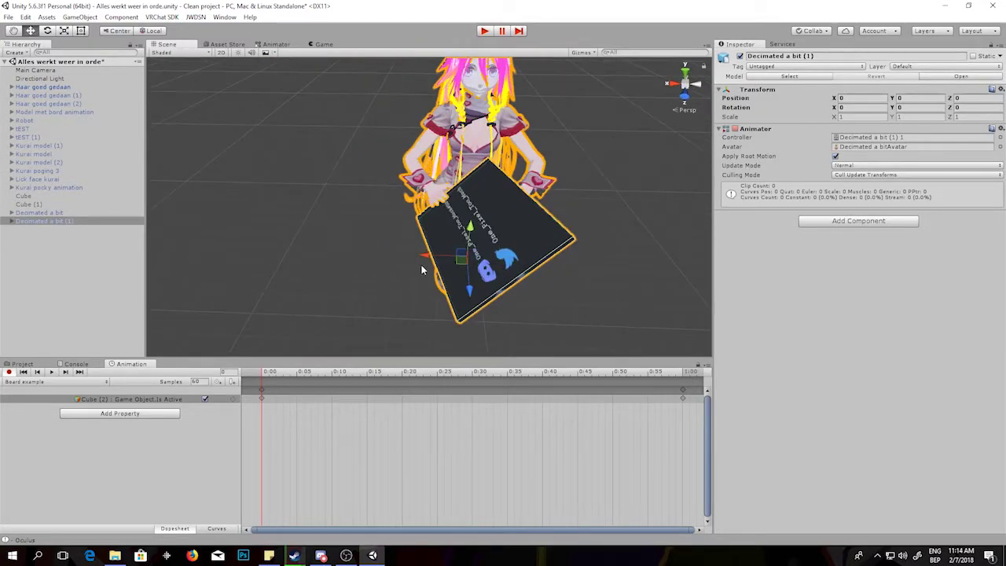
left_click_drag(469, 250, 477, 241, "alt")
left_click_drag(429, 265, 439, 300, "alt")
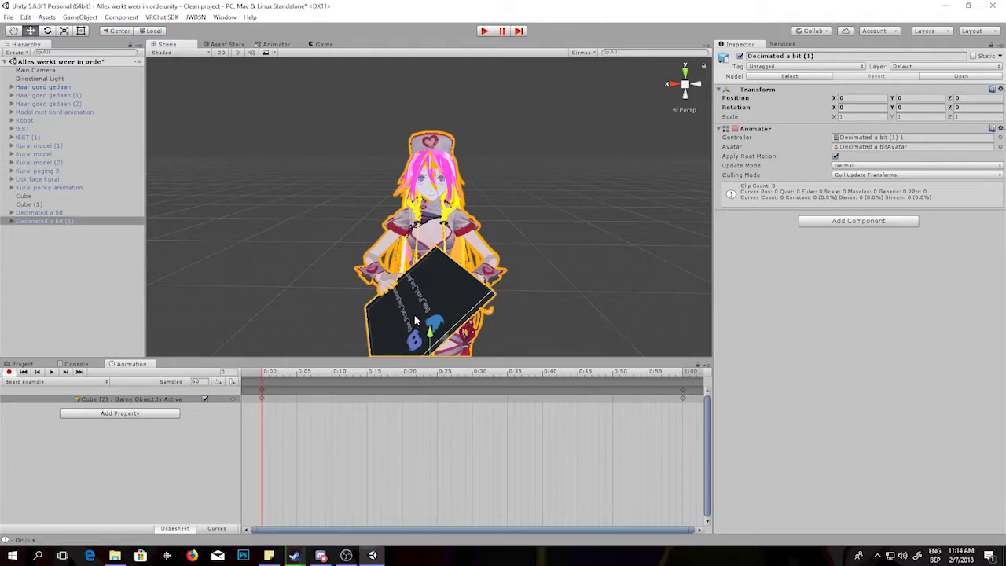
left_click_drag(416, 319, 312, 319, "alt")
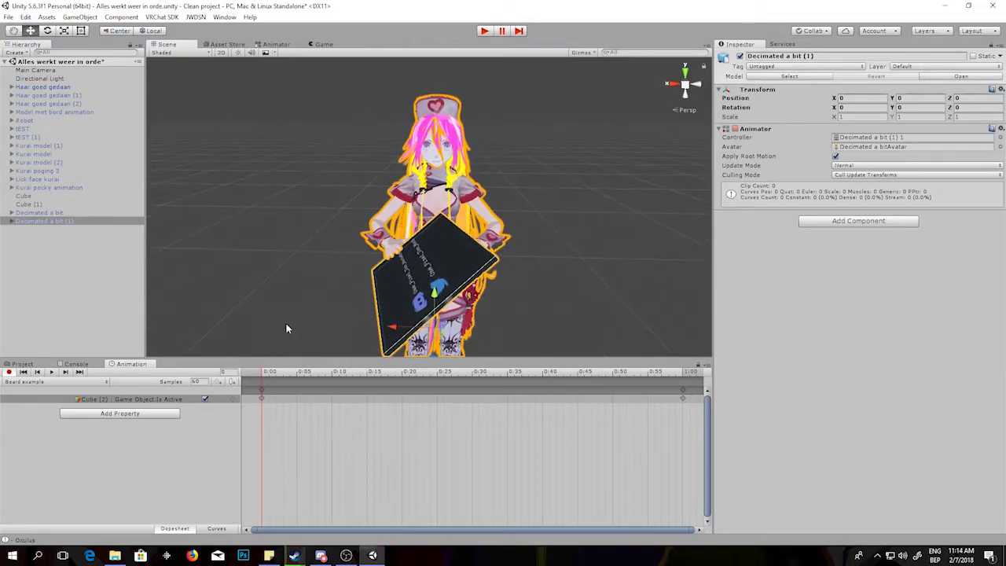
left_click(24, 364)
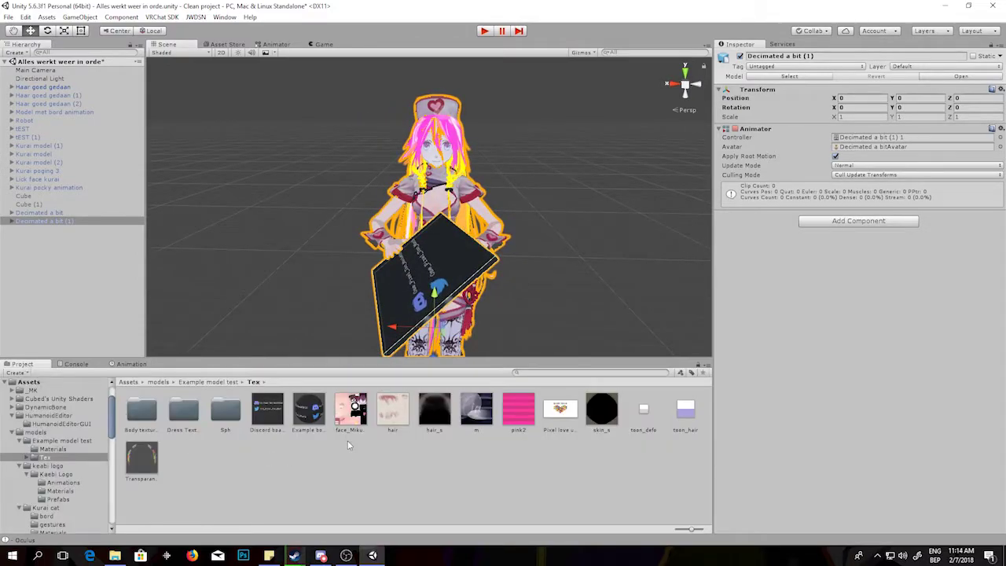
left_click(310, 417)
left_click(873, 131)
type("-1")
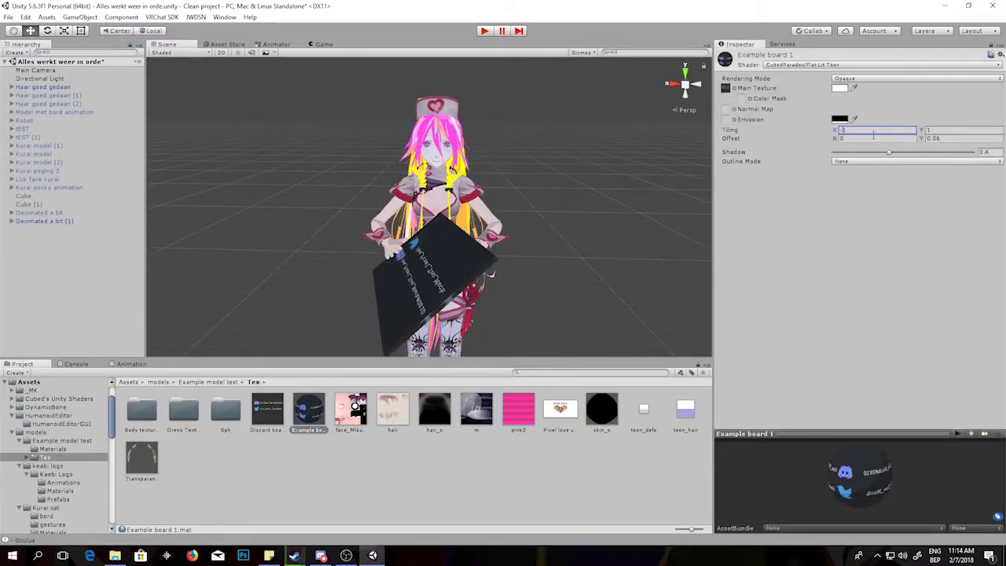
key("BackSpace")
left_click(928, 131)
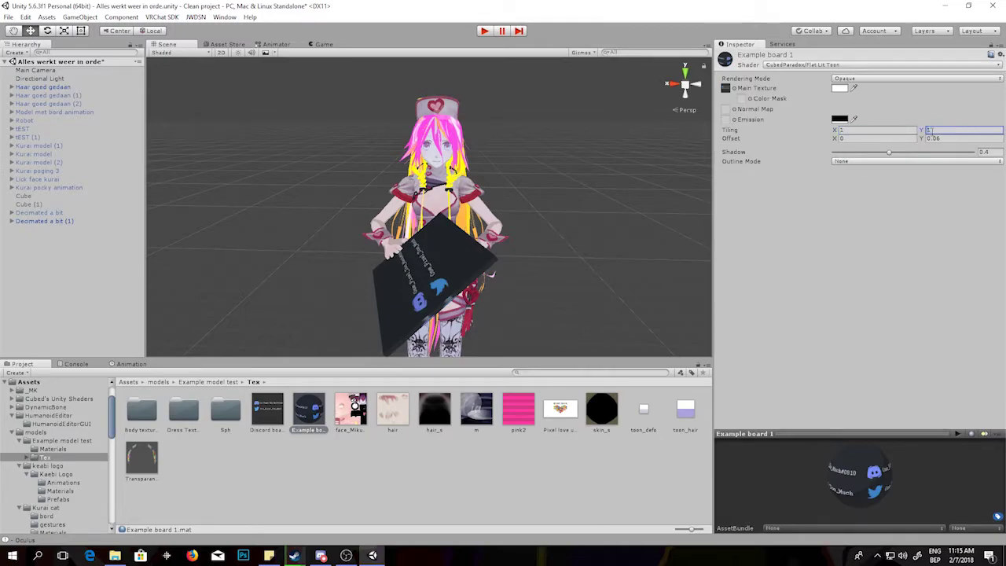
type("-1")
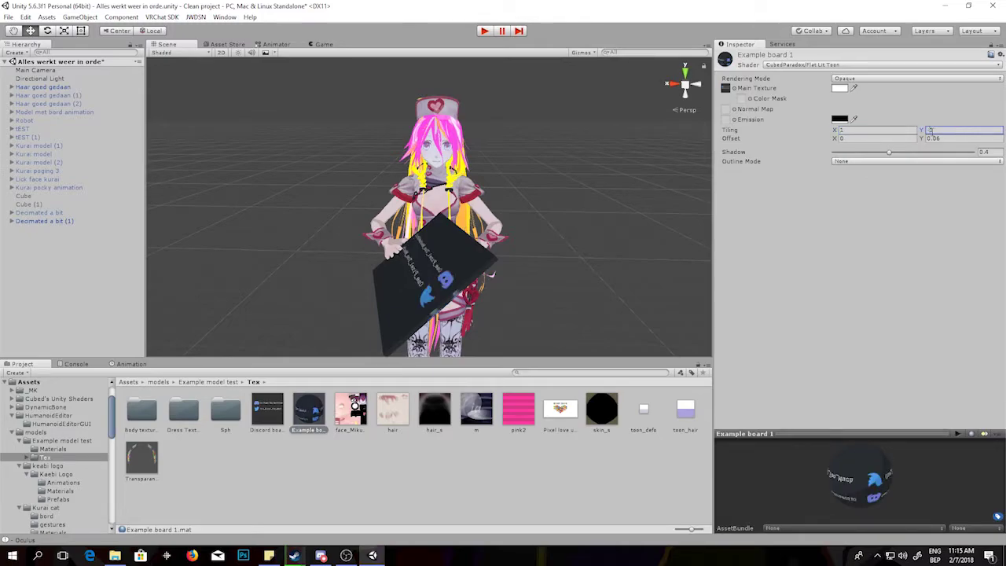
Set the X tiling of the Example board 1 material to -1 to un-mirror the board's text
left_click_drag(574, 235, 503, 259, "alt")
left_click(843, 130)
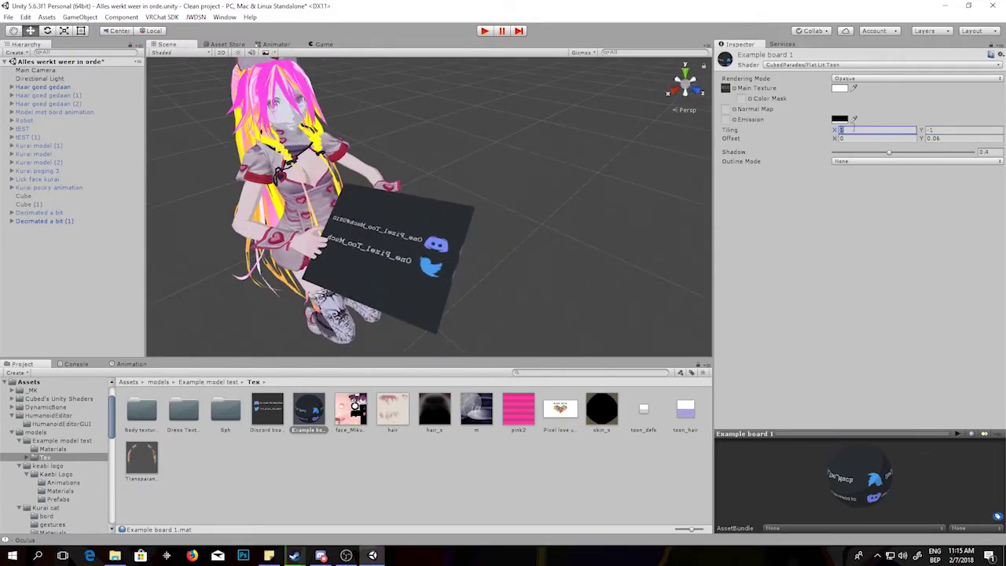
type("-1")
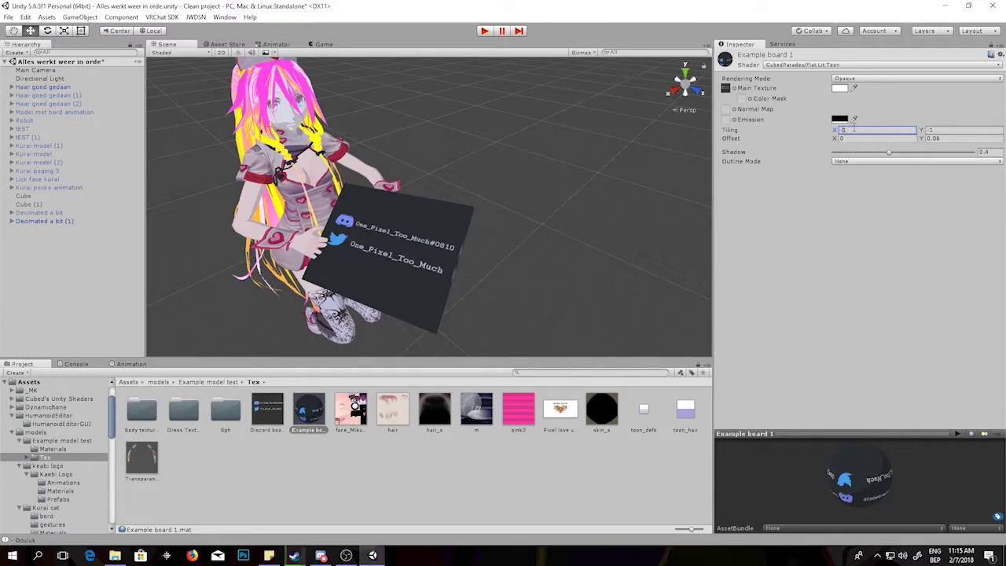
Return to the Board example clip's animation view and examine the board and the avatar's right hand from several angles and distances
left_click_drag(572, 233, 480, 271, "alt")
left_click(132, 364)
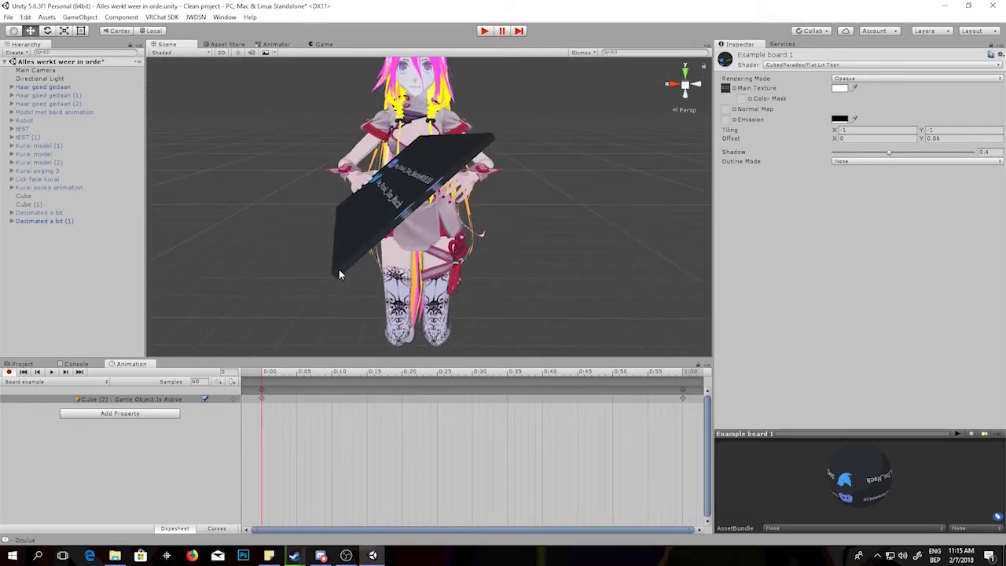
left_click_drag(379, 239, 383, 250, "alt")
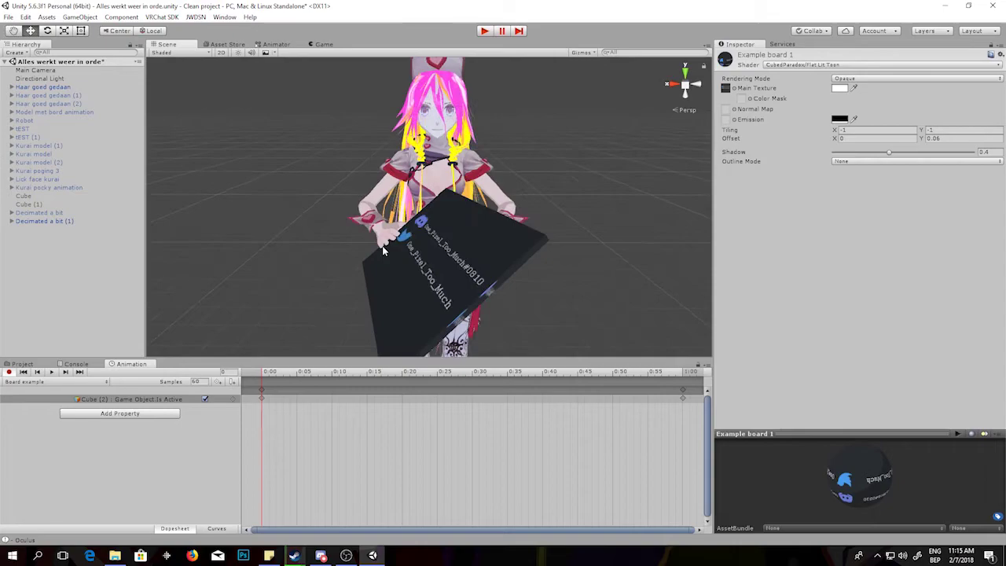
scroll(383, 250, "down", 3)
scroll(385, 245, "up", 3)
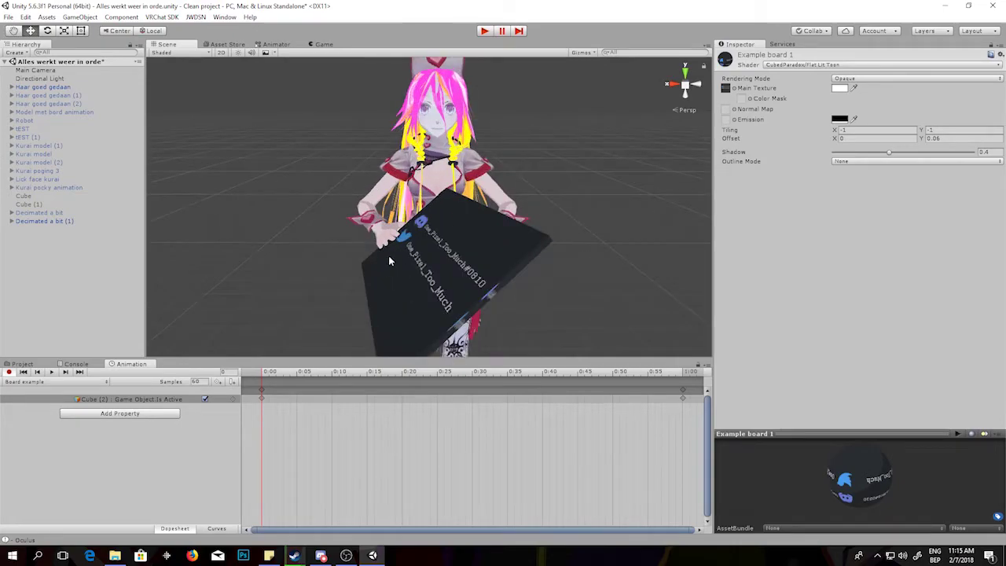
scroll(383, 296, "down", 4)
scroll(397, 236, "up", 1)
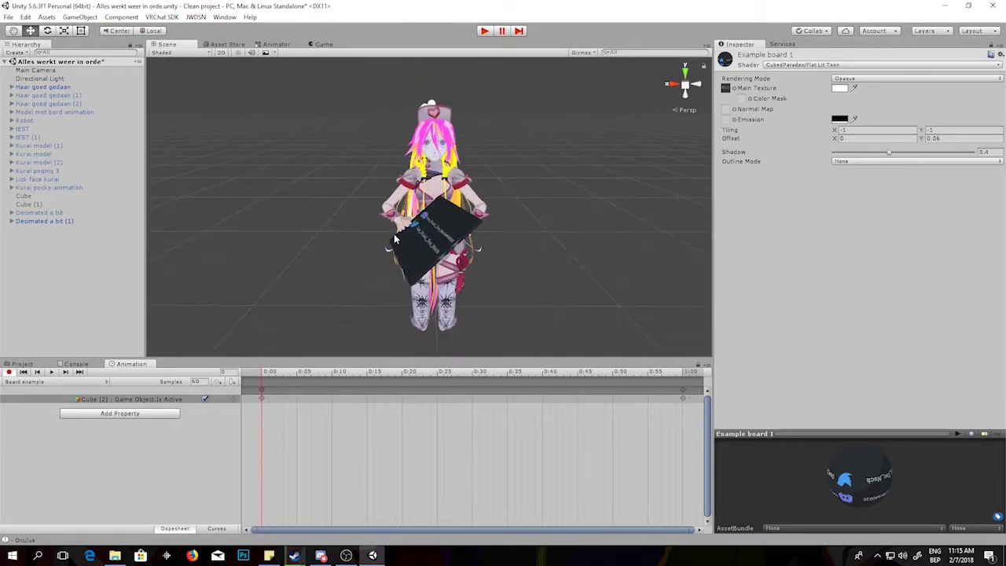
scroll(424, 268, "up", 4)
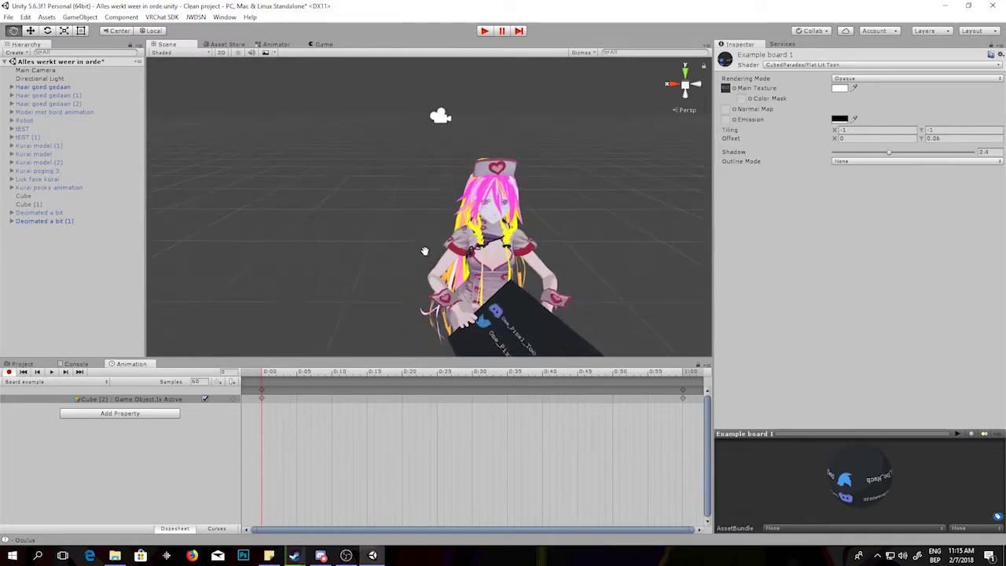
left_click_drag(452, 302, 395, 226, "alt")
scroll(447, 281, "up", 3)
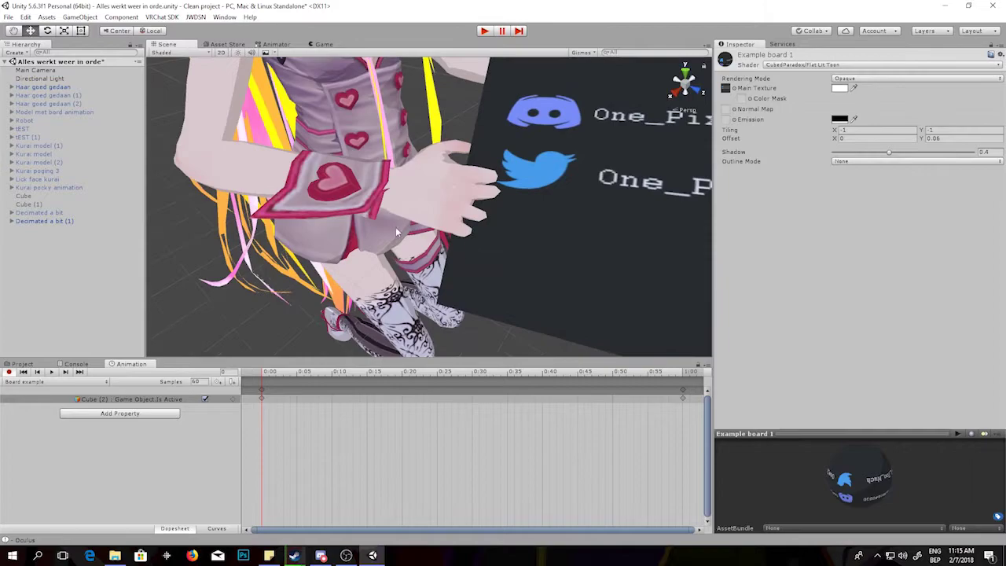
middle_click_drag(396, 226, 420, 254)
left_click_drag(420, 253, 367, 229, "alt")
middle_click_drag(368, 228, 386, 254)
scroll(378, 257, "up", 4)
left_click_drag(377, 256, 450, 295, "alt")
scroll(391, 271, "down", 3)
scroll(391, 271, "down", 1)
scroll(451, 295, "down", 3)
middle_click_drag(388, 244, 420, 268)
mouse_move(420, 268)
left_mouse_down("alt")
mouse_move(449, 285)
mouse_move(427, 274)
left_mouse_up("alt")
Add the Animator property Right Hand.Index.1 Stretched to the Board example clip
left_click(169, 399)
left_click(167, 414)
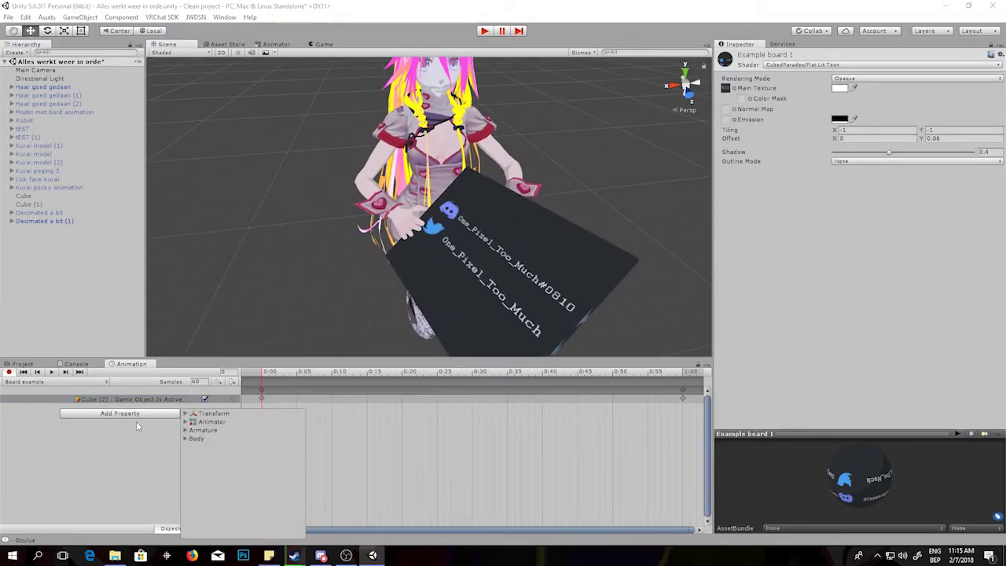
left_click(186, 422)
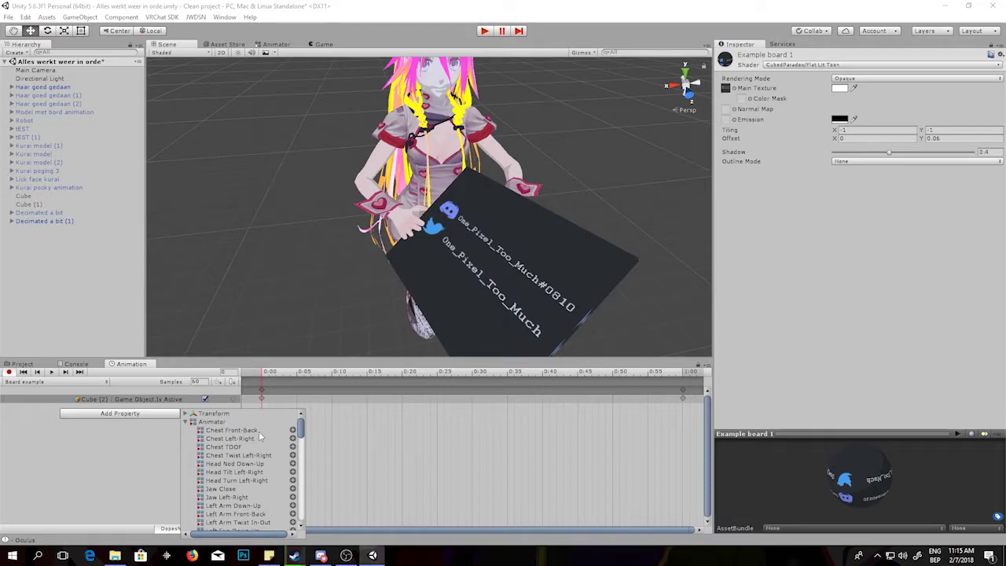
scroll(248, 462, "down", 2)
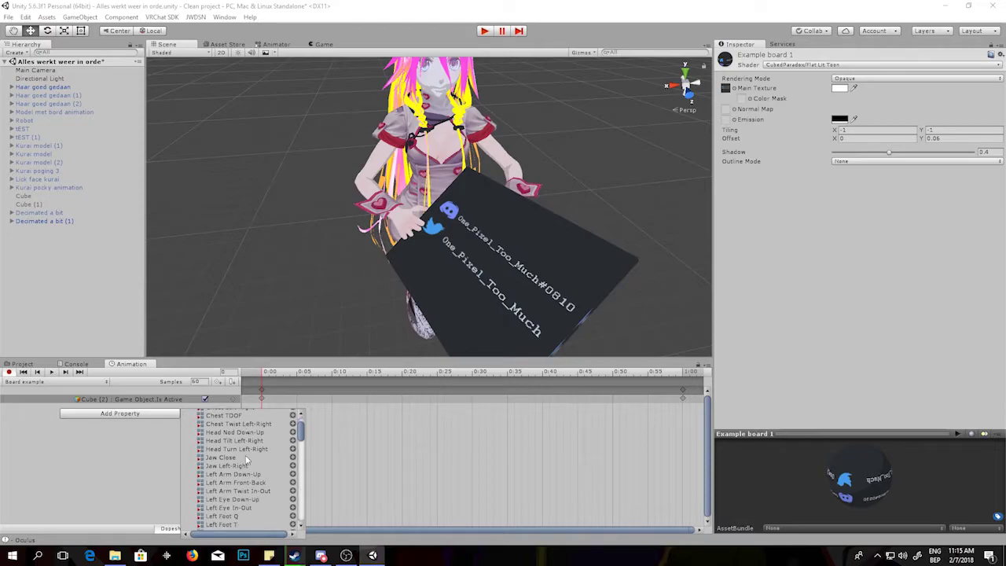
scroll(248, 462, "up", 2)
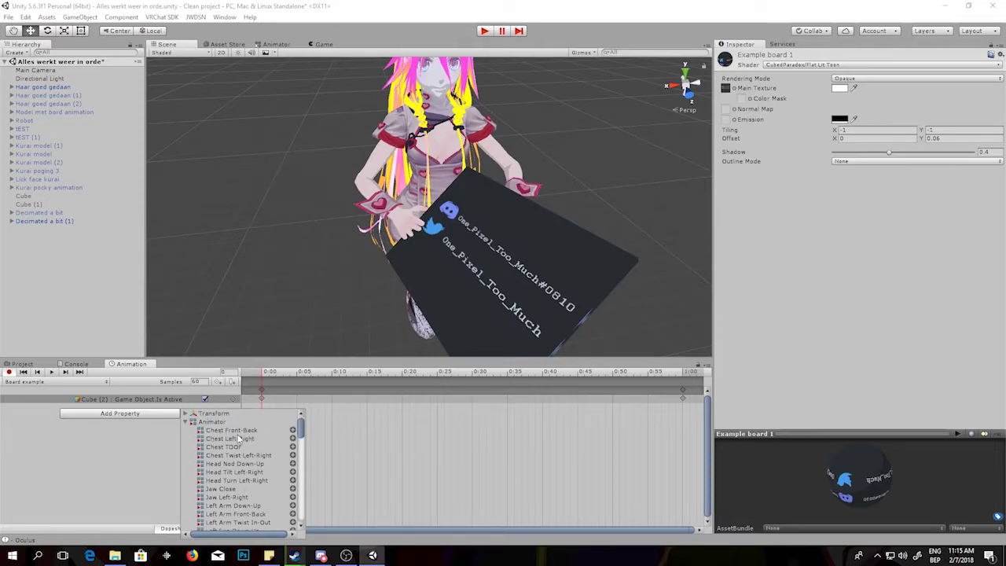
scroll(239, 439, "down", 2)
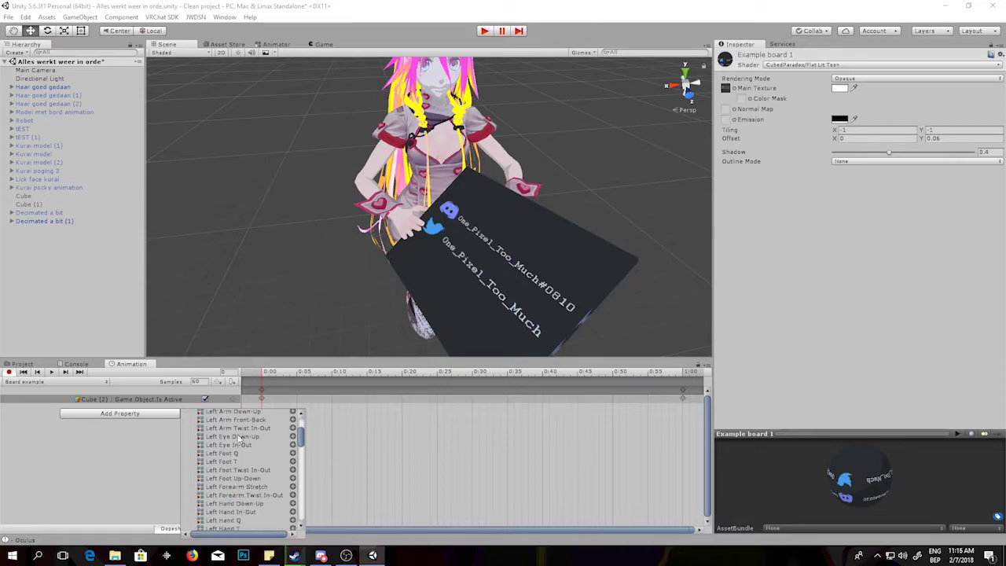
scroll(239, 439, "down", 5)
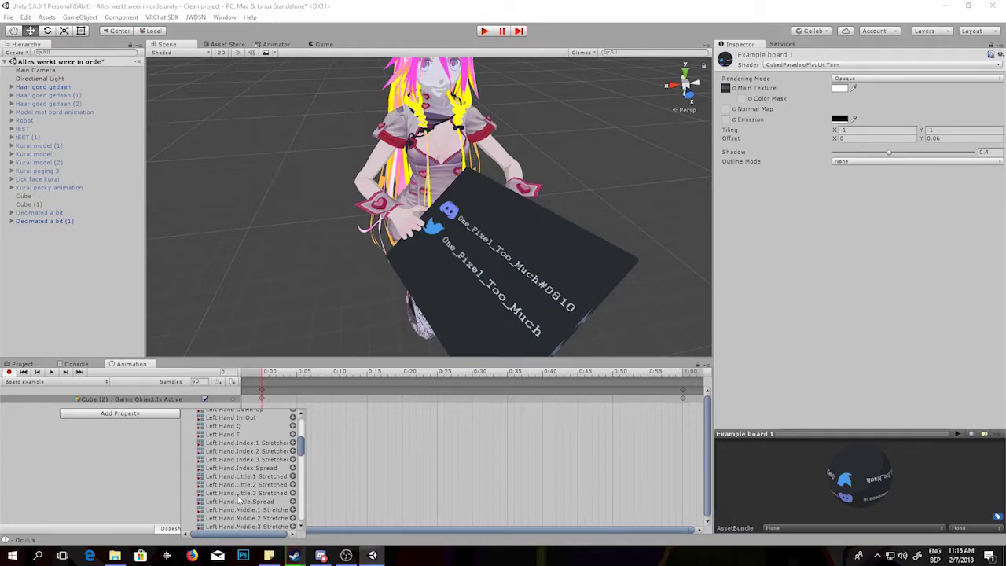
scroll(246, 511, "up", 2)
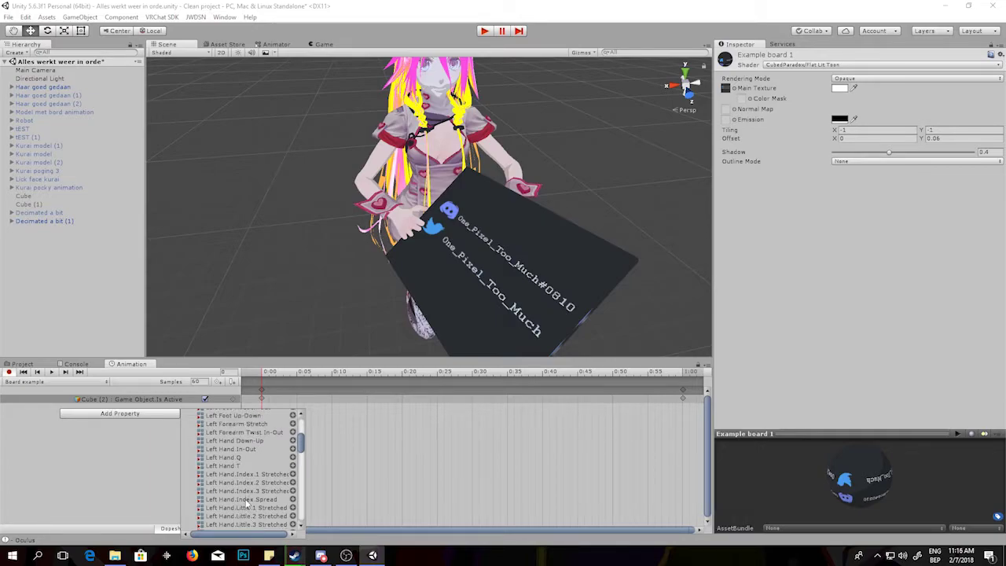
scroll(246, 503, "down", 4)
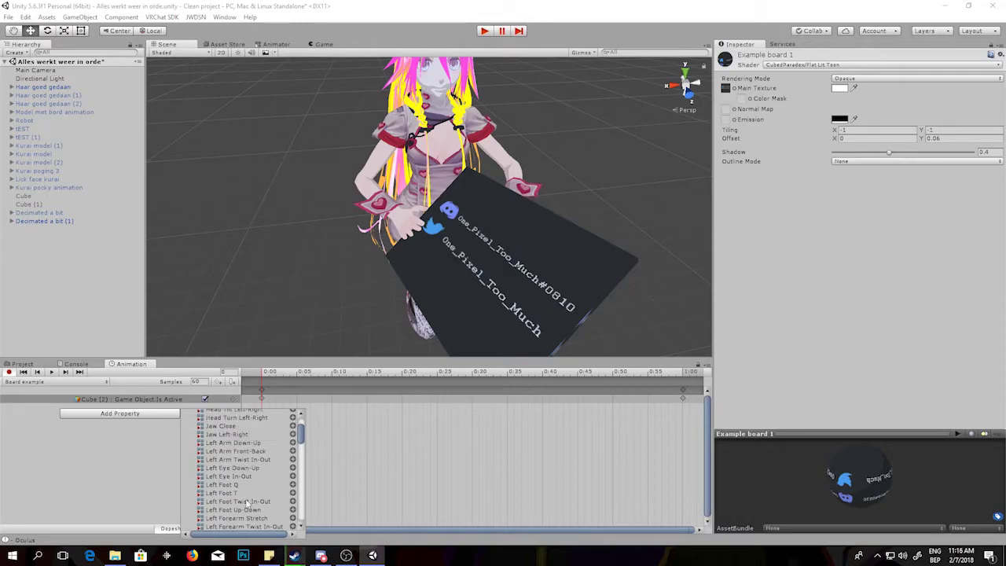
scroll(247, 504, "down", 20)
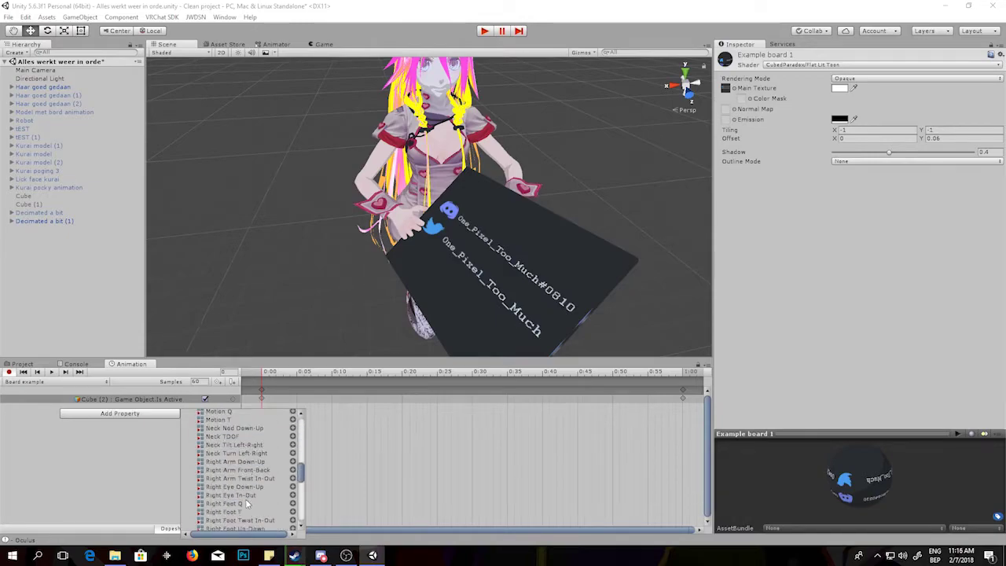
scroll(246, 506, "down", 3)
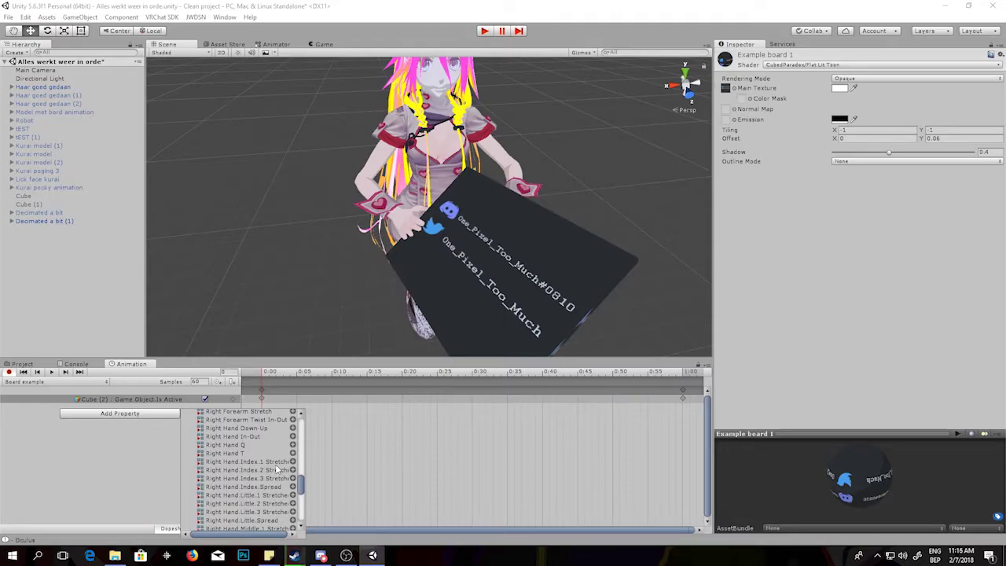
scroll(277, 469, "down", 5)
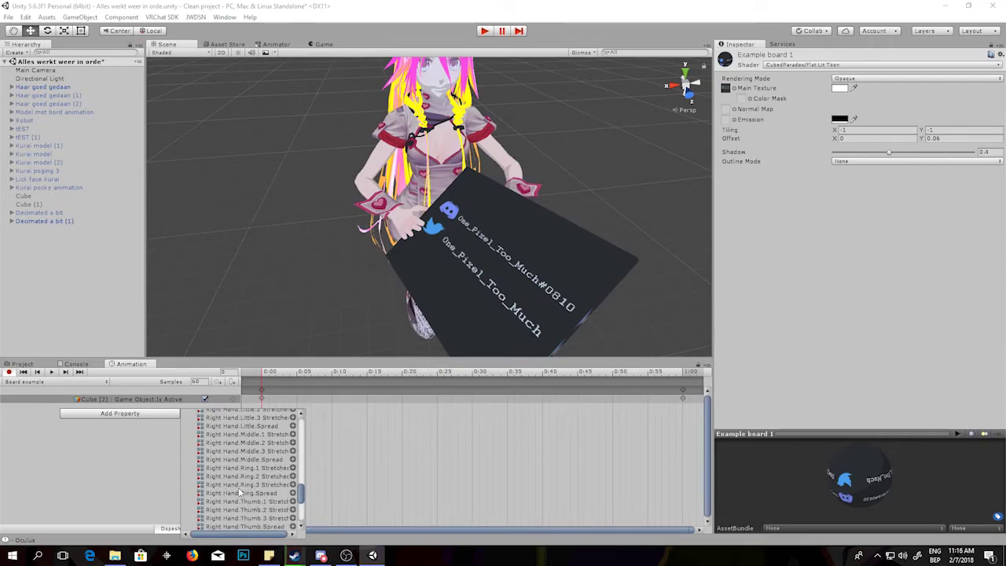
scroll(238, 487, "down", 2)
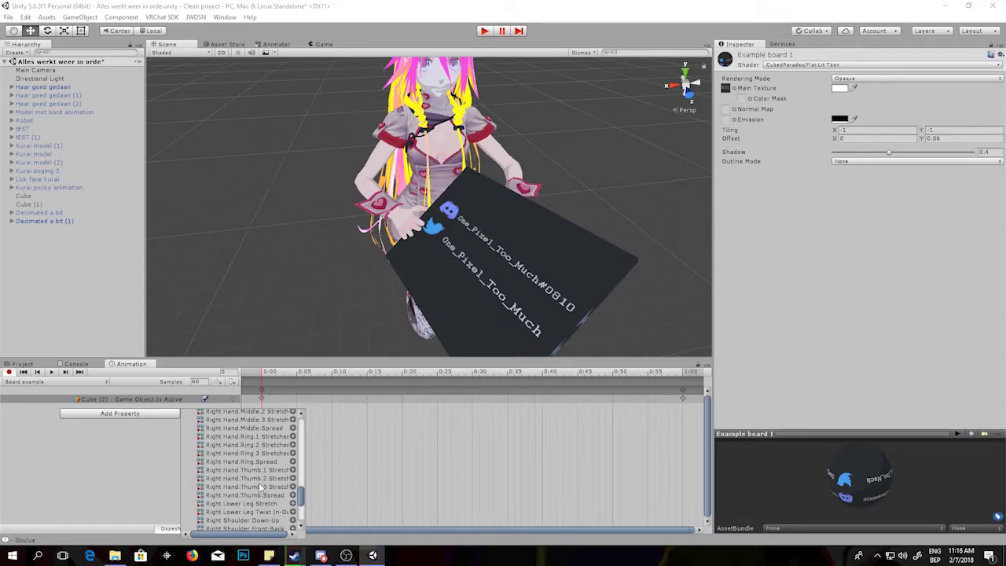
scroll(260, 486, "up", 6)
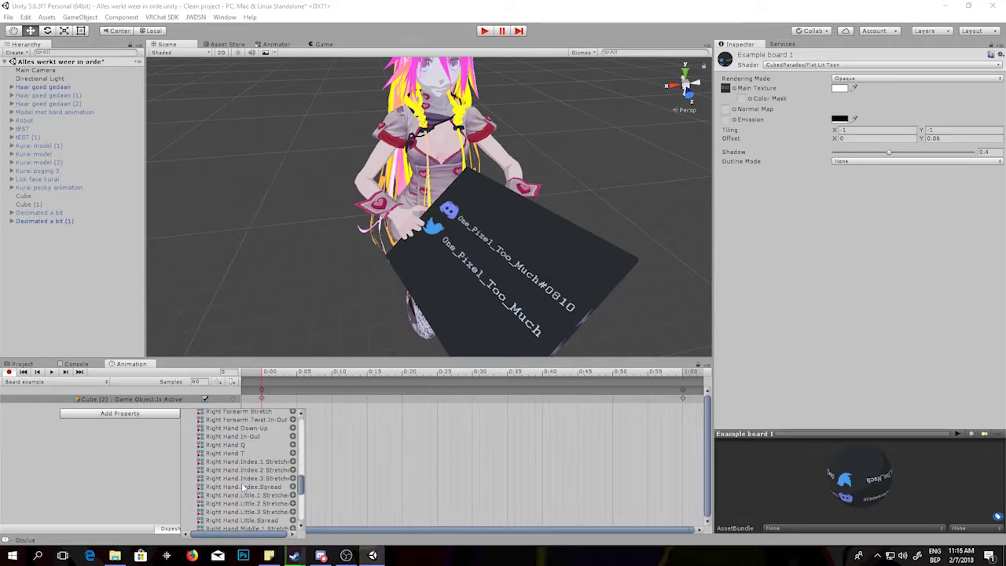
left_click(292, 462)
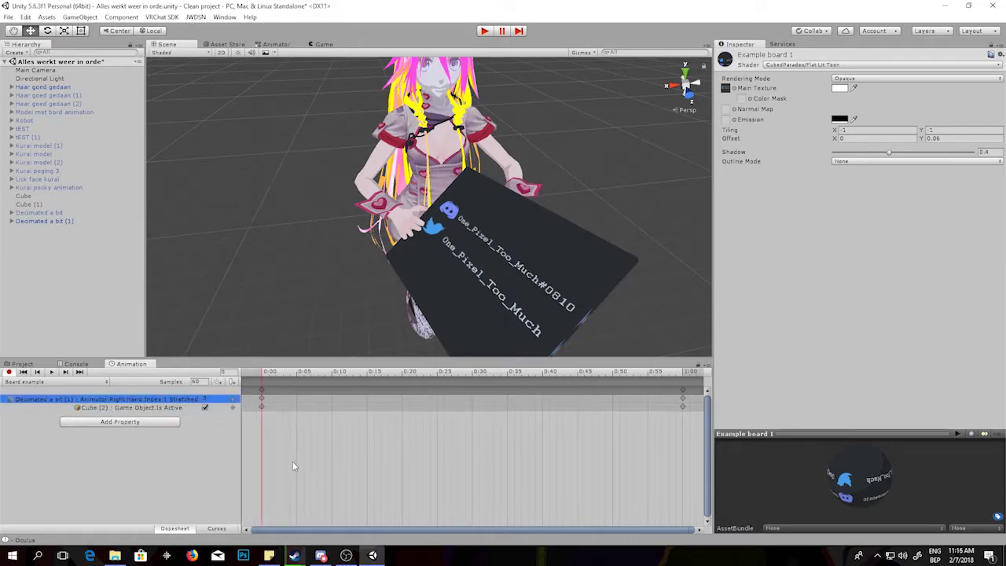
Examine the remaining Animator finger properties of the right hand that can be added to the clip
left_click(109, 421)
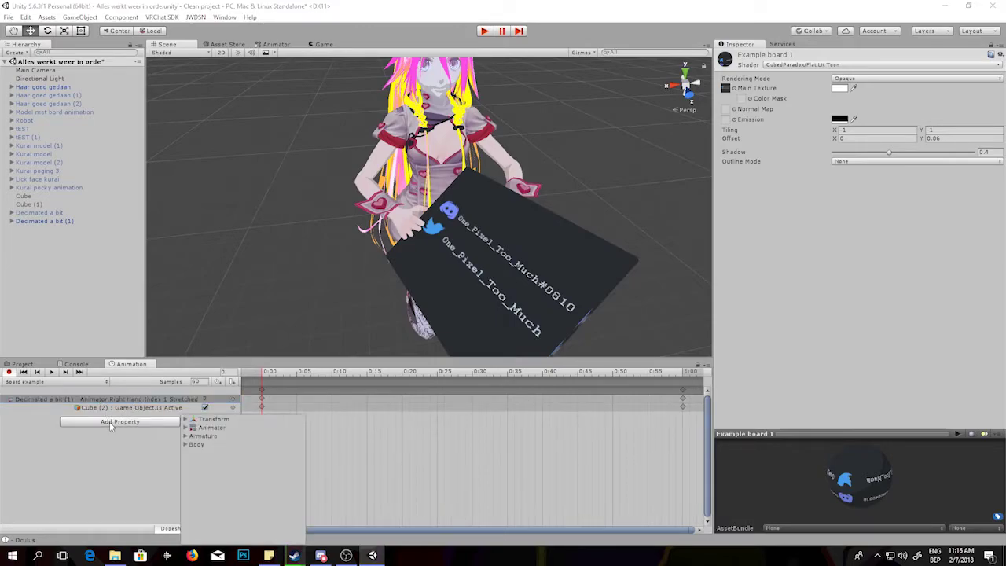
left_click(109, 421)
left_click(109, 421)
left_click(189, 428)
scroll(240, 463, "down", 10)
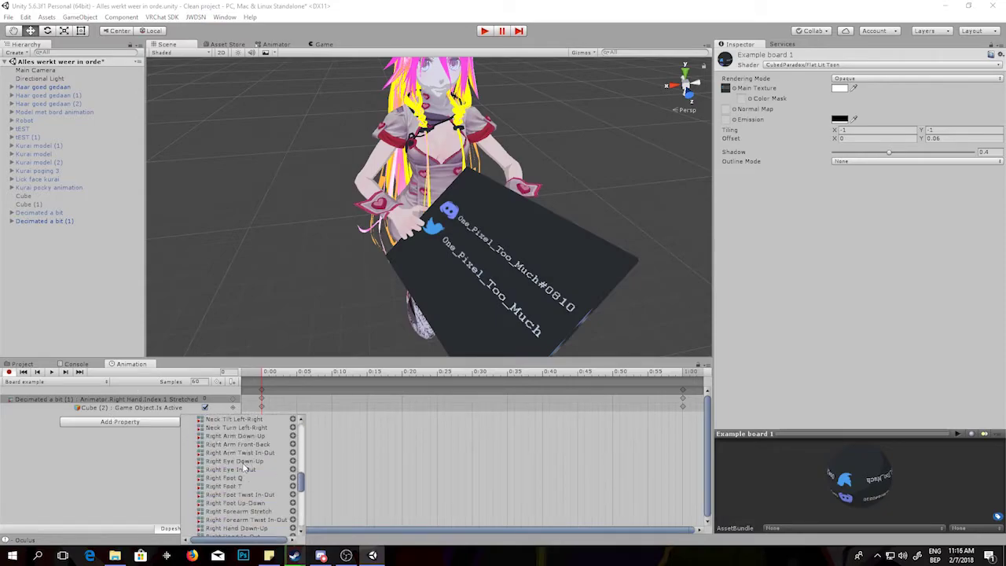
scroll(244, 468, "down", 4)
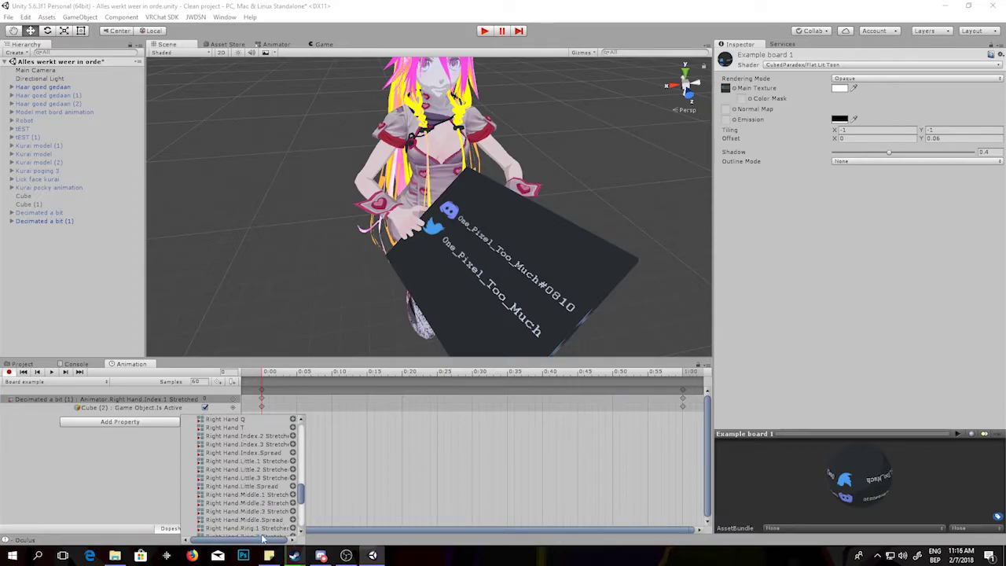
left_click(118, 454)
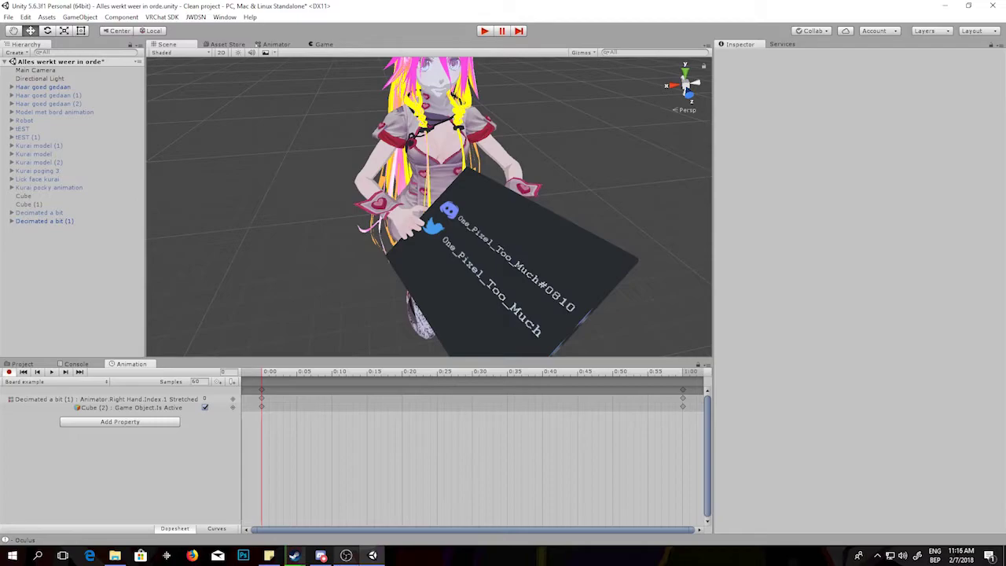
left_click(346, 556)
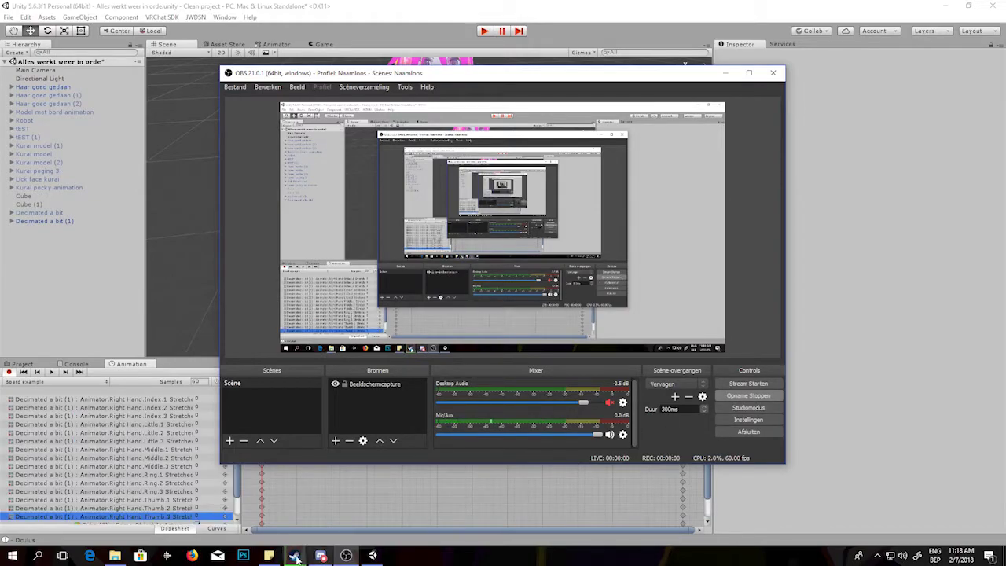
left_click(372, 556)
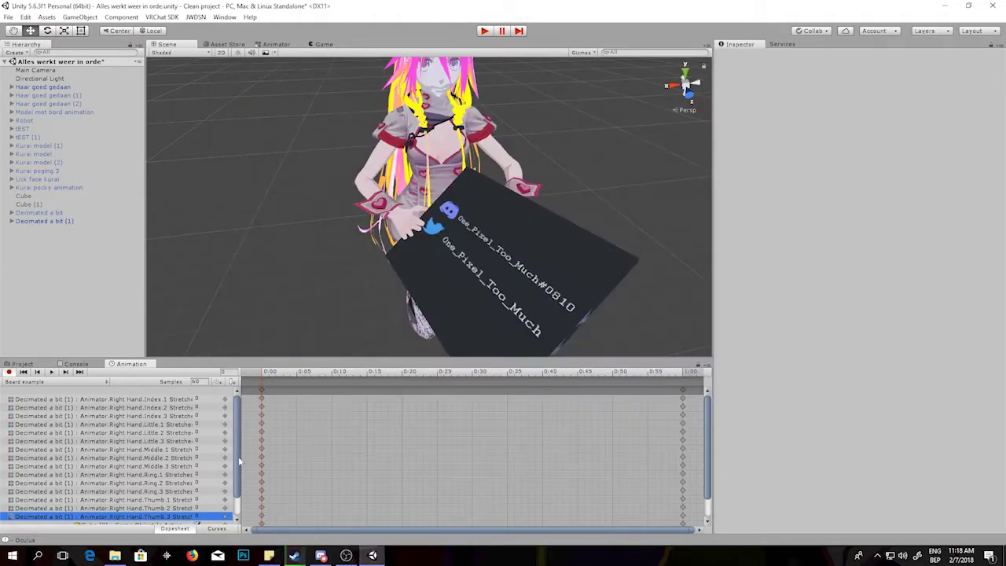
Examine the list of right-hand finger properties added to the Board example clip
scroll(234, 446, "down", 2)
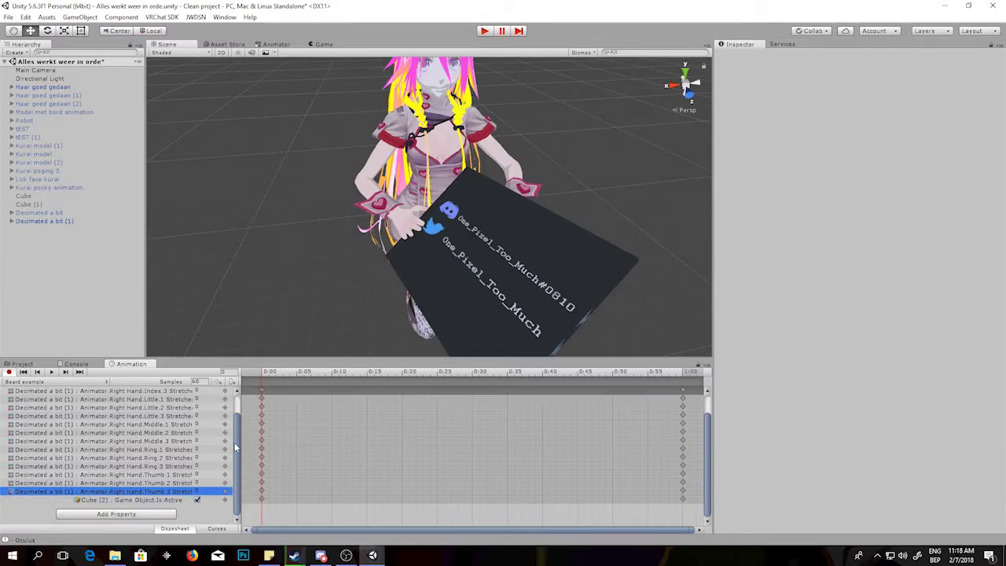
scroll(234, 447, "up", 2)
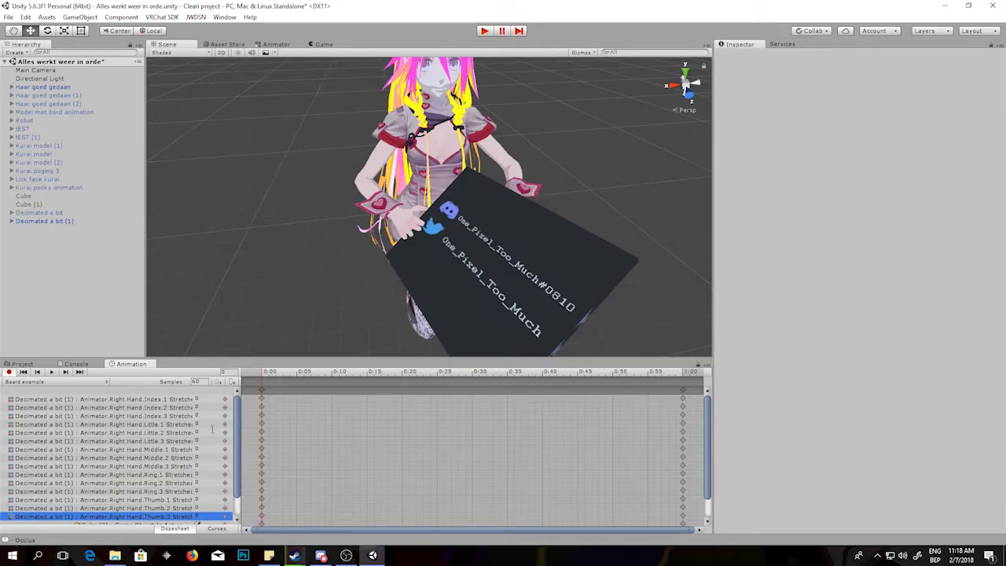
scroll(189, 423, "down", 2)
scroll(170, 460, "up", 2)
scroll(194, 432, "down", 2)
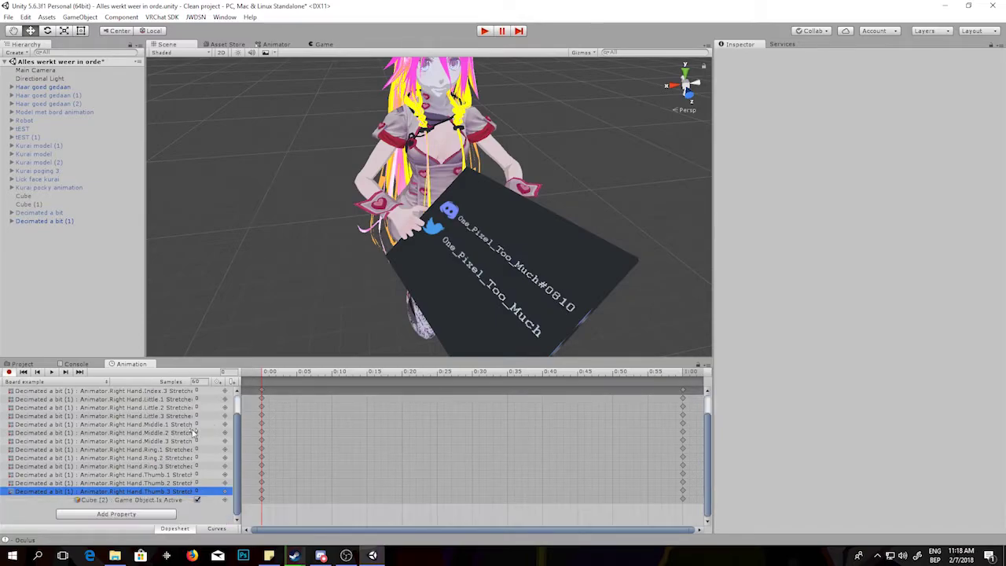
scroll(258, 319, "up", 3)
Set Right Hand.Index.1 Stretched to 0.8 at frame 0, checking the finger's pose against the board up close
left_click_drag(257, 318, 485, 301, "alt")
scroll(350, 315, "up", 4)
scroll(388, 314, "down", 4)
scroll(455, 315, "up", 3)
scroll(492, 323, "up", 4)
scroll(224, 432, "up", 2)
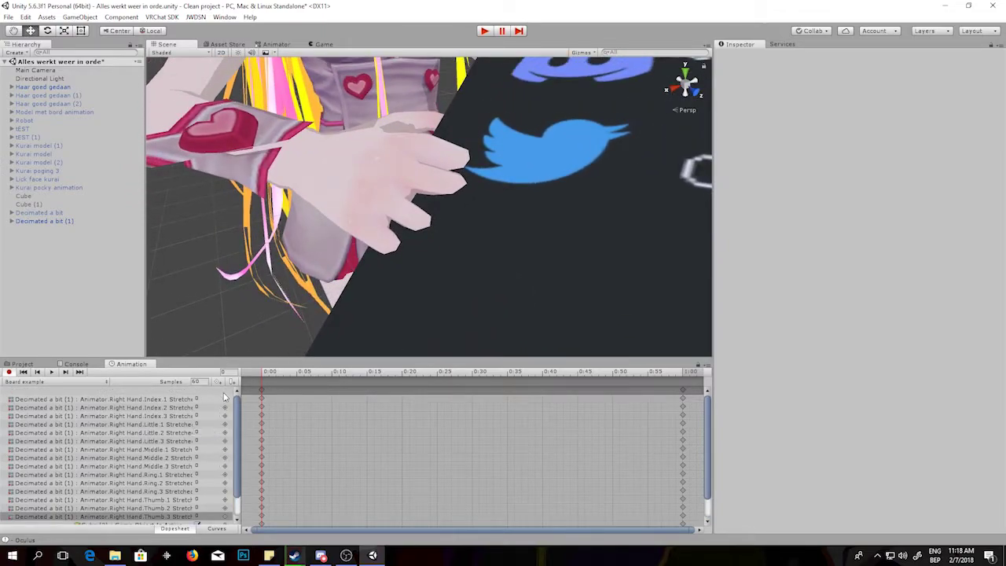
left_click(201, 399)
type("1")
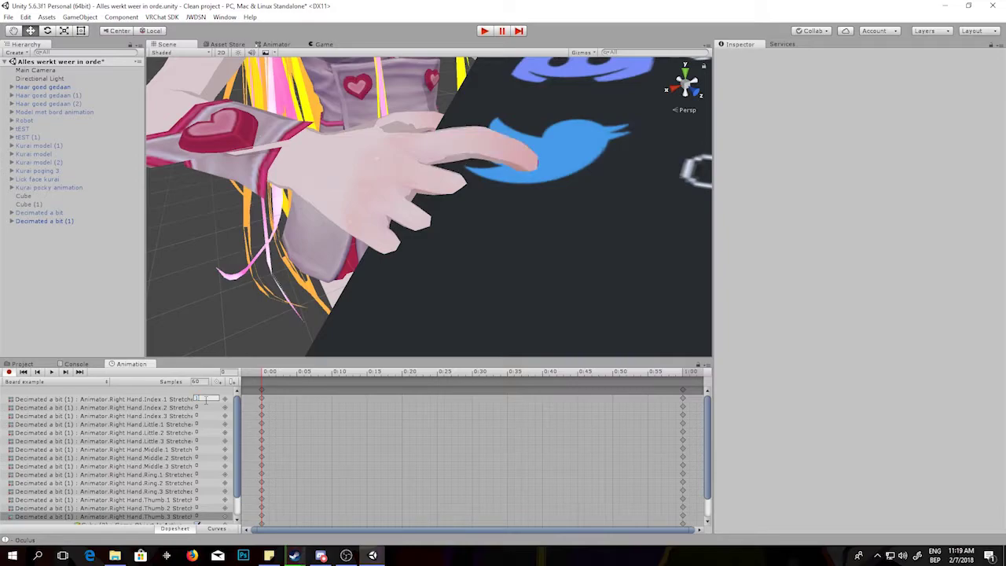
mouse_move(469, 178)
middle_mouse_down()
mouse_move(449, 143)
mouse_move(464, 166)
middle_mouse_up()
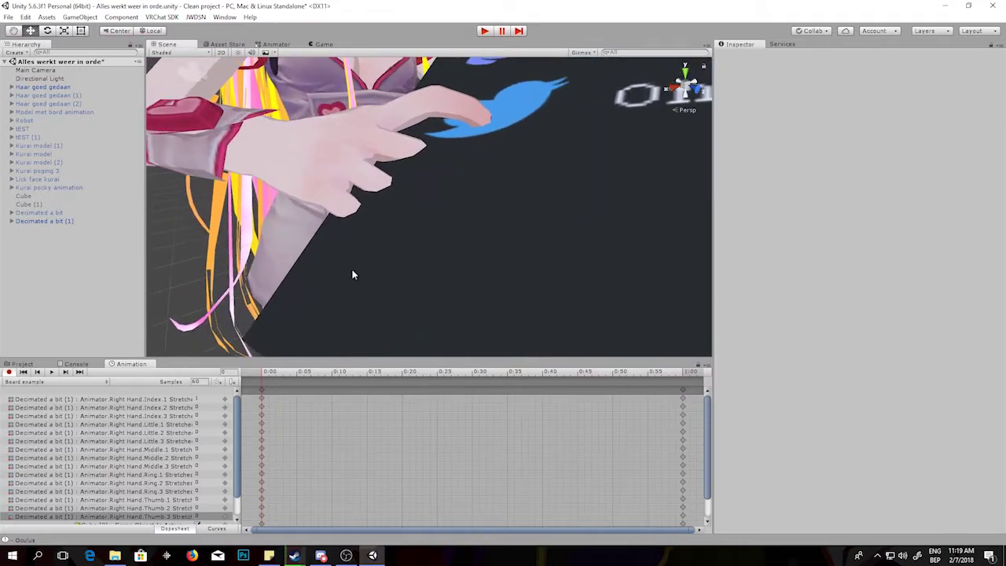
left_click(206, 399)
type("0.5")
key("BackSpace")
type("8")
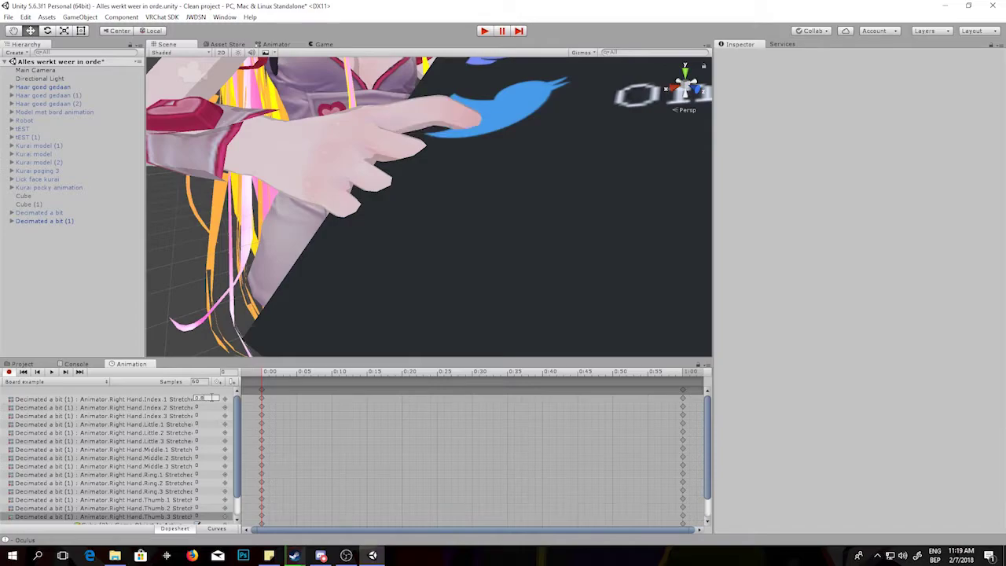
Set Right Hand.Index.2 Stretched to 0.6 and Right Hand.Index.3 Stretched to 0.8 at frame 0
key("Tab")
type("0.8")
key("BackSpace")
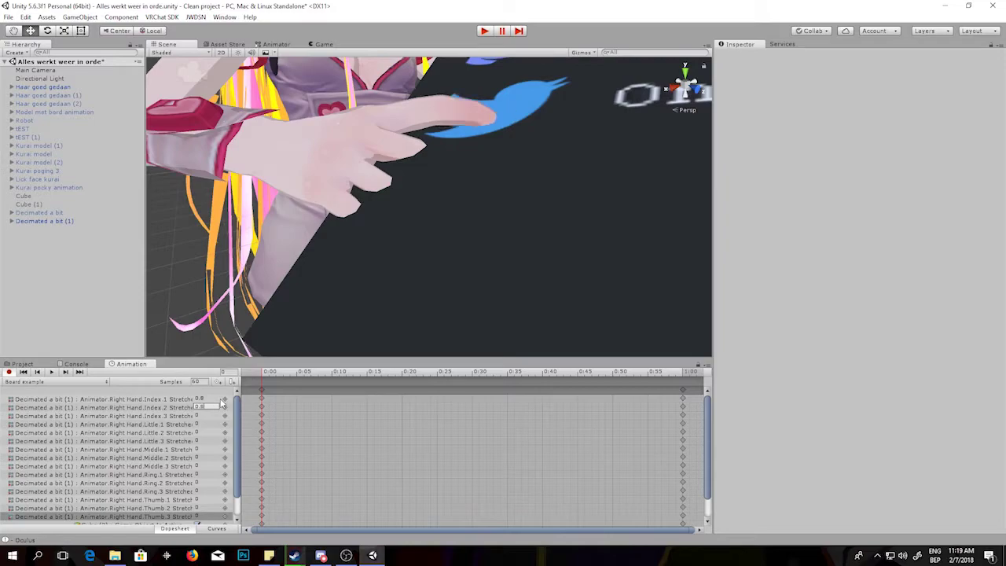
type("6")
left_click(200, 417)
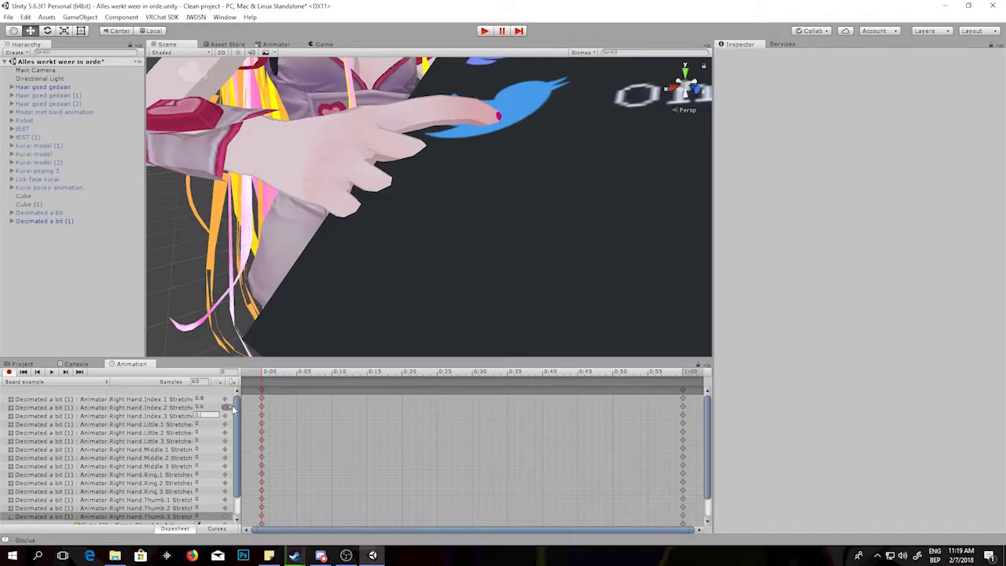
Set the right little finger's Stretched values at frame 0: Little.1 to 0.8, Little.2 to 0.5 and Little.3 to 1
left_click(205, 425)
type("0.8")
mouse_move(396, 191)
middle_mouse_down()
mouse_move(398, 209)
mouse_move(408, 191)
middle_mouse_up()
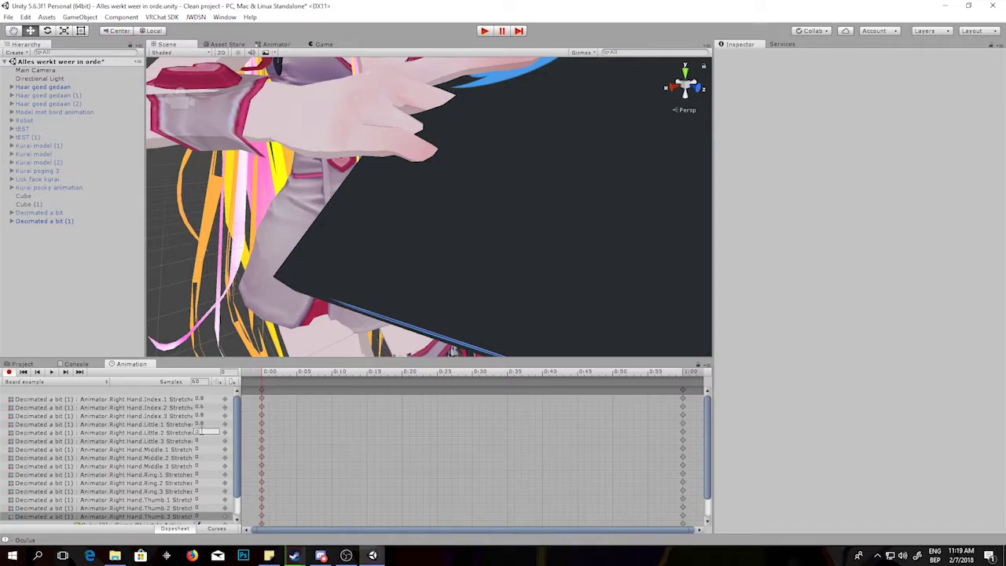
type(".5")
left_click(206, 441)
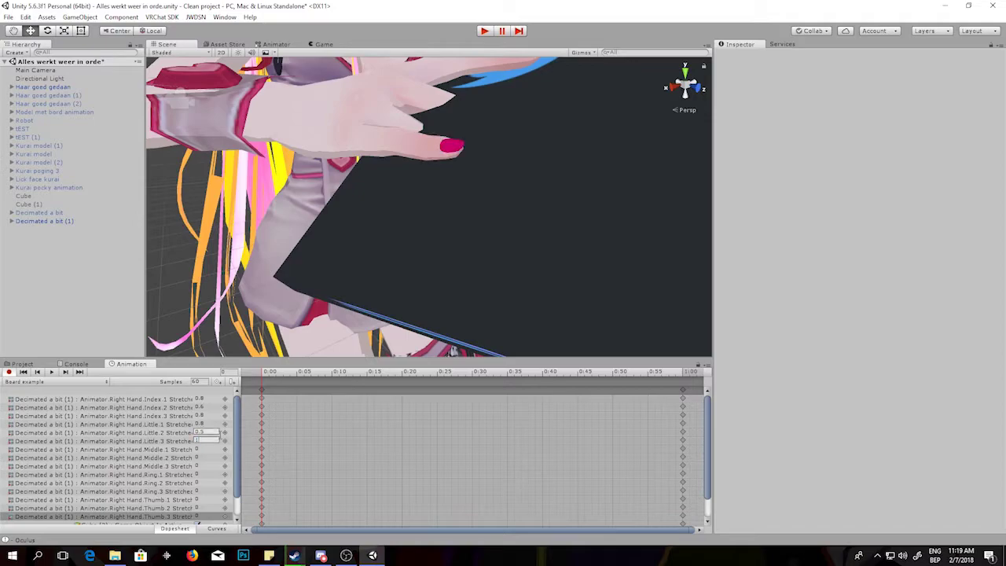
Set the right middle finger's Stretched values at frame 0: Middle.1 to 0.5, Middle.2 and Middle.3 to 1
middle_click_drag(506, 197, 503, 198)
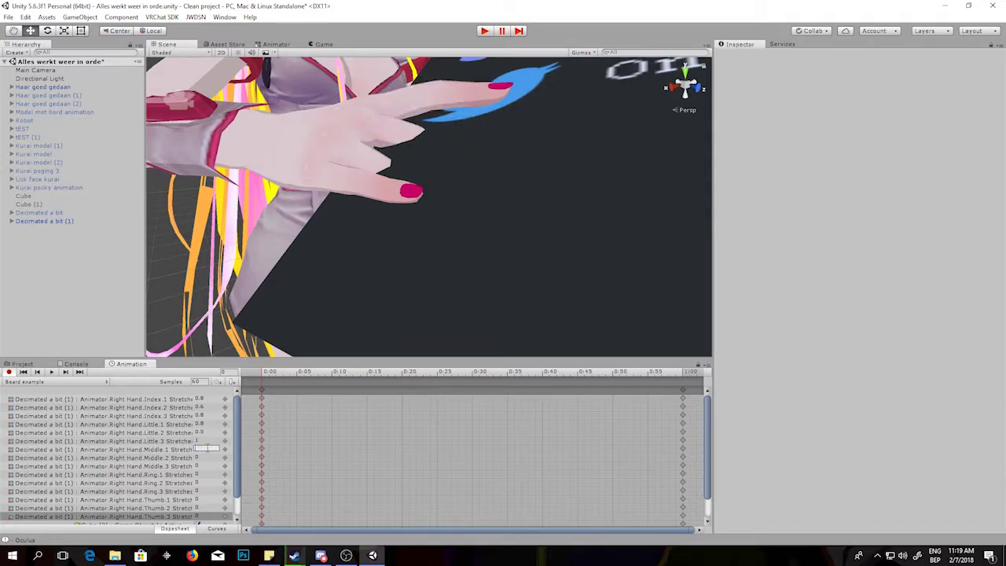
type(".8")
key("BackSpace")
type("3")
key("BackSpace")
type("4")
key("BackSpace")
type("3")
left_click(205, 458)
type("0.8")
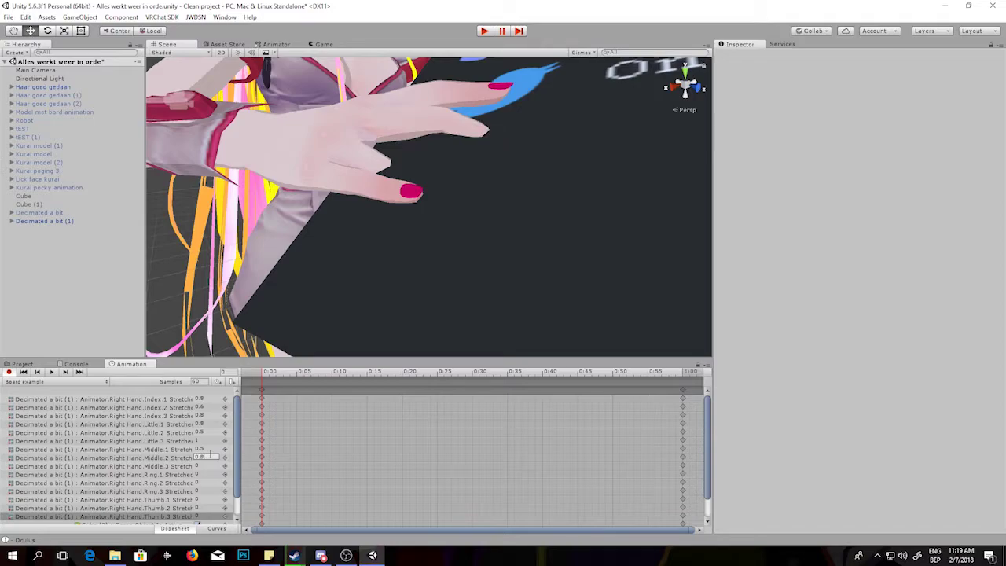
left_click(204, 467)
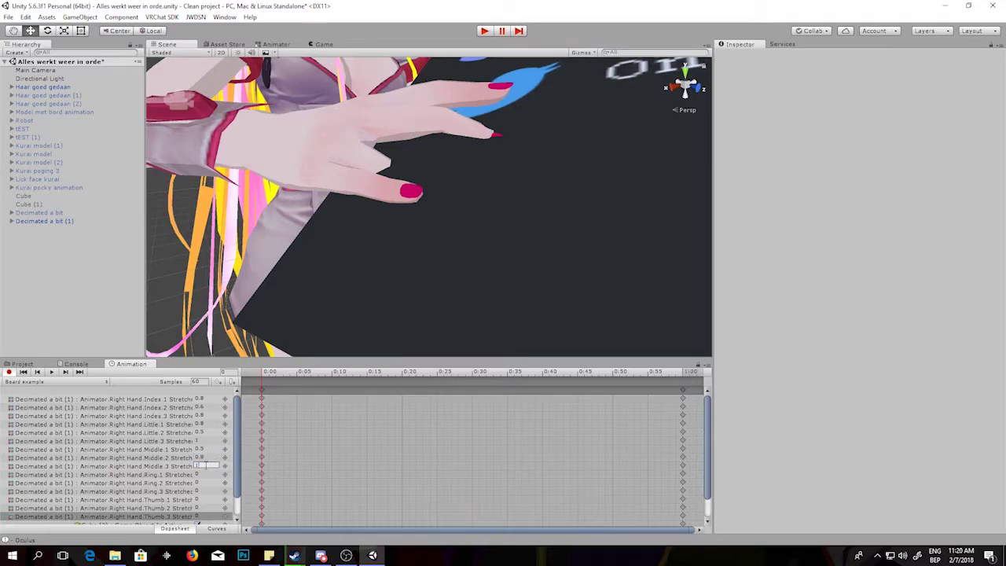
left_click(204, 457)
type("1")
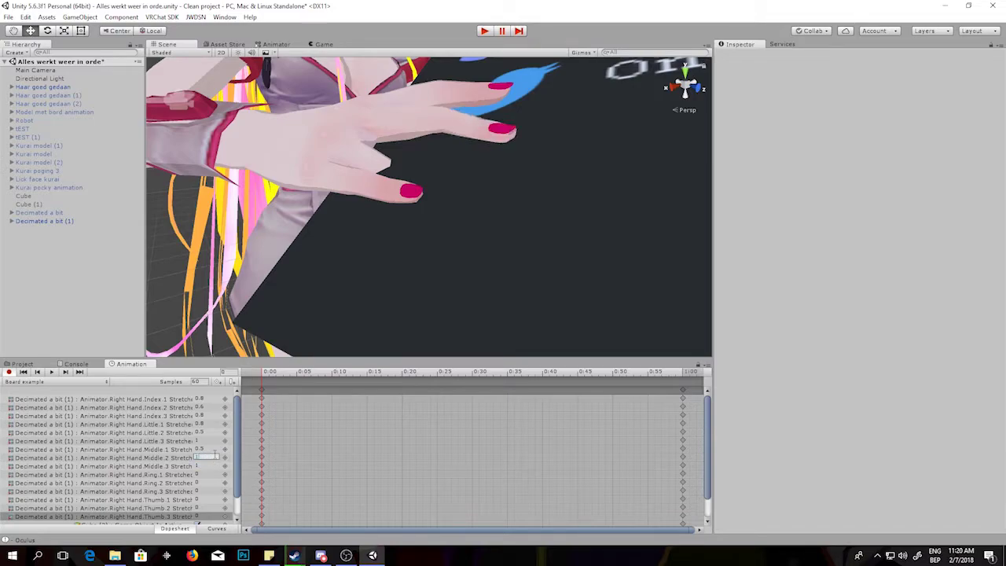
type(".")
Set the right ring finger's Stretched values at frame 0: Ring.1 to 0.6, Ring.2 and Ring.3 to 1
left_click(206, 474)
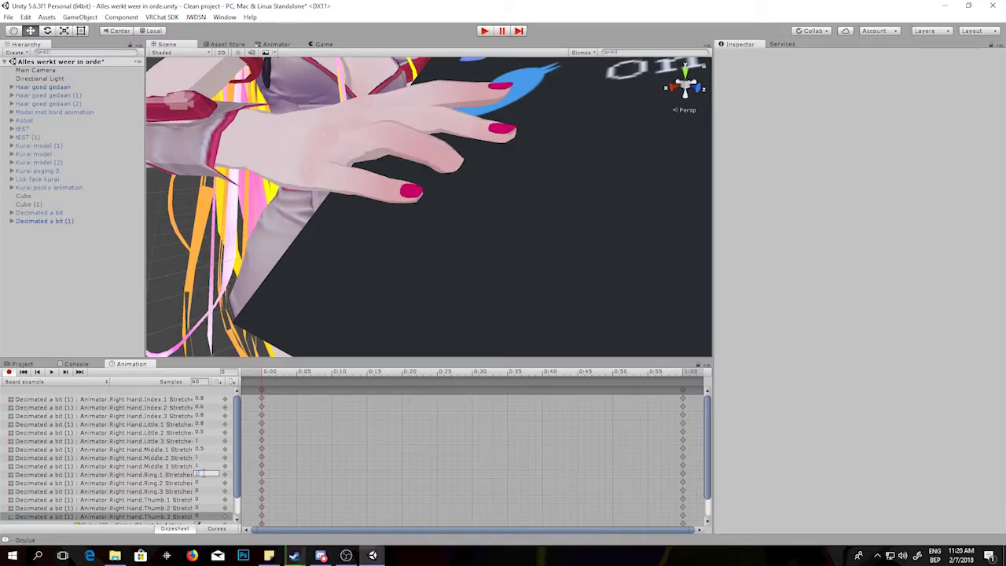
type("0.5")
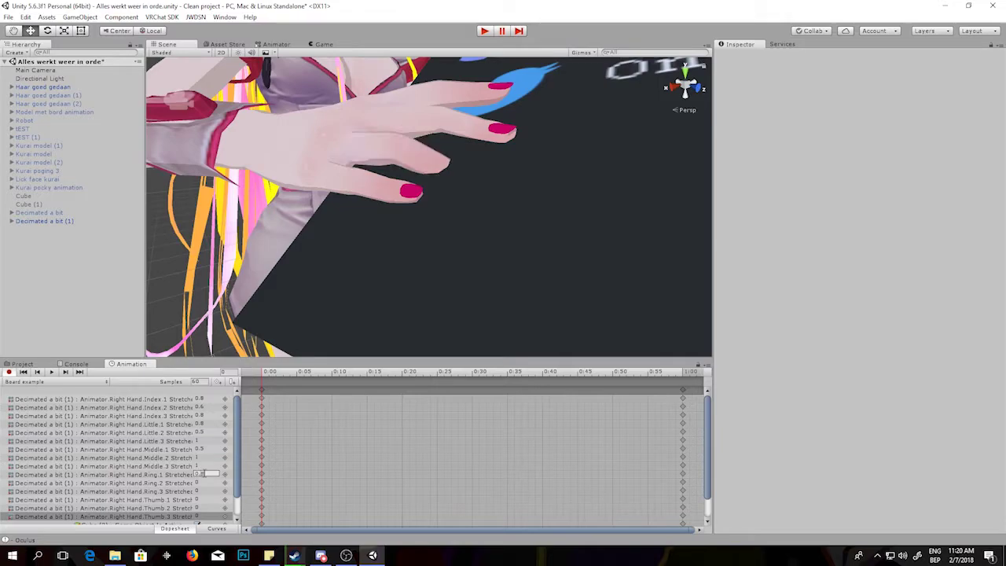
type("8")
key("BackSpace")
type("6")
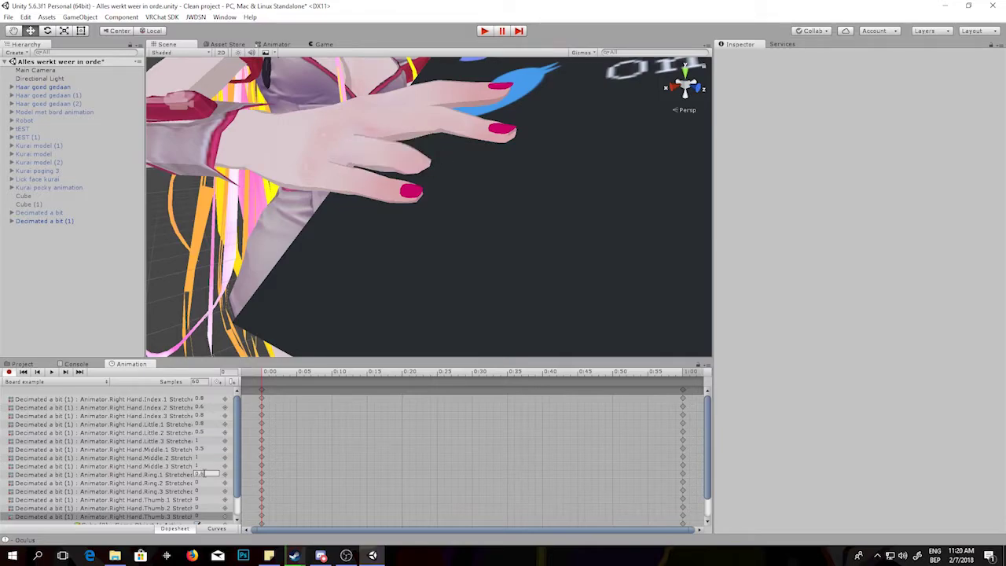
left_click(206, 482)
type("1")
left_click(206, 491)
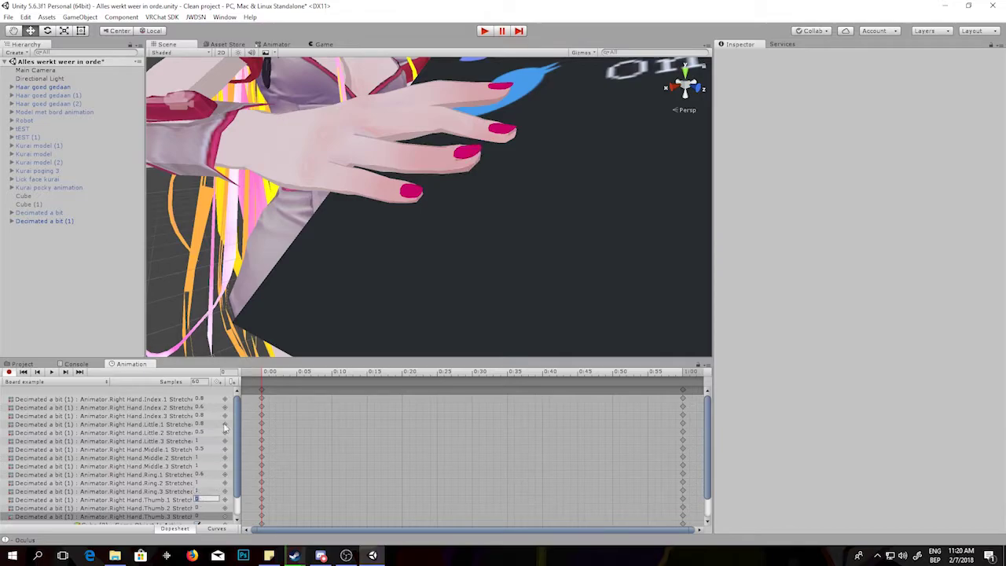
Set the right thumb's Stretched values at frame 0: Thumb.1 to 0.5, Thumb.2 to 0.6 and Thumb.3 to 1
left_click_drag(257, 288, 452, 287, "alt")
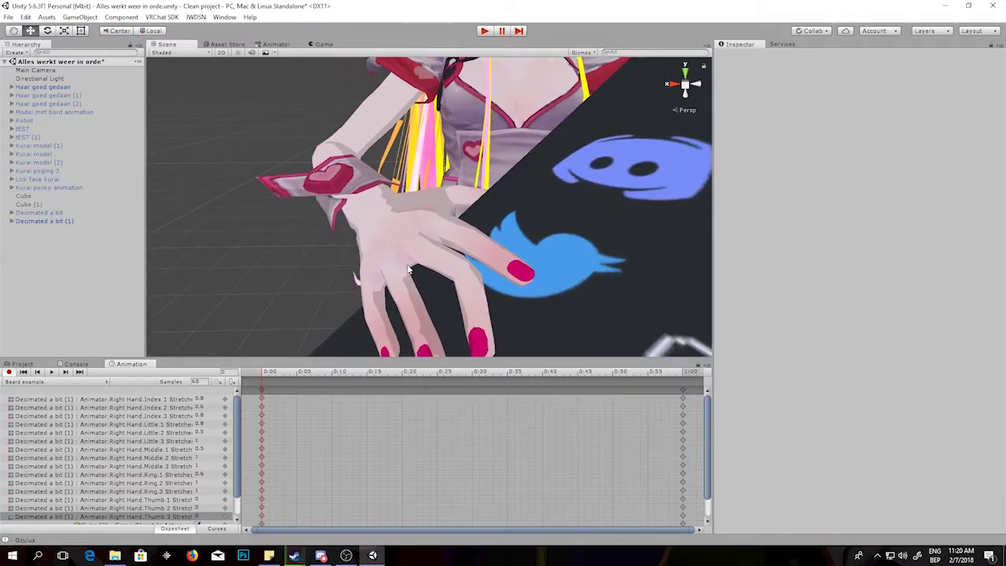
left_click_drag(493, 293, 407, 312, "alt")
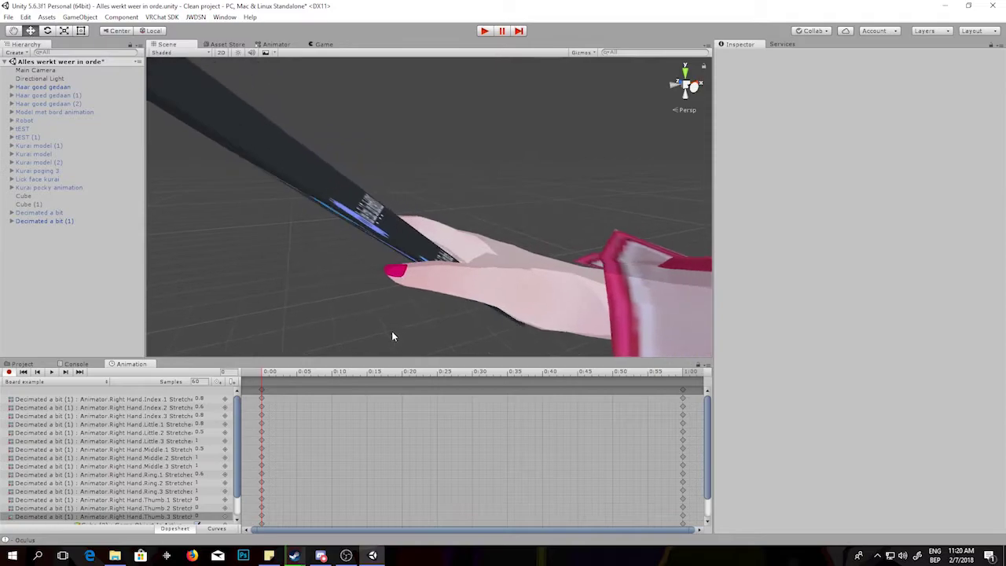
left_click(202, 502)
type("0.5")
key("Return")
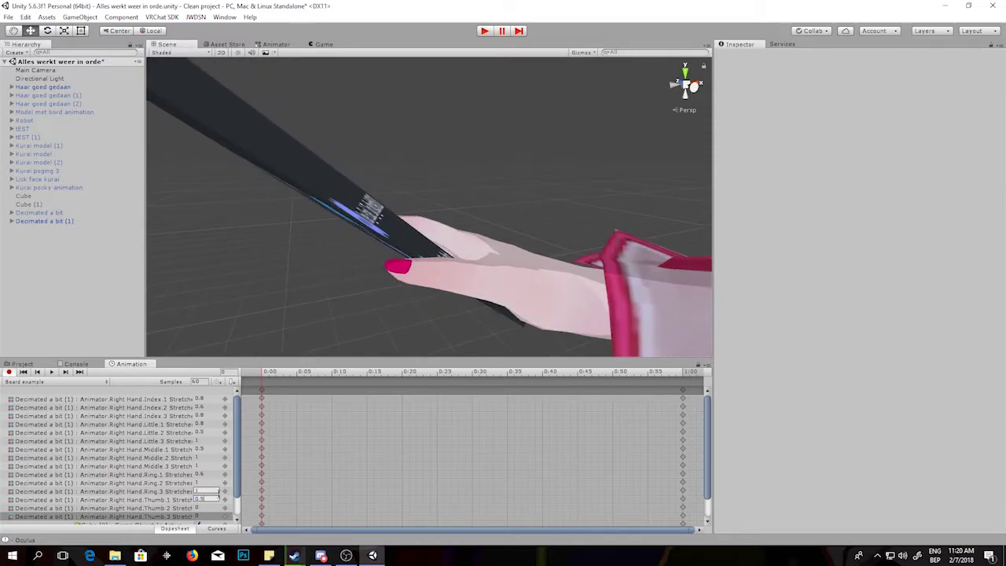
left_click(201, 508)
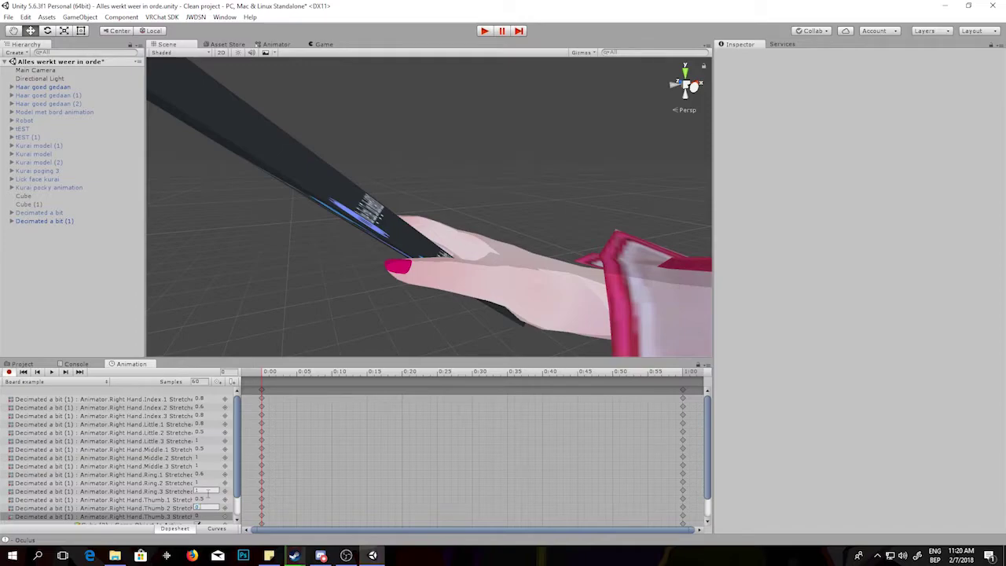
type("0.5")
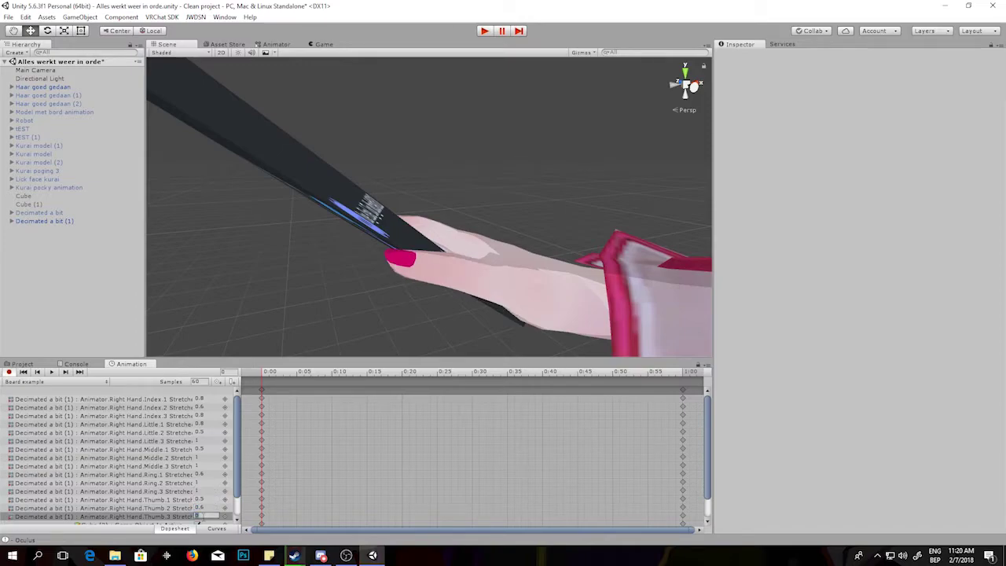
key("Return")
Refine the middle finger's grip on the board by setting Middle.2 Stretched to 0.7 and Middle.1 Stretched to 0.6
mouse_move(459, 243)
left_mouse_down("alt")
mouse_move(319, 263)
mouse_move(454, 227)
left_mouse_up("alt")
middle_click_drag(453, 227, 531, 202)
left_click_drag(531, 202, 465, 265, "alt")
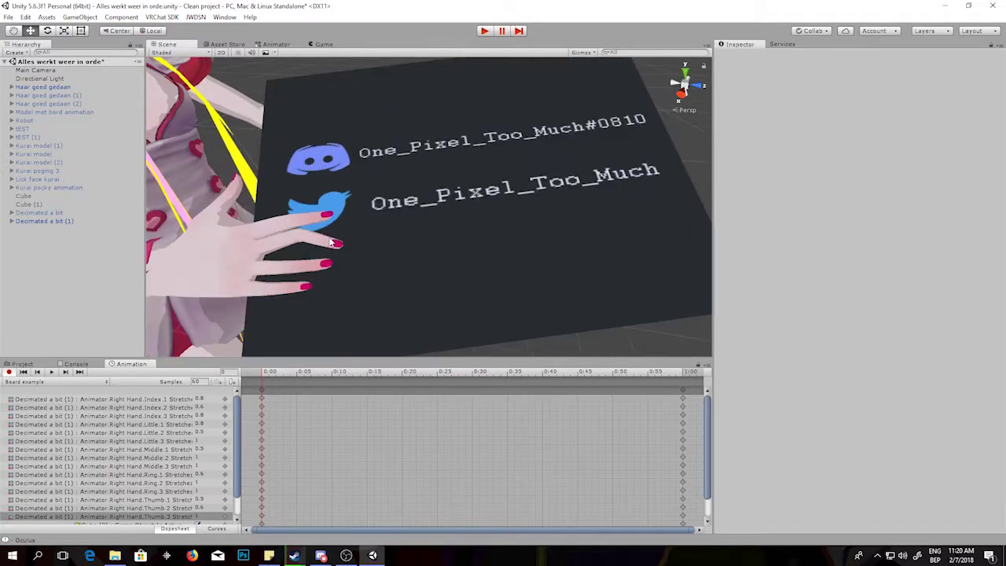
left_click(334, 242)
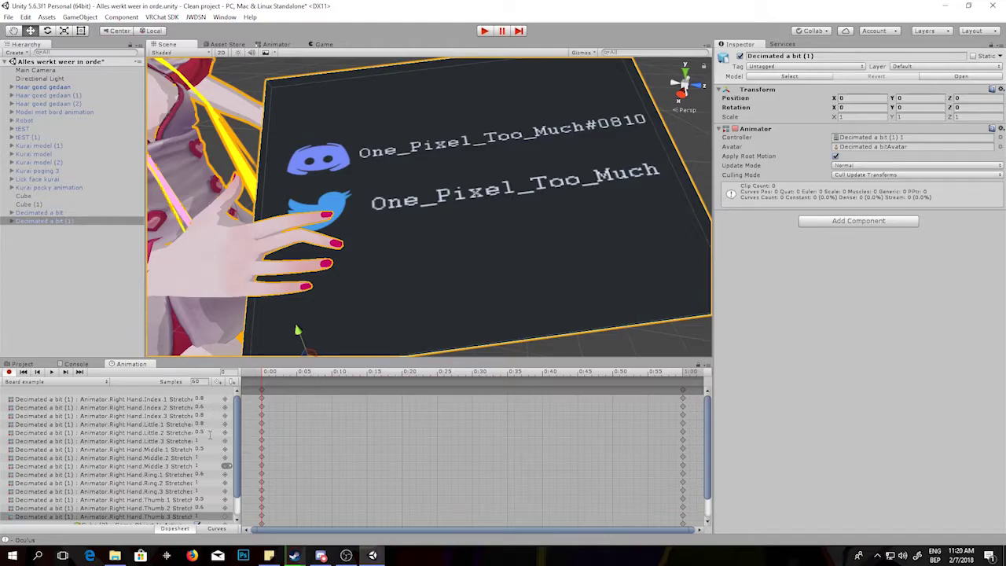
left_click(209, 407)
left_click(207, 449)
left_click(206, 458)
type("0.4")
key("BackSpace")
type("7")
left_click(199, 449)
type("0.8")
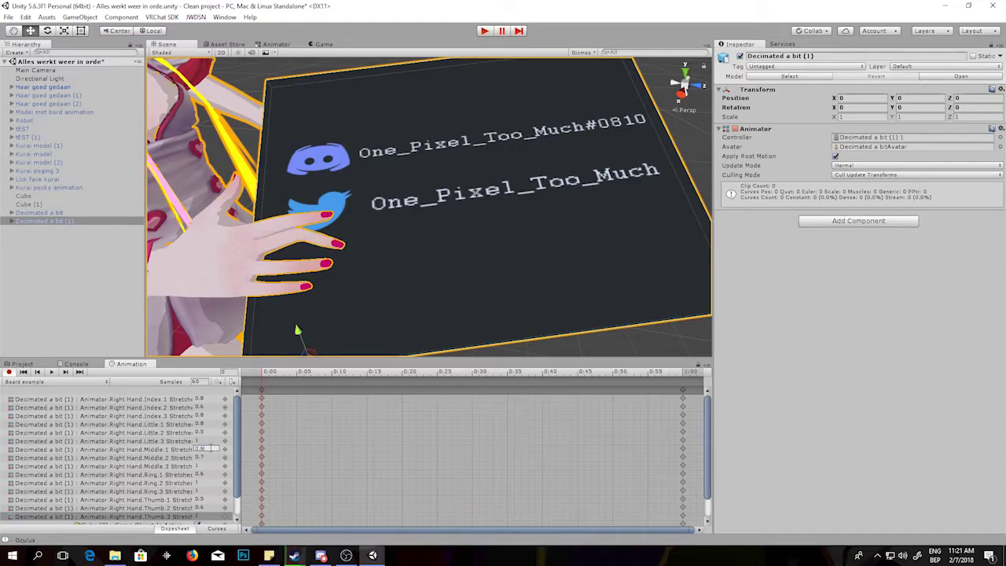
Review the hand's grip on the board from farther away, along with the finger values keyed in the clip
scroll(300, 272, "down", 4)
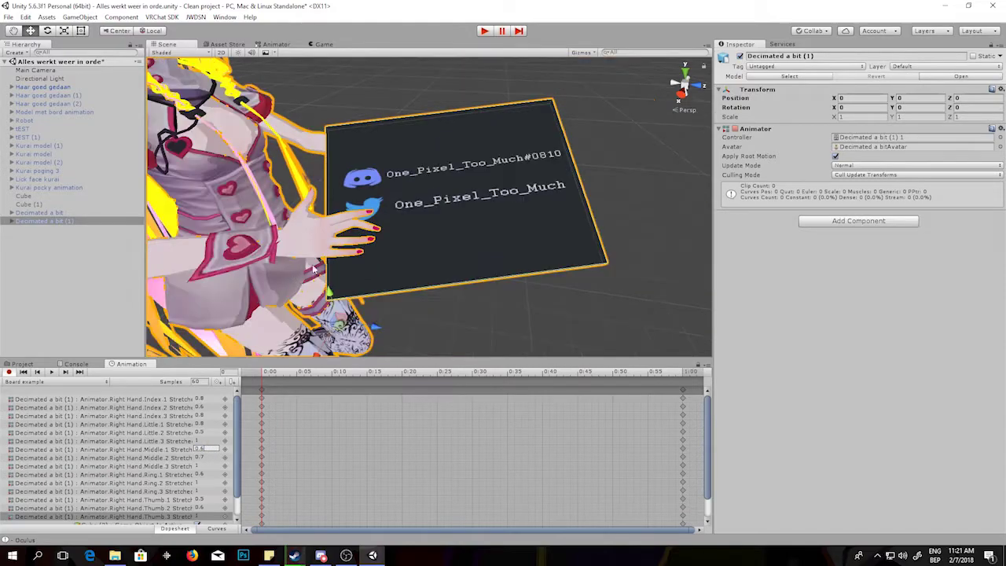
left_click(626, 235)
right_click_drag(626, 235, 138, 421)
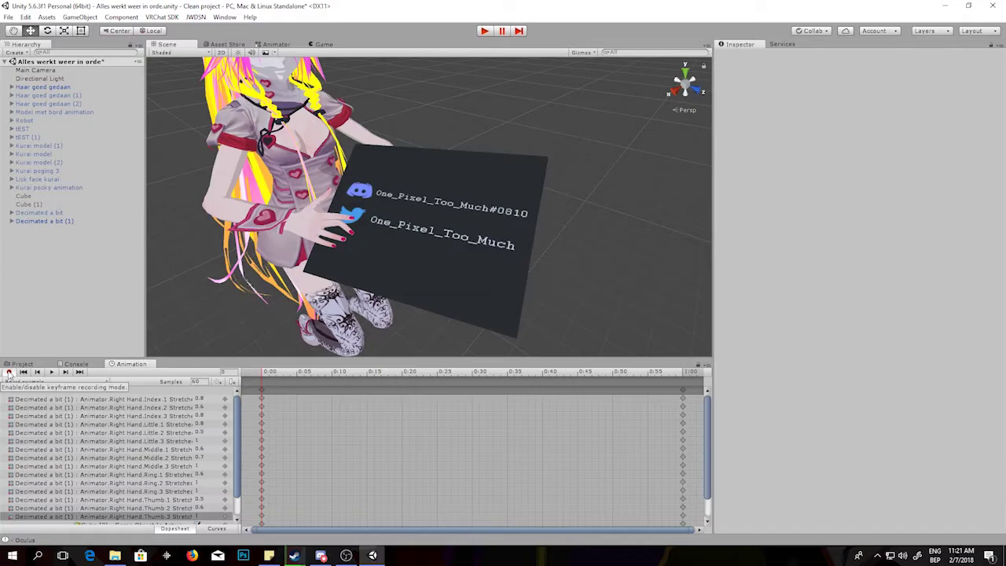
scroll(234, 470, "down", 2)
scroll(233, 469, "up", 1)
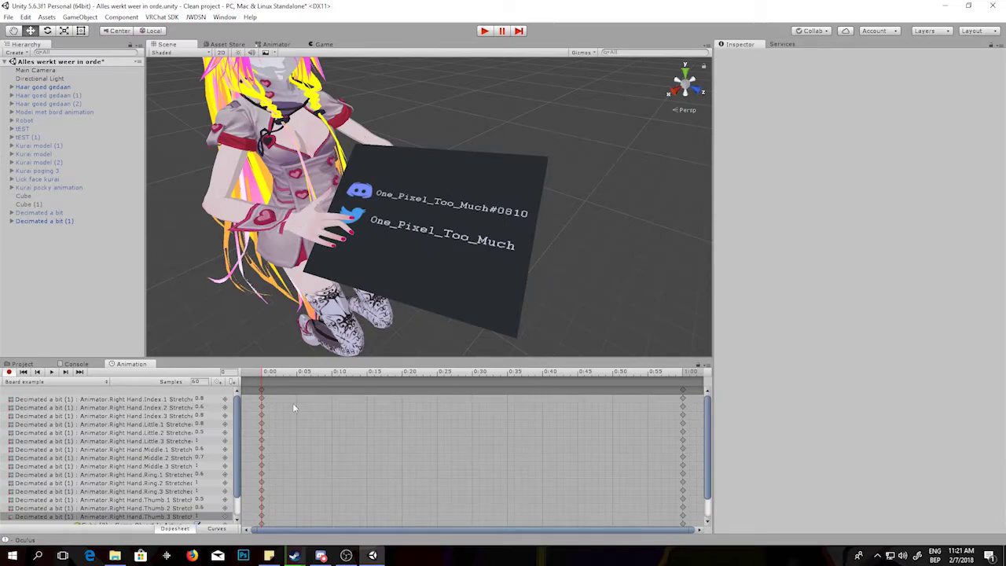
scroll(214, 487, "down", 1)
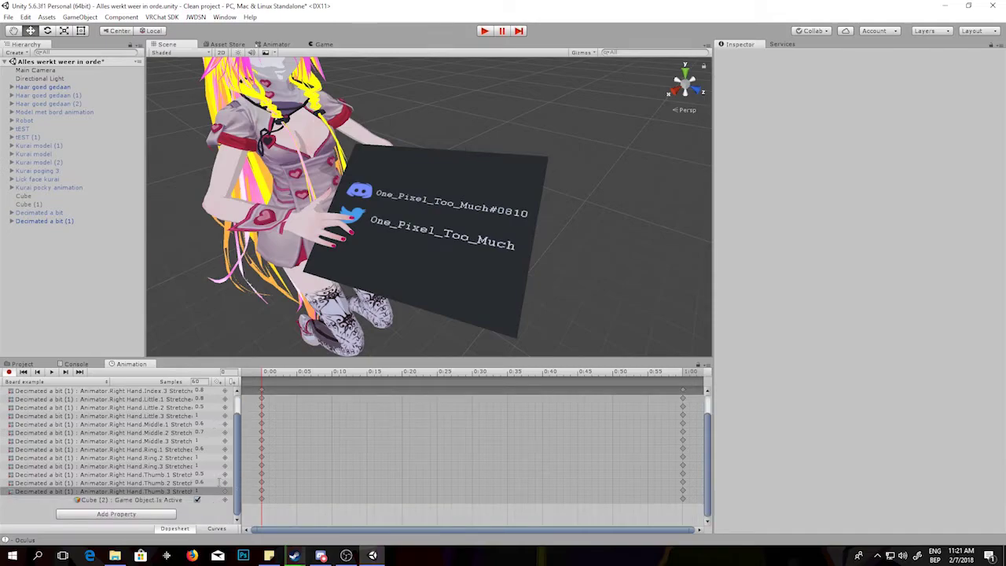
scroll(219, 483, "up", 1)
scroll(159, 445, "down", 1)
scroll(159, 444, "up", 1)
scroll(159, 444, "down", 1)
scroll(118, 429, "up", 1)
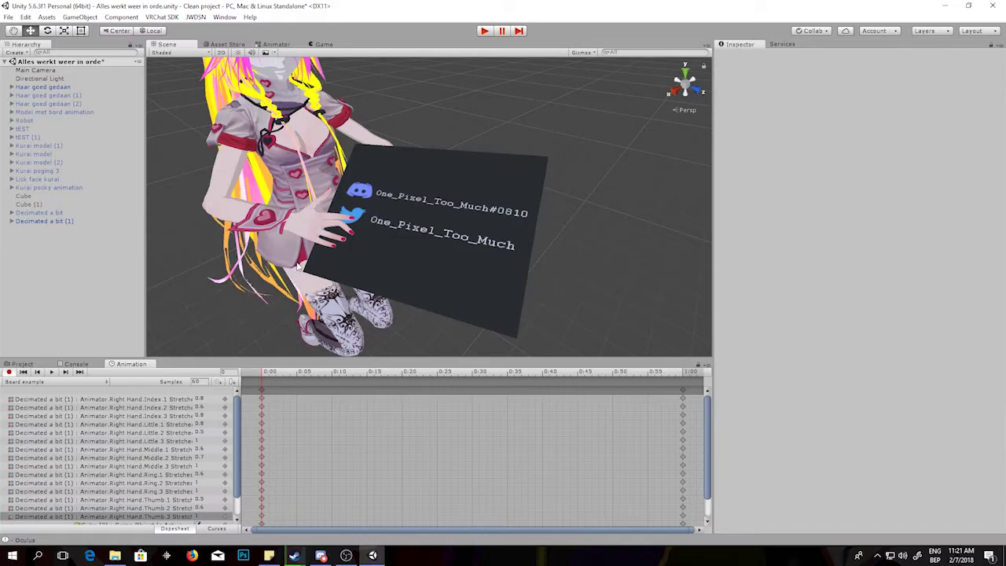
scroll(180, 425, "down", 1)
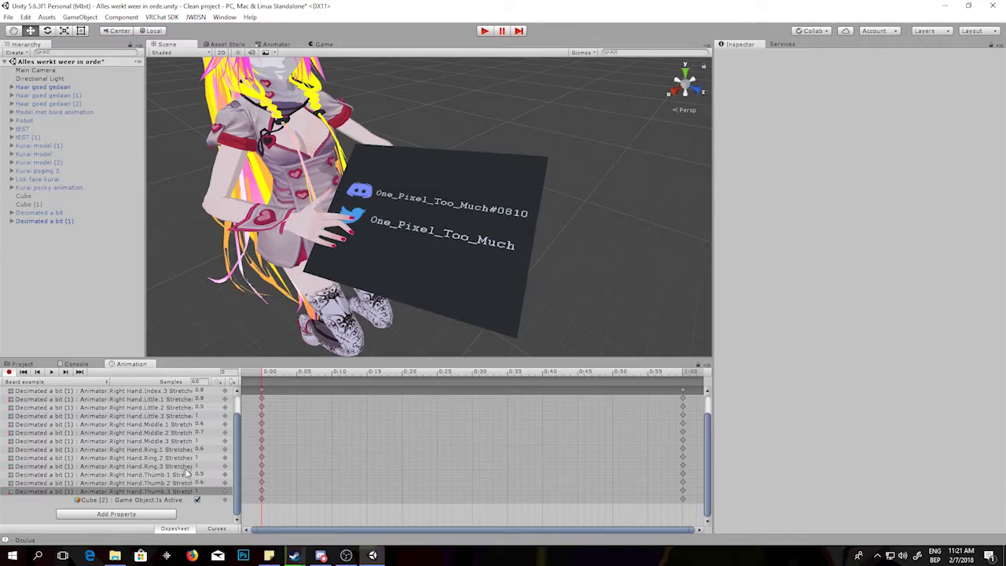
Turn off keyframe recording for the Board example clip
scroll(187, 473, "up", 2)
scroll(187, 473, "down", 2)
scroll(187, 472, "up", 2)
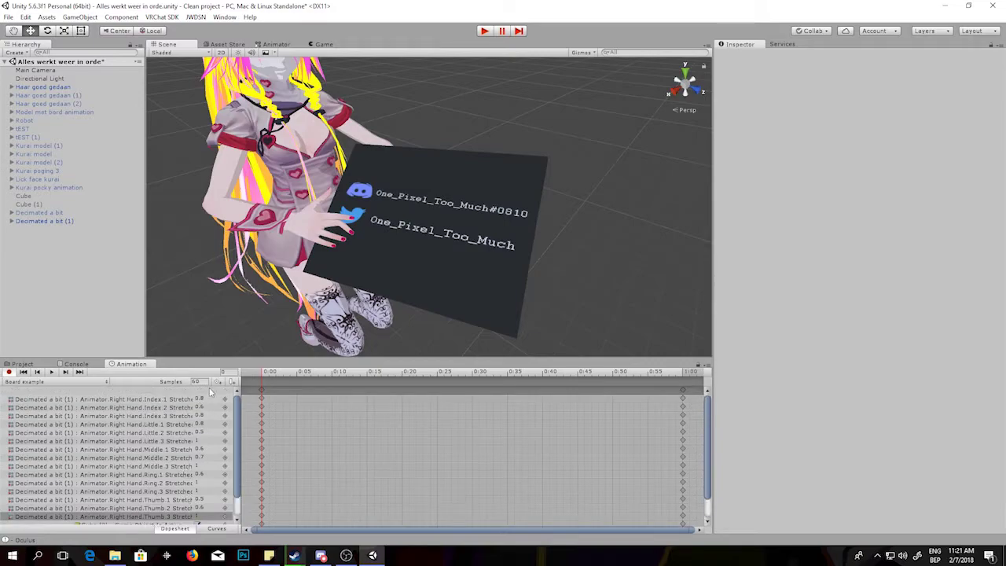
left_click(10, 373)
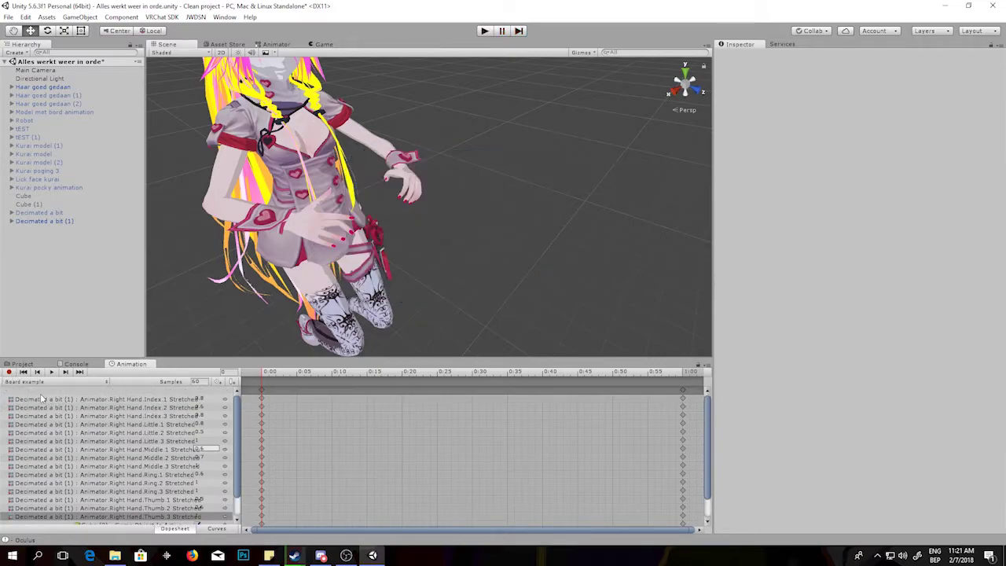
Delete all keyframes at the 1:00 end of the Board example clip
left_click(271, 375)
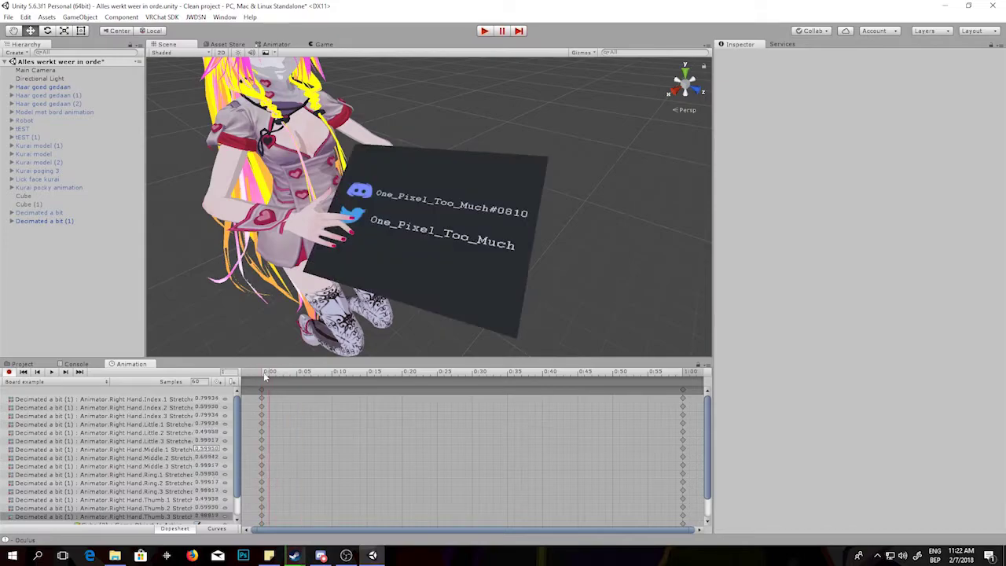
left_click_drag(311, 375, 262, 376)
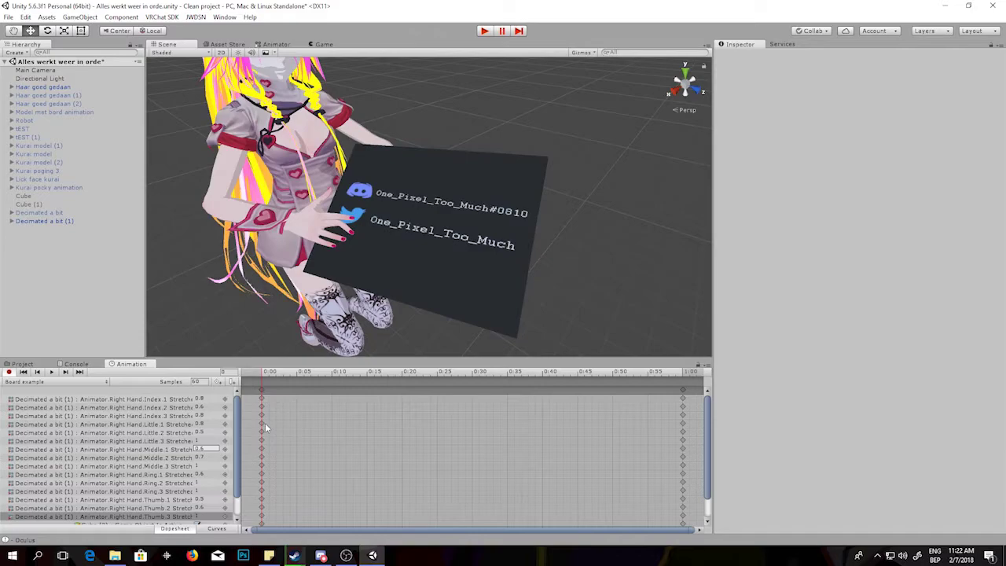
mouse_move(236, 433)
left_mouse_down()
mouse_move(229, 481)
mouse_move(245, 422)
left_mouse_up()
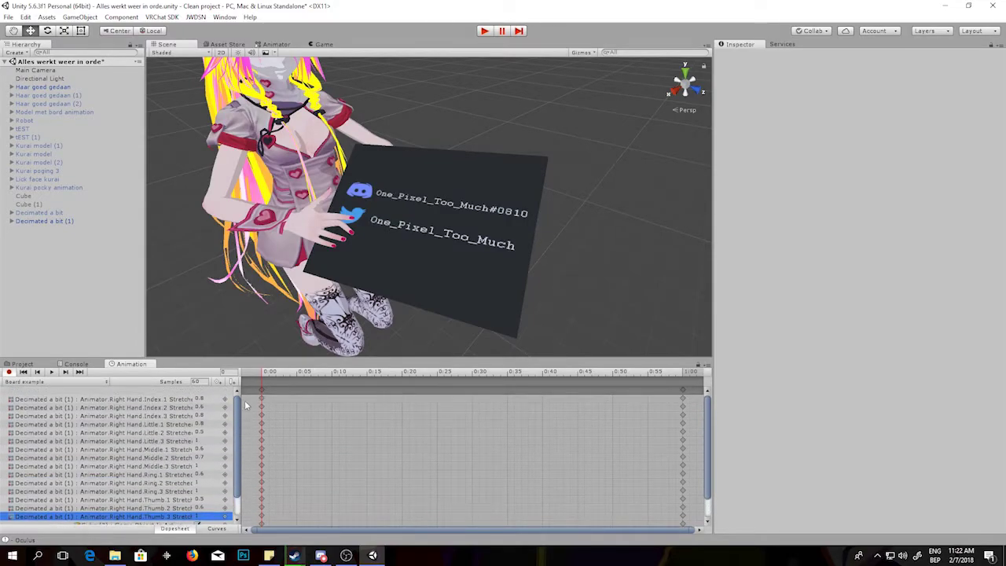
left_click(263, 392)
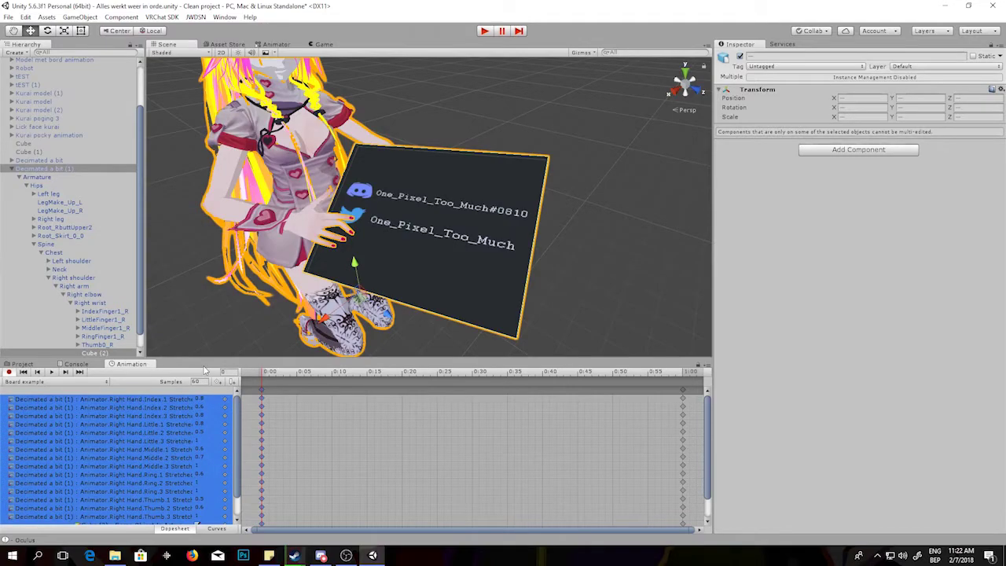
left_click(191, 398)
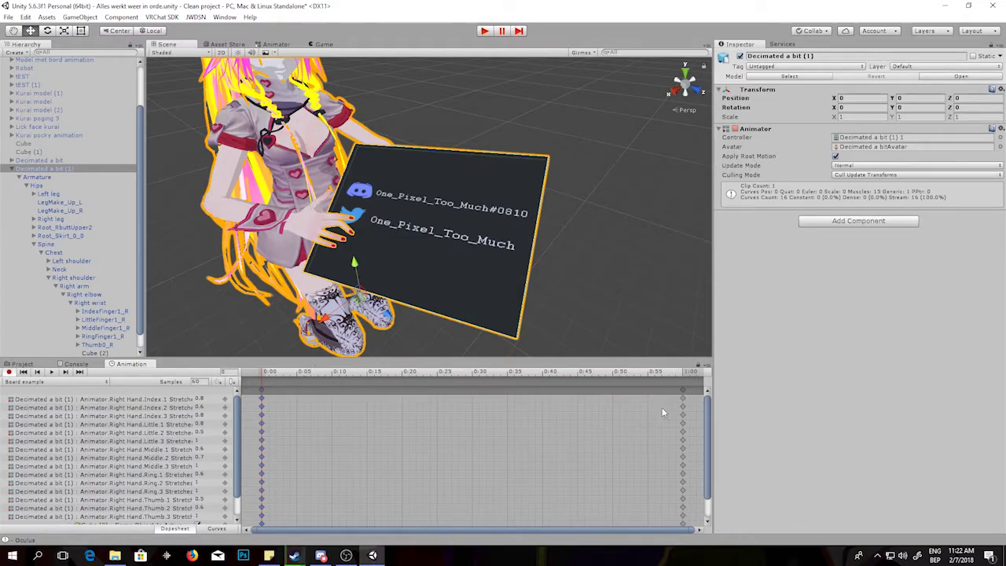
left_click_drag(431, 375, 685, 378)
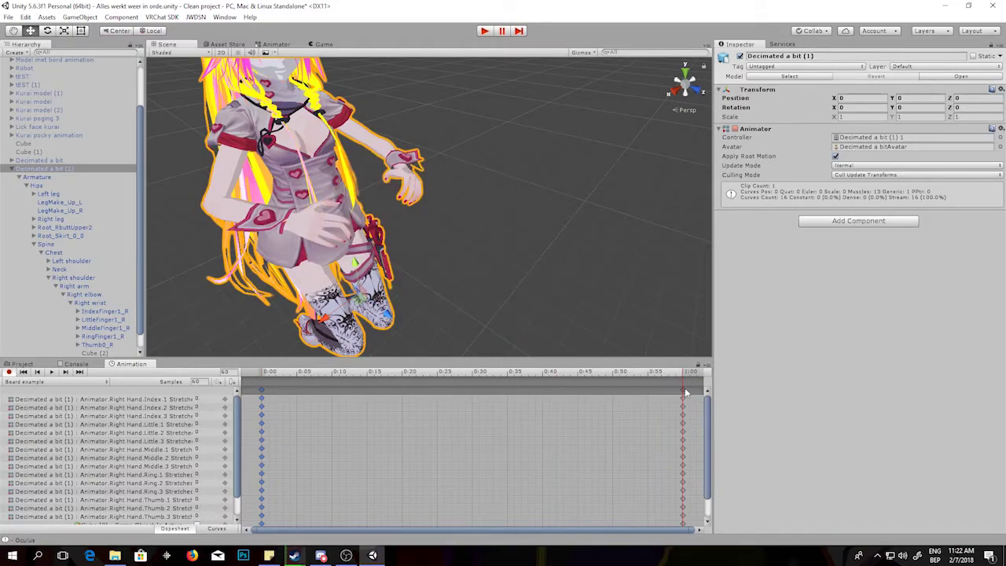
left_click(683, 391)
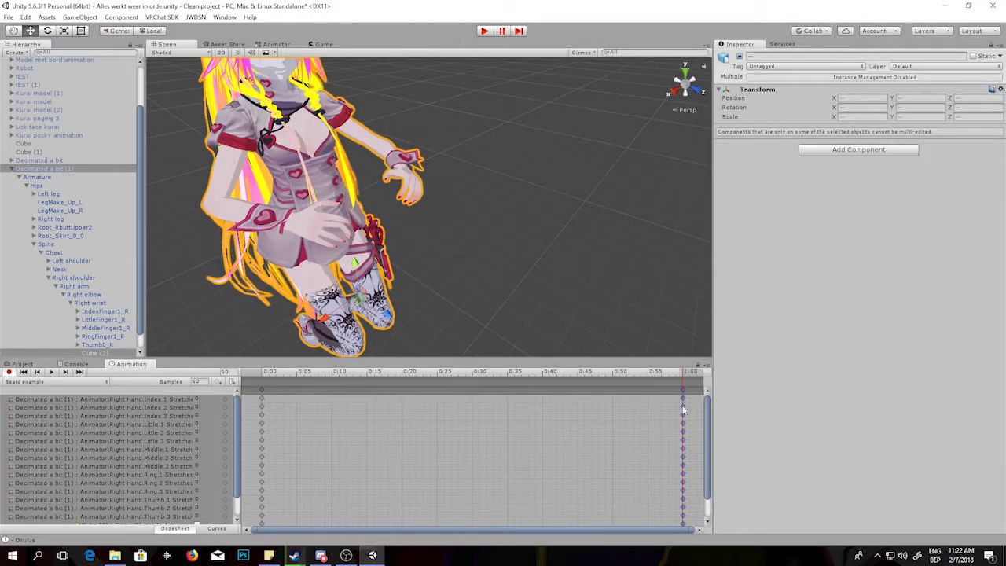
key("Delete")
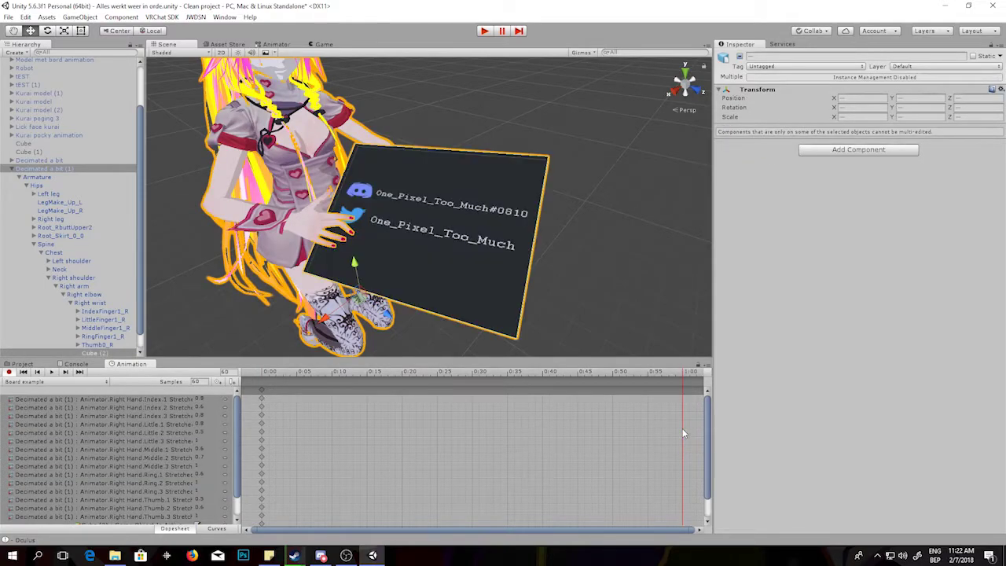
Copy all of the clip's frame 0 keyframes to frame 1
left_click(265, 372)
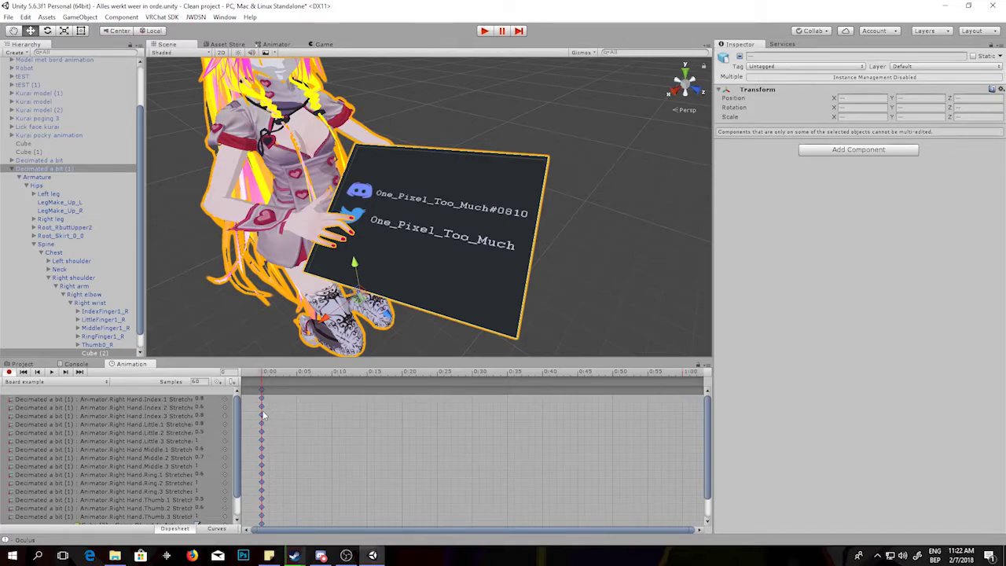
left_click_drag(269, 371, 276, 371)
left_click(262, 372)
left_click(267, 371)
key("ctrl+v")
left_click(263, 377)
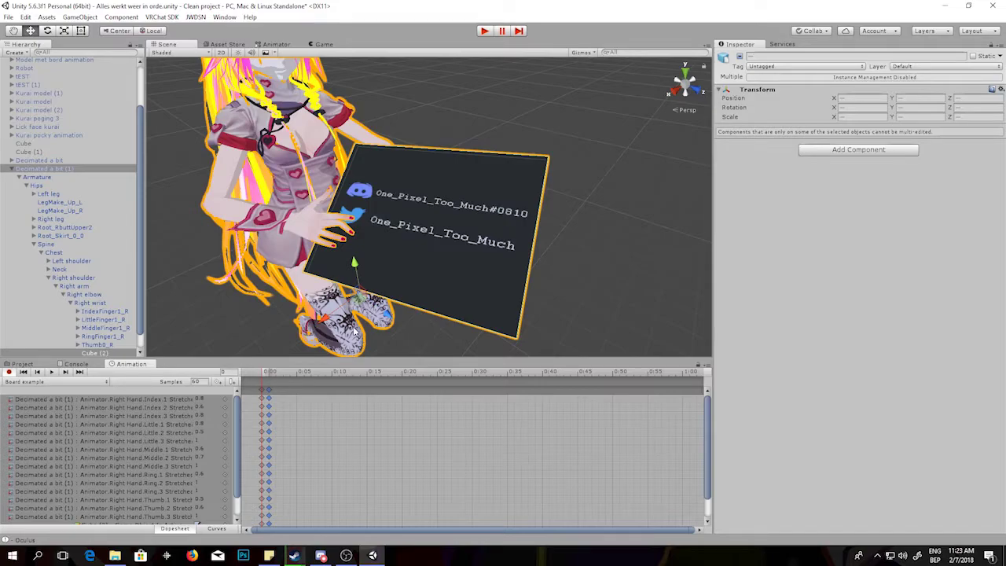
Examine the whole avatar holding the Discord board from the front and from farther away
scroll(369, 326, "down", 3)
right_click_drag(532, 283, 464, 261)
scroll(510, 270, "down", 3)
middle_click_drag(511, 271, 497, 265)
right_click_drag(550, 283, 503, 269)
middle_click_drag(535, 281, 462, 252)
scroll(461, 253, "down", 2)
scroll(461, 253, "up", 1)
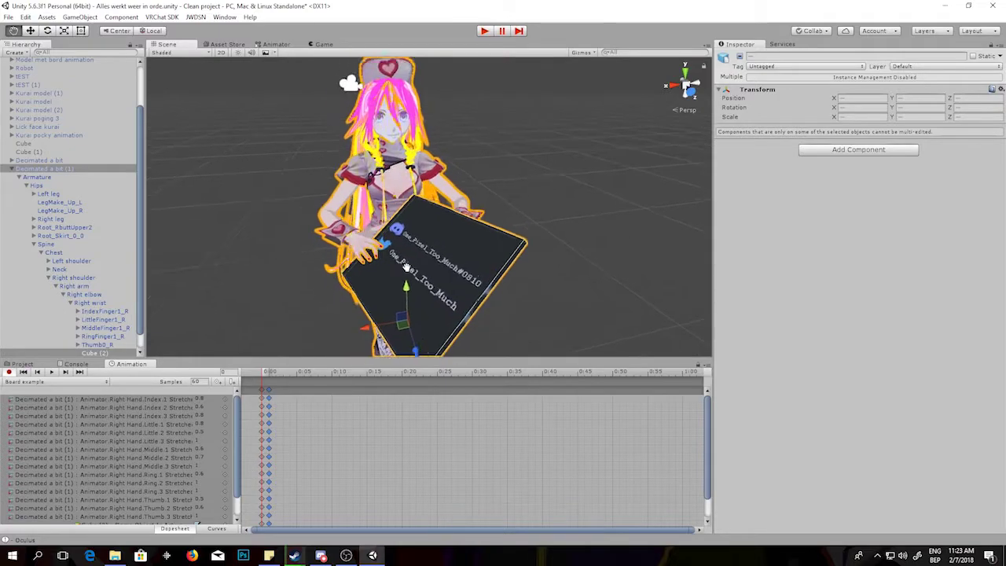
left_click(526, 283)
Deactivate the Decimated a bit (1) copy that holds the board and activate the original Decimated a bit avatar
left_click(22, 364)
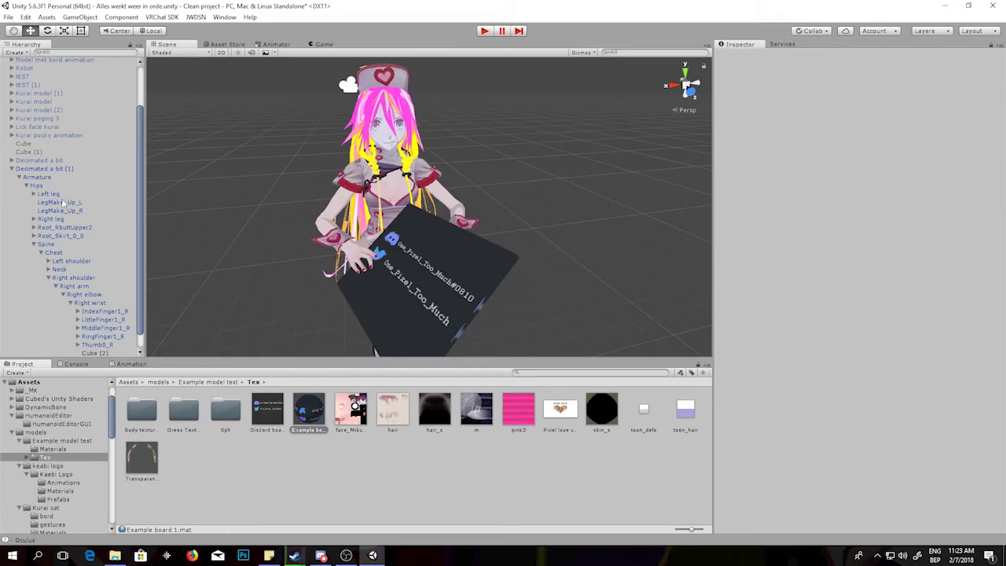
left_click(47, 169)
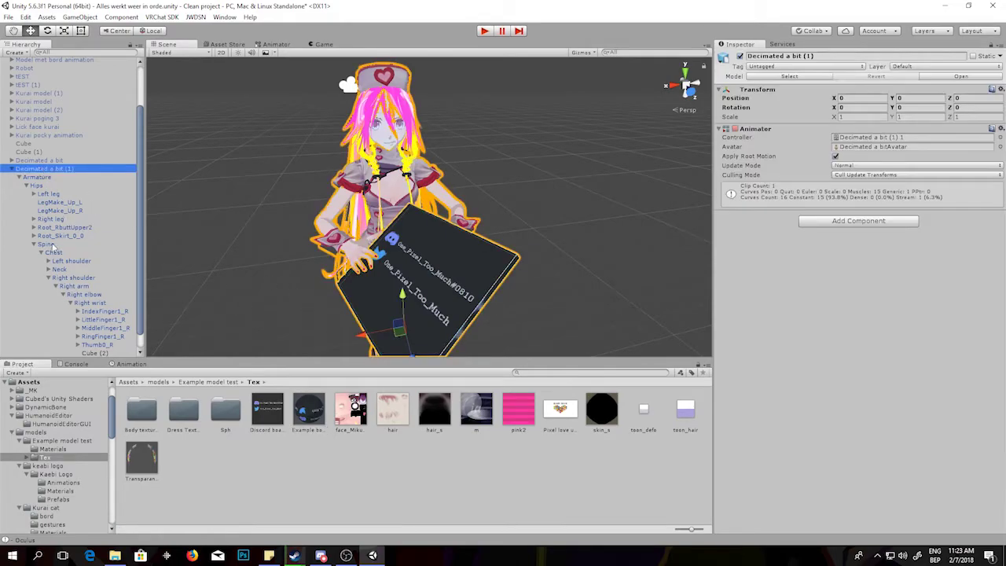
left_click(11, 169)
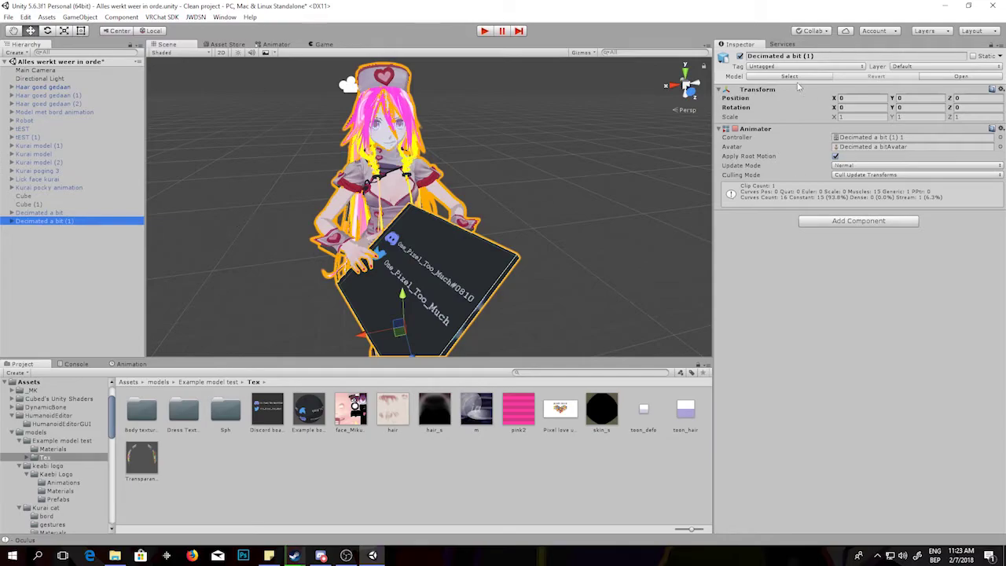
left_click(739, 56)
left_click(49, 212)
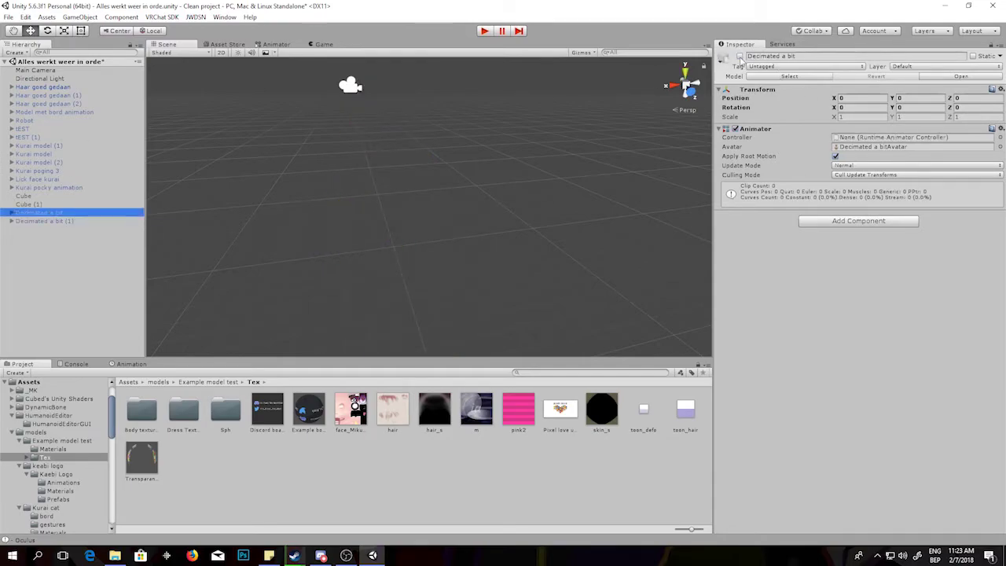
left_click(739, 57)
scroll(458, 171, "down", 5)
left_click_drag(478, 183, 514, 231, "alt")
scroll(98, 441, "up", 2)
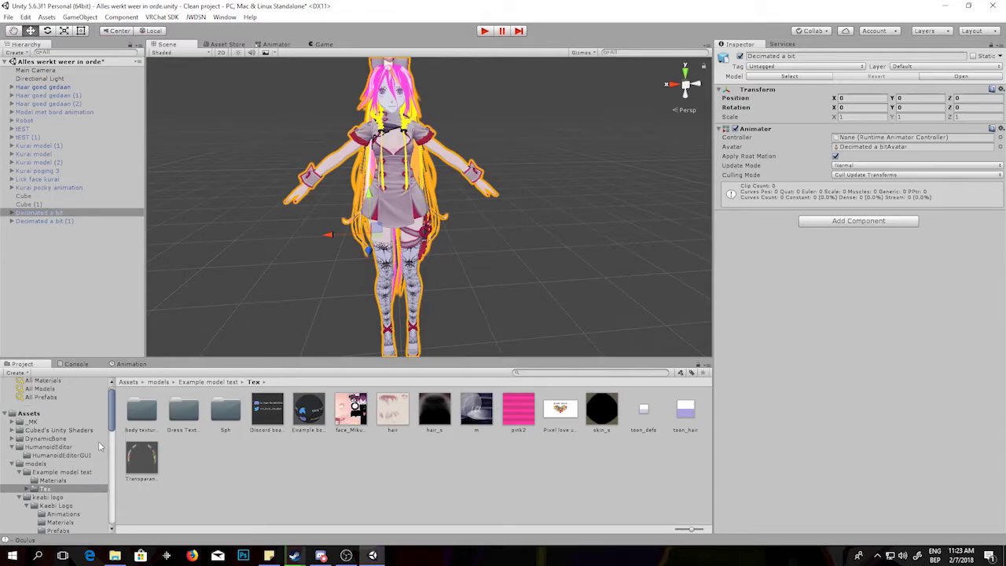
Open the project's VRCSDK/Examples/Sample Assets/Animation folder
left_click(128, 382)
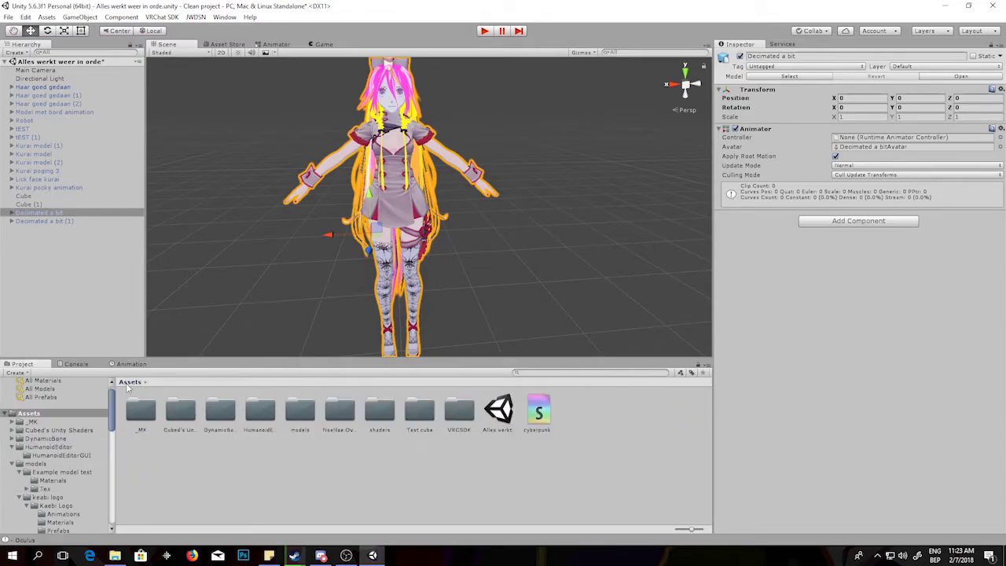
left_click(339, 477)
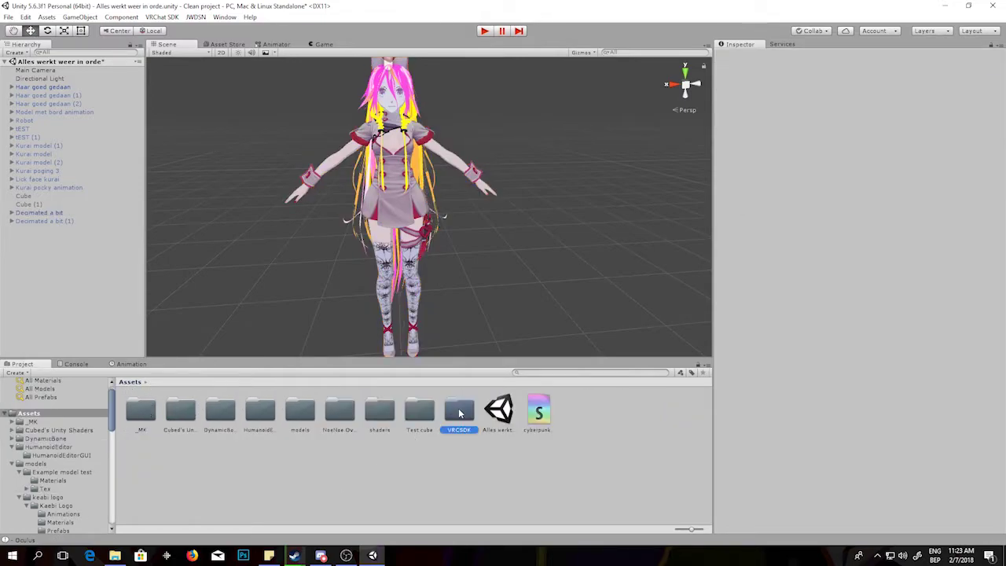
double_click(459, 410)
left_click(138, 383)
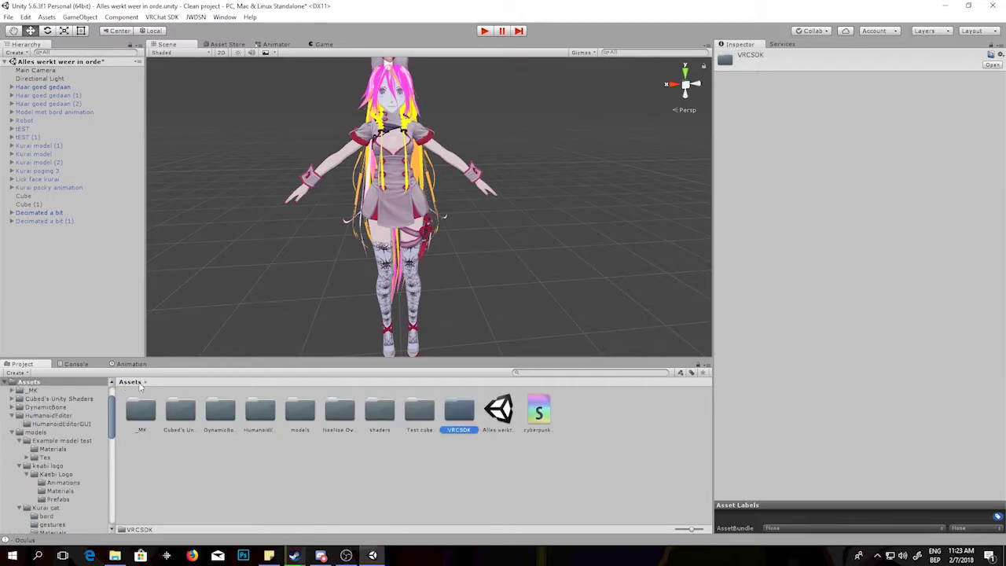
double_click(446, 429)
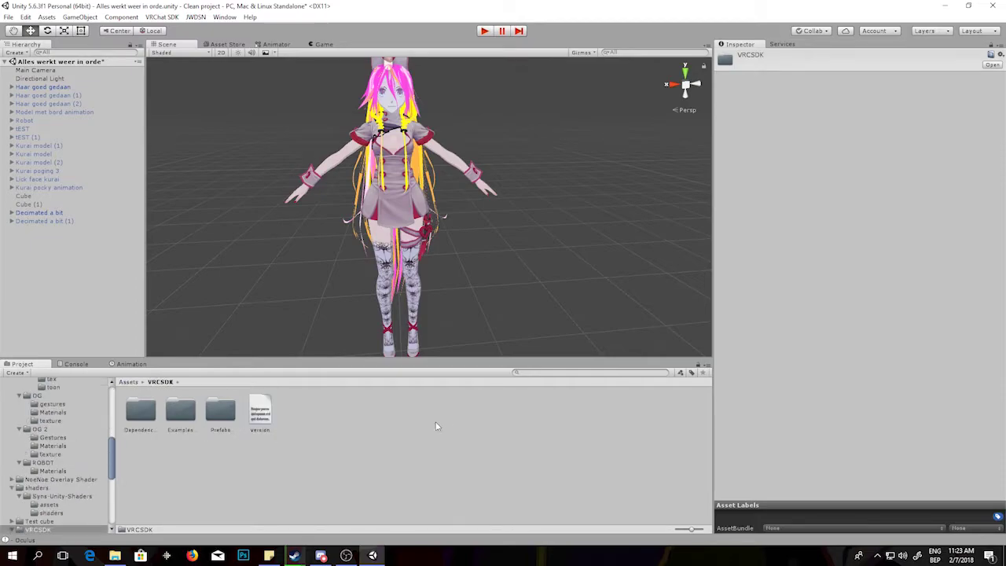
double_click(179, 424)
left_click(145, 424)
double_click(143, 417)
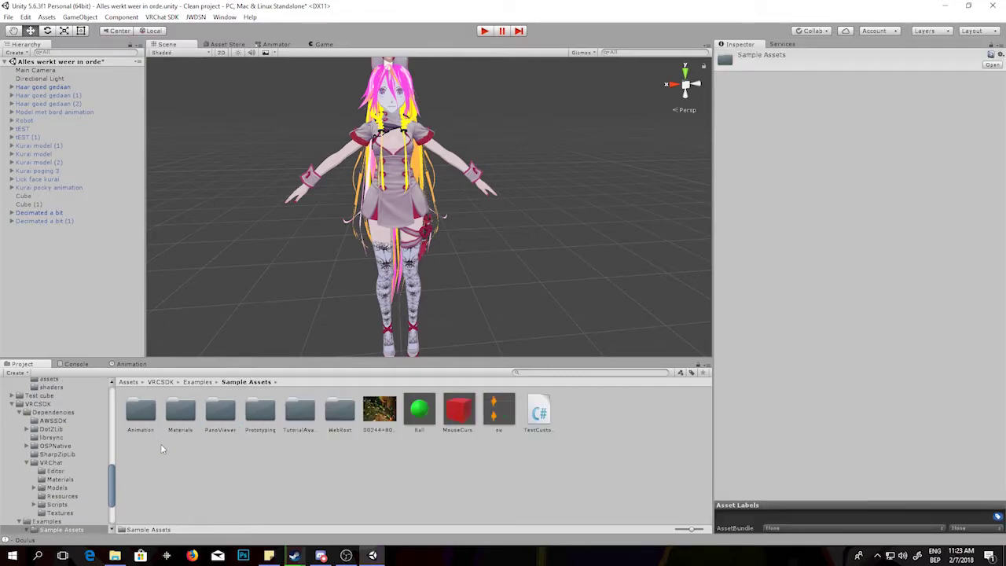
double_click(144, 412)
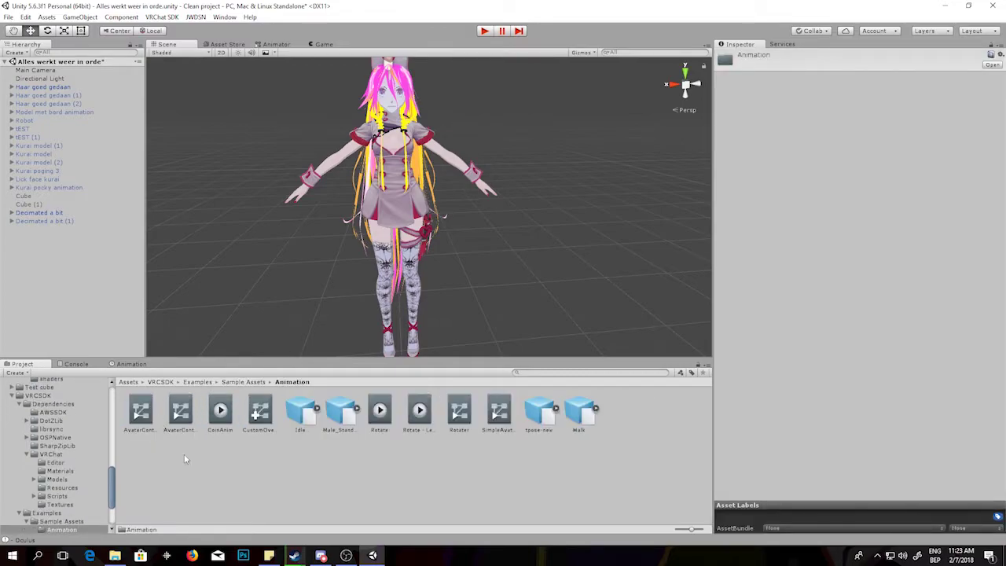
Duplicate the CustomOverrideEmpty override controller
left_click(176, 448)
left_click(180, 411)
left_click(260, 410)
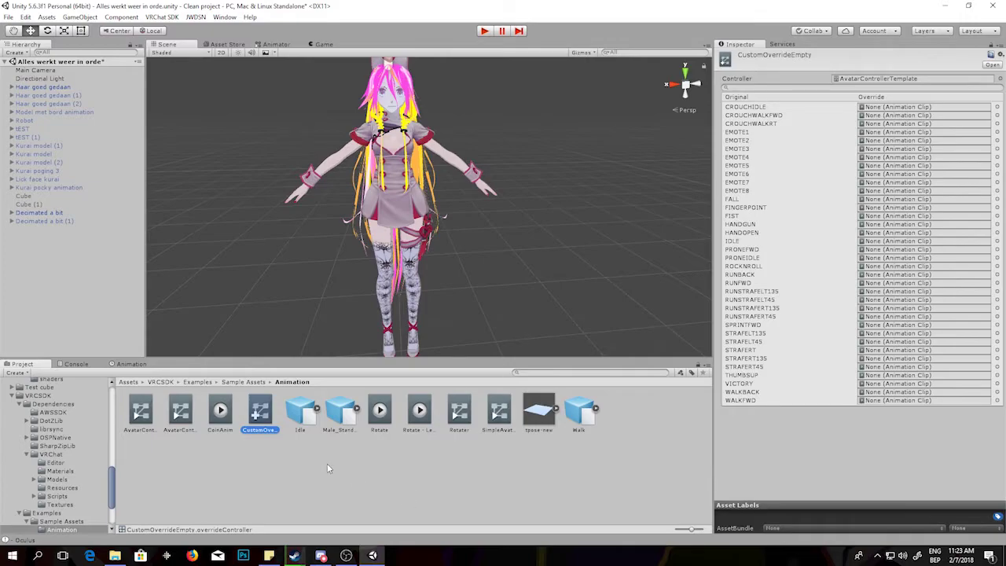
key("ctrl+d")
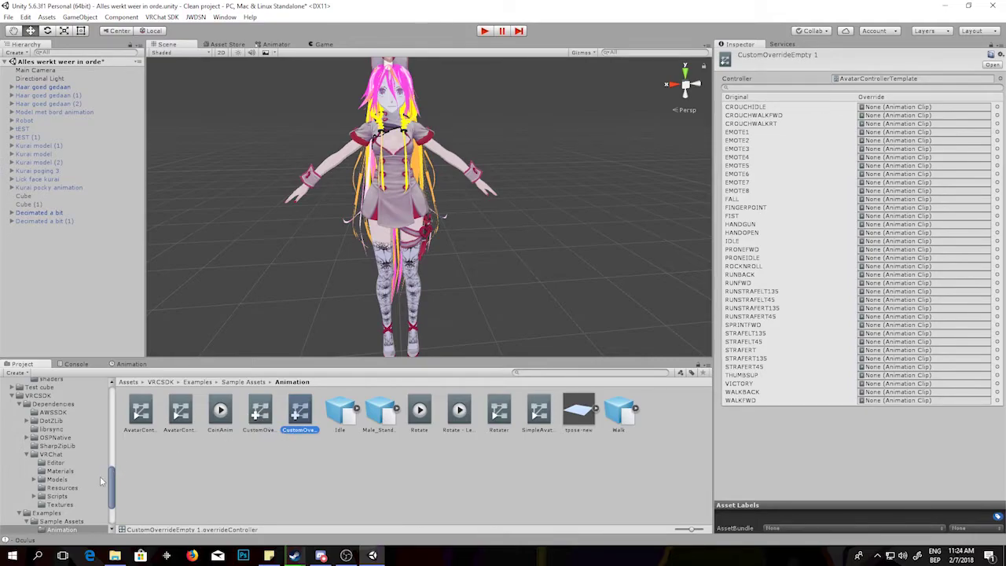
Move the duplicated CustomOverrideEmpty 1 controller into the Example model test folder under models
scroll(106, 482, "up", 2)
scroll(105, 482, "down", 4)
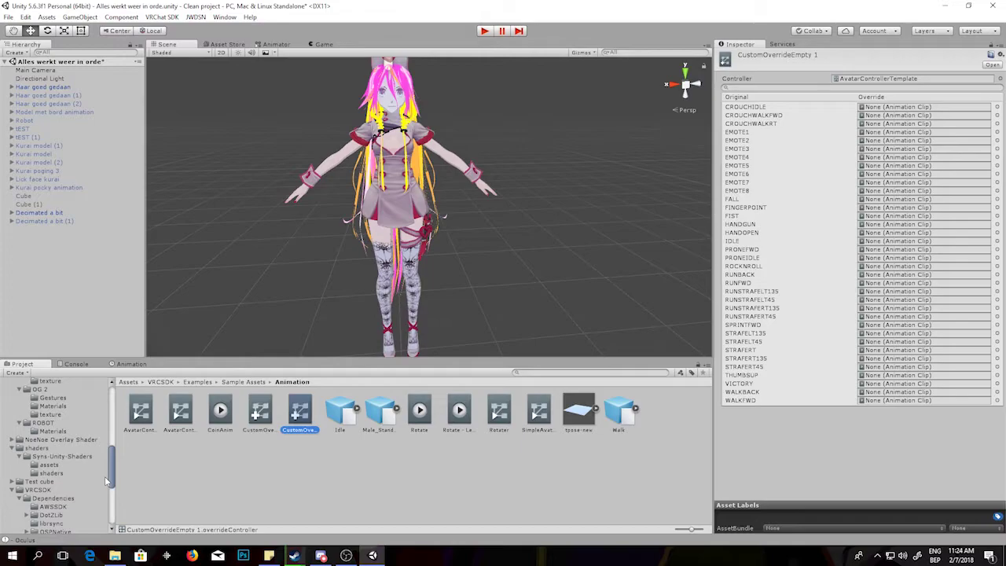
scroll(105, 476, "up", 4)
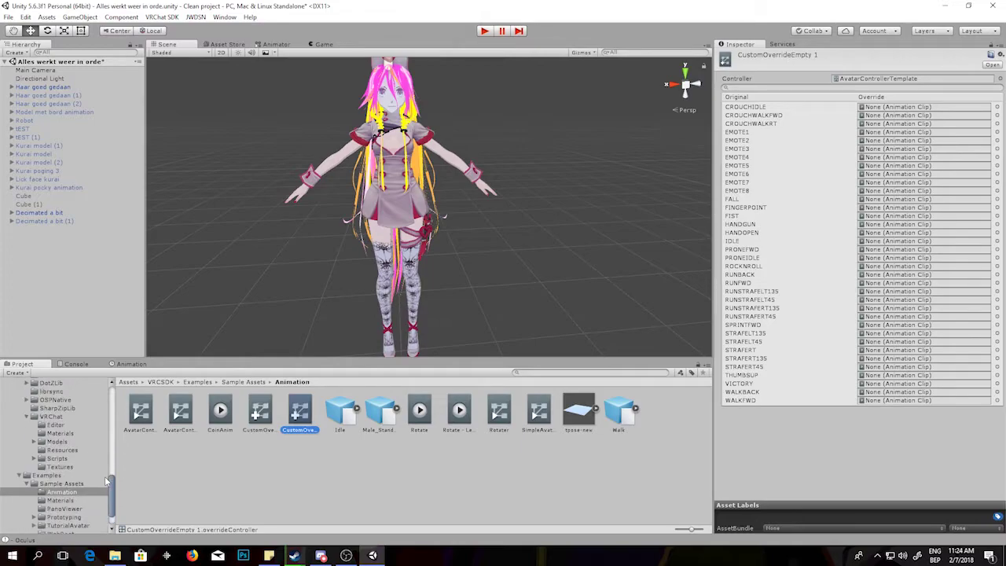
scroll(107, 481, "down", 2)
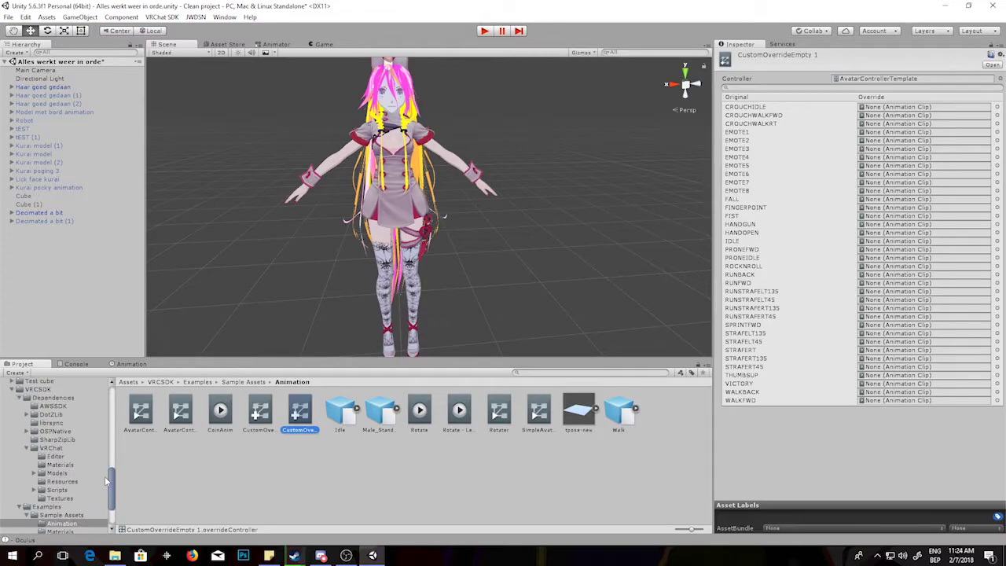
scroll(106, 481, "up", 2)
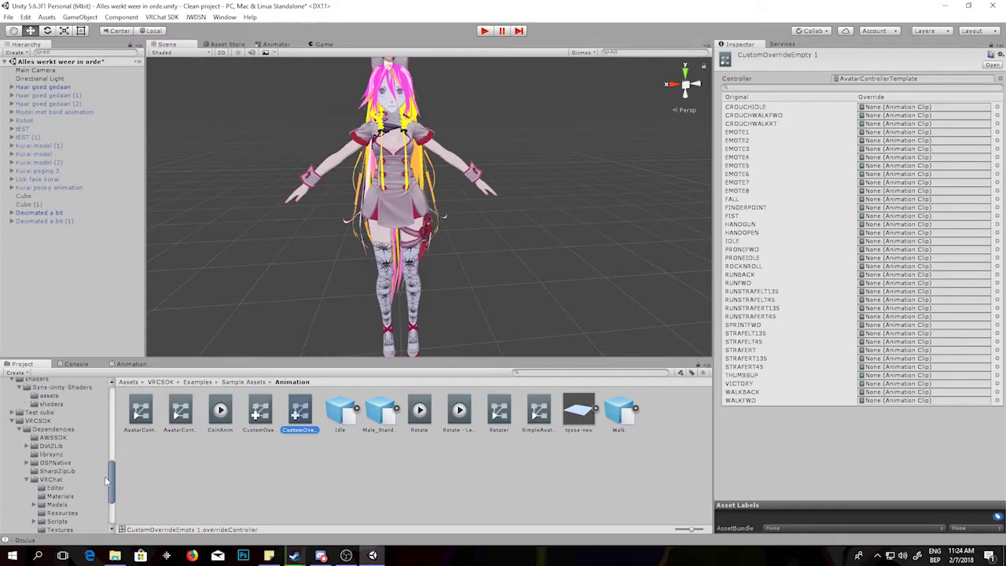
scroll(106, 481, "up", 7)
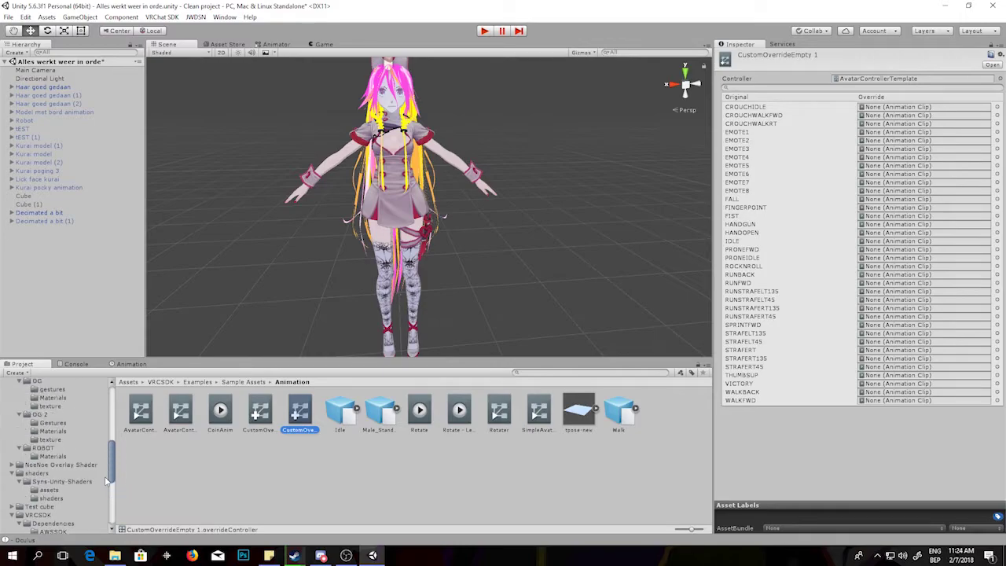
scroll(105, 481, "up", 8)
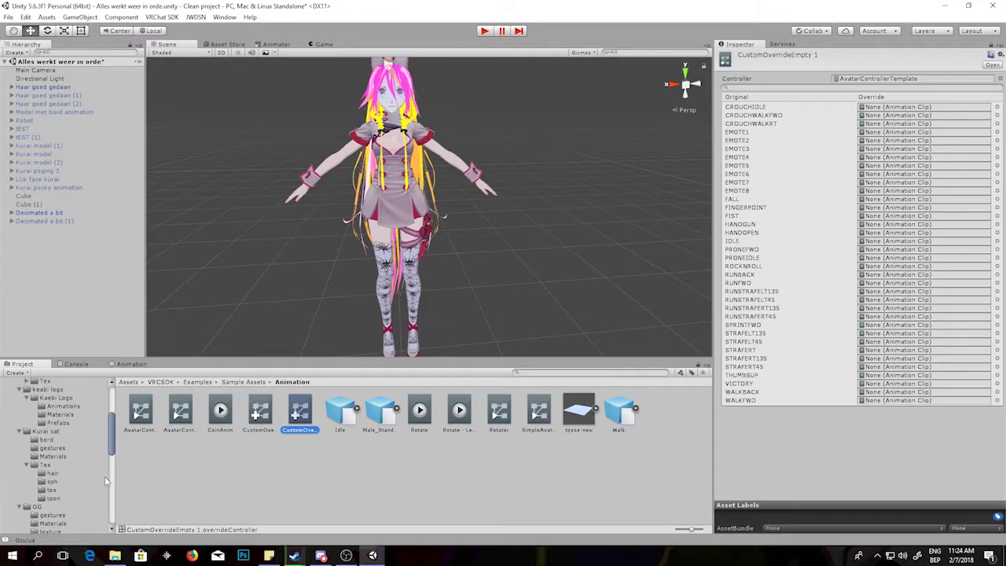
scroll(106, 482, "up", 2)
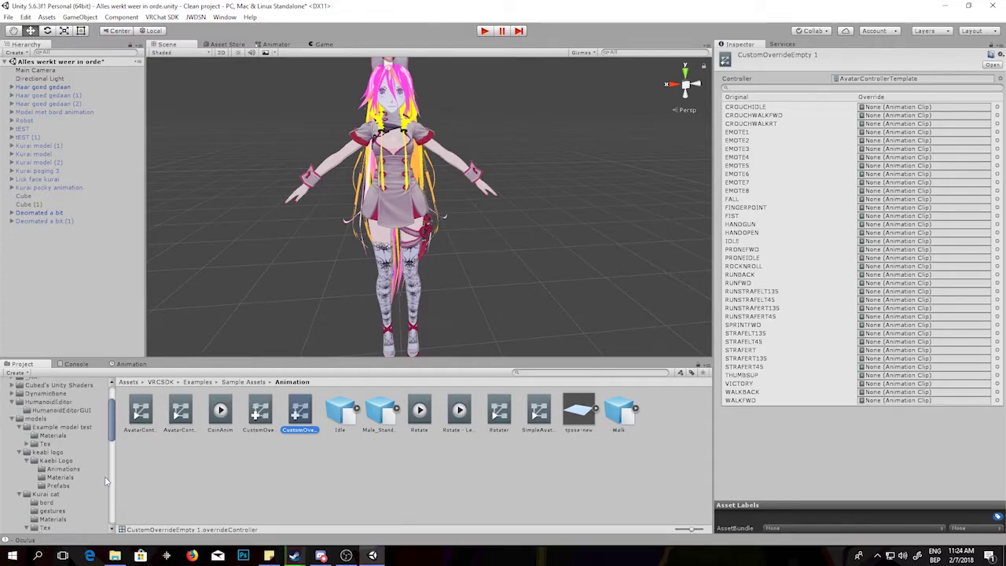
left_click_drag(309, 423, 99, 428)
Open the Example model test folder inside models and select the CustomOverrideEmpty 1 controller there
scroll(74, 432, "up", 10)
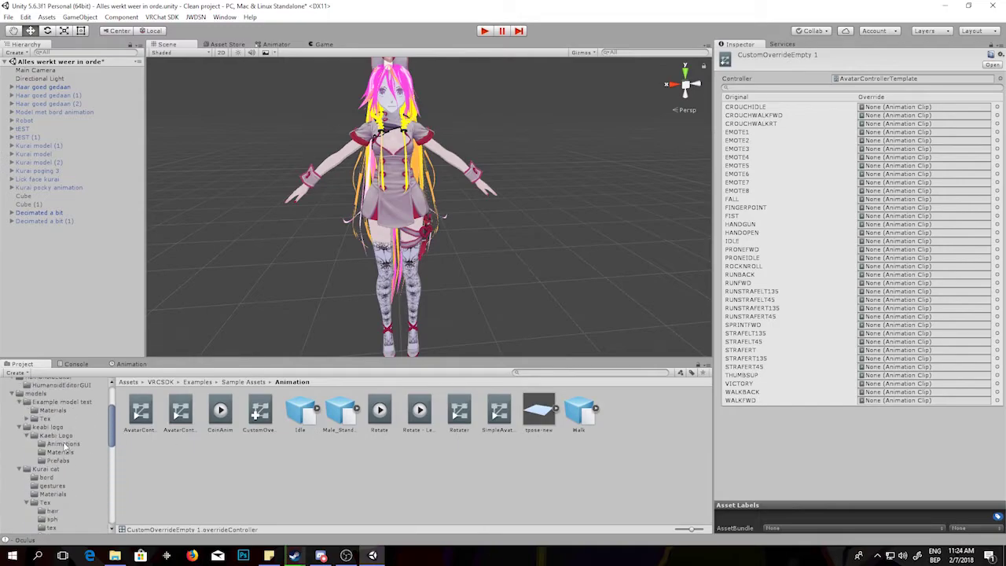
scroll(52, 470, "up", 2)
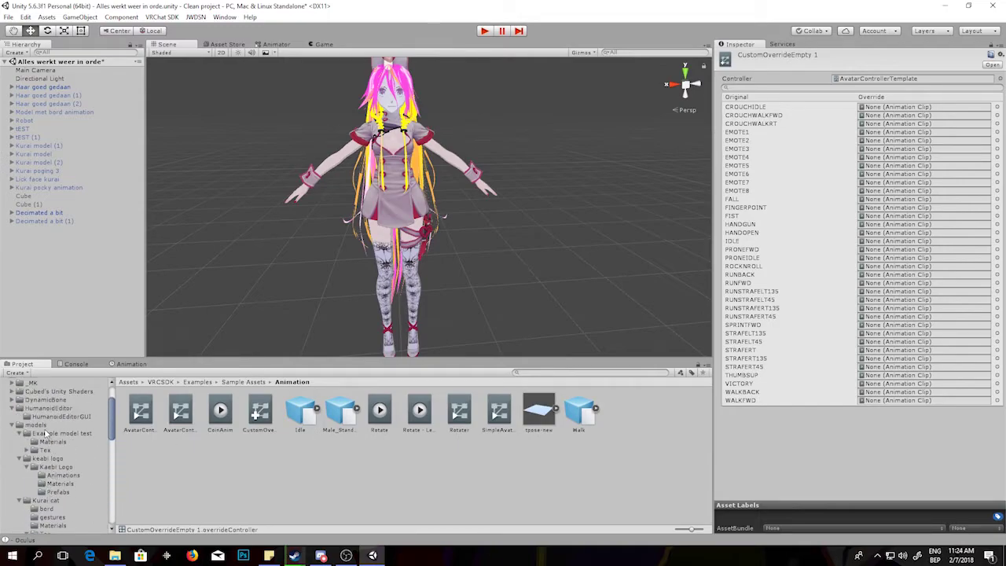
left_click(35, 425)
left_click_drag(387, 419, 147, 425)
double_click(148, 426)
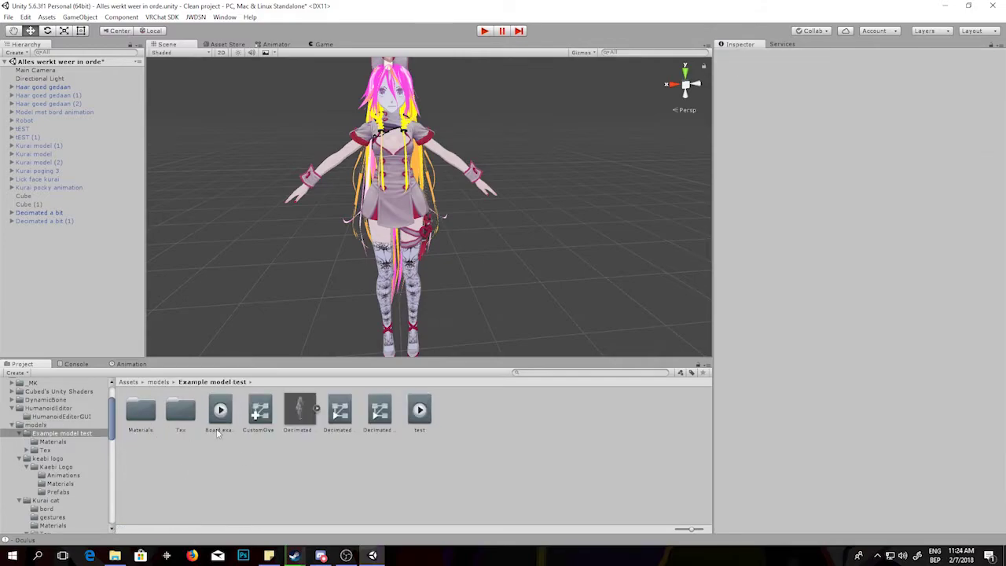
left_click(259, 411)
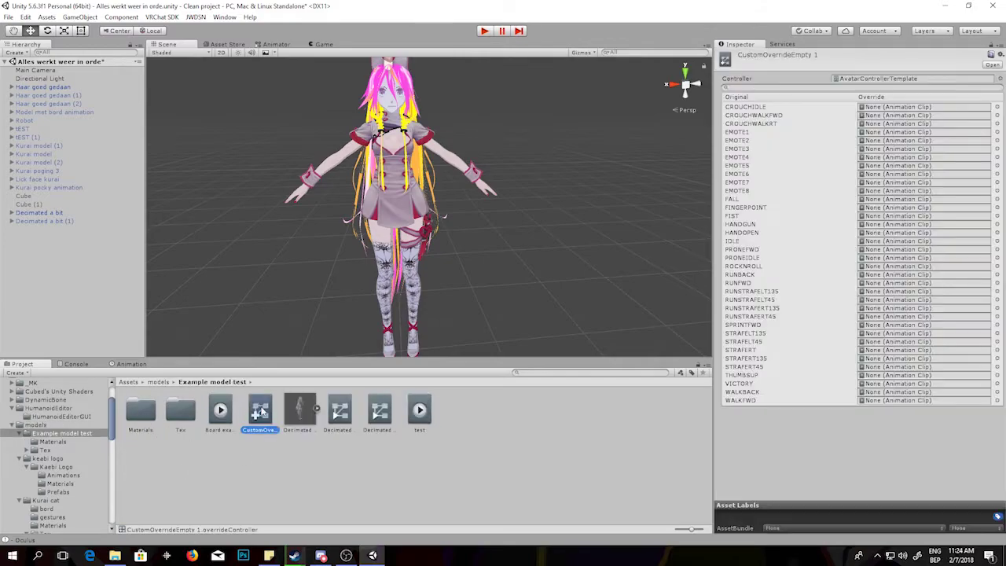
Turn off Loop Time for the Board example animation clip
left_click(307, 439)
left_click(219, 435)
left_click(228, 463)
left_click(233, 428)
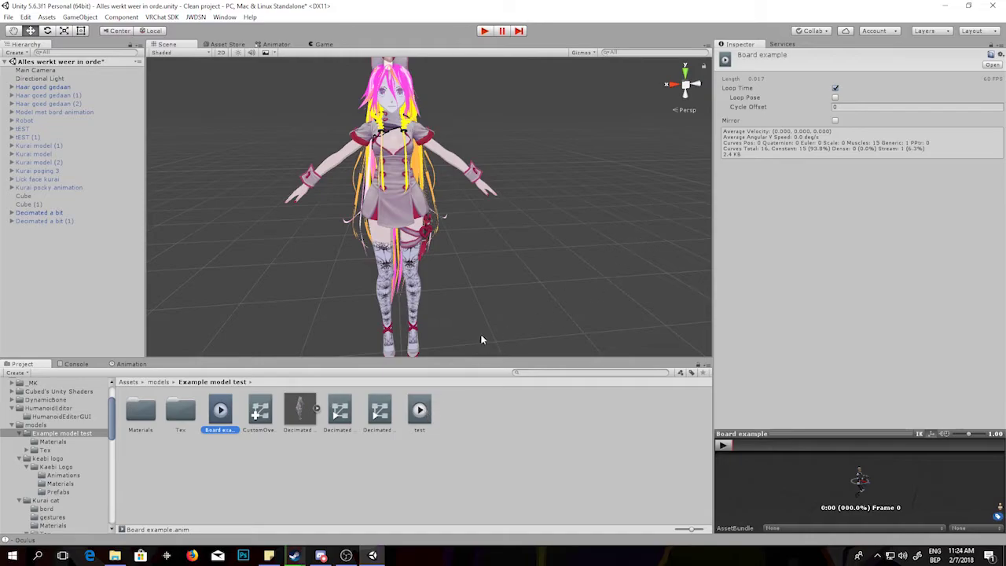
left_click(198, 479)
left_click(217, 414)
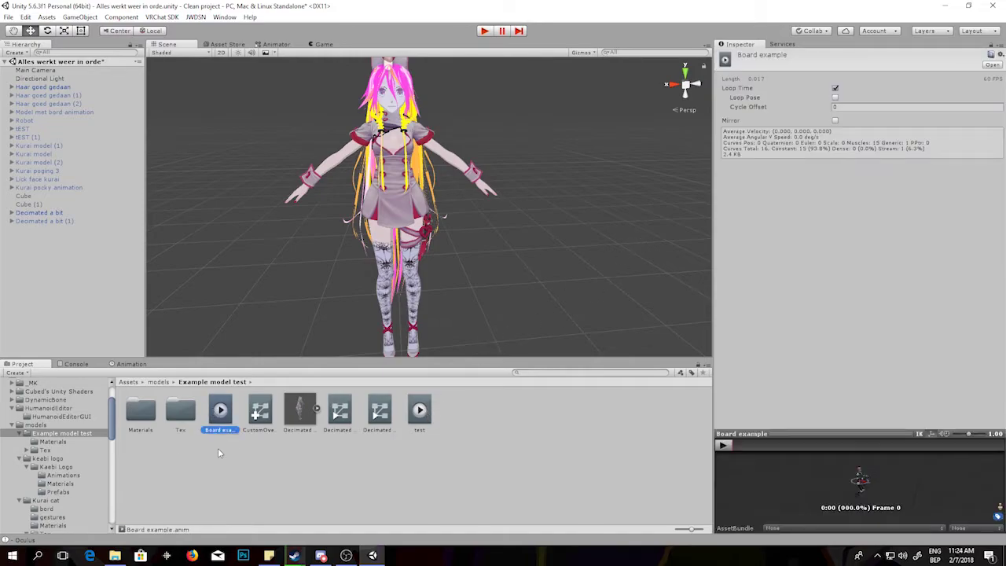
left_click(835, 89)
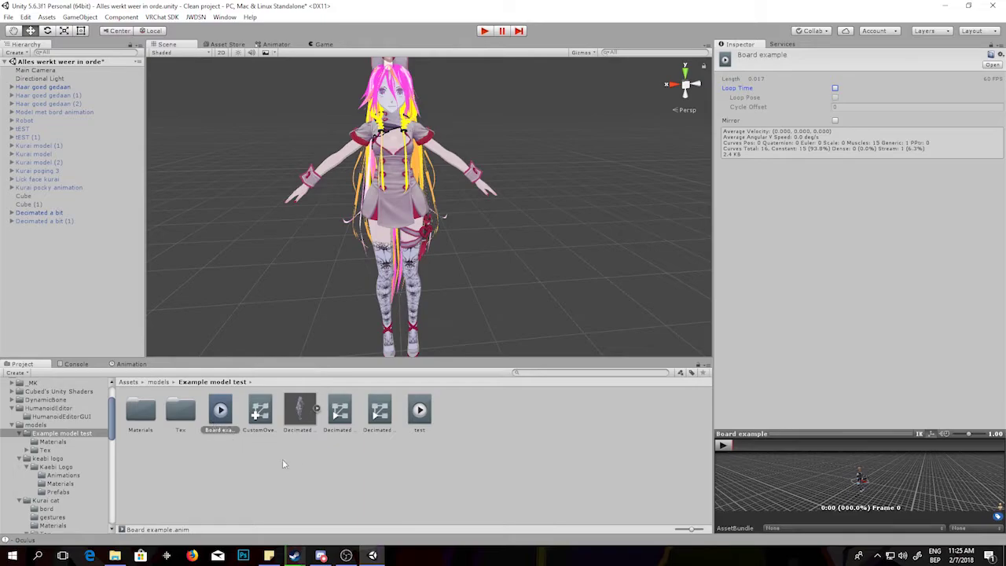
Assign the Board example clip to the ROCKNROLL override in the CustomOverrideEmpty 1 controller
left_click(268, 422)
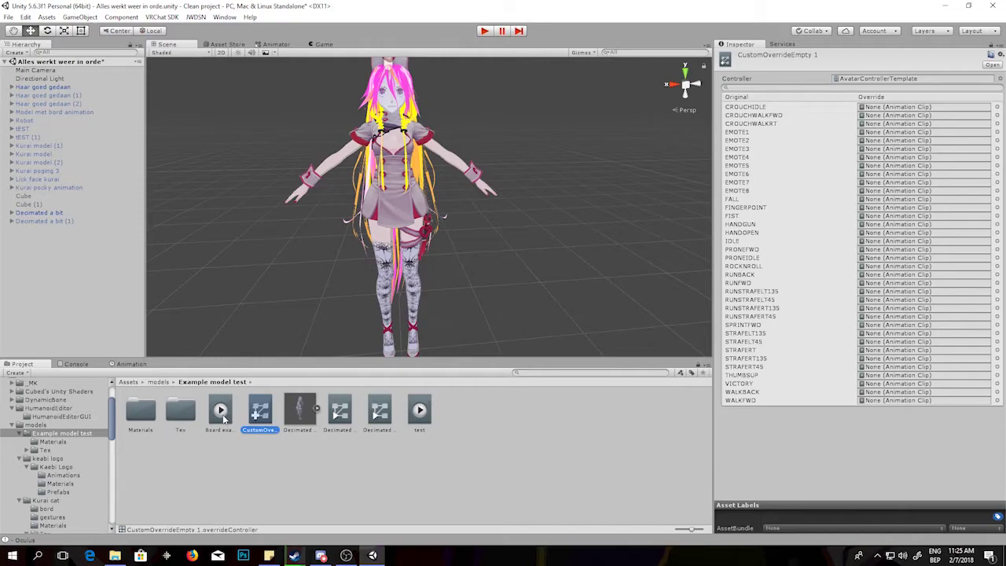
left_click_drag(223, 414, 868, 272)
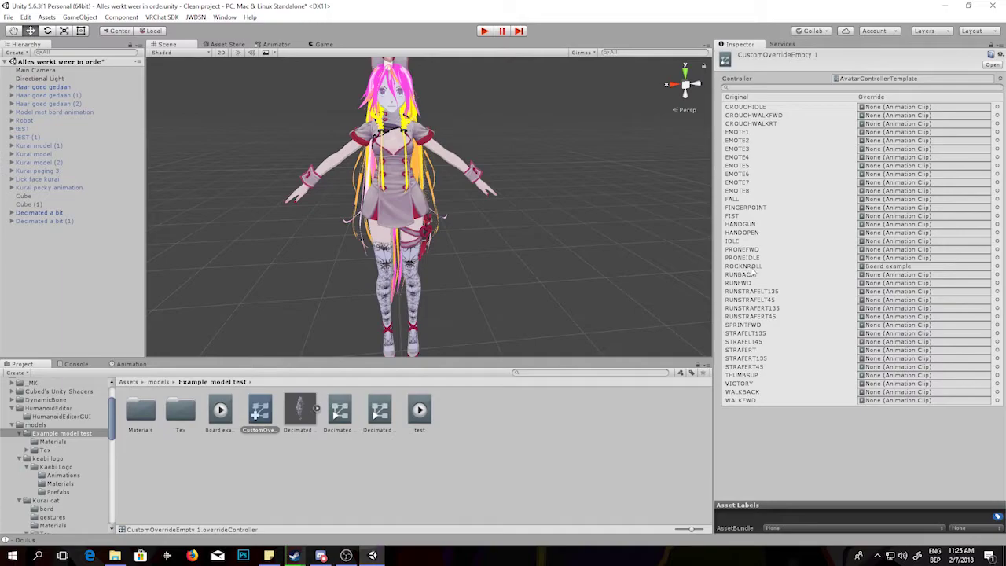
left_click(280, 429)
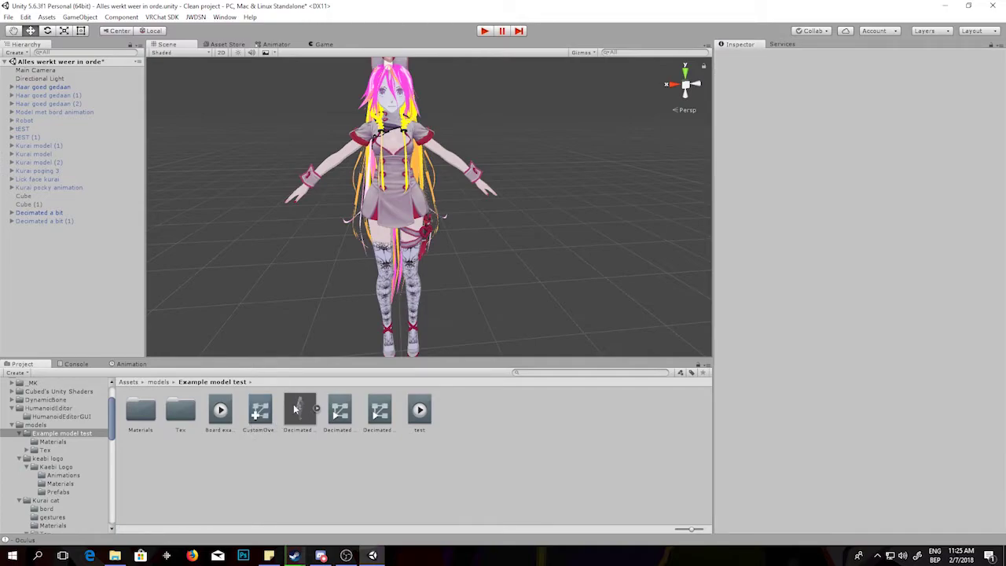
Add a VRC_Avatar Descriptor component to the Decimated a bit avatar
left_click(422, 210)
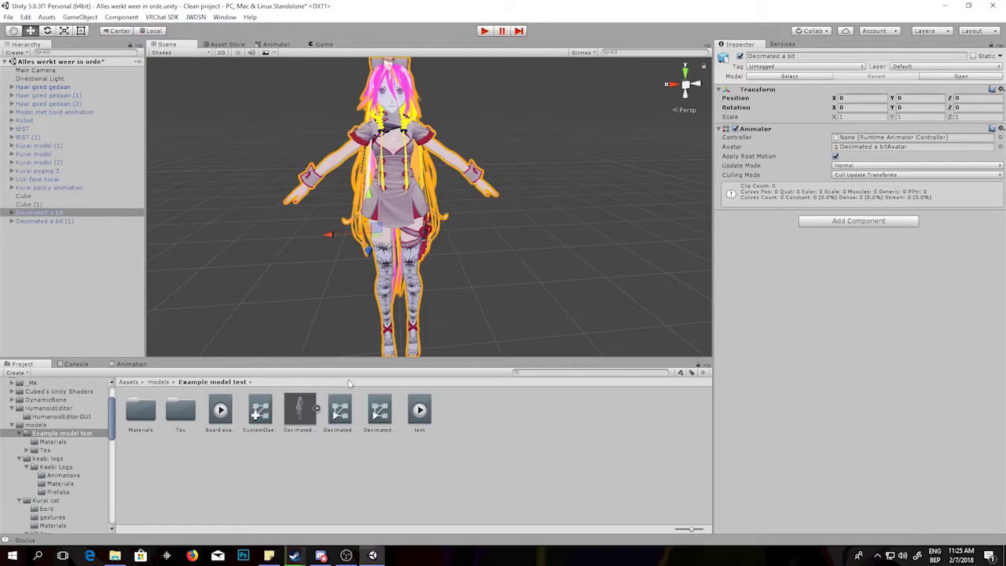
left_click(843, 223)
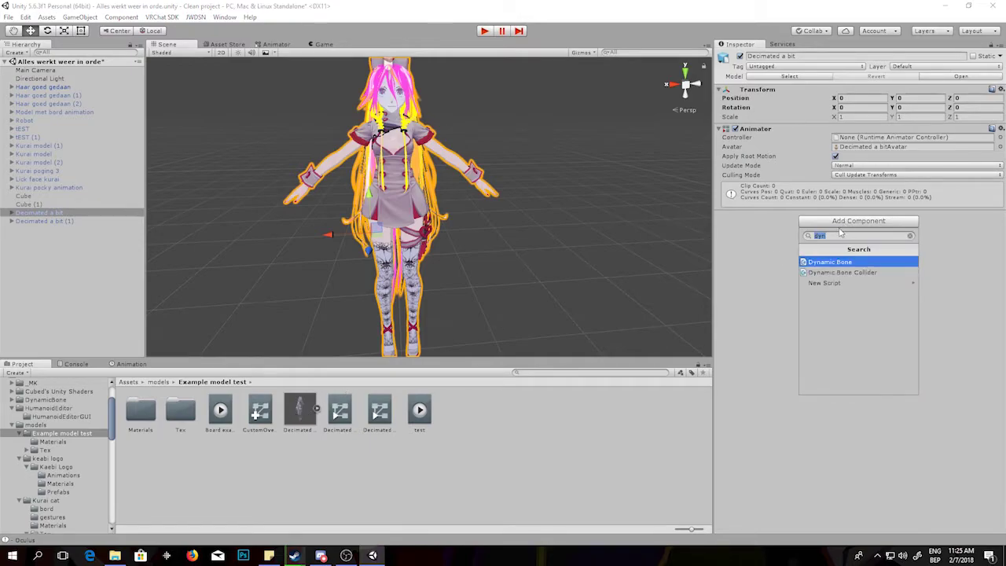
type("vrcvr")
key("BackSpace")
key("BackSpace")
key("BackSpace")
type("a bitAvatar")
key("Return")
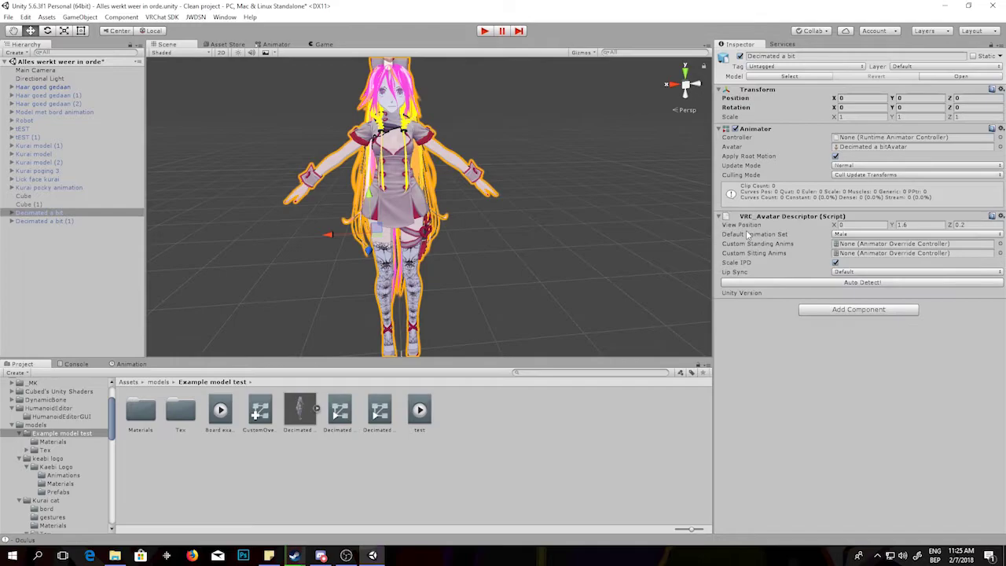
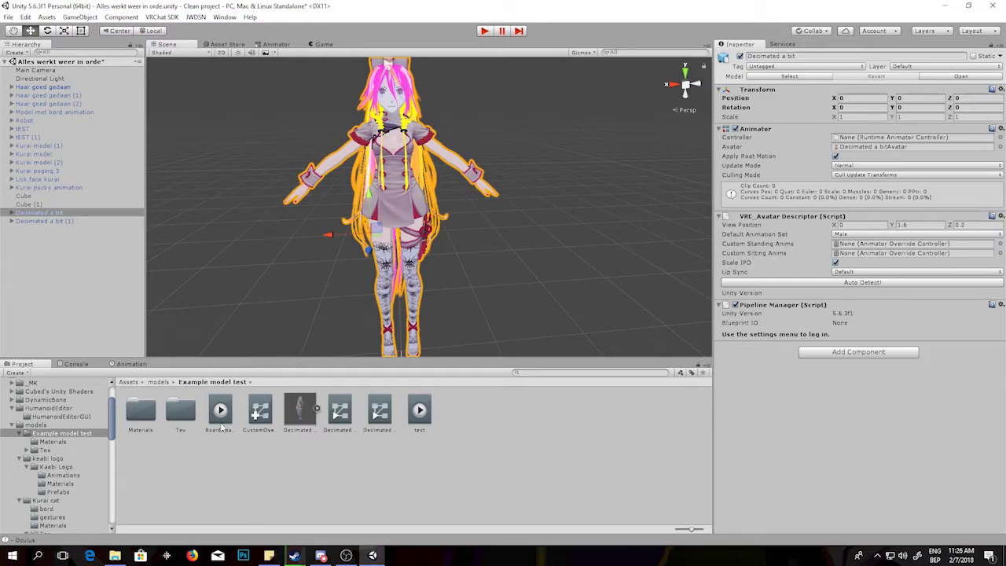
Assign CustomOverrideEmpty 1 as both the Custom Standing Anims and Custom Sitting Anims of the Decimated a bit avatar
left_click(260, 413)
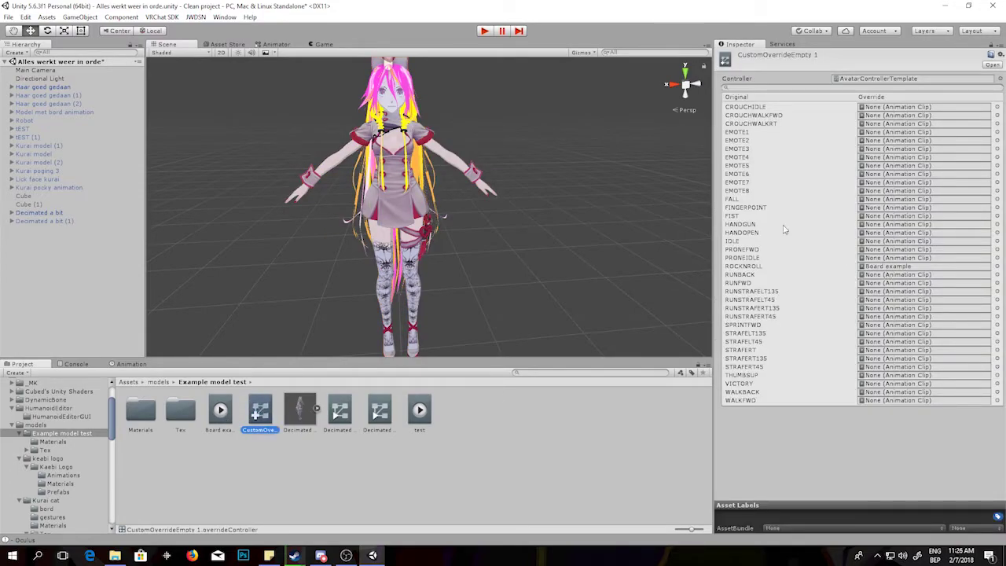
left_click(396, 186)
left_click_drag(260, 408, 858, 245)
left_click_drag(713, 393, 856, 258)
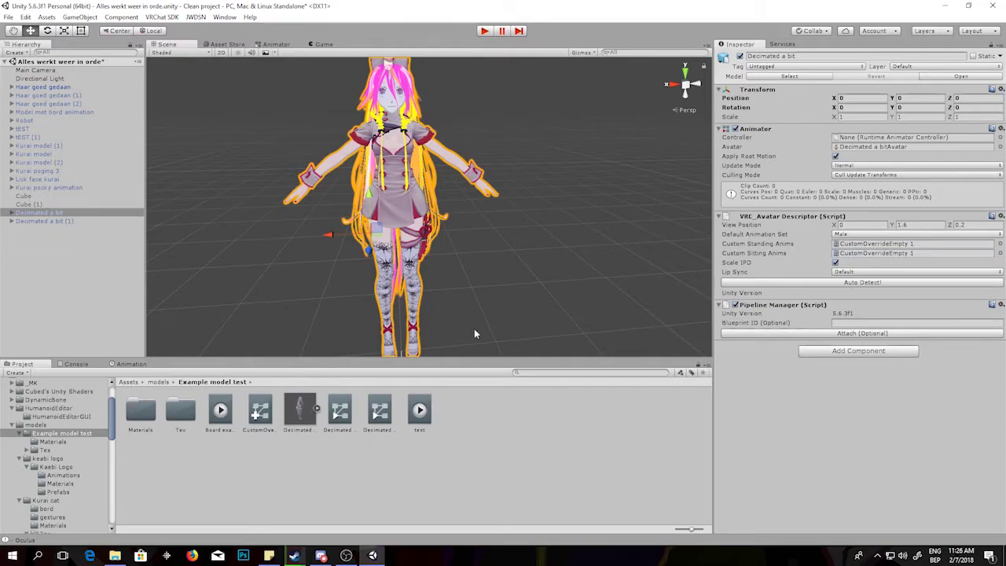
left_click(258, 412)
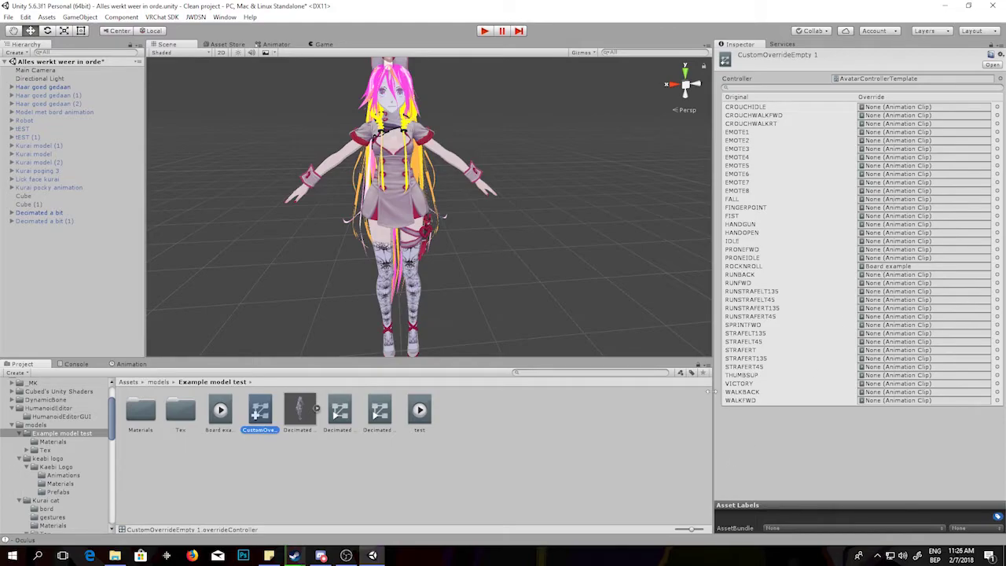
left_click(317, 305)
Duplicate the Decimated a bit avatar and deactivate the original
left_click(24, 214)
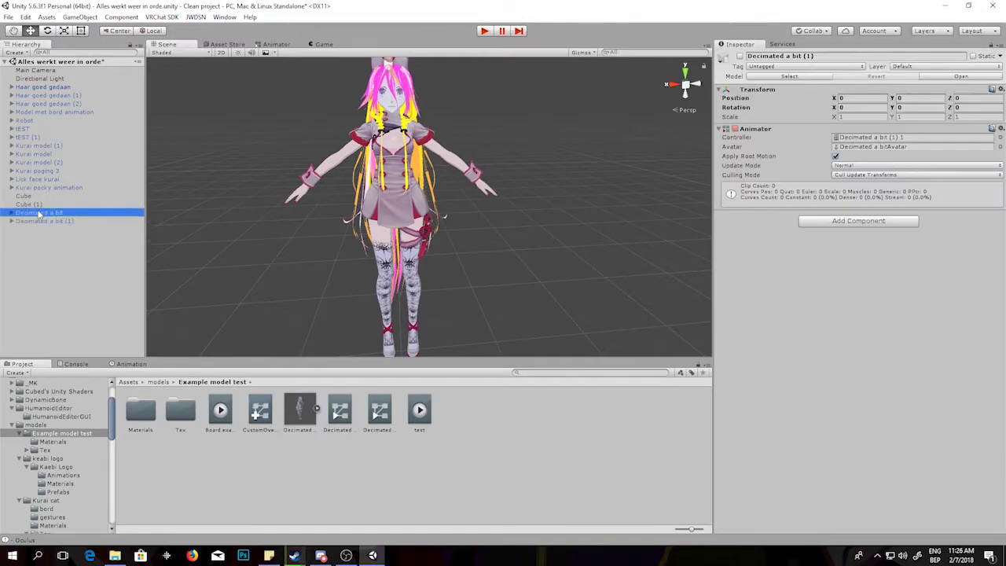
key("ctrl+d")
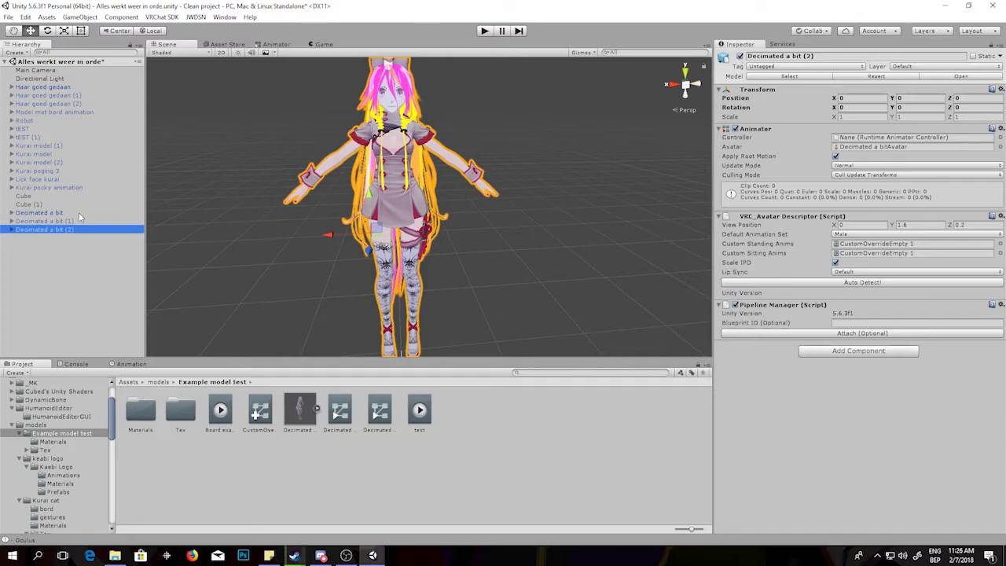
left_click(78, 213)
left_click(740, 56)
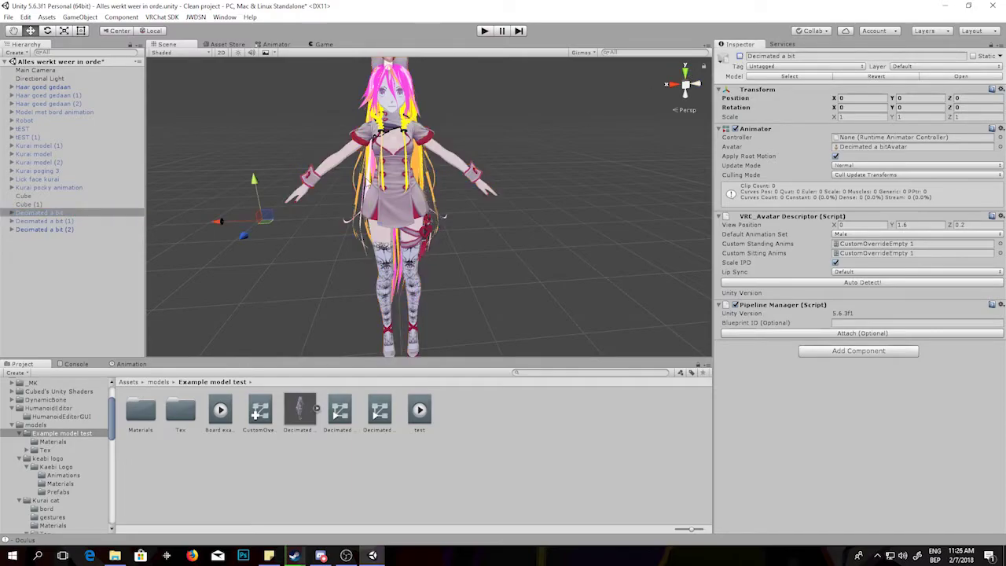
Create a new animation clip named Facial expression for the Decimated a bit (2) avatar in the Example model test folder
left_click(63, 229)
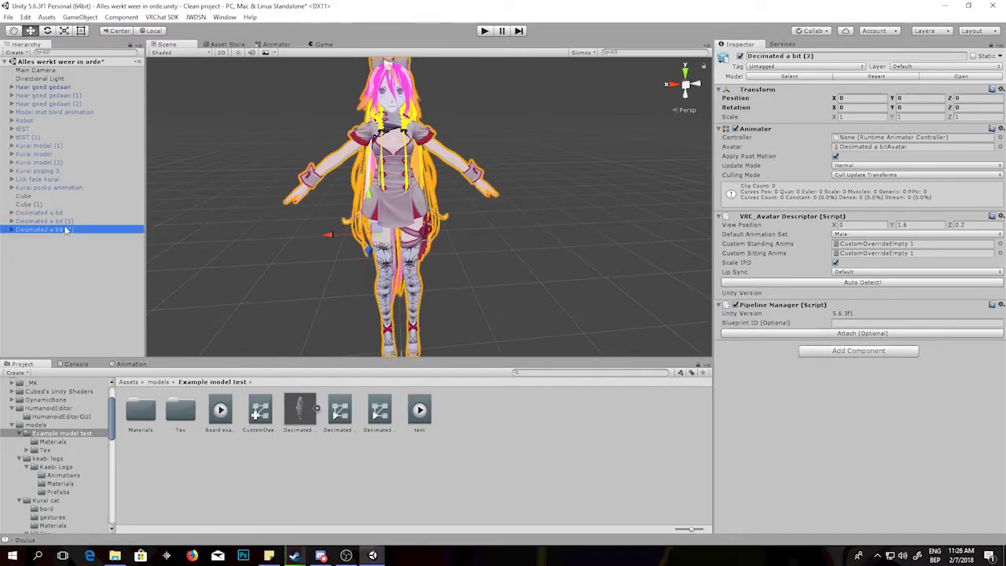
left_click(740, 56)
left_click(740, 56)
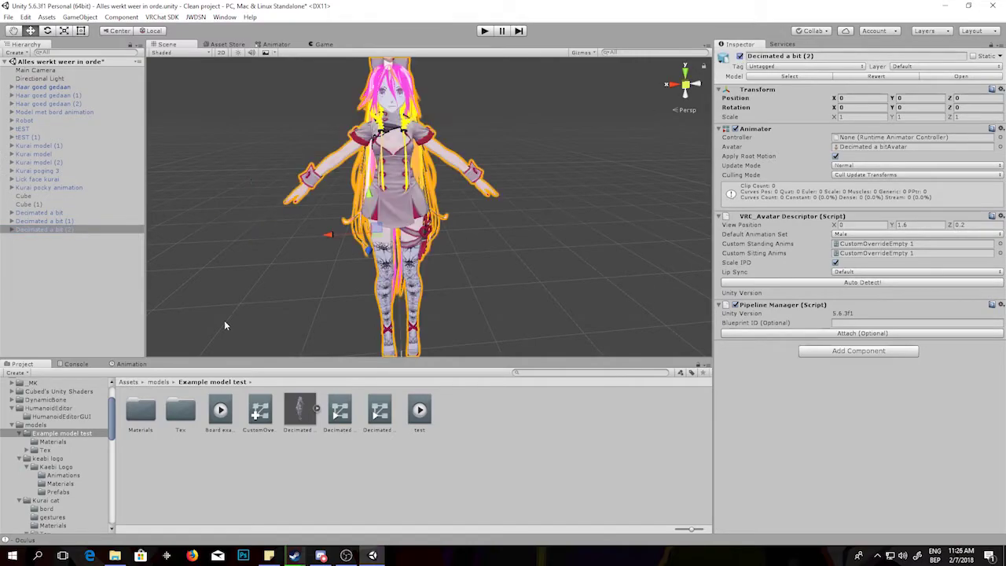
left_click(140, 366)
left_click(470, 467)
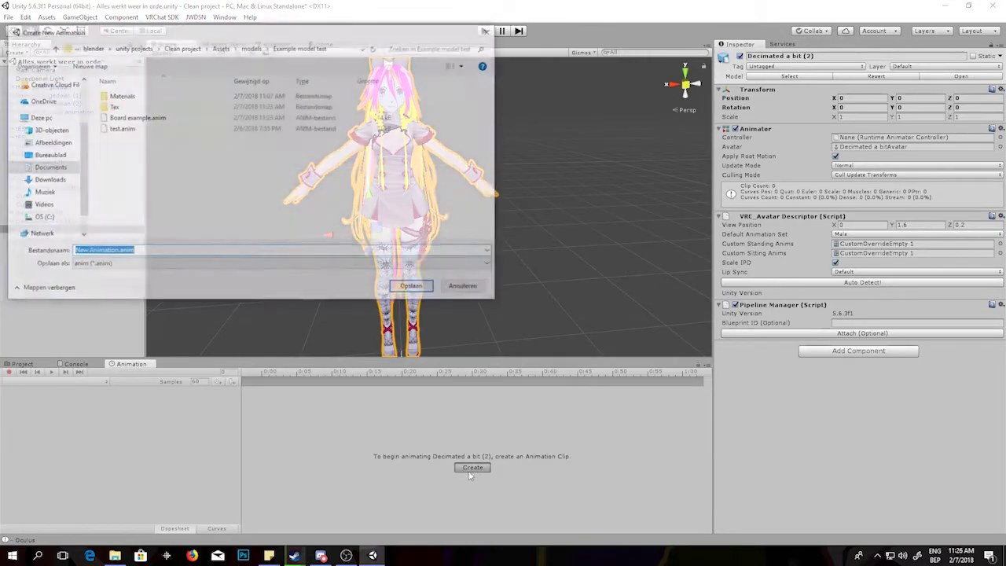
type("Facial expression")
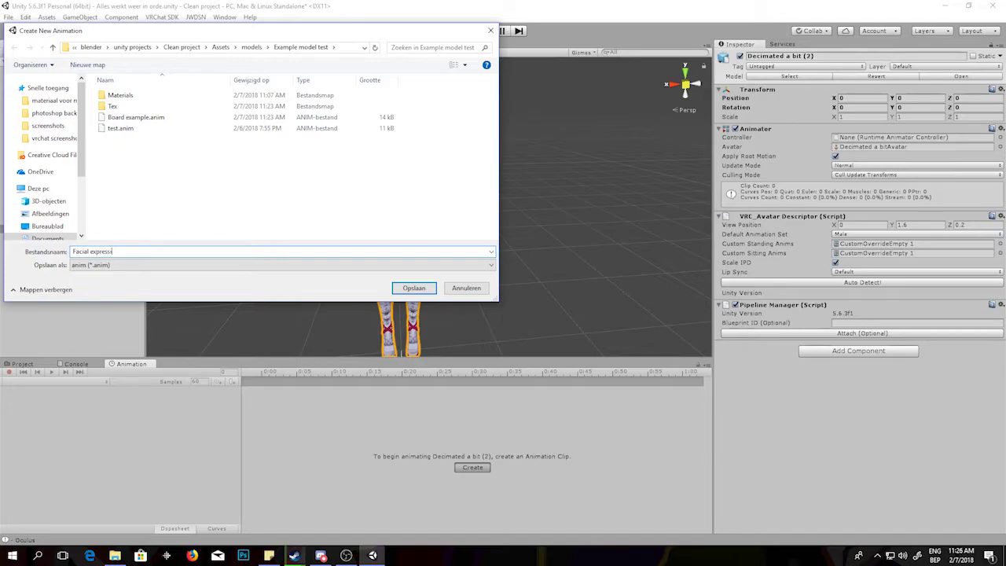
left_click(414, 288)
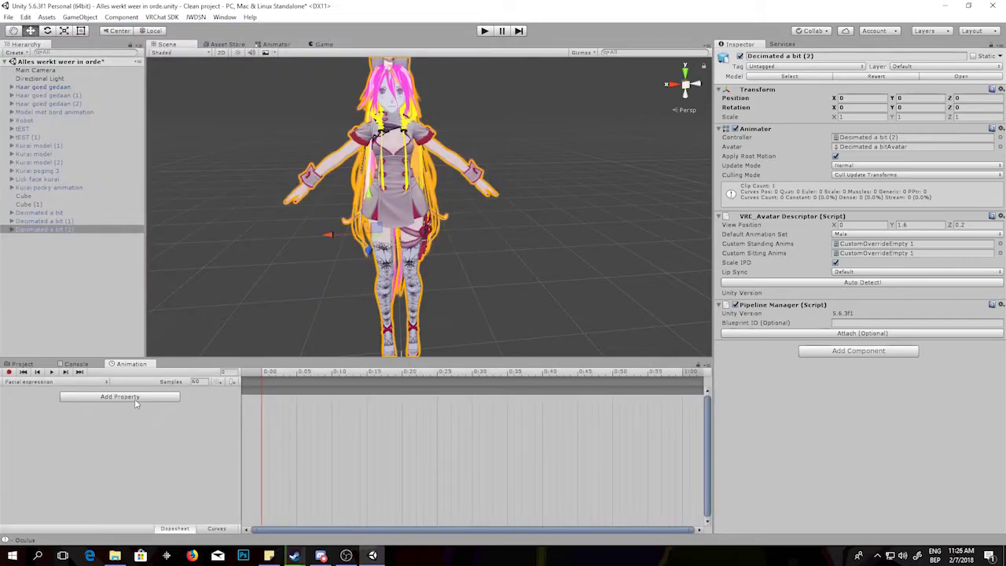
Look through the blend shapes of the Body's Skinned Mesh Renderer that can be added to the Facial expression clip
left_click(106, 399)
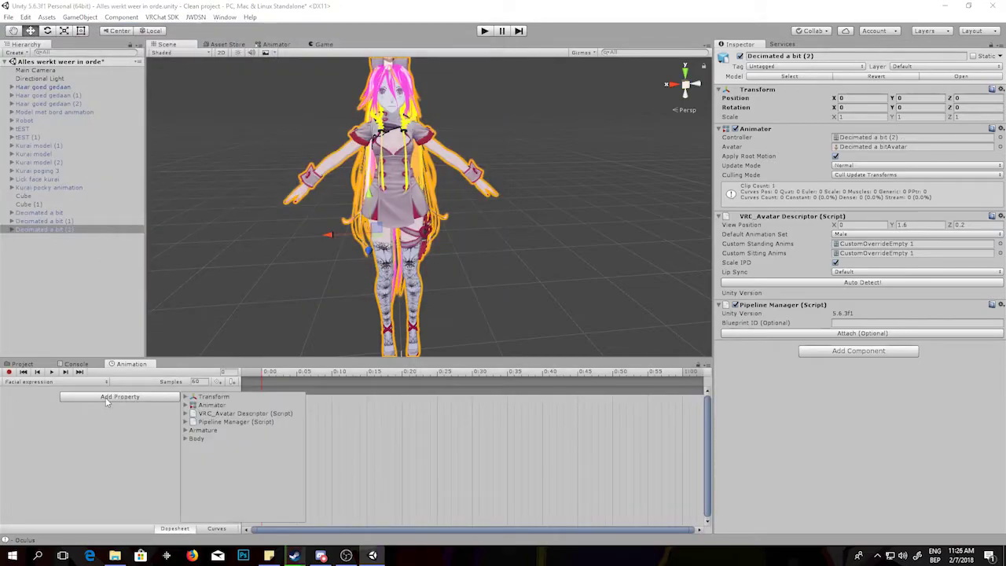
left_click(186, 439)
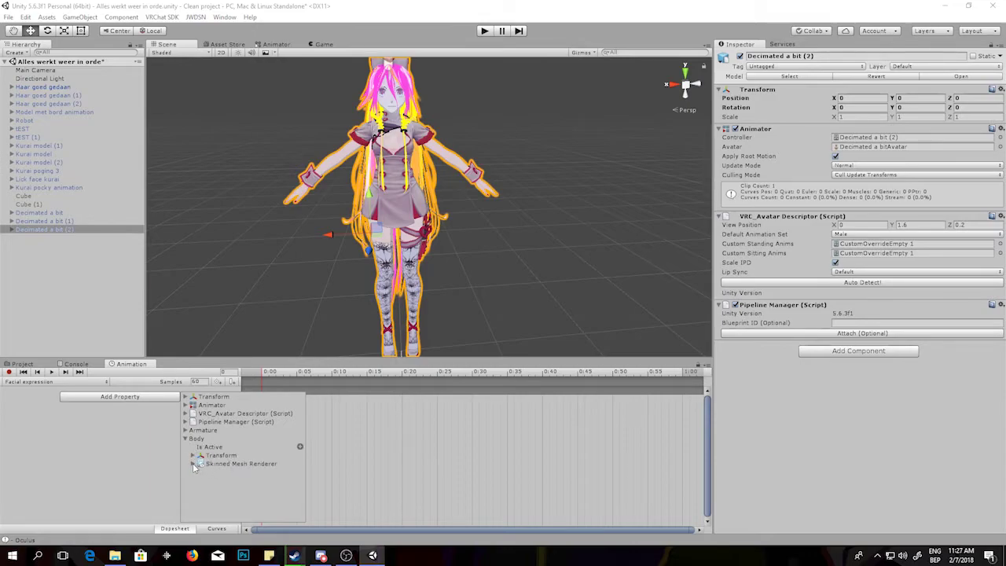
left_click(192, 464)
scroll(267, 489, "down", 2)
scroll(267, 489, "down", 1)
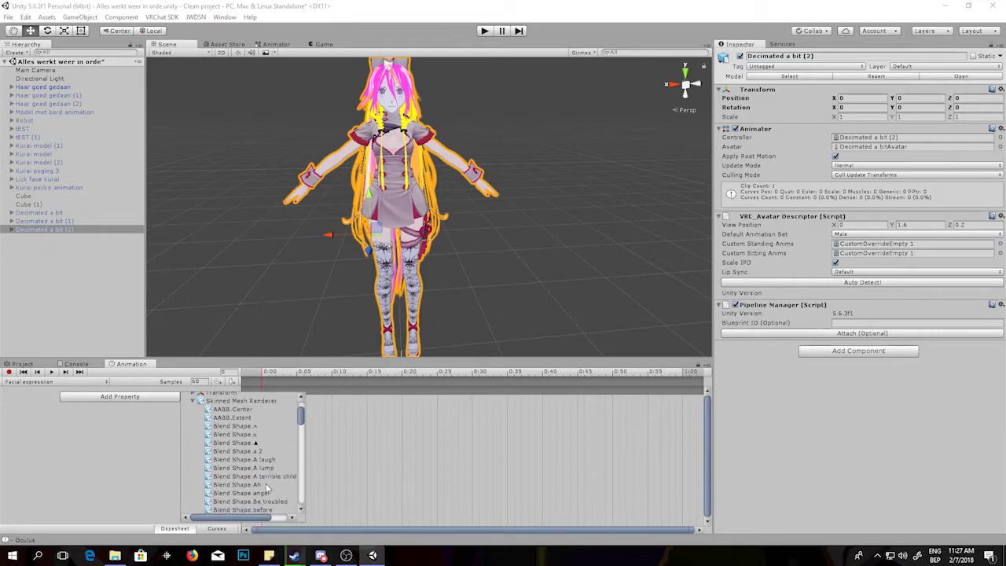
scroll(267, 489, "down", 3)
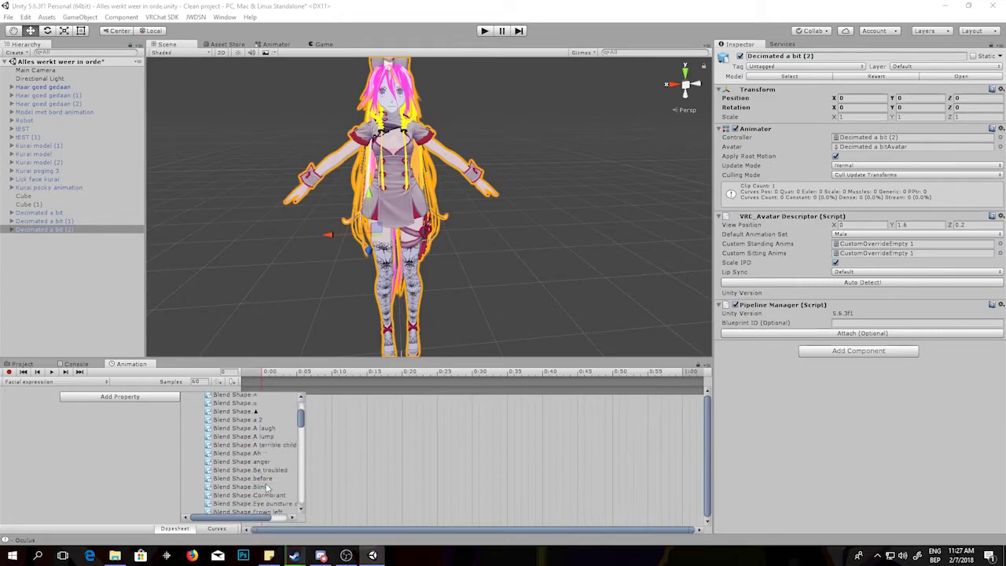
scroll(267, 489, "down", 5)
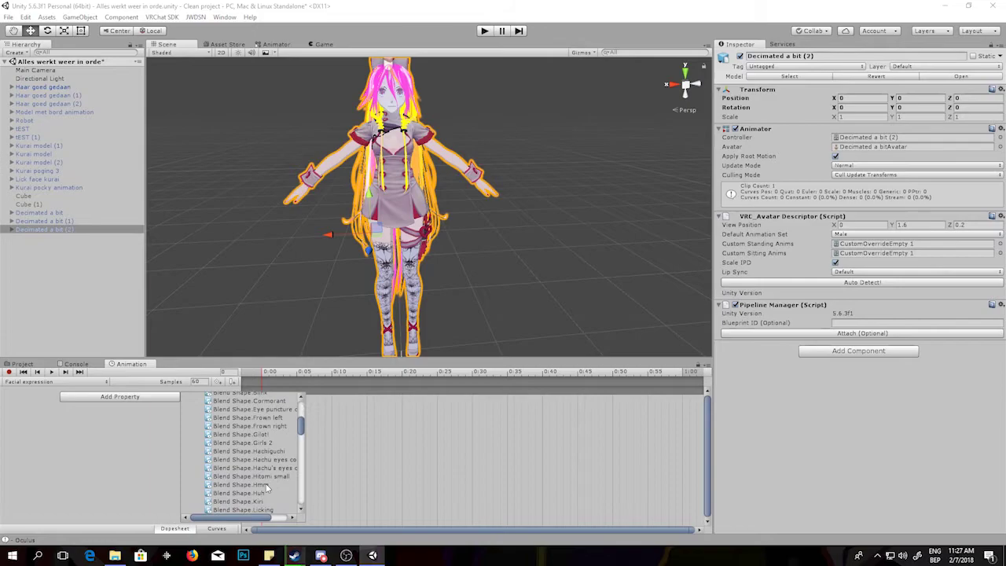
scroll(268, 489, "down", 5)
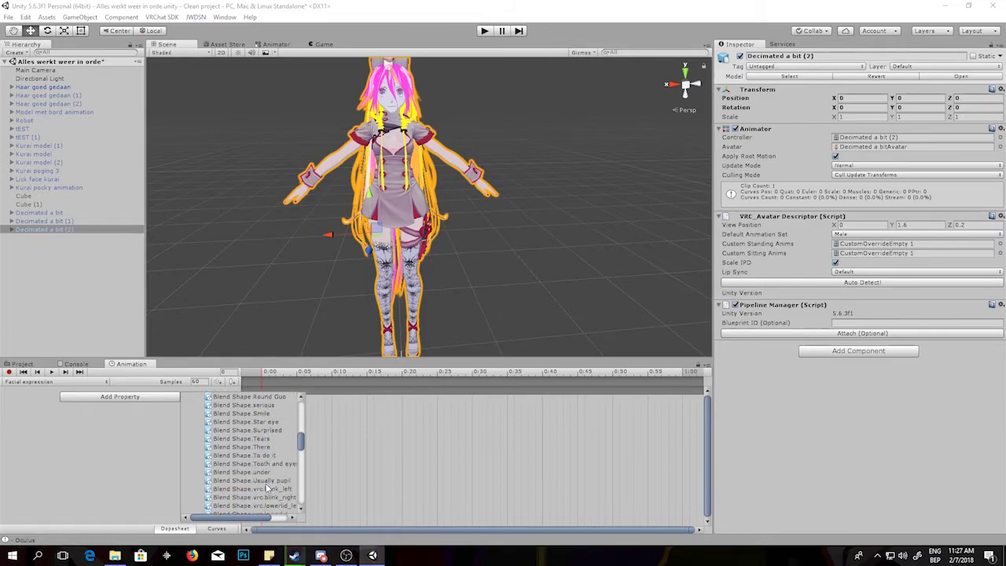
scroll(267, 489, "down", 8)
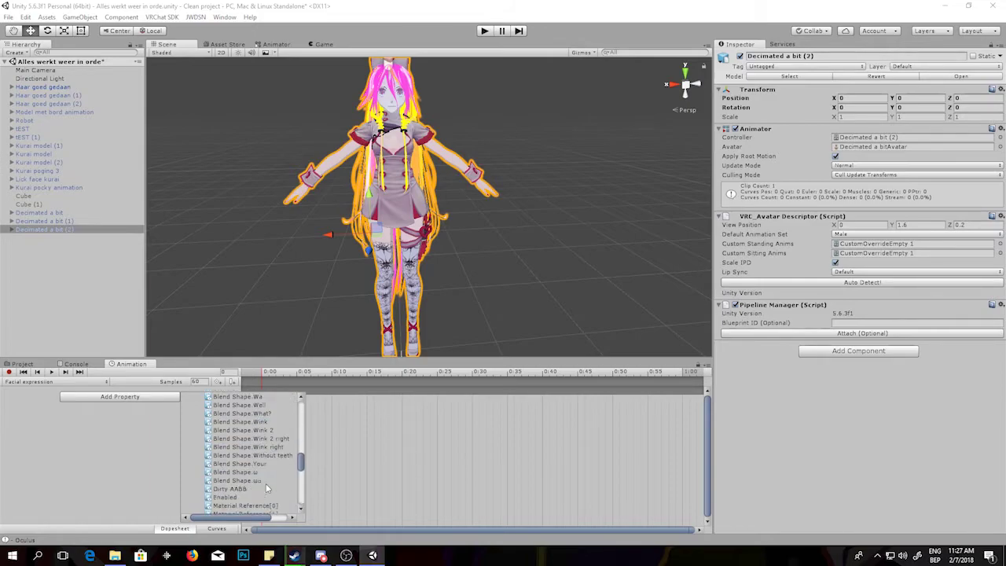
scroll(267, 489, "up", 5)
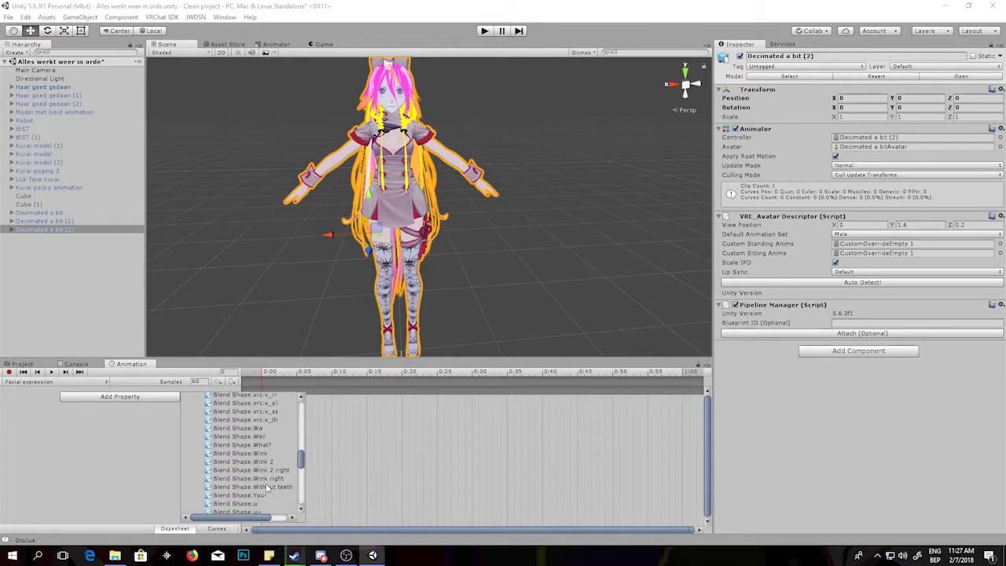
scroll(266, 487, "up", 8)
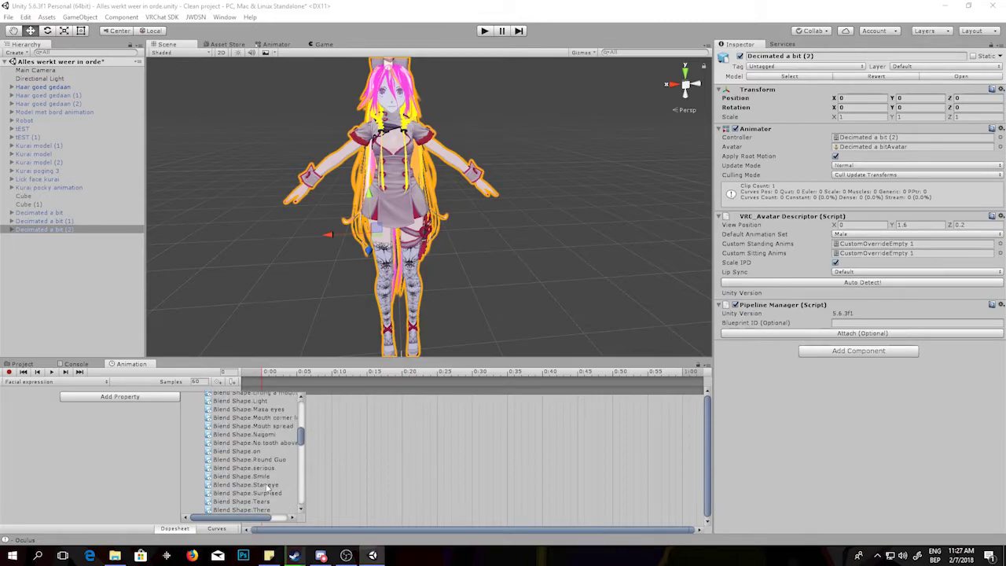
scroll(274, 483, "up", 10)
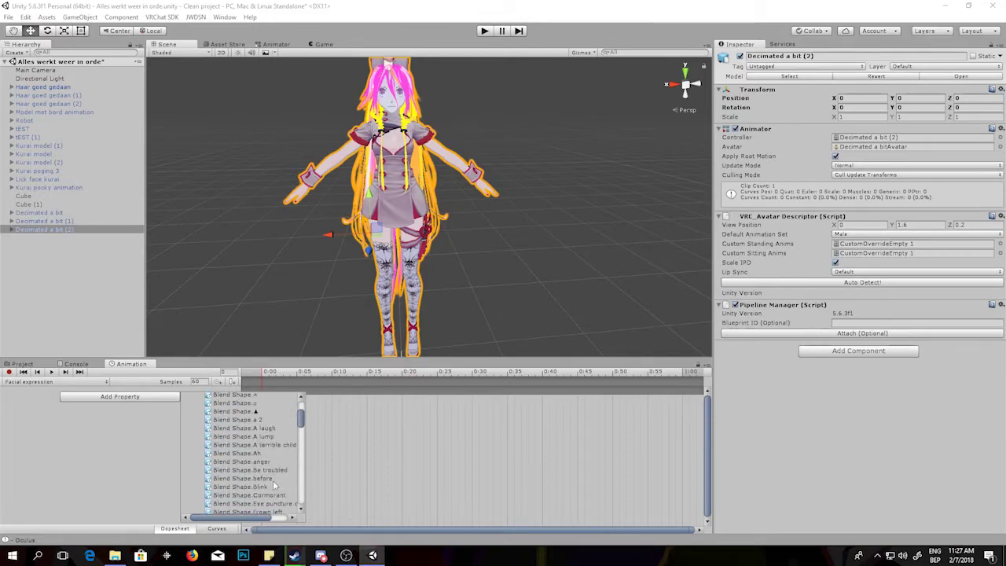
scroll(274, 486, "down", 4)
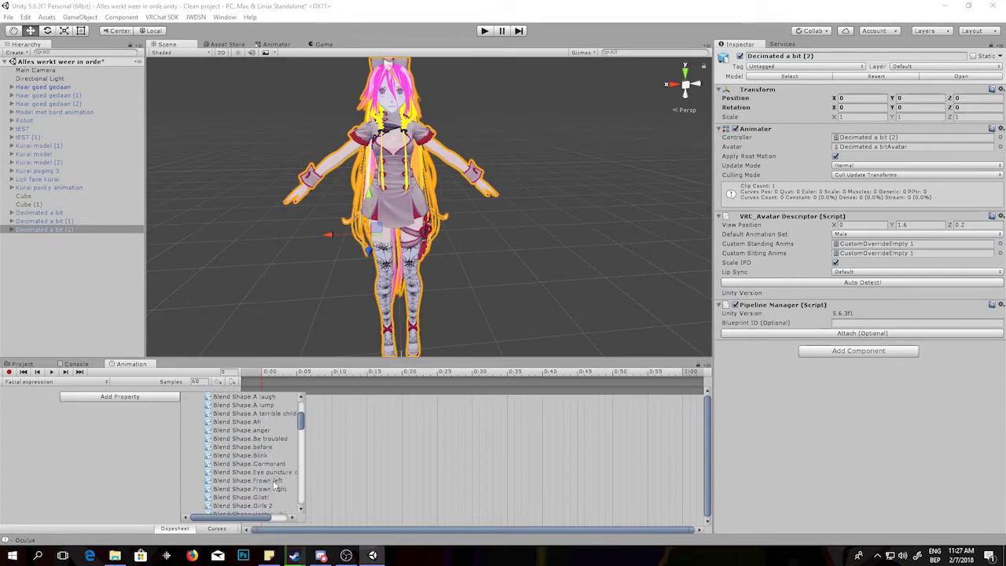
scroll(273, 484, "down", 3)
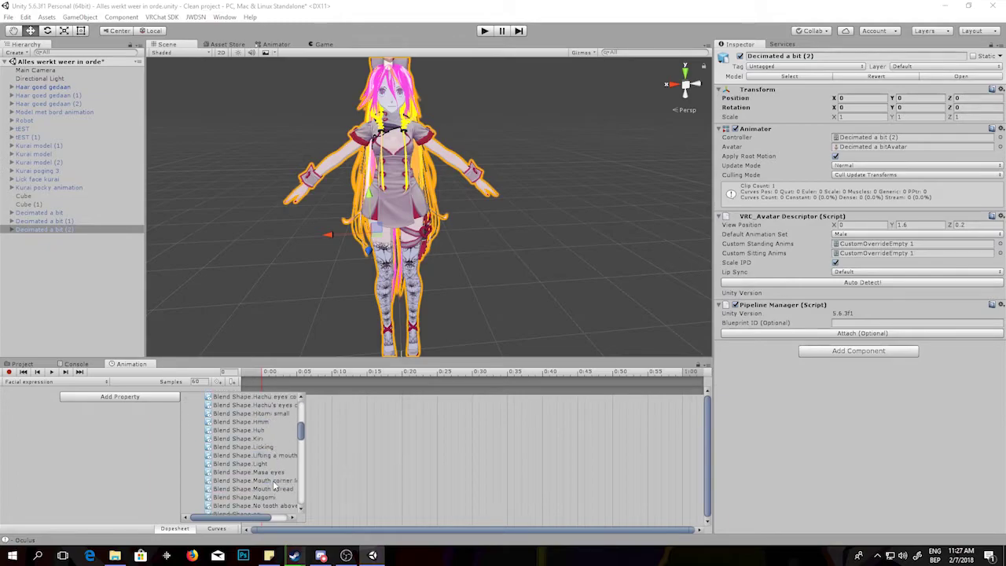
scroll(273, 485, "up", 1)
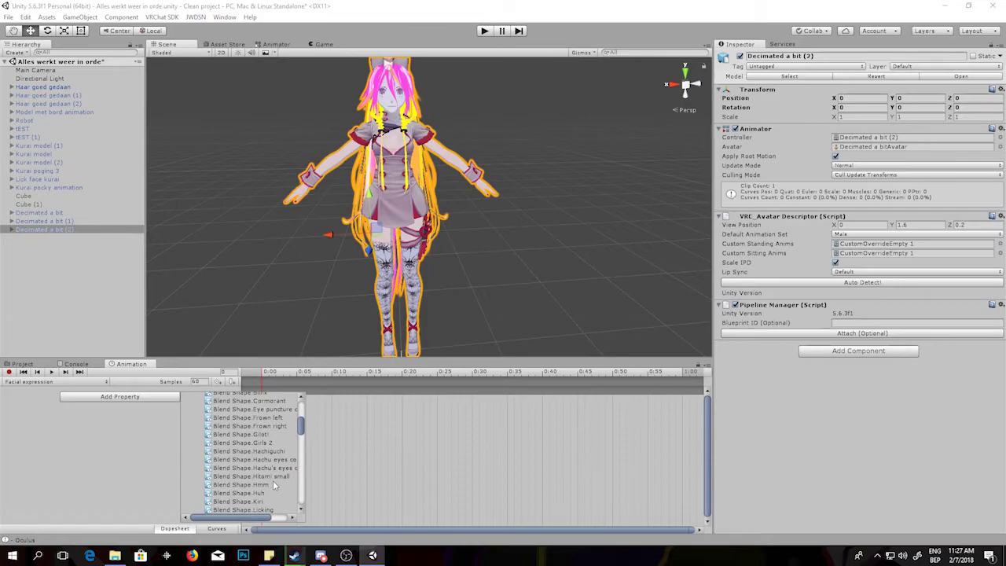
scroll(274, 485, "up", 1)
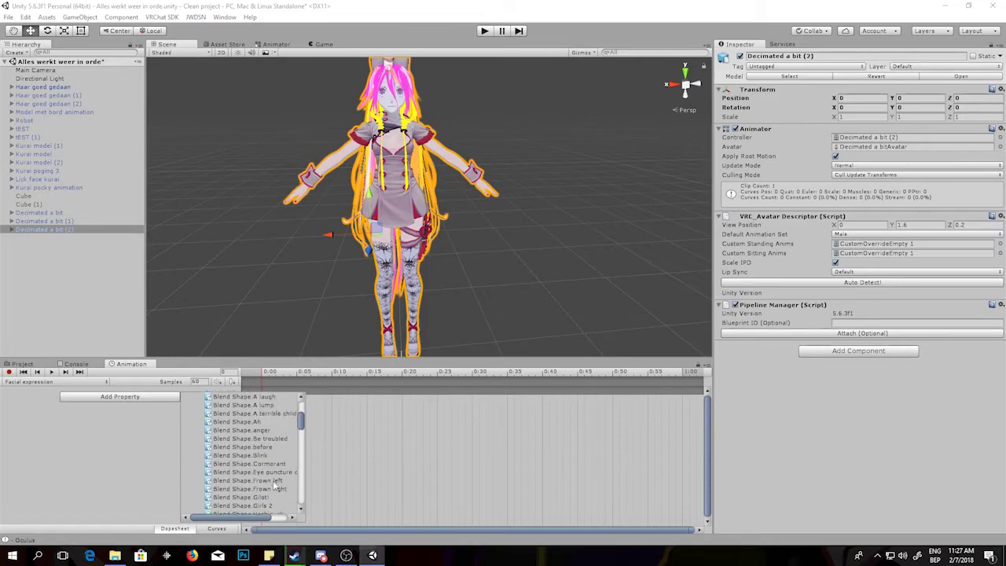
scroll(517, 199, "up", 4)
Frame the avatar's face and add the Body's A laugh blend shape as a property of the Facial expression clip
middle_click_drag(481, 218, 499, 295)
scroll(502, 305, "up", 5)
left_click(125, 398)
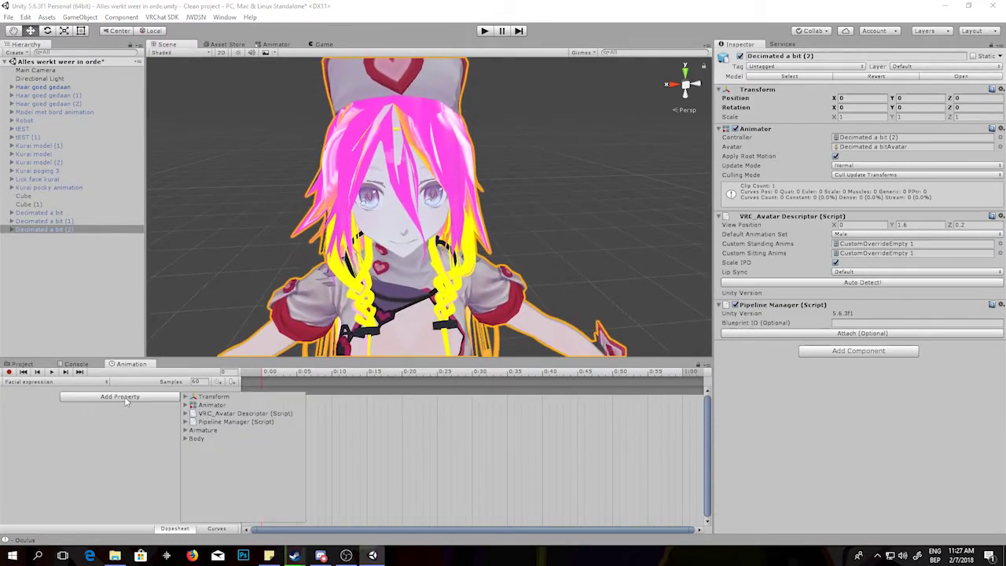
left_click(185, 439)
left_click(192, 464)
scroll(263, 478, "down", 5)
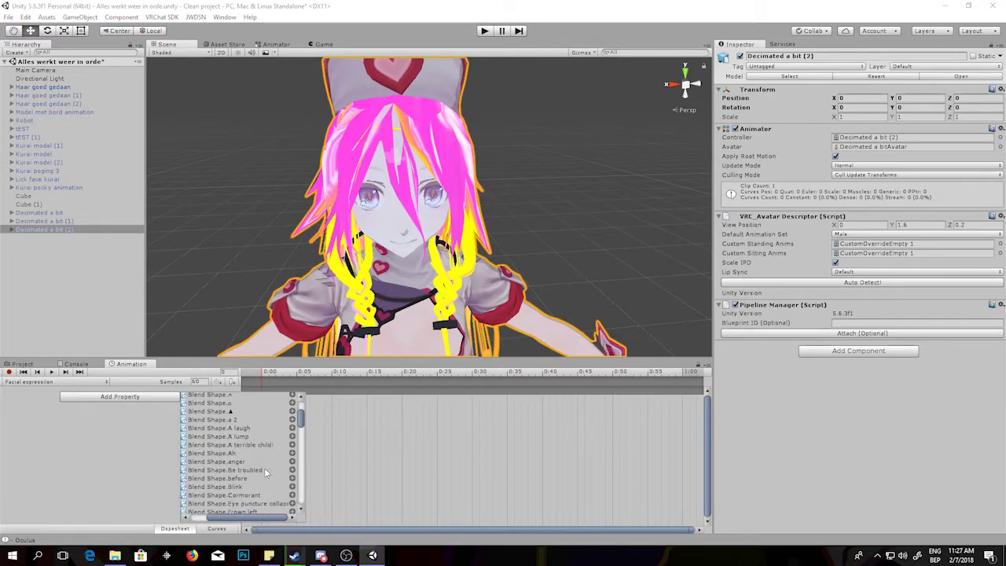
left_click(253, 427)
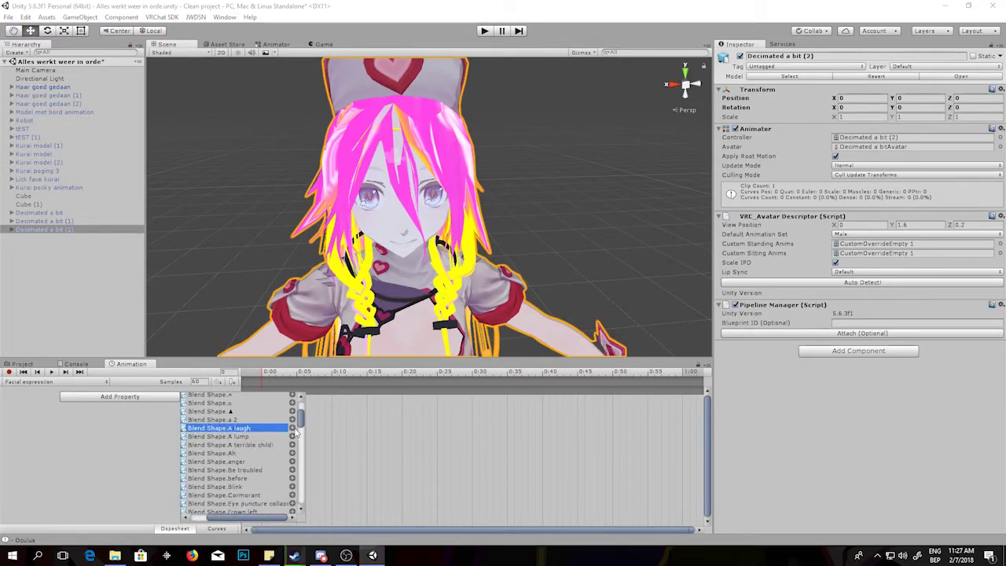
left_click(293, 428)
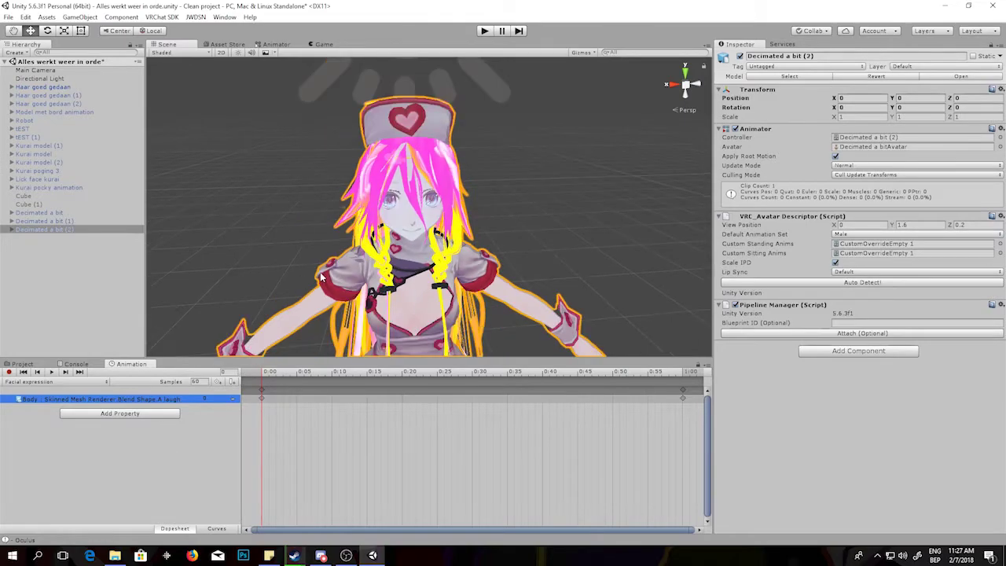
Set the A laugh blend shape to 100 at frame 0 and check the expression on the avatar's face
left_click(206, 398)
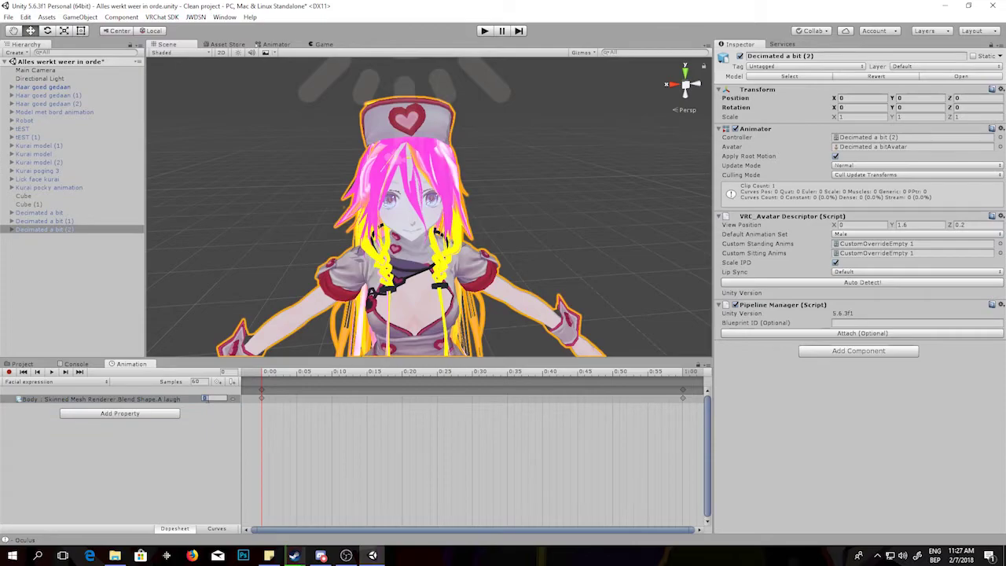
type("100f")
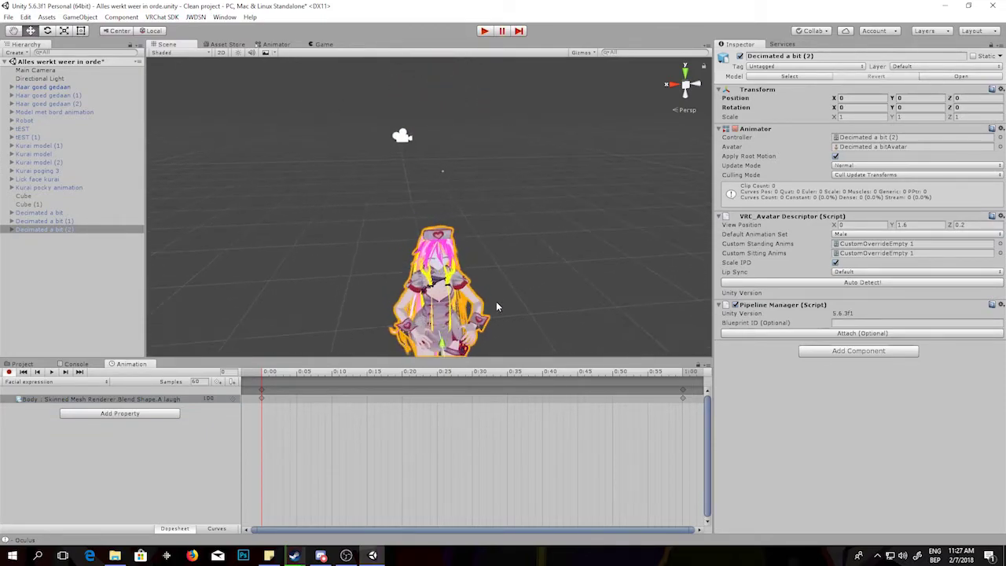
scroll(472, 249, "up", 2)
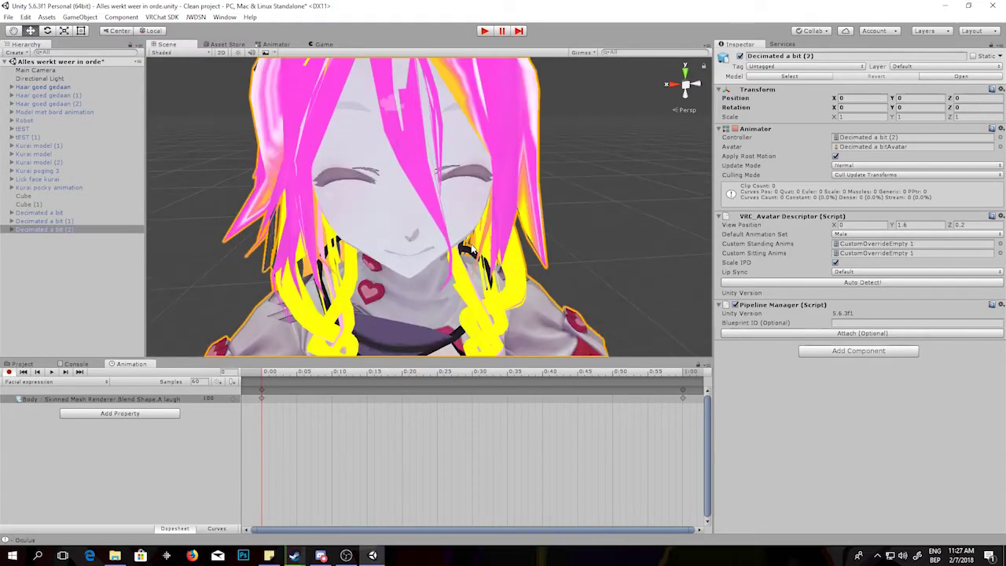
scroll(472, 248, "down", 5)
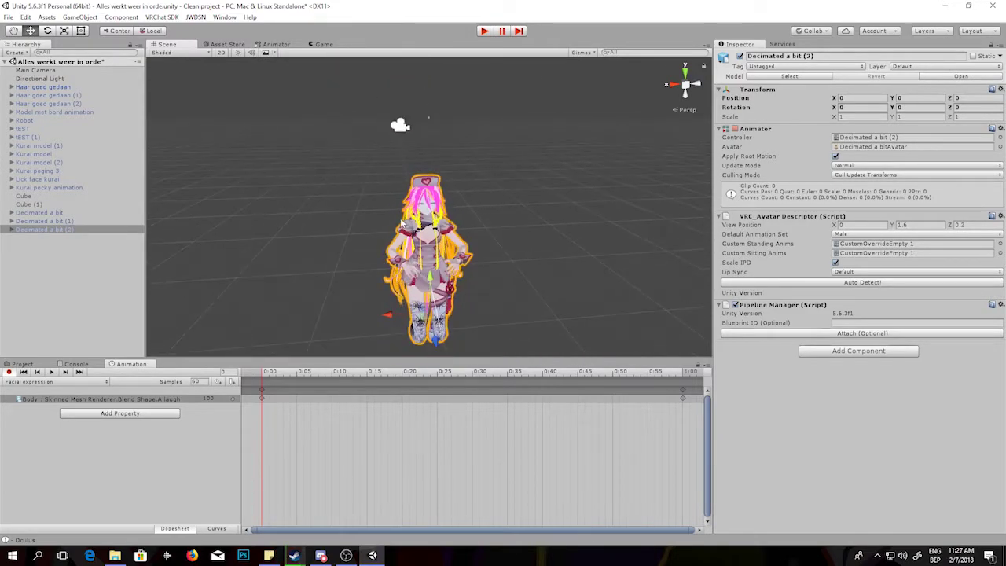
scroll(450, 319, "up", 6)
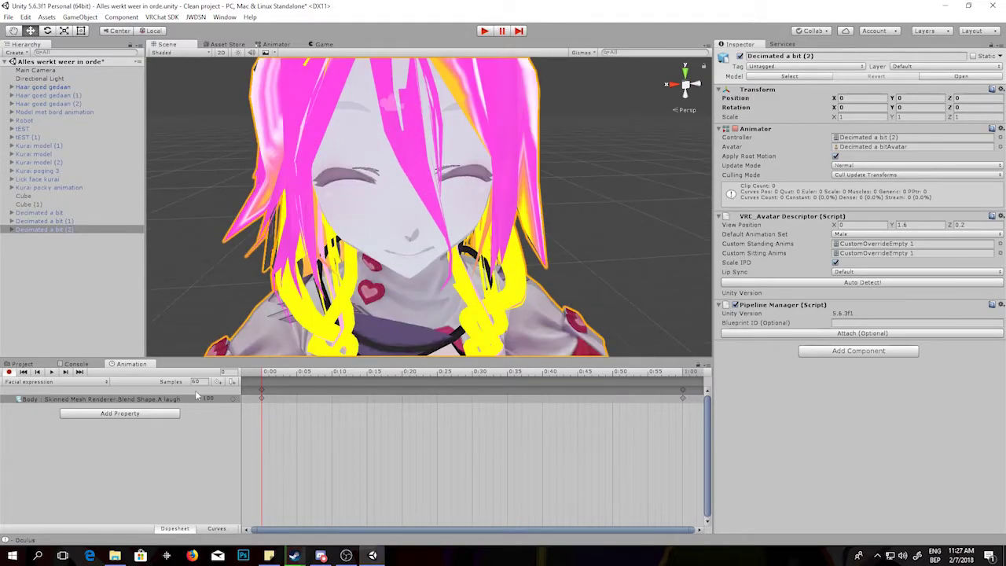
Add the Body's Licking blend shape as a property of the Facial expression clip
left_click(165, 413)
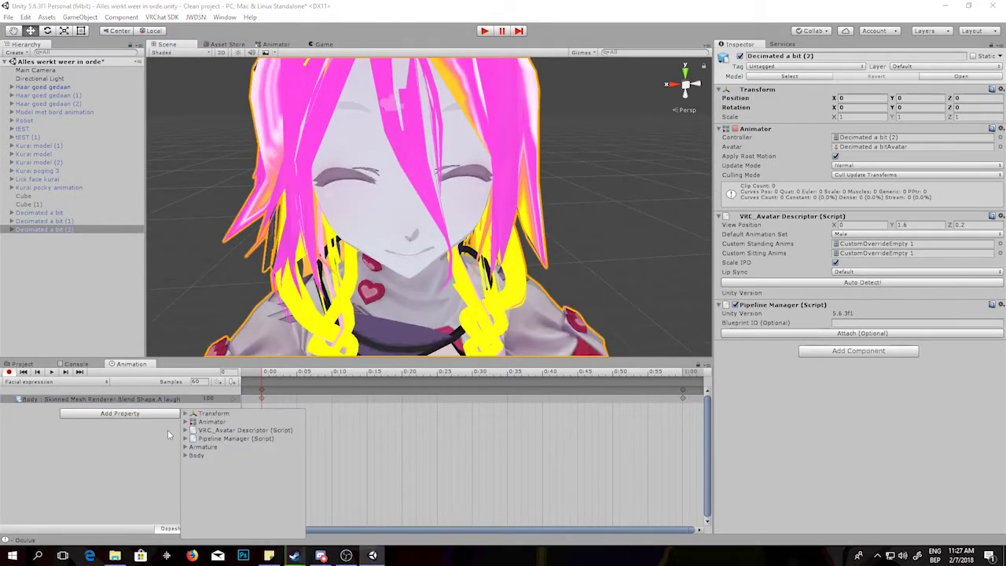
left_click(184, 456)
left_click(194, 481)
scroll(251, 515, "down", 5)
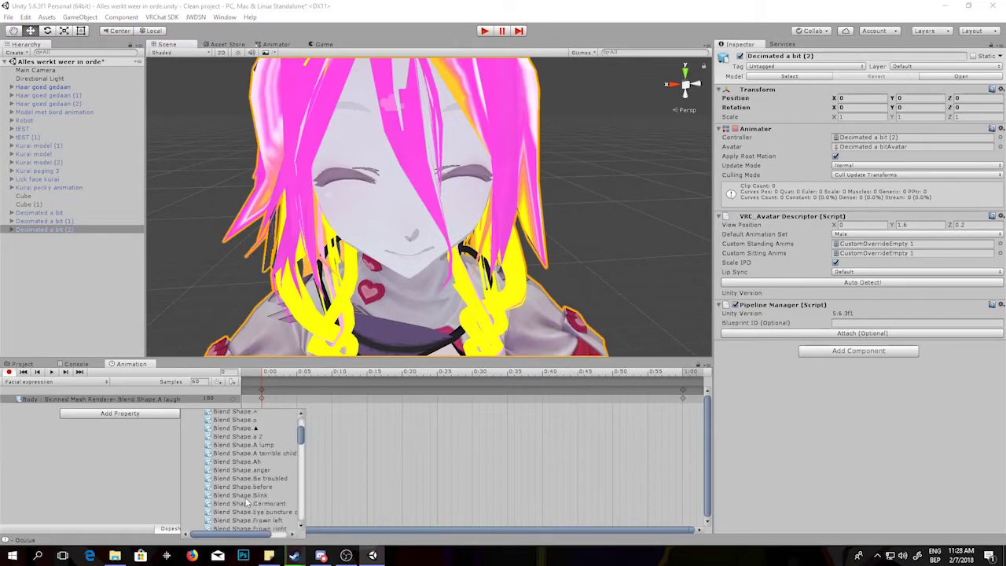
scroll(248, 503, "down", 4)
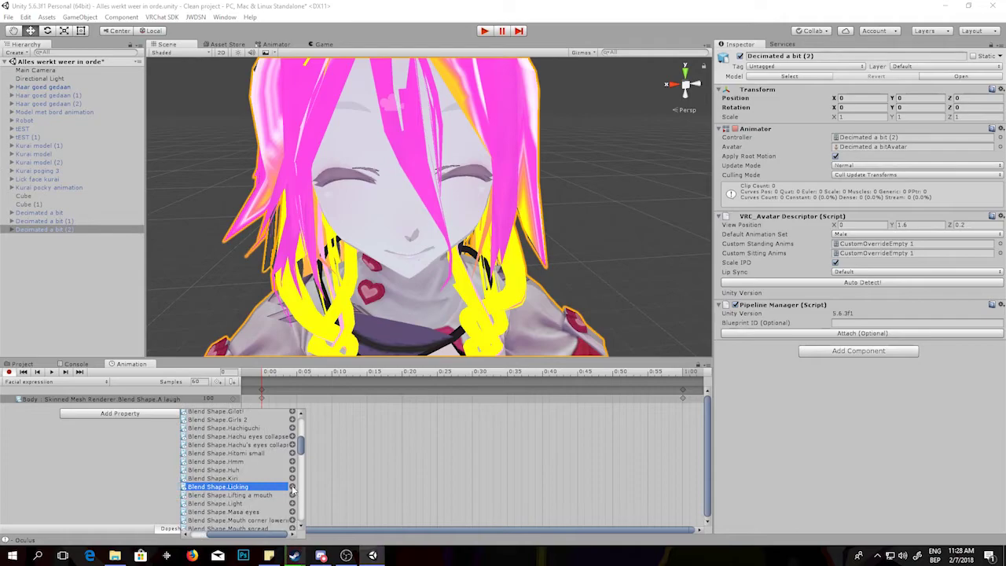
left_click(295, 490)
Set the Licking blend shape to 100 at frame 0
left_click(200, 407)
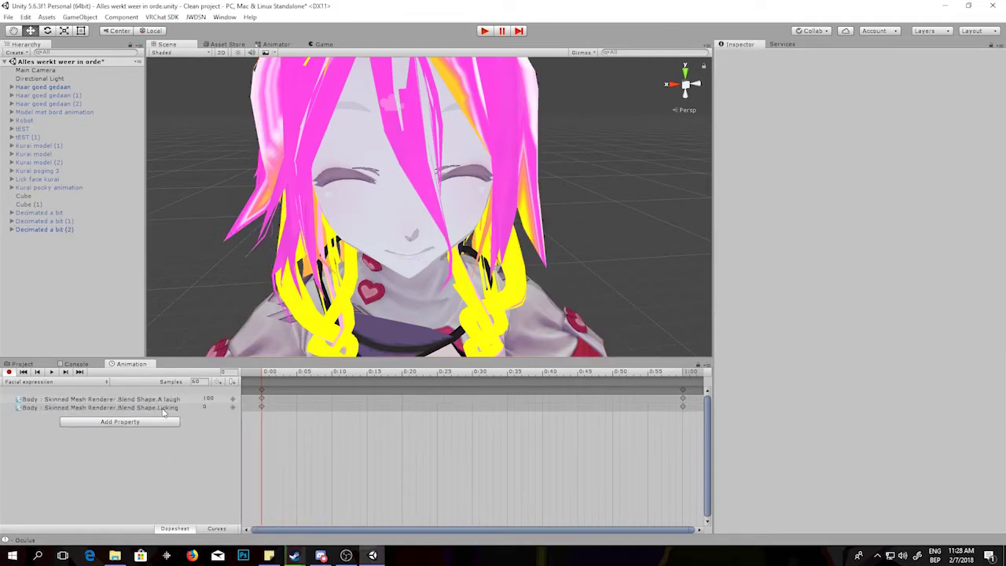
left_click(203, 407)
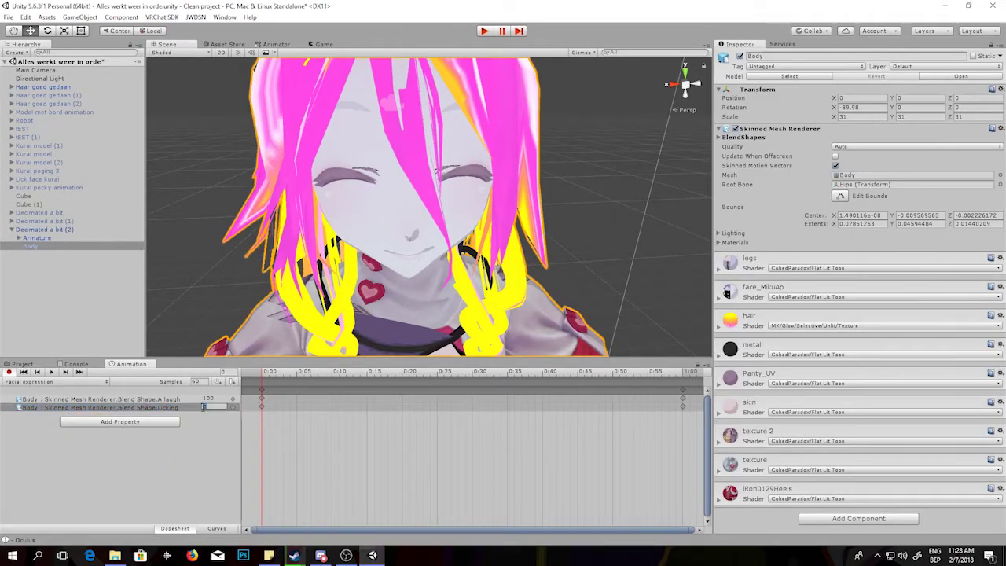
type("100")
left_click(207, 438)
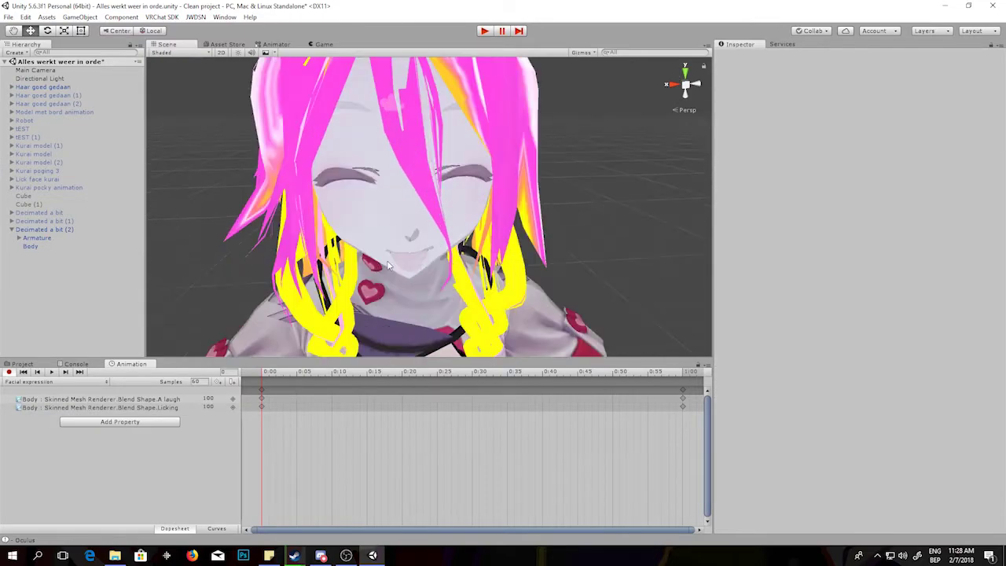
Reselect the Decimated a bit (2) avatar and add the Body's A lump blend shape to the Facial expression clip
left_click(388, 265)
left_click(157, 423)
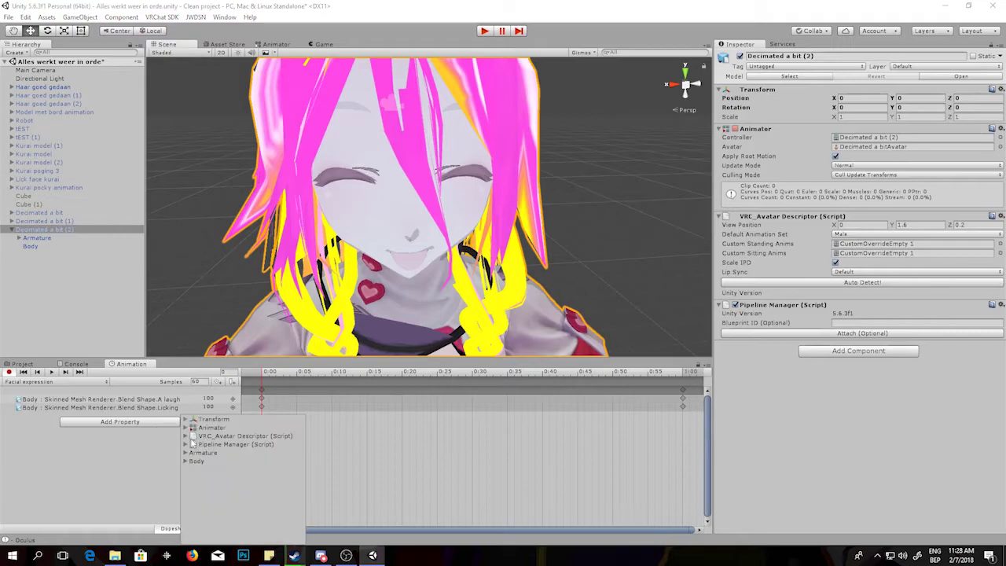
left_click(185, 461)
left_click(192, 469)
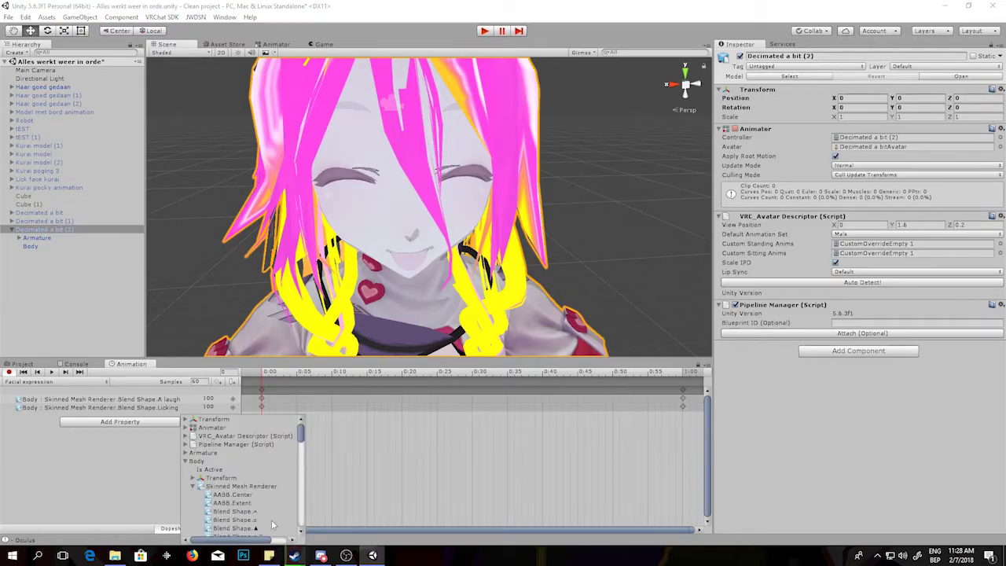
scroll(274, 524, "down", 2)
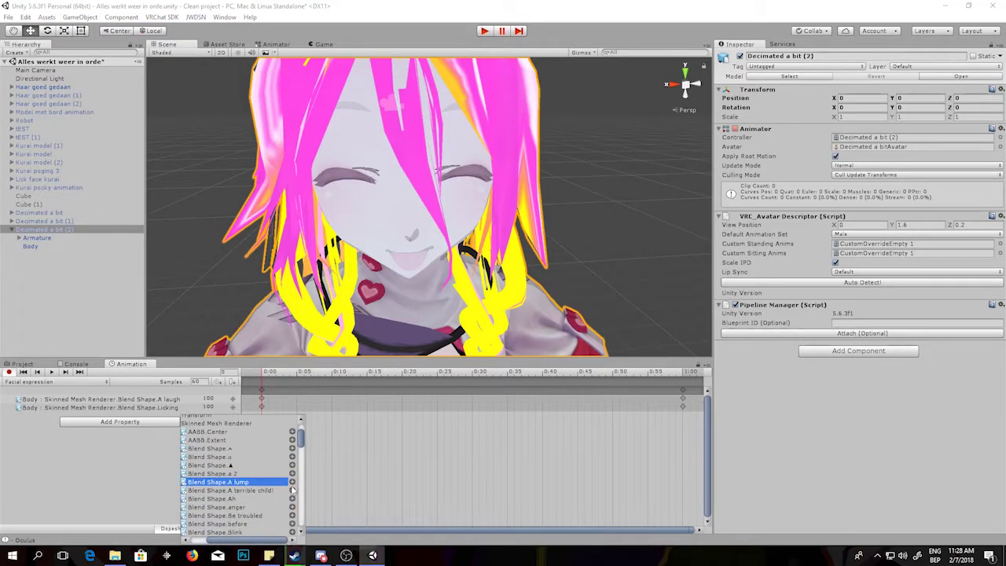
left_click(295, 482)
Set the A lump blend shape to 100 at frame 0 and check the combined expression on the face
left_click(206, 408)
type("100")
scroll(423, 224, "down", 3)
scroll(423, 224, "up", 3)
scroll(423, 224, "down", 2)
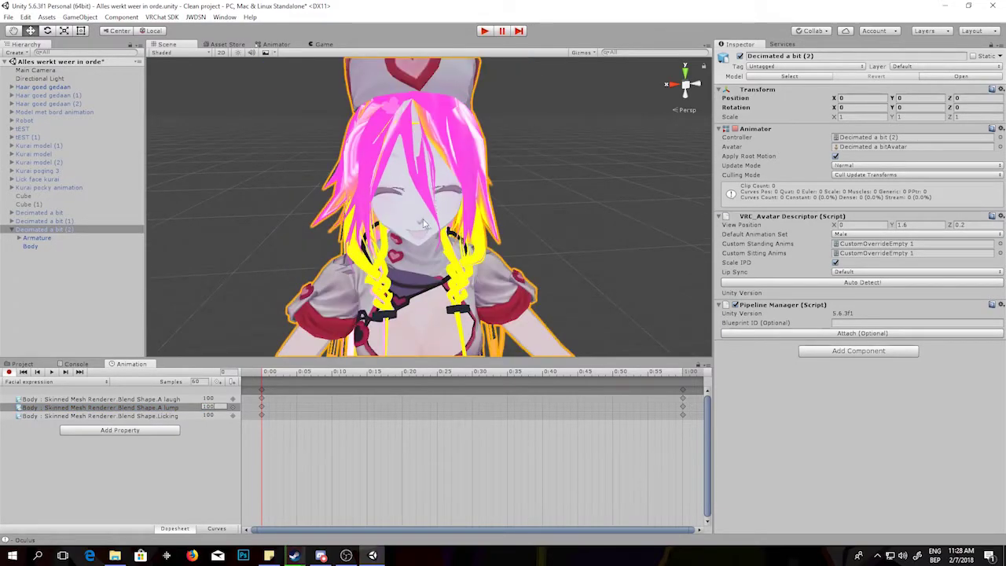
scroll(457, 245, "up", 2)
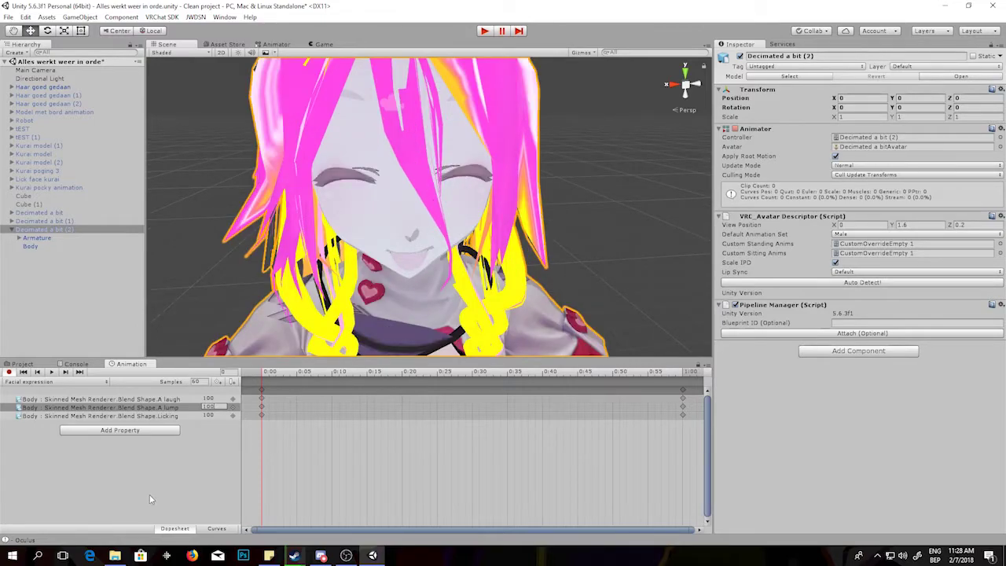
left_click(151, 500)
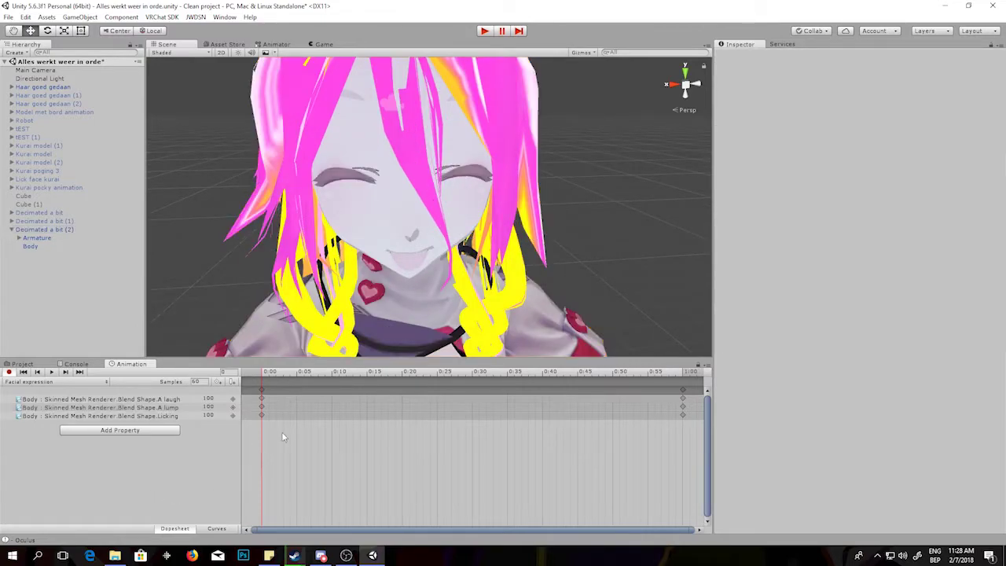
Delete the 1:00 keyframes of the Facial expression clip and key all three blend shapes at 0:01, ending the recording
left_click(683, 391)
left_click_drag(661, 371, 683, 371)
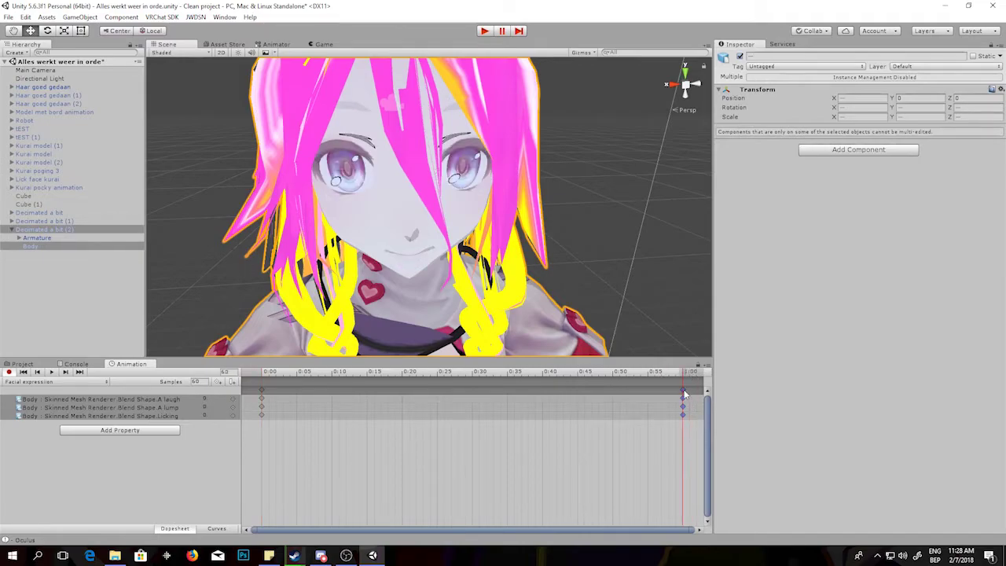
key("Delete")
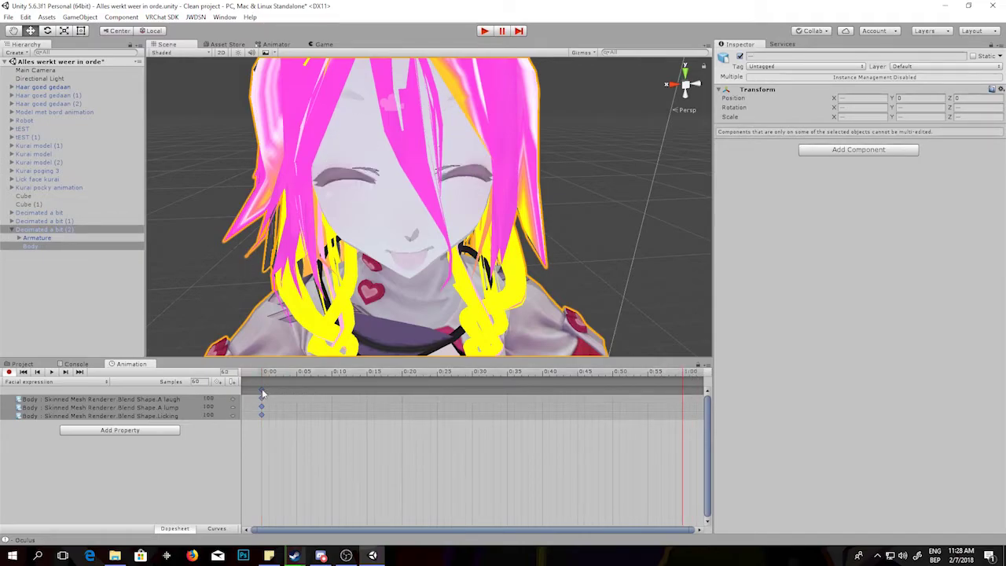
left_click(261, 374)
left_click(268, 374)
key("k")
left_click(192, 475)
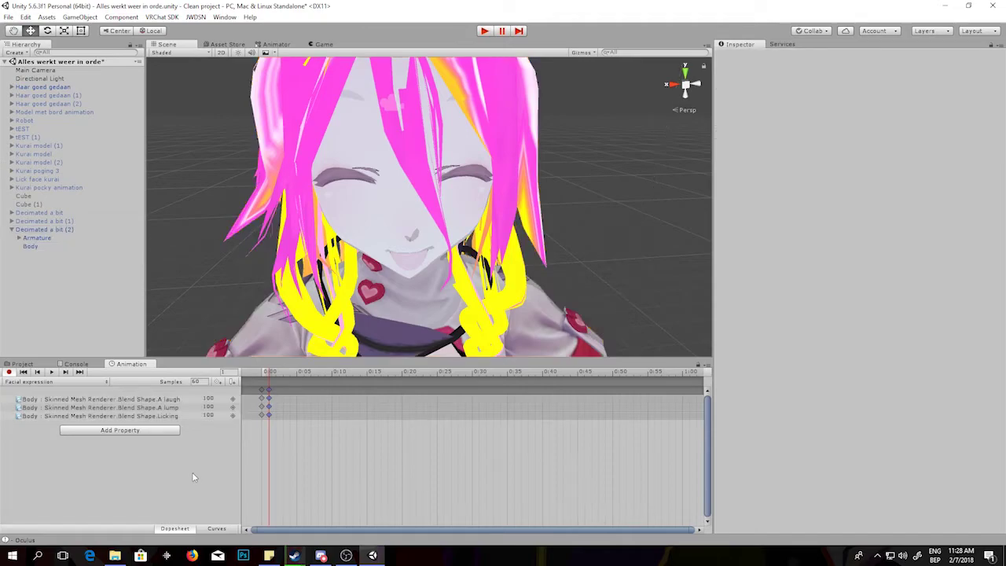
left_click(9, 373)
Deactivate the Decimated a bit (2) avatar and activate the original Decimated a bit avatar in the scene
left_click(22, 364)
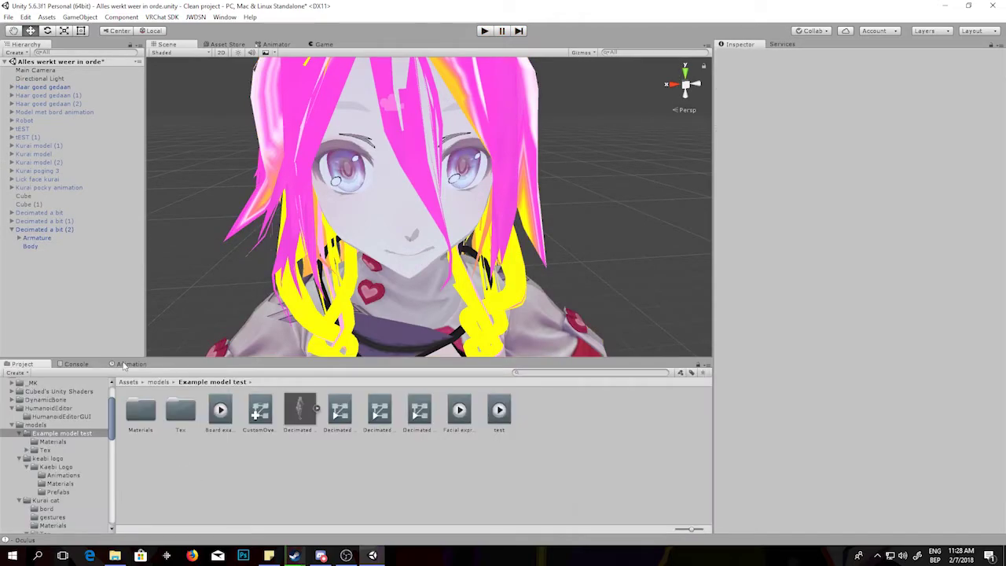
scroll(243, 224, "down", 5)
left_click(44, 229)
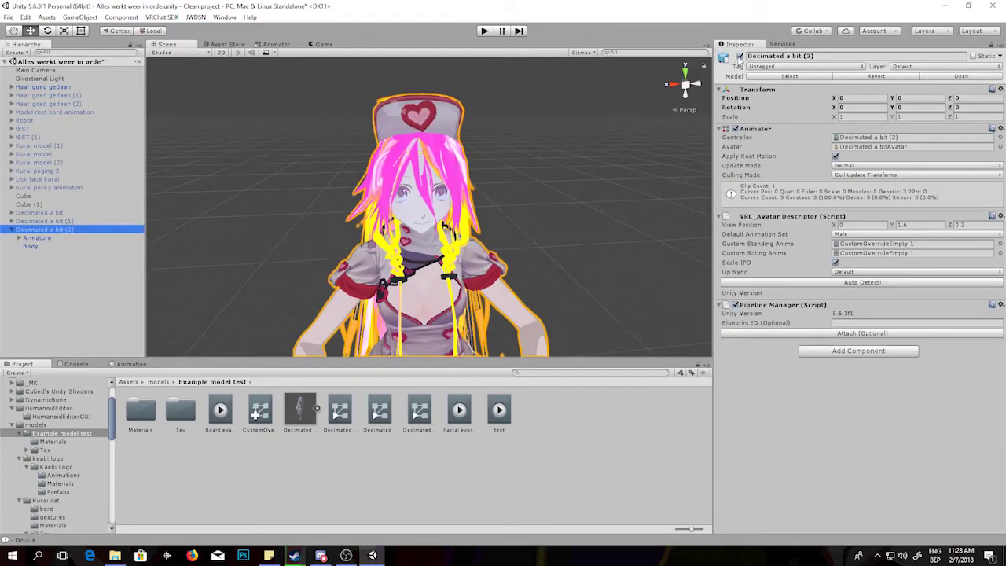
left_click(740, 57)
left_click(74, 212)
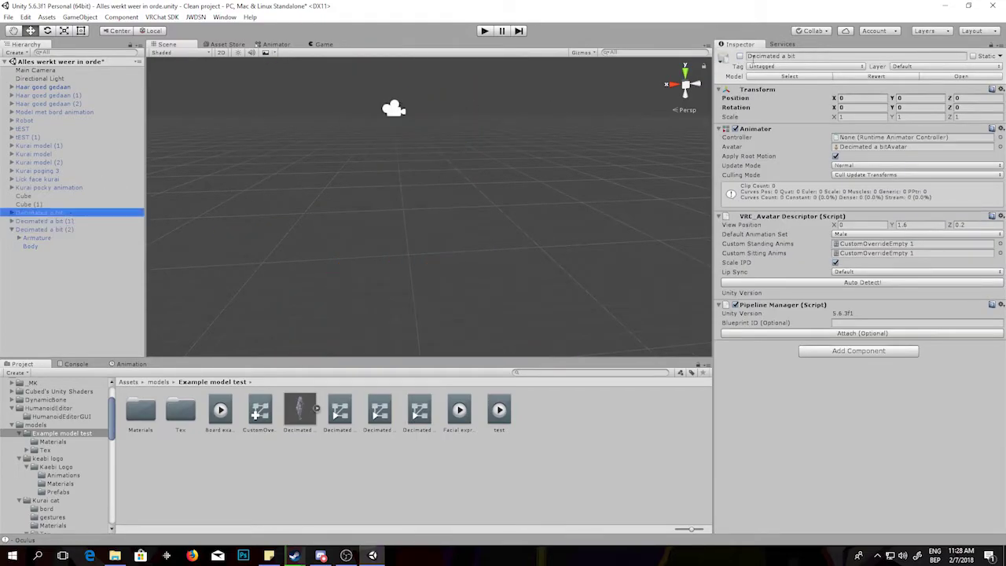
left_click(740, 57)
scroll(525, 210, "down", 3)
middle_click_drag(509, 158, 497, 231)
scroll(503, 208, "down", 2)
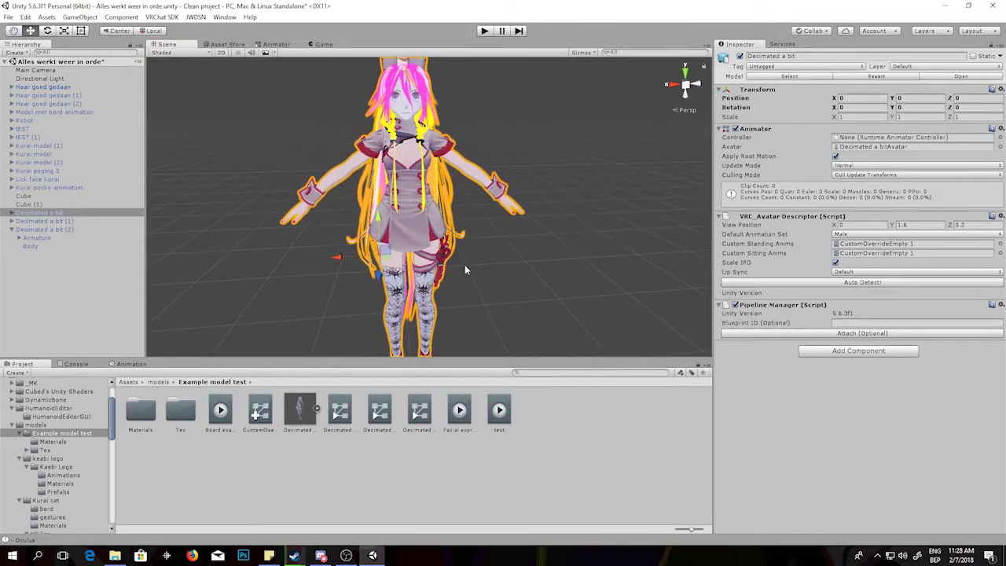
scroll(464, 264, "up", 2)
Turn off Loop Time for the Facial expression clip and assign the clip to a gesture slot of the custom override controller
left_click(460, 428)
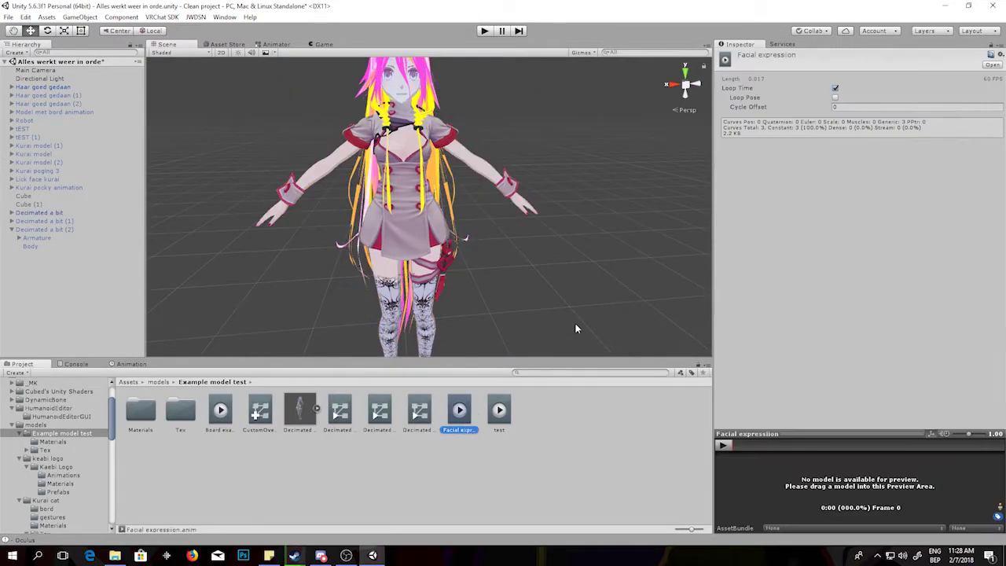
left_click(836, 89)
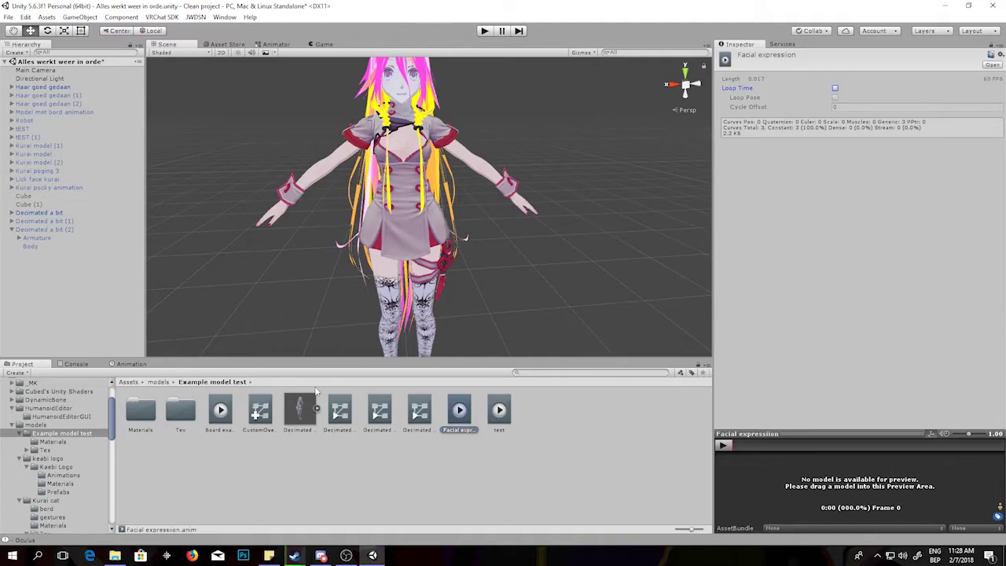
left_click(261, 410)
left_click_drag(460, 409, 878, 232)
left_click(499, 484)
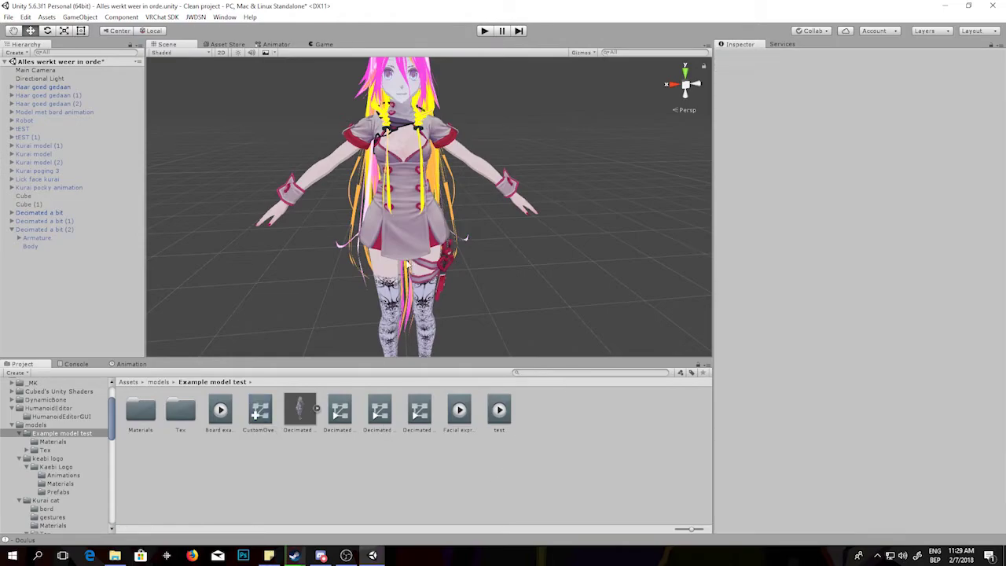
Check which override controller the Decimated a bit avatar uses for Custom Standing Anims and inspect that controller asset
left_click(404, 278)
left_click(891, 245)
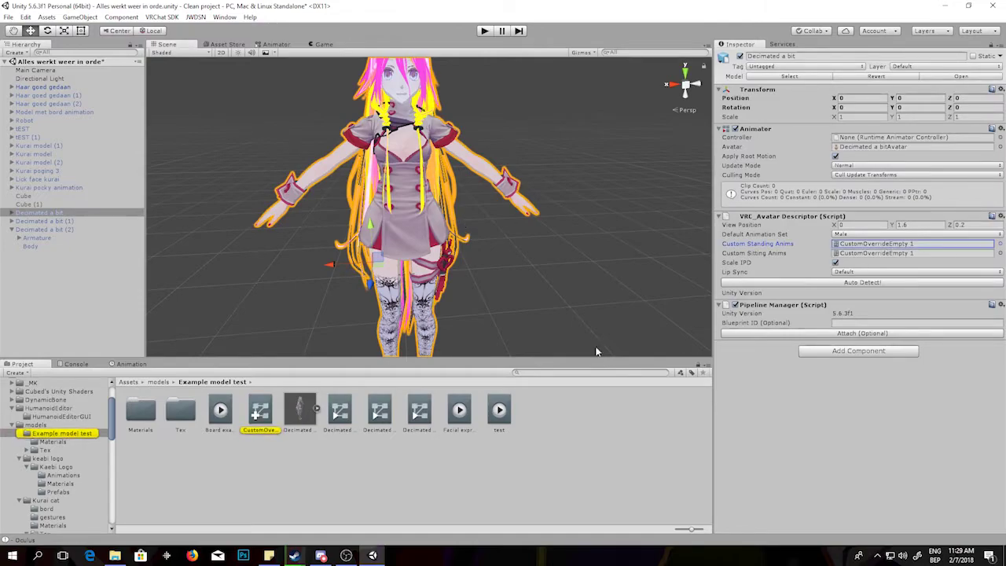
left_click(267, 419)
left_click(523, 470)
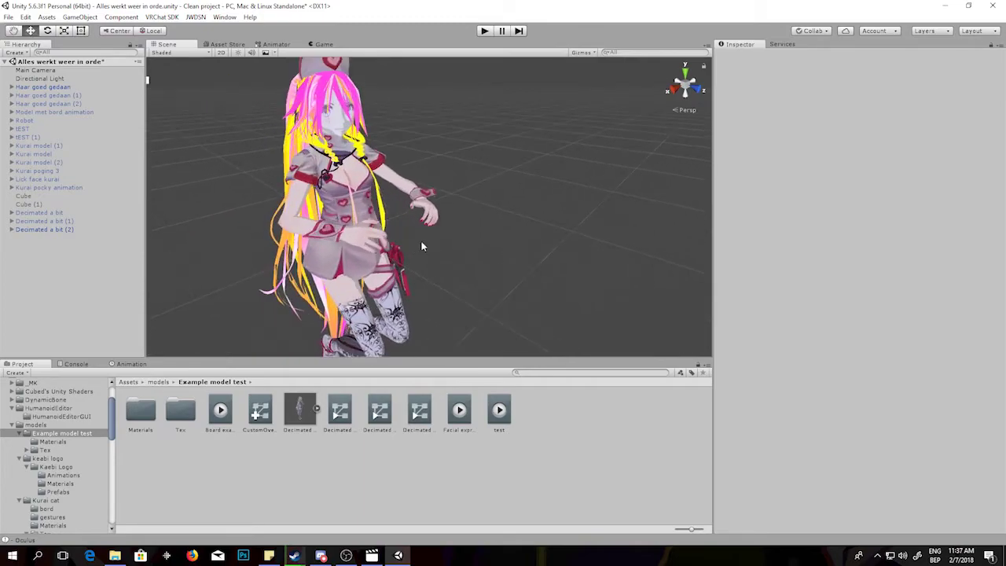
Open the Facial expression clip of the Decimated a bit (2) avatar for animating and examine the pose of its arms and hands
left_click(130, 364)
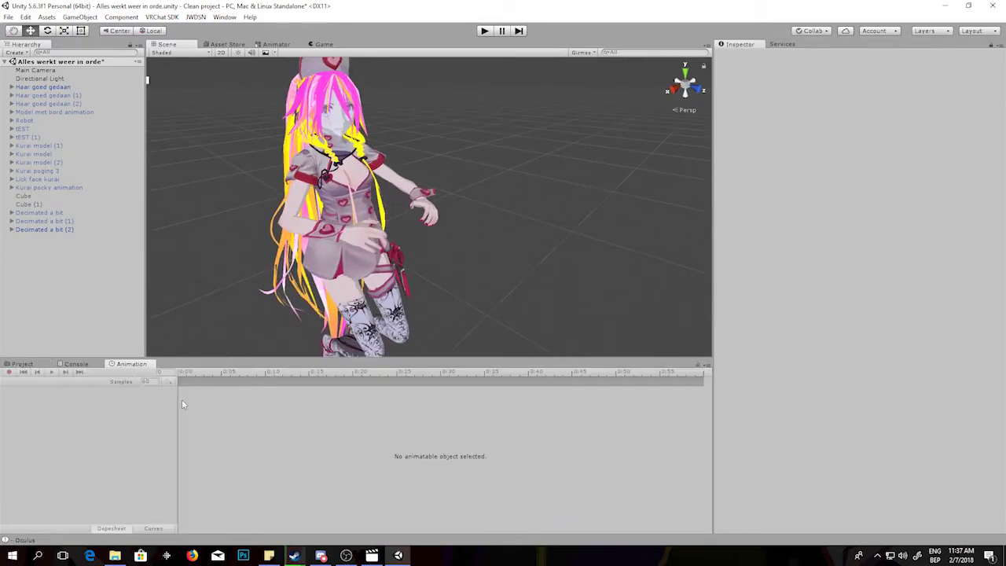
left_click(60, 229)
key("ctrl+p")
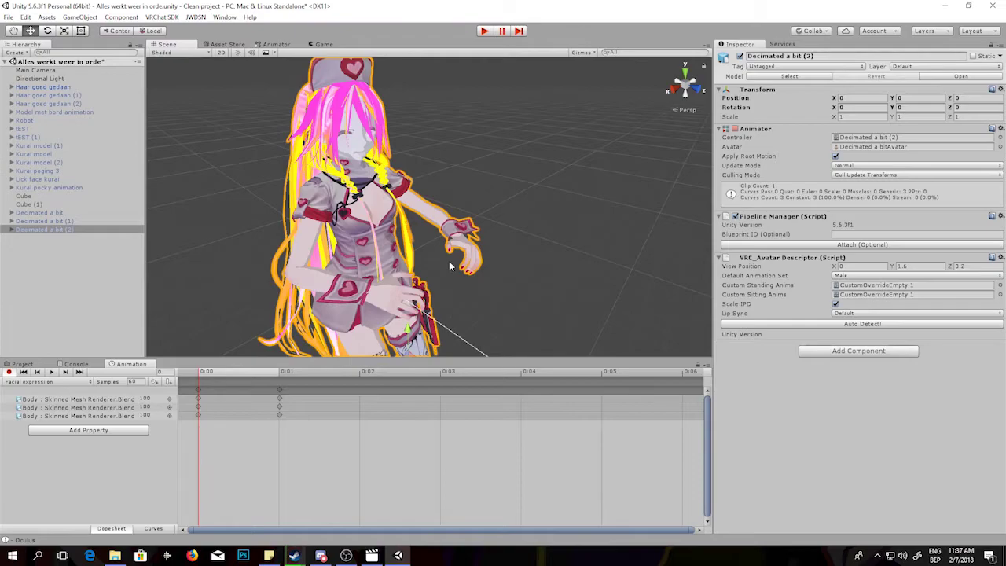
mouse_move(446, 248)
left_mouse_down("alt")
mouse_move(454, 239)
mouse_move(398, 249)
mouse_move(448, 257)
mouse_move(430, 246)
left_mouse_up("alt")
left_click_drag(560, 243, 420, 257, "alt")
left_click_drag(329, 228, 345, 219, "alt")
left_click_drag(479, 242, 449, 243, "alt")
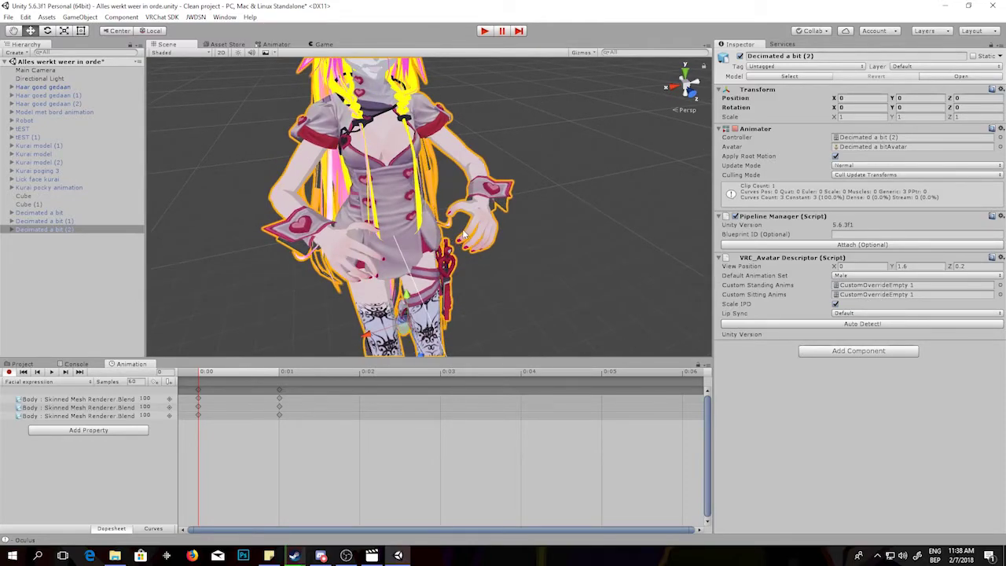
middle_click_drag(542, 194, 550, 212)
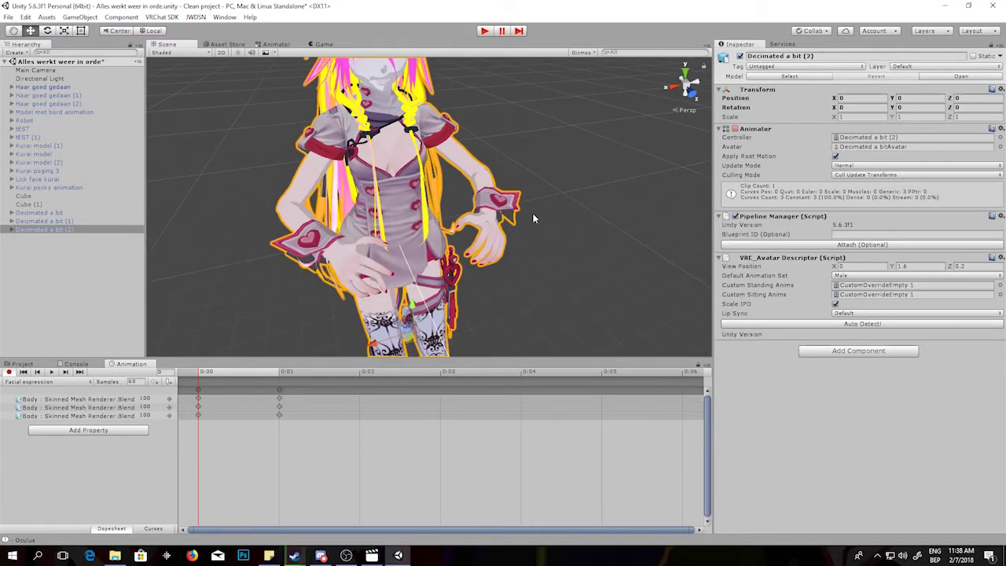
right_click_drag(427, 185, 562, 317)
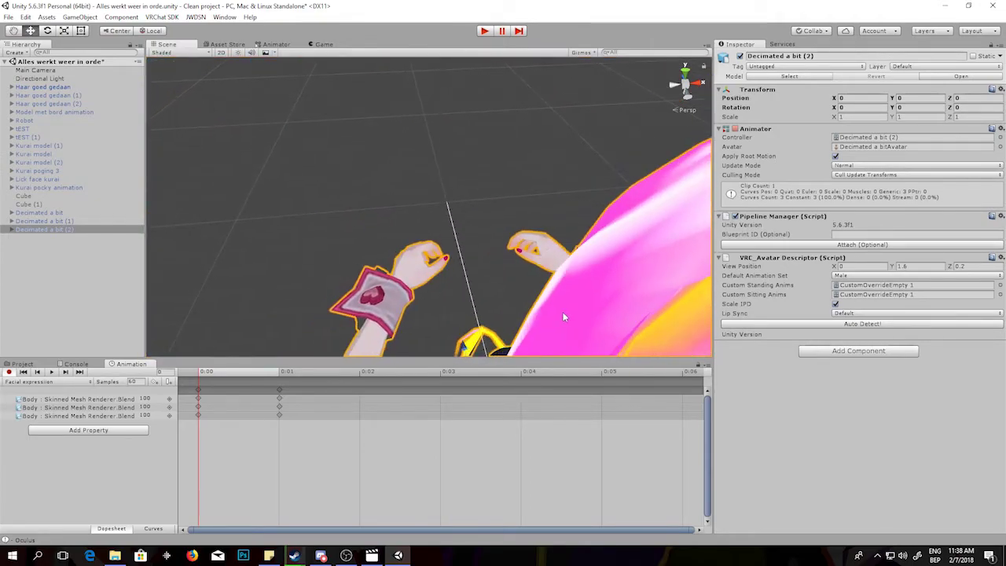
right_click_drag(638, 315, 603, 323)
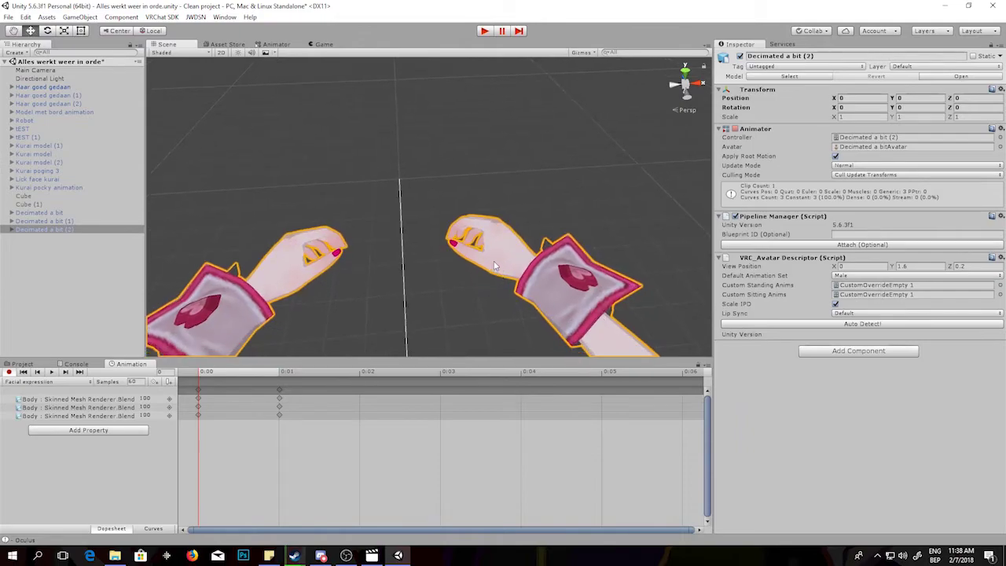
right_click_drag(418, 254, 374, 239)
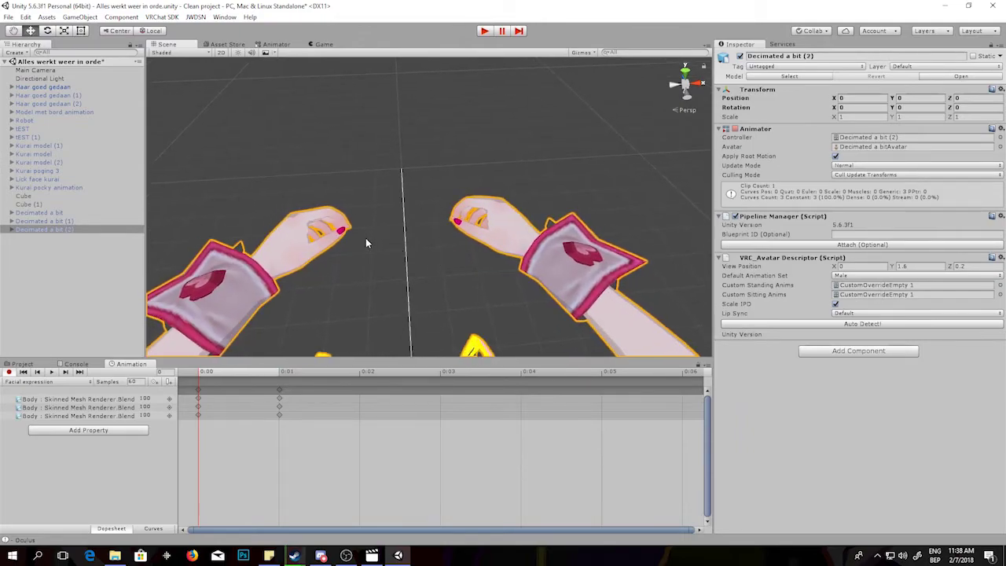
Browse the Animator properties that can be added to the Facial expression clip, from the chest through the hand and finger muscles
left_click(89, 430)
left_click(154, 429)
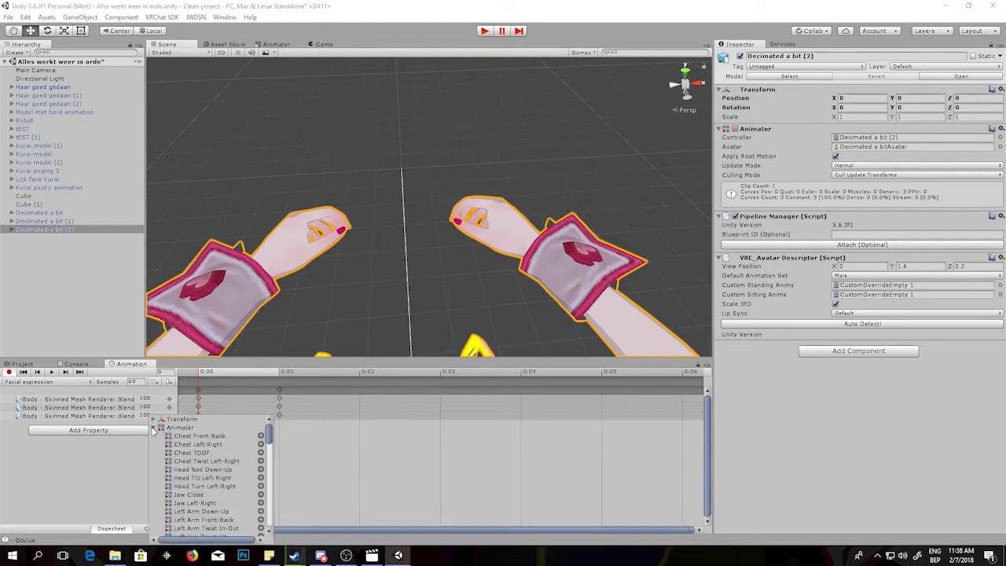
scroll(166, 455, "down", 5)
scroll(169, 457, "down", 3)
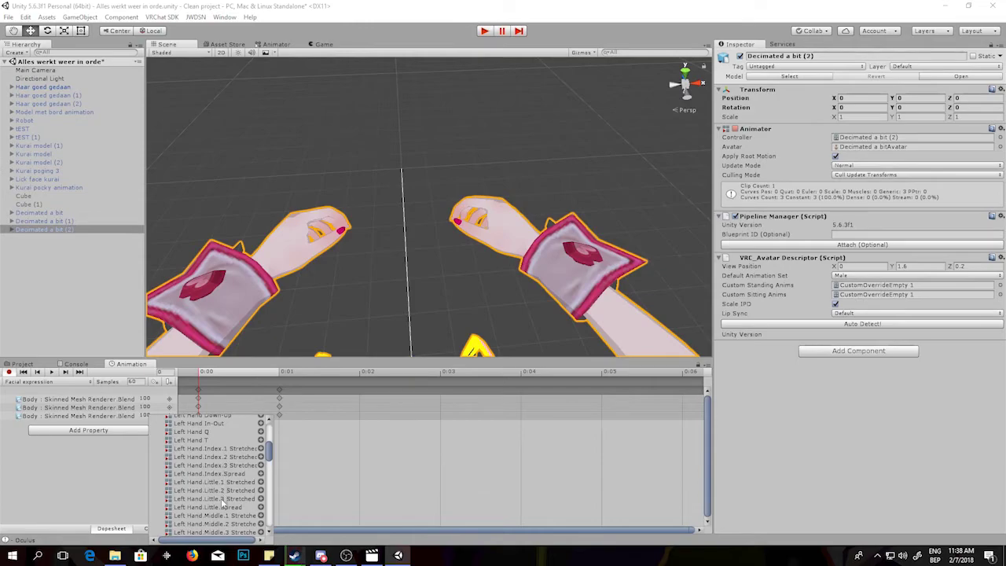
scroll(228, 493, "down", 10)
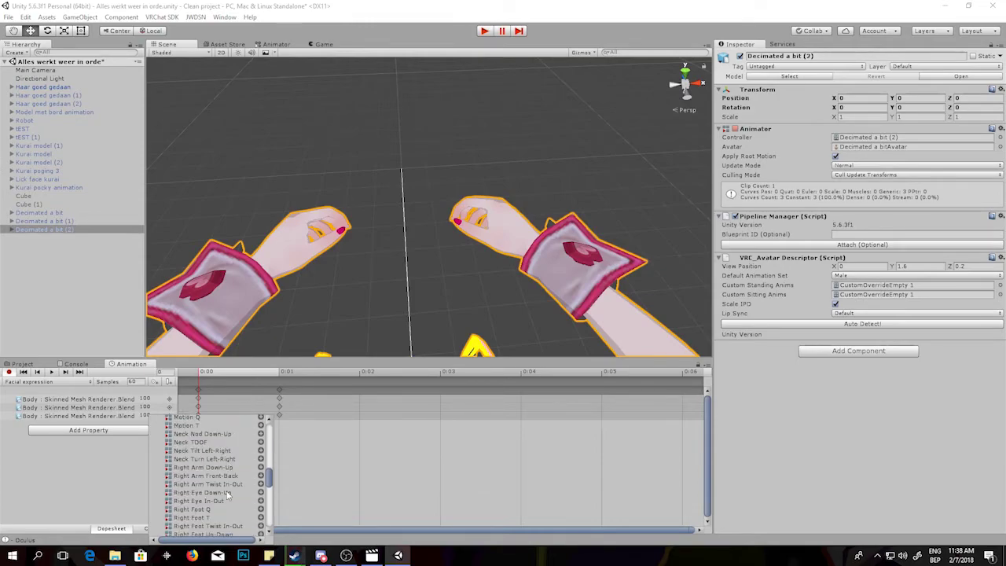
left_click(126, 454)
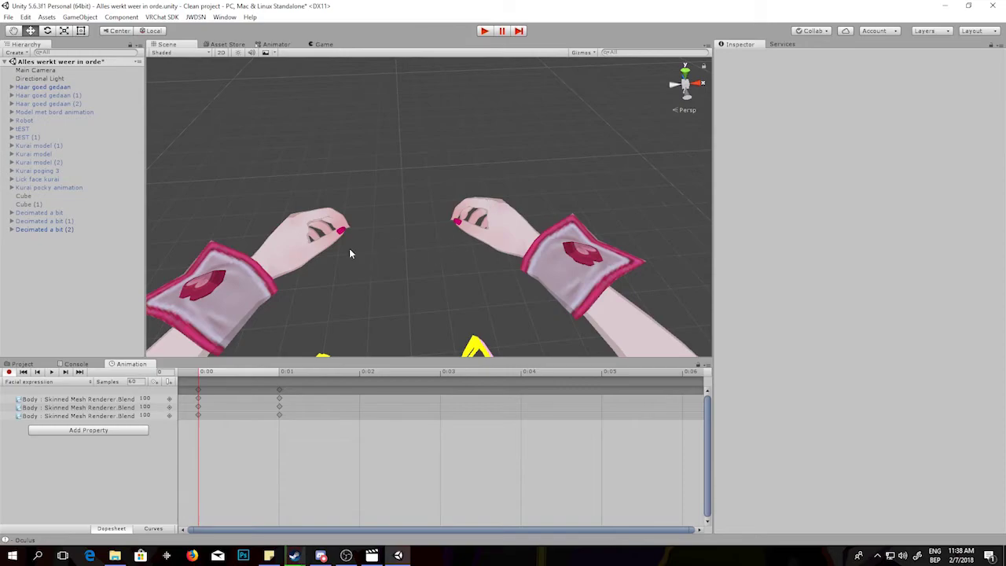
Examine the avatar's hands up close and look through the Animator's left hand and index finger properties
right_click_drag(349, 249, 420, 255)
middle_click_drag(421, 255, 421, 252)
middle_click_drag(436, 181, 410, 181)
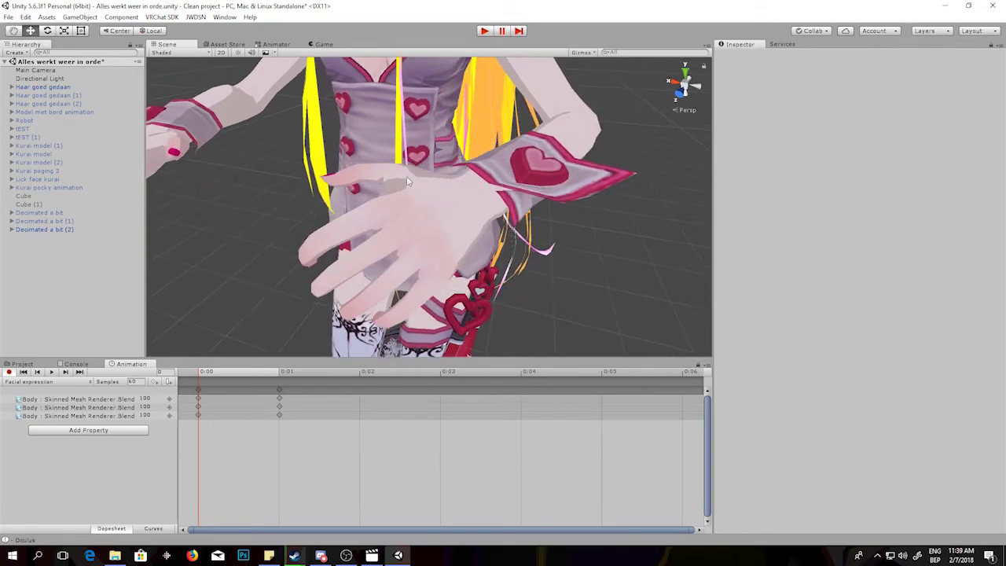
key("a")
right_click_drag(339, 243, 339, 244)
left_click(120, 433)
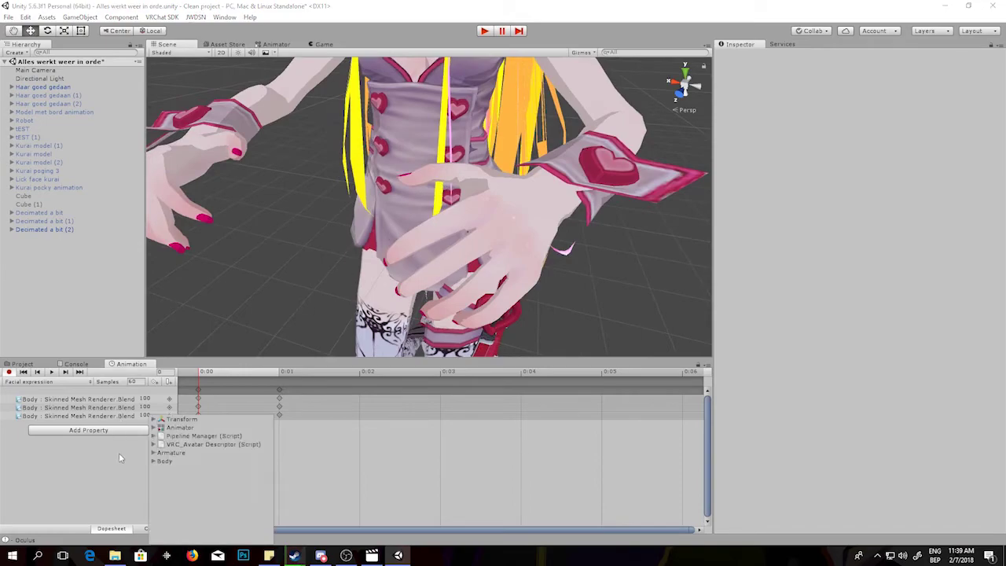
left_click(155, 428)
scroll(215, 484, "down", 10)
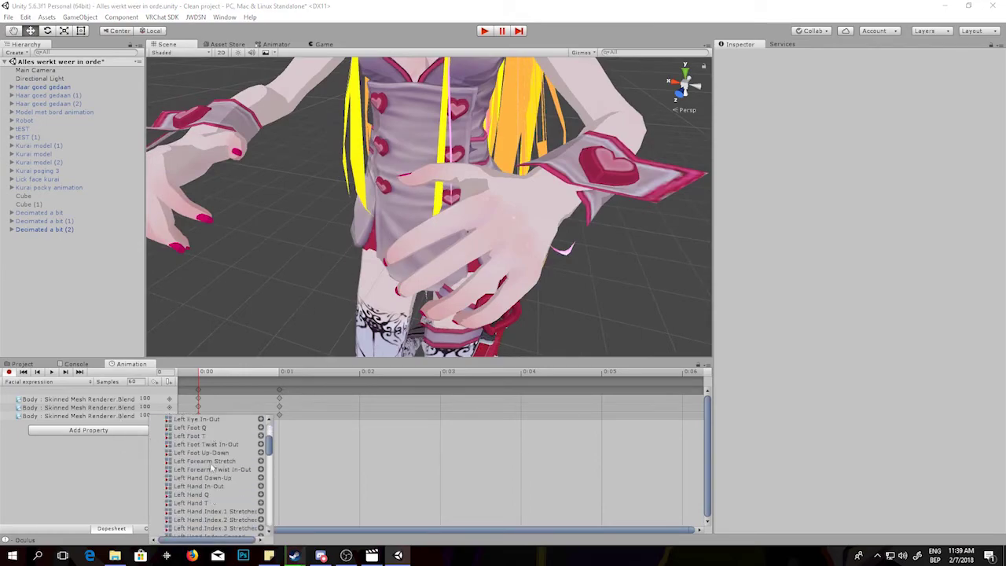
left_click(122, 501)
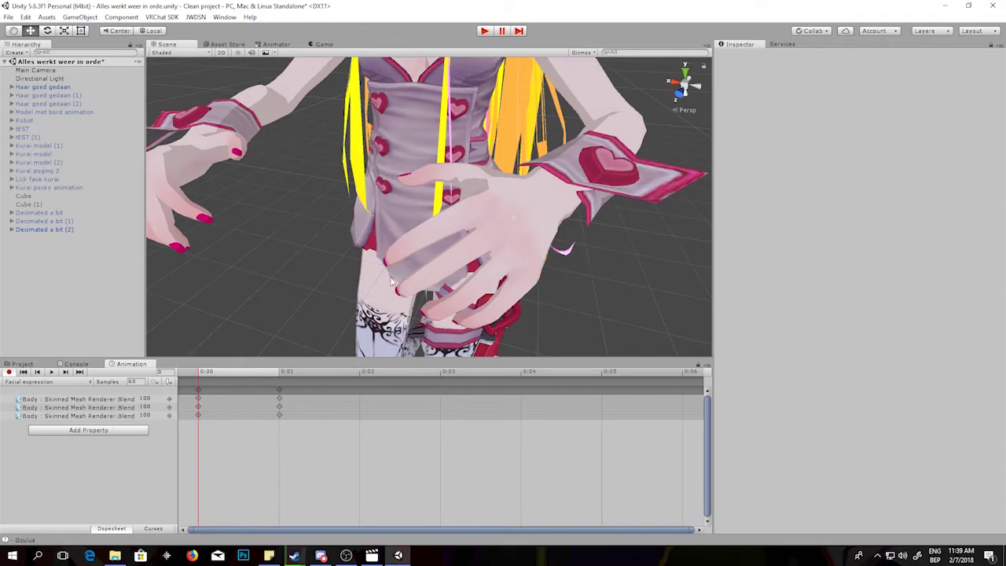
Inspect the finger and thumb positions of both hands from the front, from above and from the side
right_click_drag(410, 253, 414, 248)
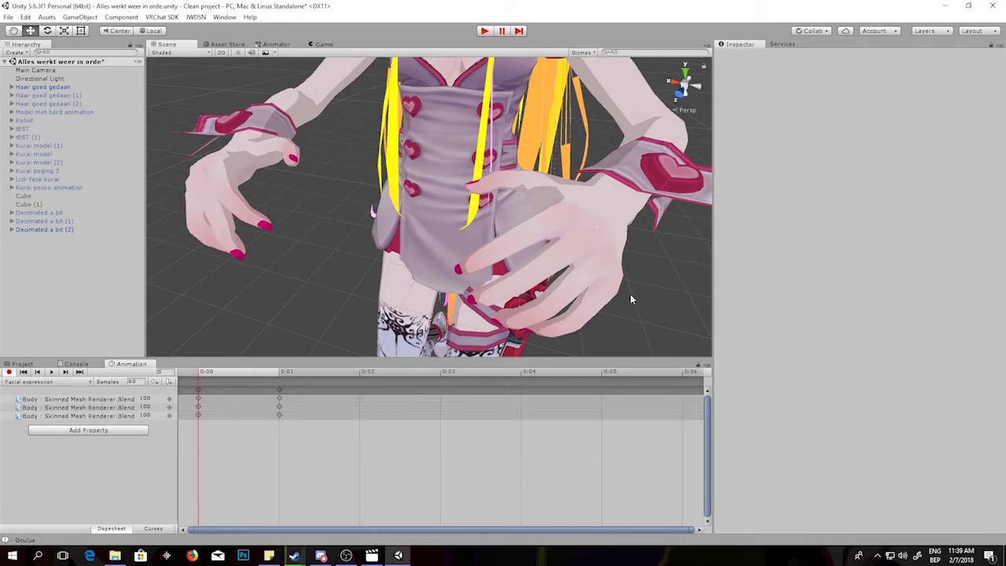
scroll(521, 211, "down", 3)
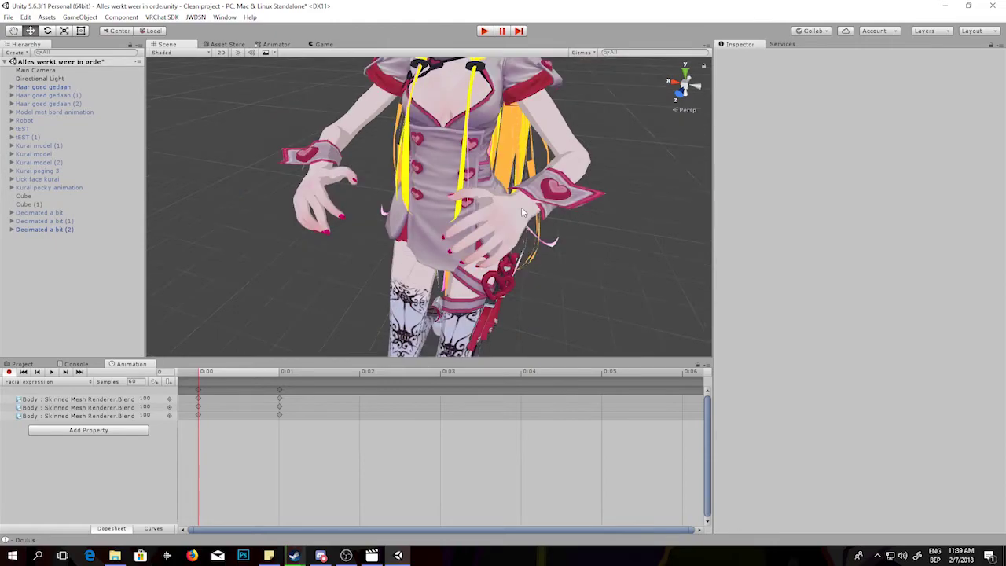
scroll(521, 210, "up", 3)
right_click_drag(521, 210, 576, 192)
mouse_move(576, 192)
middle_mouse_down()
mouse_move(560, 202)
mouse_move(567, 206)
middle_mouse_up()
scroll(568, 206, "up", 2)
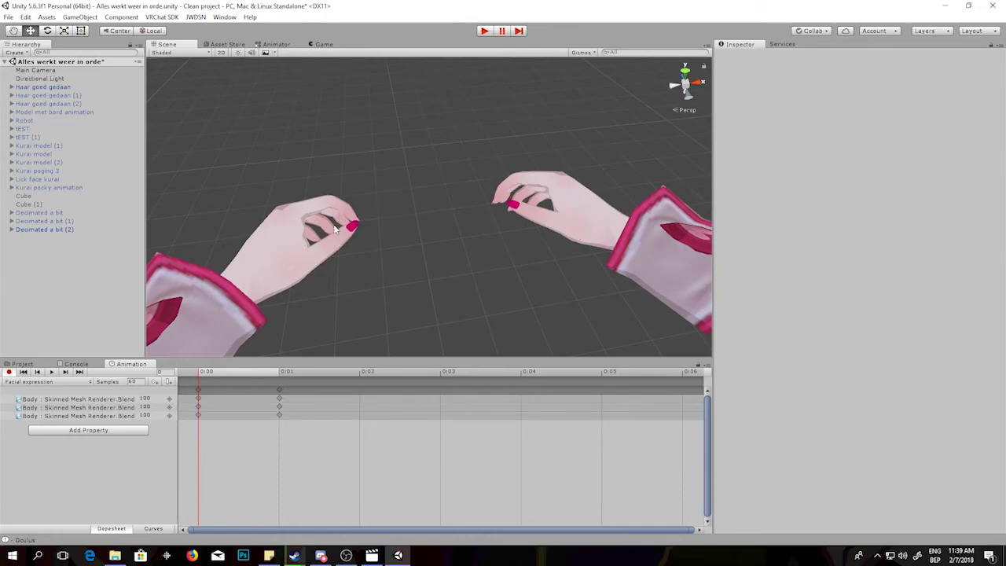
middle_click_drag(450, 197, 404, 200)
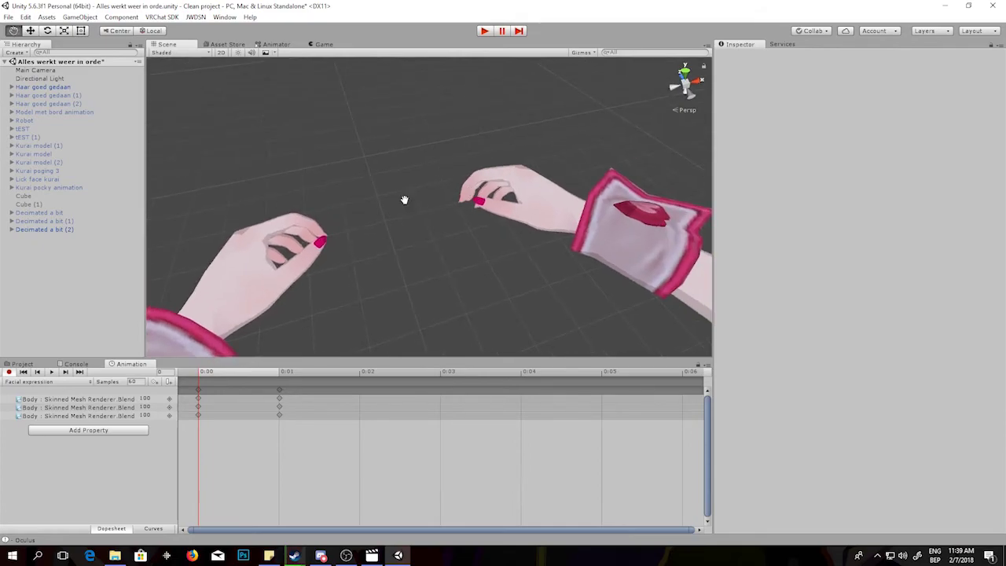
right_click_drag(404, 199, 444, 197)
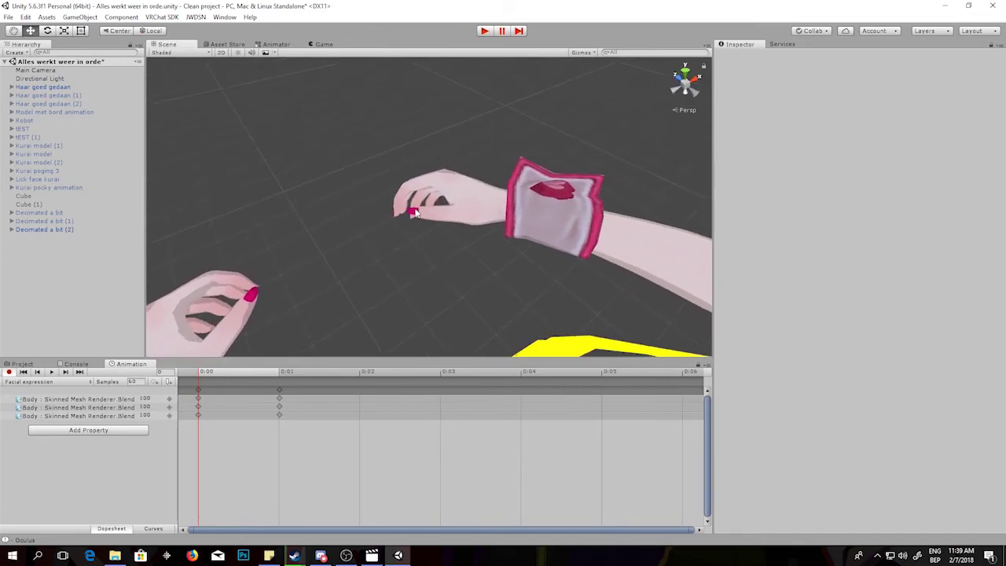
middle_click_drag(416, 211, 427, 211)
right_click_drag(391, 231, 418, 228)
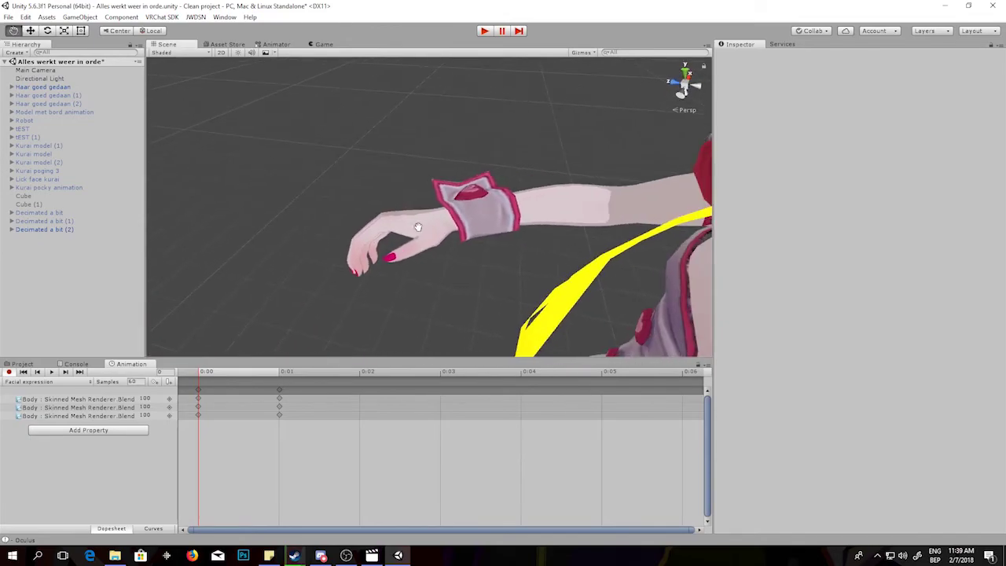
middle_click_drag(417, 228, 431, 217)
right_click_drag(430, 218, 399, 252)
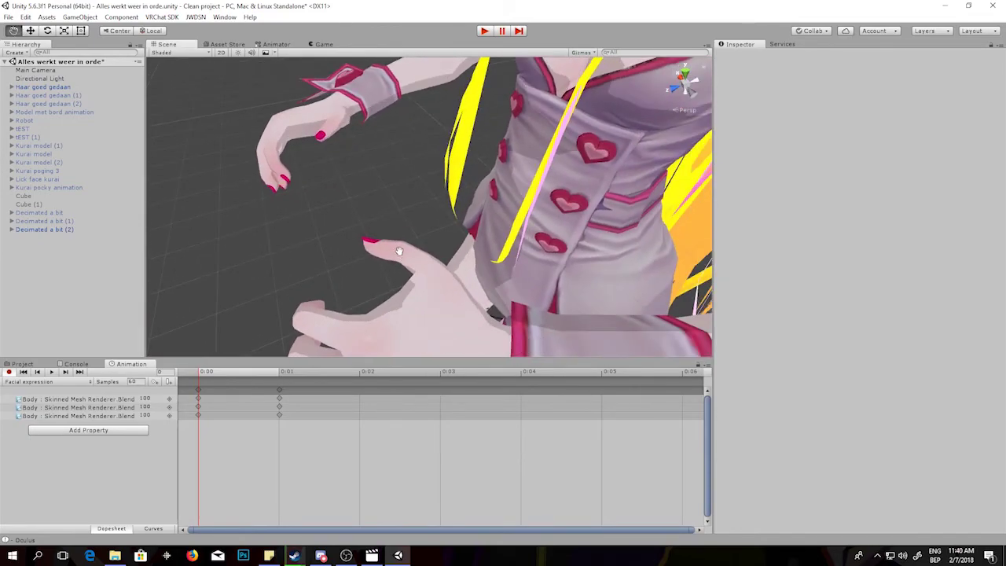
middle_click_drag(400, 252, 413, 249)
scroll(412, 249, "down", 3)
right_click_drag(412, 249, 489, 225)
middle_click_drag(489, 225, 444, 233)
scroll(423, 232, "down", 3)
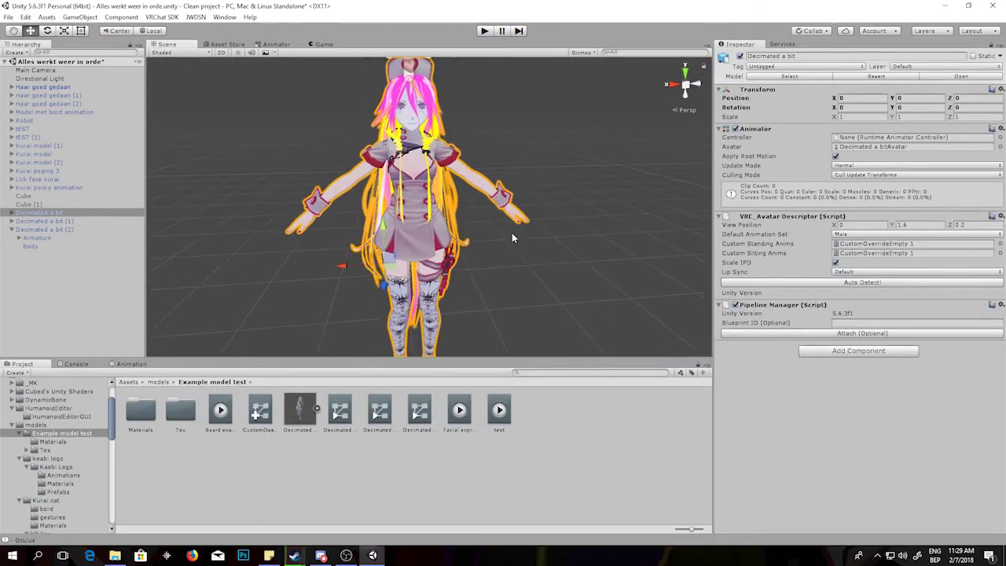
Check the details of the Facial expression and Board example animation clips in the Example model test folder, then clear the selection
scroll(512, 233, "down", 1)
left_click(463, 430)
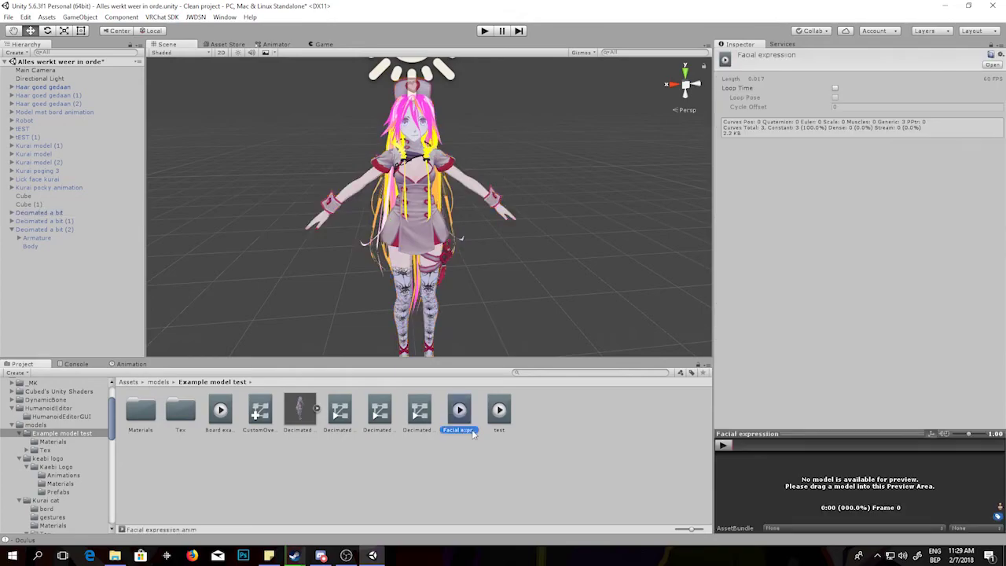
left_click(220, 423)
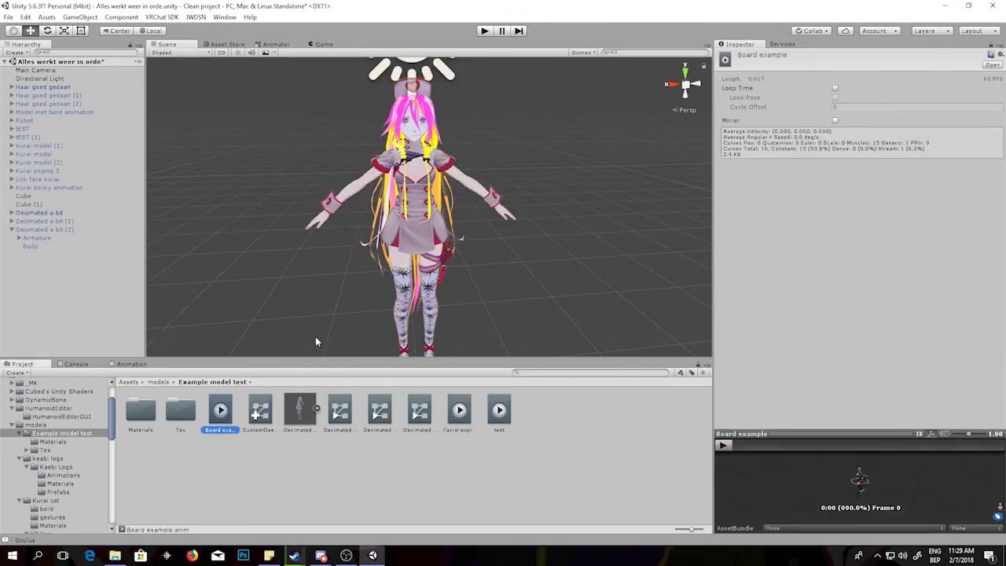
scroll(389, 271, "up", 4)
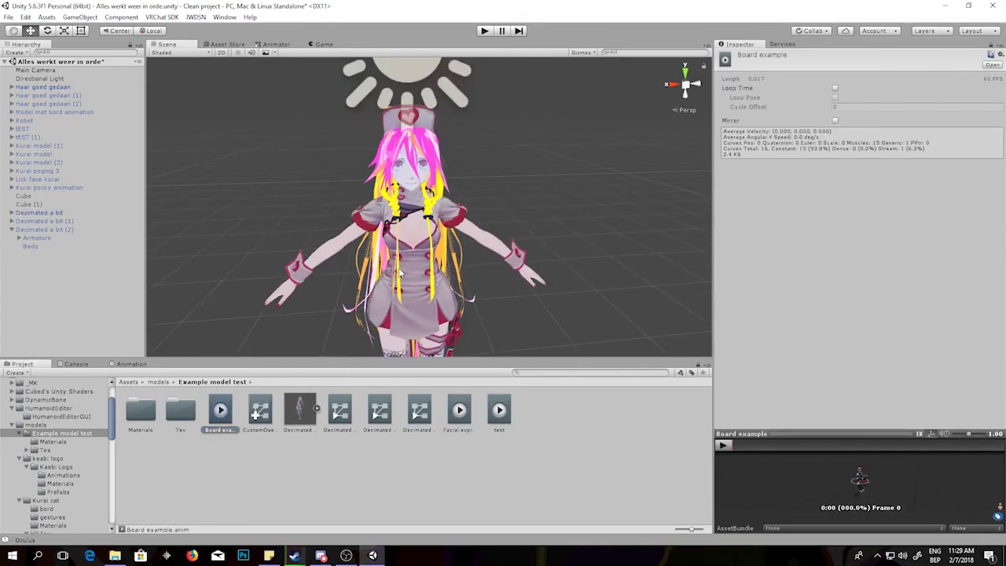
scroll(415, 281, "down", 1)
scroll(415, 281, "down", 1)
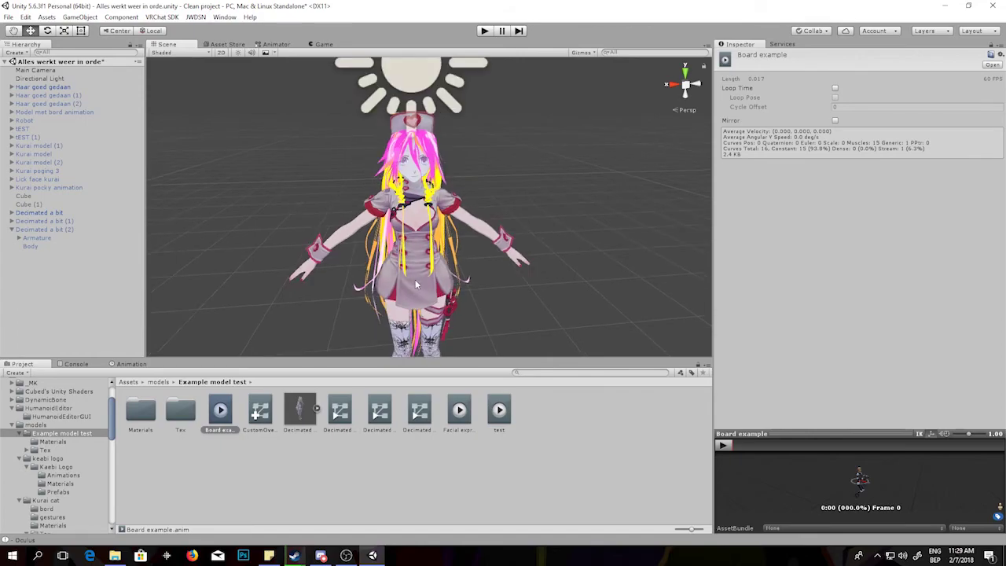
scroll(415, 279, "down", 4)
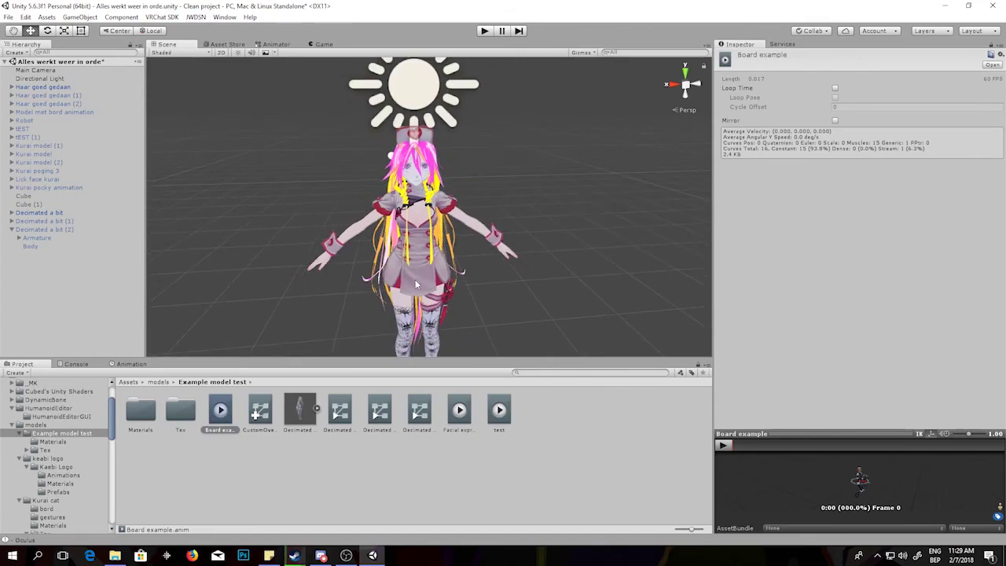
left_click(482, 280)
scroll(481, 281, "down", 3)
key("q")
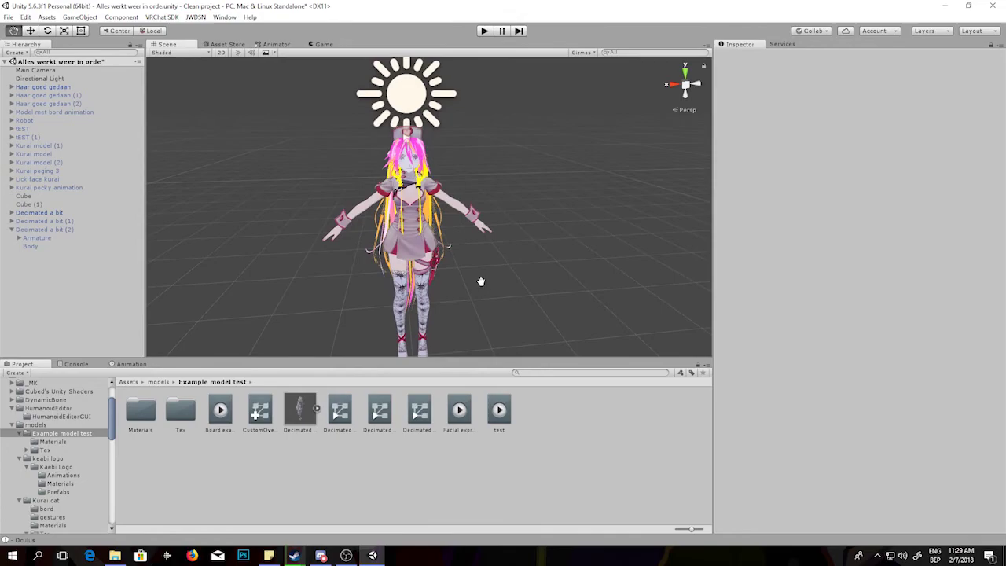
left_click_drag(481, 280, 486, 279)
key("w")
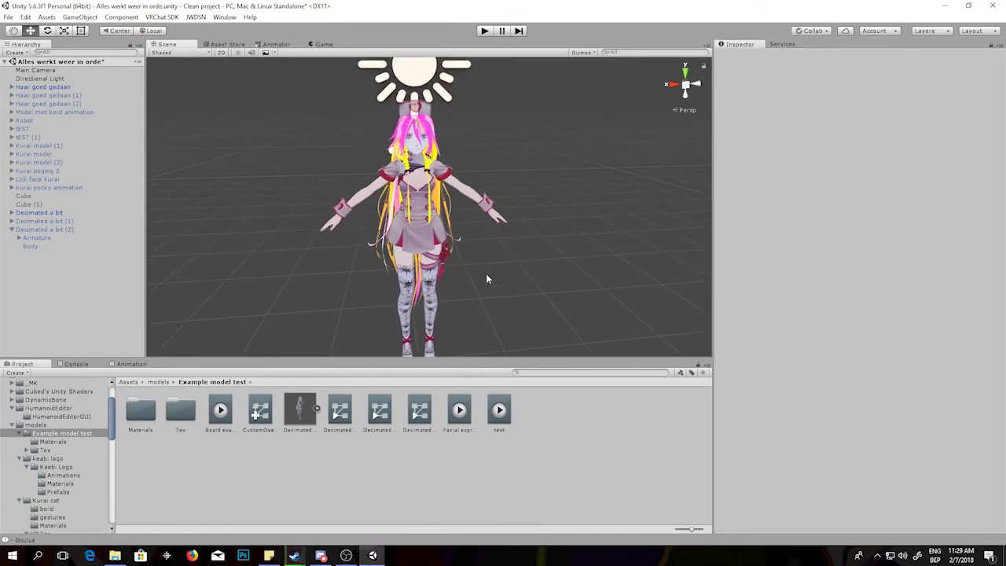
middle_click_drag(489, 271, 489, 270)
left_click_drag(489, 270, 454, 283, "alt")
scroll(423, 287, "down", 8)
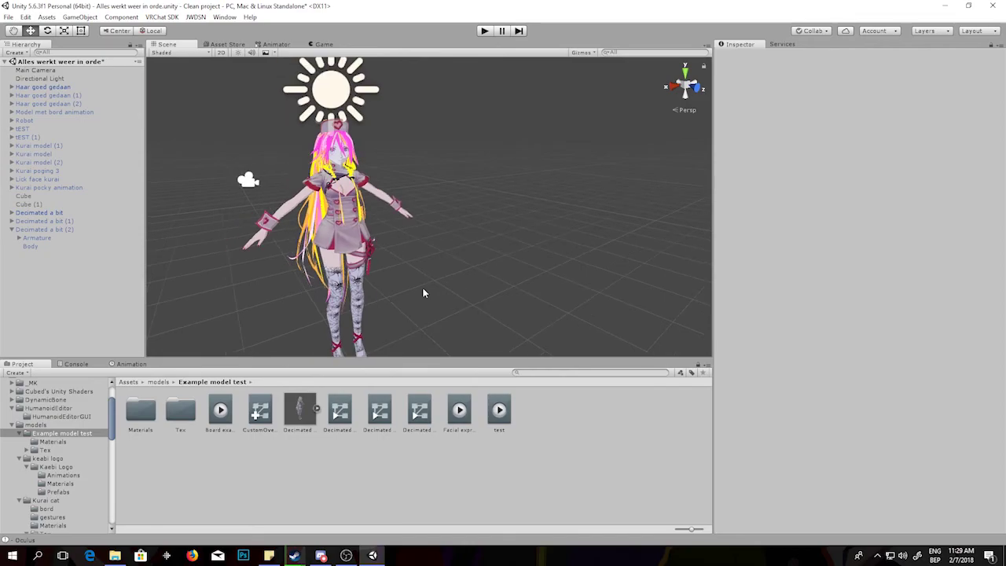
scroll(423, 290, "up", 3)
middle_click_drag(423, 290, 468, 296)
right_click_drag(468, 297, 491, 306)
left_click_drag(490, 306, 462, 295, "alt")
middle_click_drag(462, 295, 459, 297)
middle_click_drag(395, 187, 391, 234)
middle_click_drag(392, 286, 404, 240)
mouse_move(397, 205)
middle_mouse_down()
mouse_move(398, 223)
mouse_move(391, 215)
middle_mouse_up()
middle_click_drag(437, 186, 441, 202)
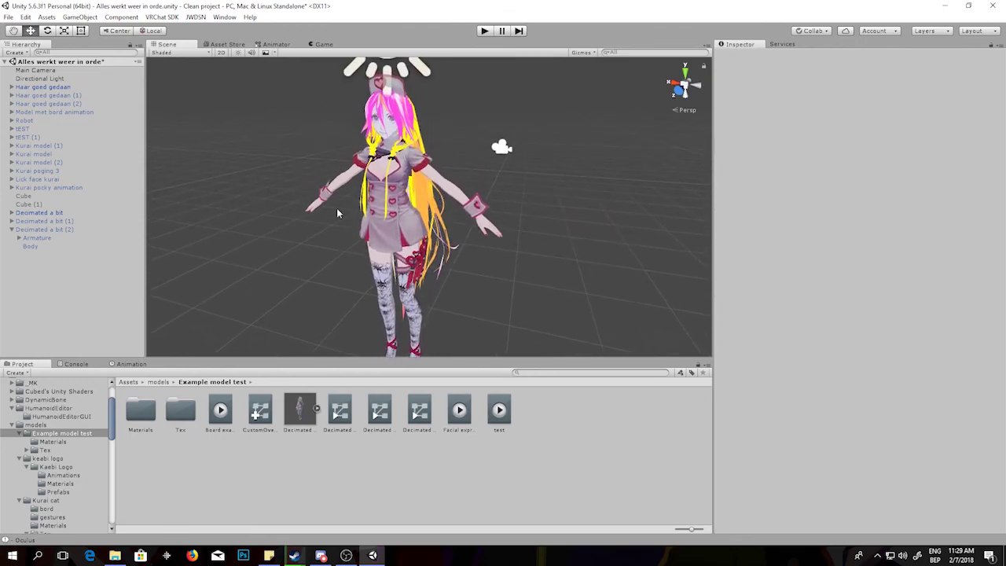